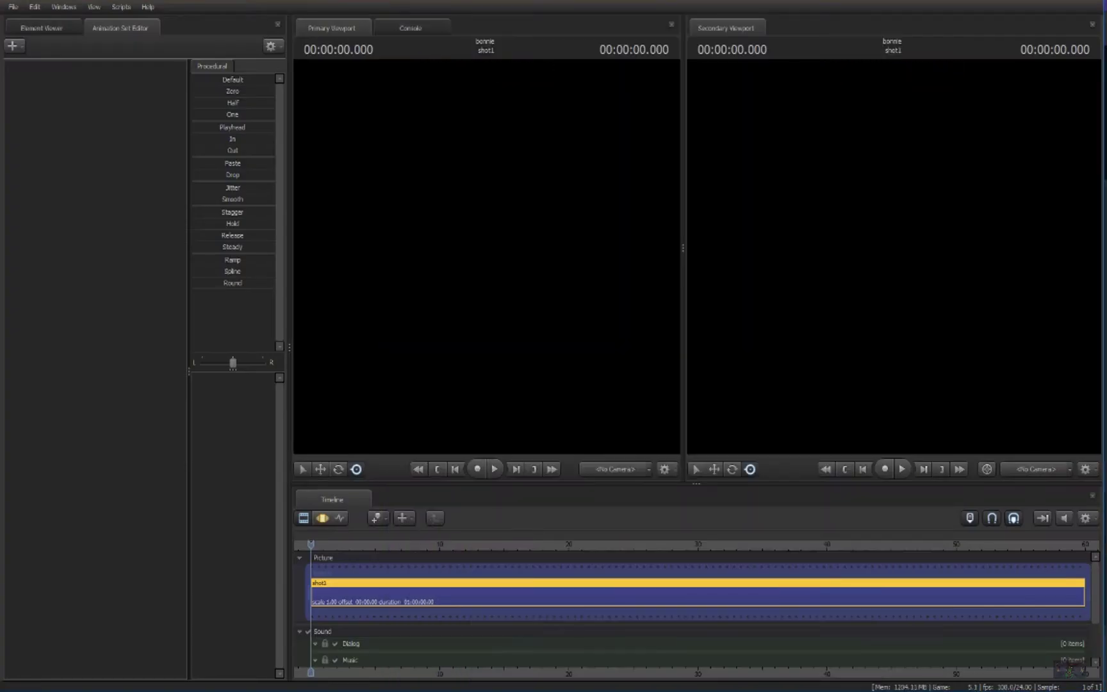
Step: Create a camera, view through it, and load the purple bonnie.mdl into the shot
click(72, 66)
key(F5)
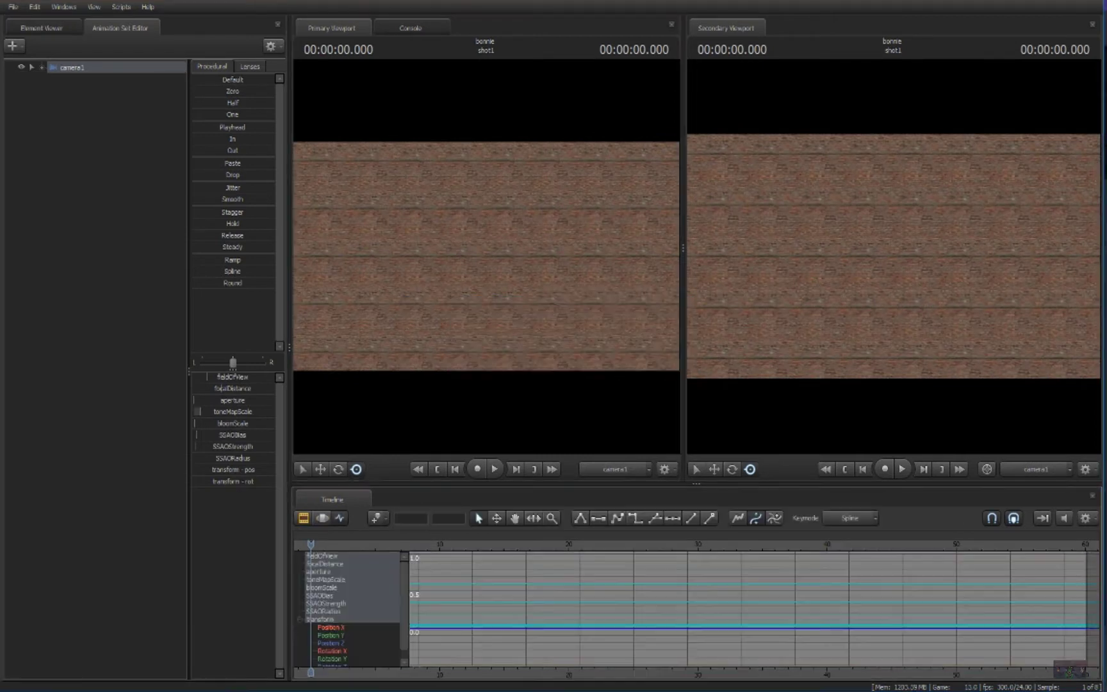
key(ctrl+shift+m)
text(bonnie)
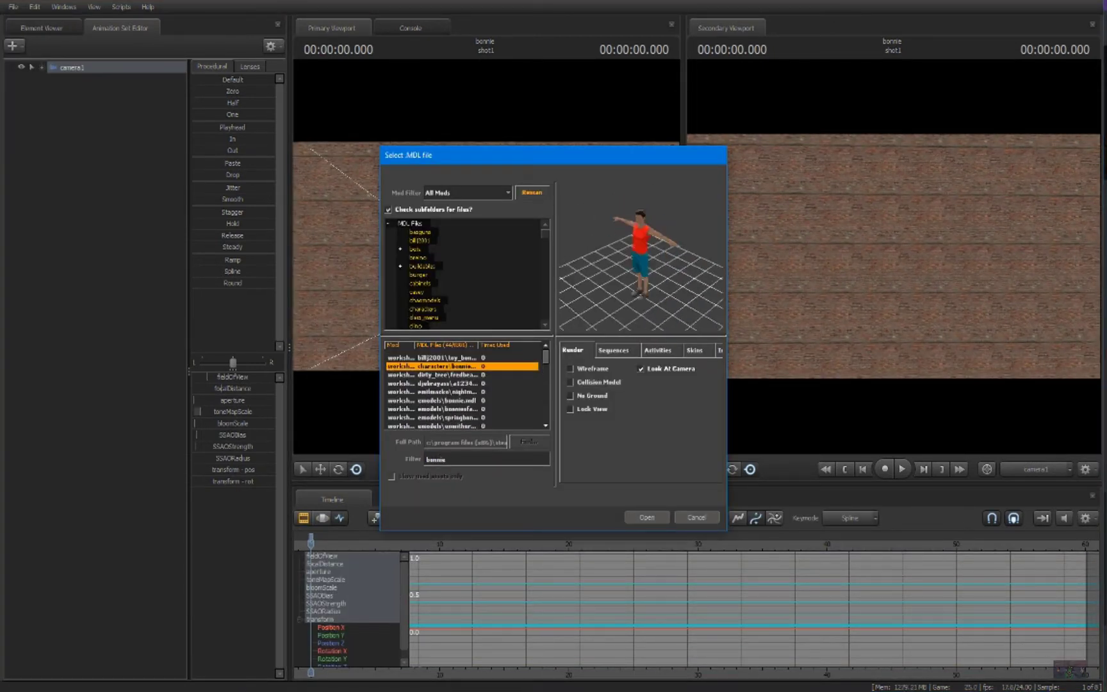
key(Down)
key(Down)
key(Down)
key(Down)
key(Down)
key(Down)
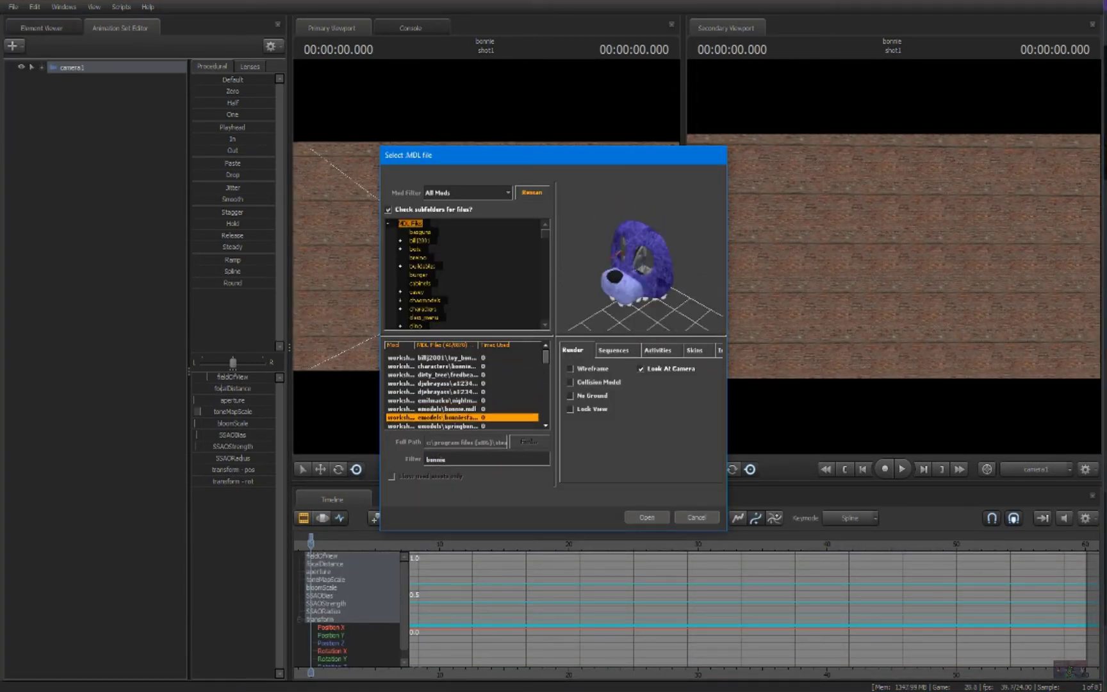
key(Up)
key(Up)
key(Up)
key(Up)
key(Down)
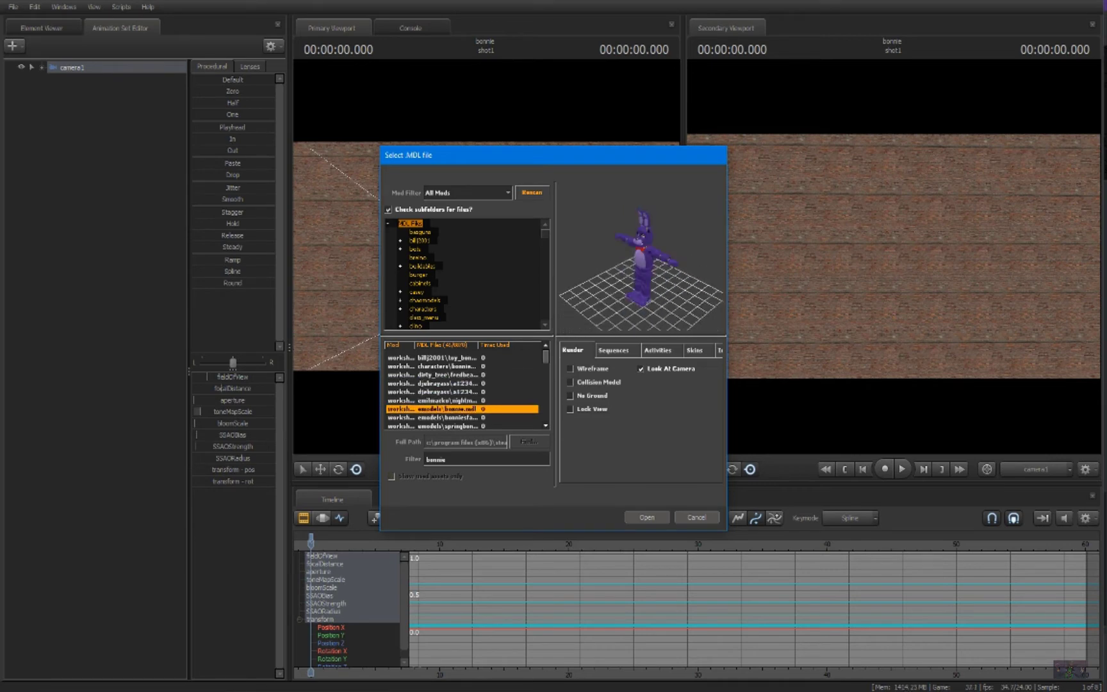
key(Return)
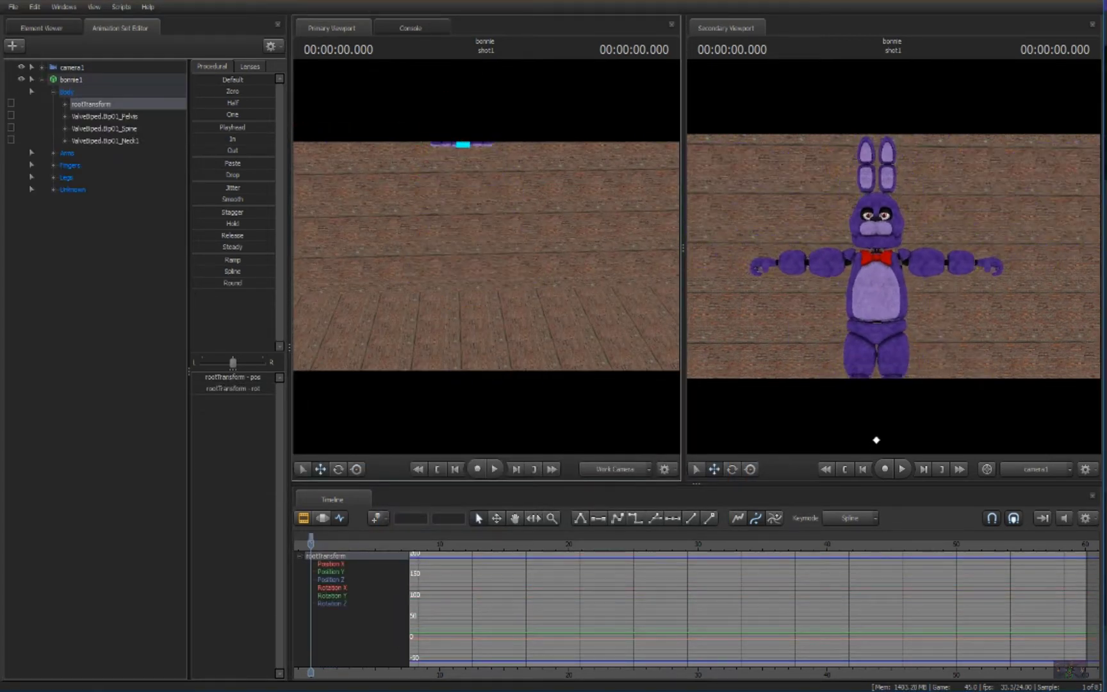
Step: Frame Bonnie's body, eye controls and head in the work view
key(Up)
key(Up)
key(Up)
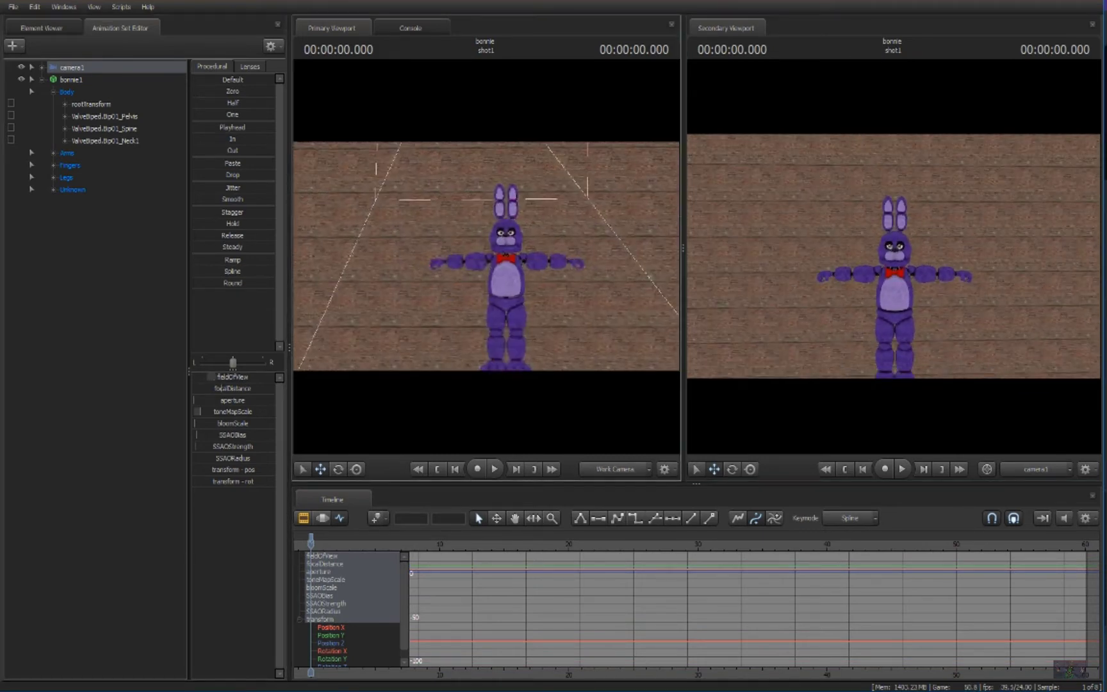
key(Down)
key(Down)
key(Down)
key(f)
key(Down)
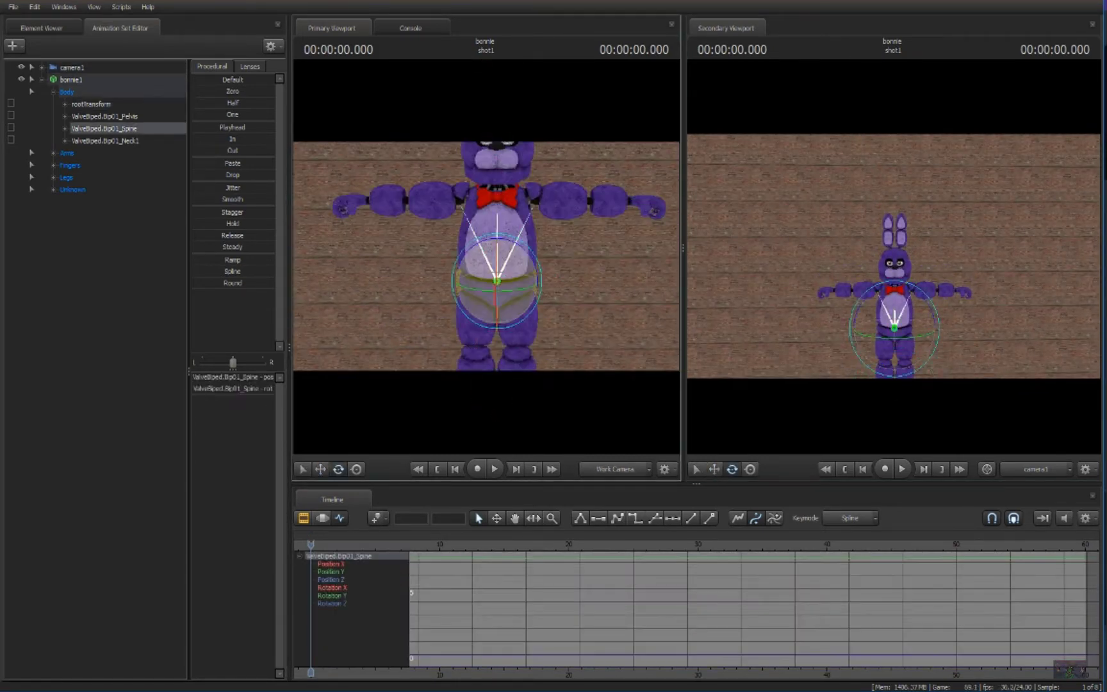
key(Down)
key(Down)
key(Down)
key(Down)
key(Right)
key(f)
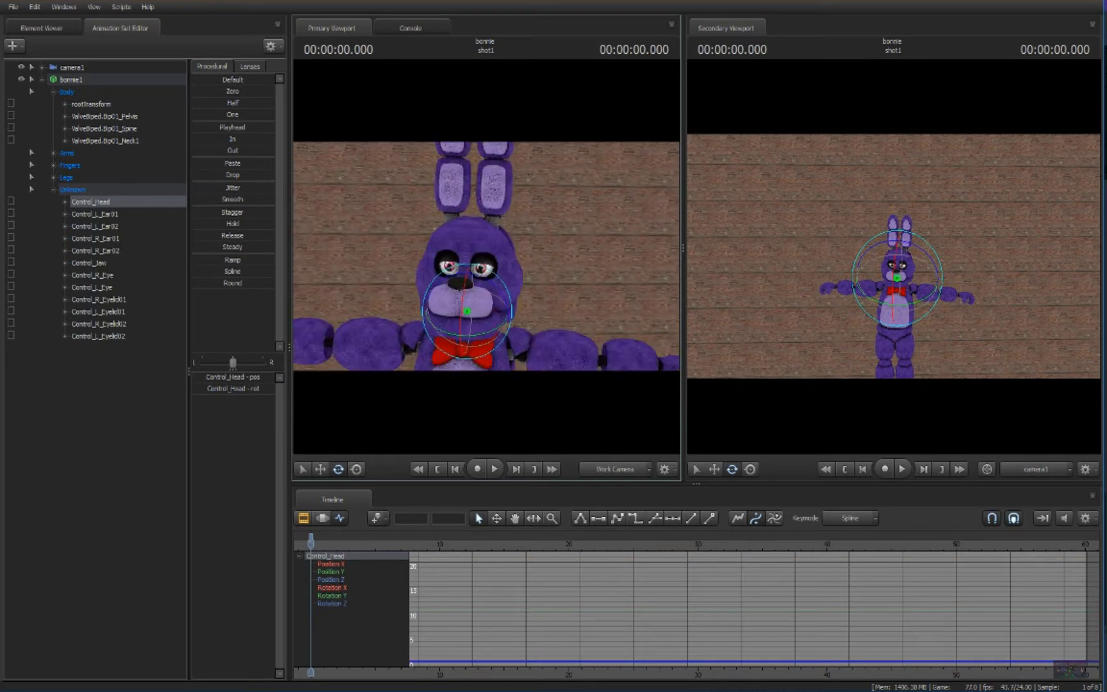
key(Down)
key(Down)
key(Down)
key(shift+Down)
key(Escape)
scroll(486, 260, down, 5)
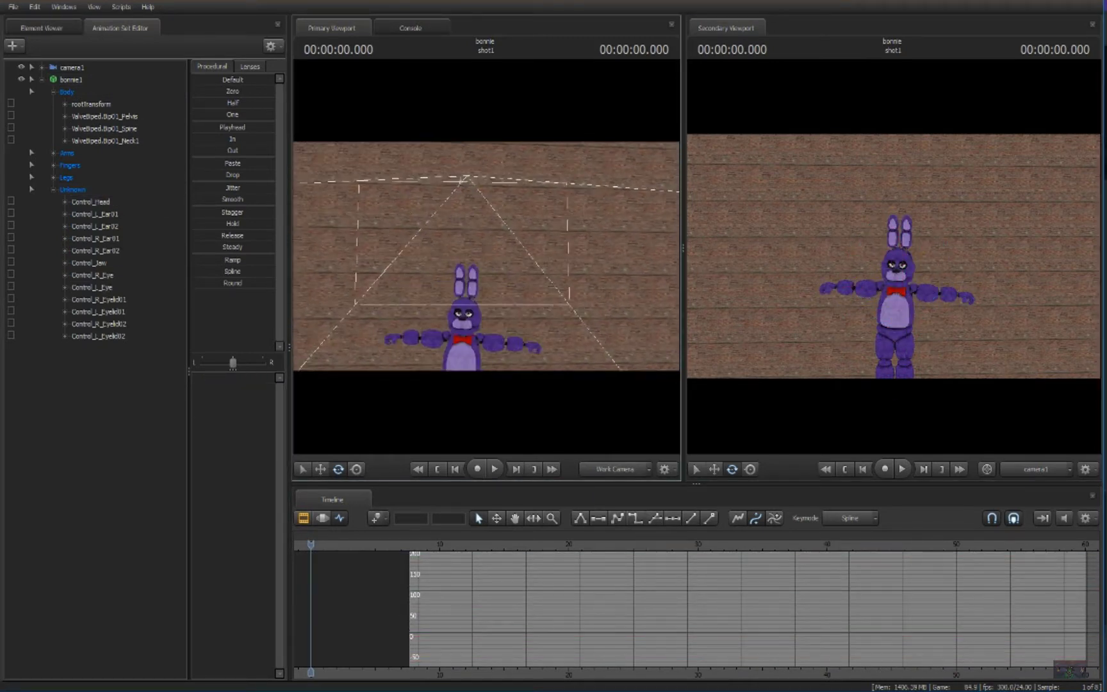
Step: Load fnafguitar.mdl and move the red guitar down to Bonnie's hand
key(Down)
key(Down)
key(Down)
key(Down)
key(Down)
key(Down)
key(Down)
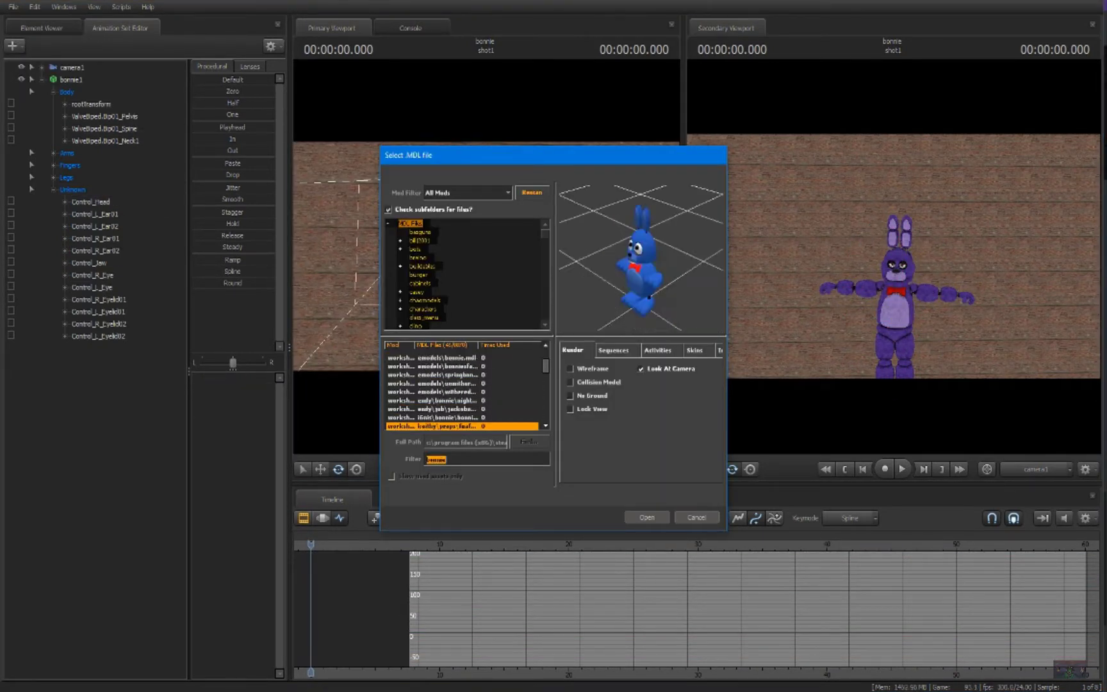
key(Down)
key(Down)
key(Down)
key(Return)
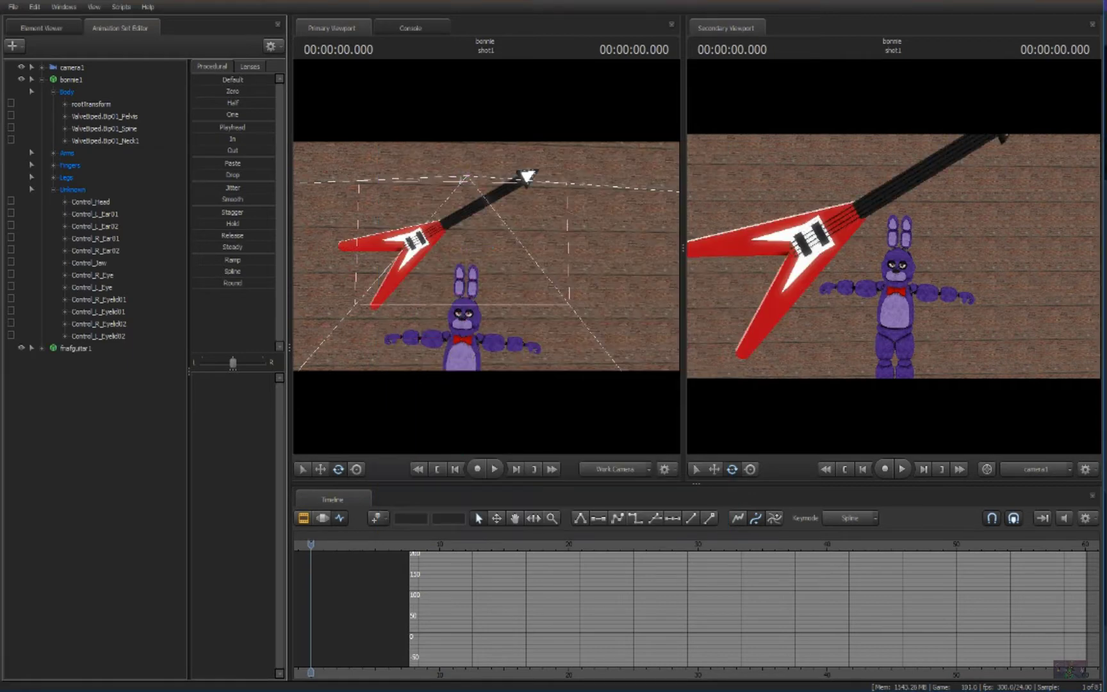
click(91, 372)
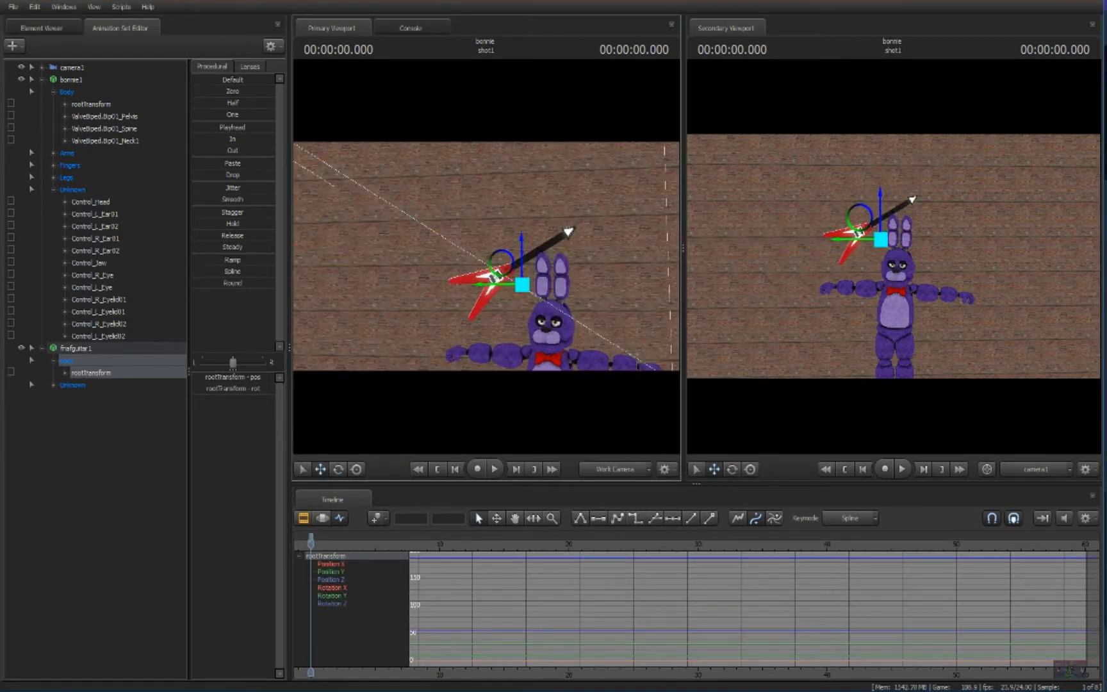
drag(508, 277, 467, 347)
mouse_move(484, 260)
mouse_down()
mouse_move(518, 242)
mouse_move(514, 267)
mouse_move(566, 277)
mouse_move(580, 260)
mouse_up()
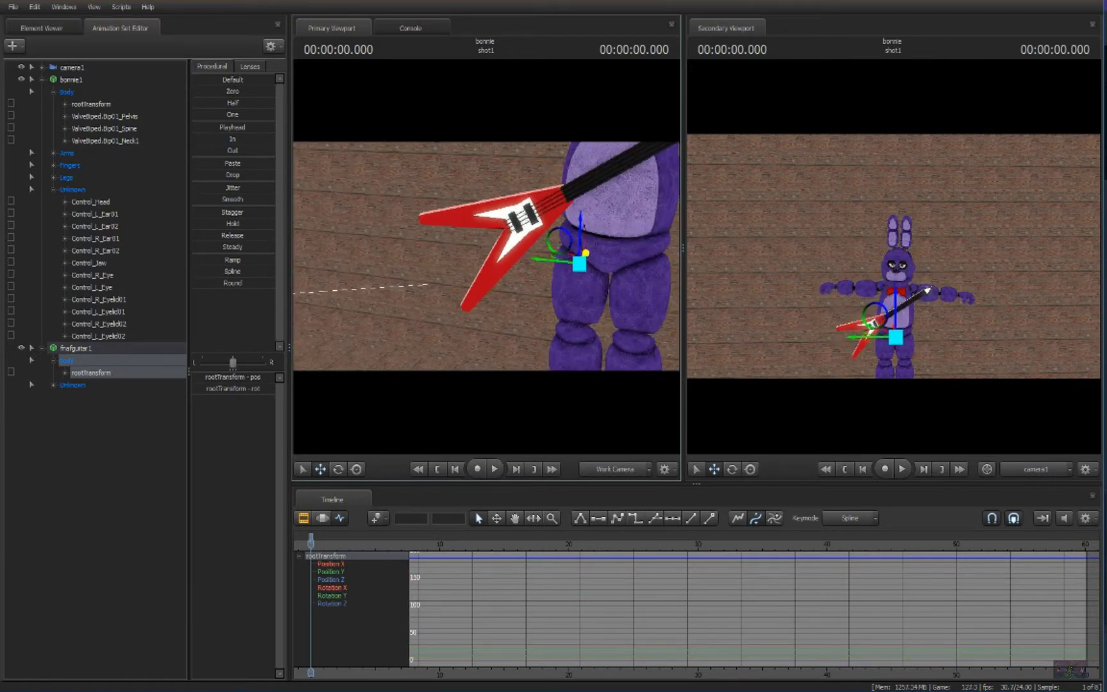
drag(428, 284, 426, 386)
Step: Swing Bonnie's left arm down and nudge the guitar into his hands
click(536, 250)
drag(519, 260, 536, 299)
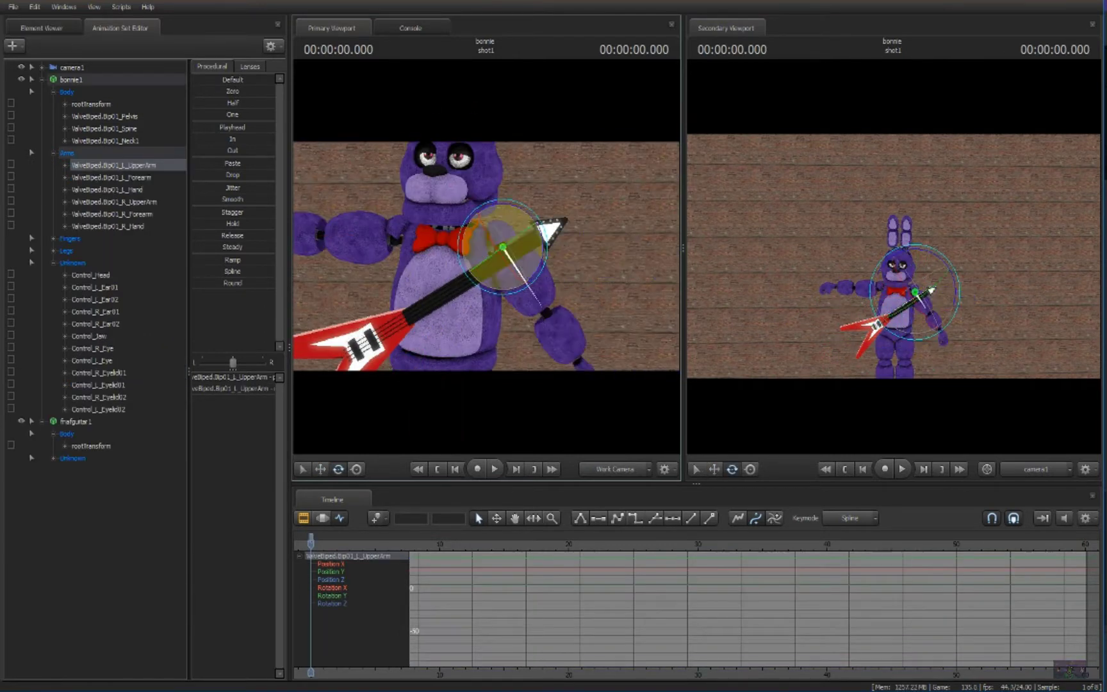
click(545, 304)
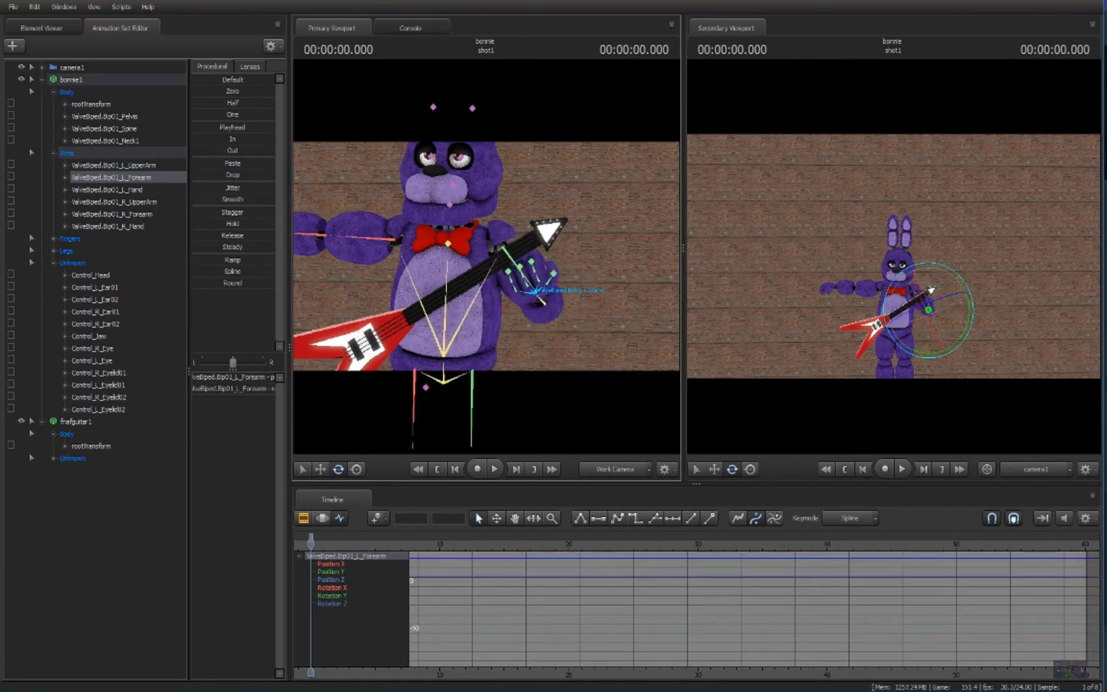
click(533, 291)
click(90, 445)
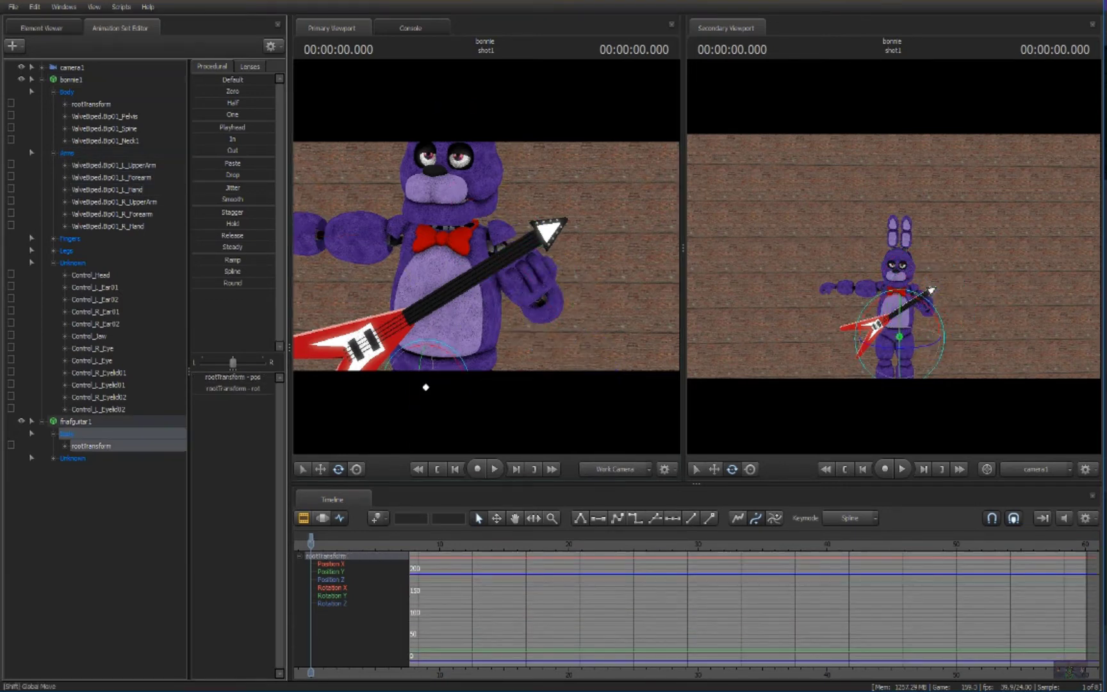
key(w)
mouse_move(468, 315)
mouse_down()
mouse_move(537, 260)
mouse_move(297, 420)
mouse_move(260, 419)
mouse_up()
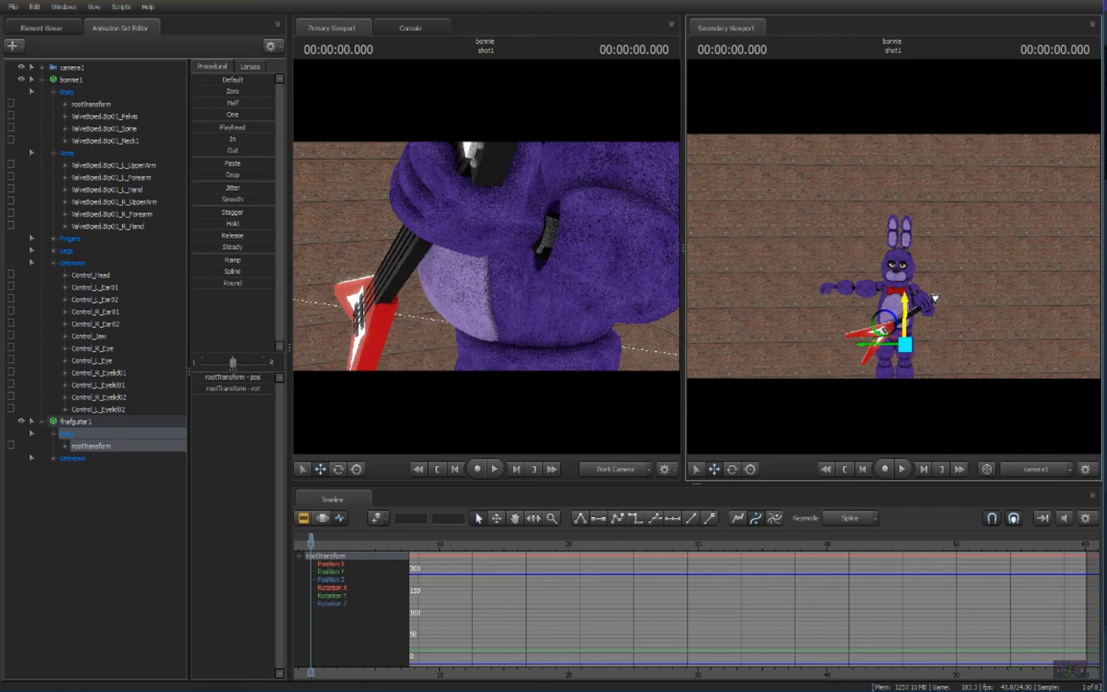
Step: Raise Bonnie's right forearm onto the guitar, then select his left ear control
click(113, 200)
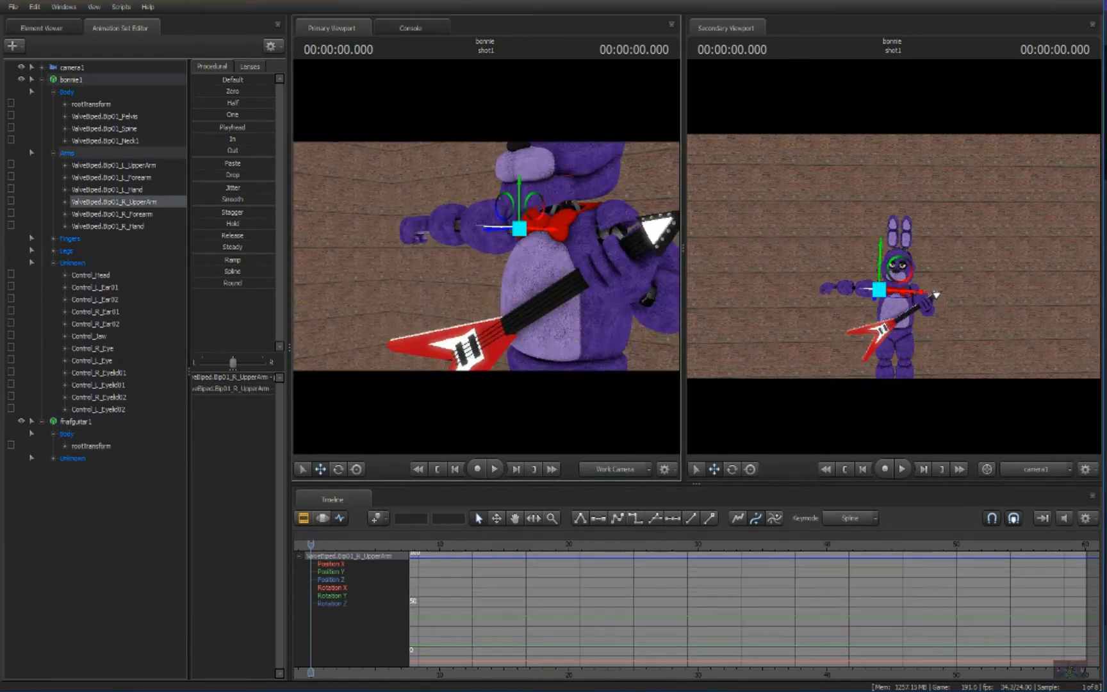
click(113, 214)
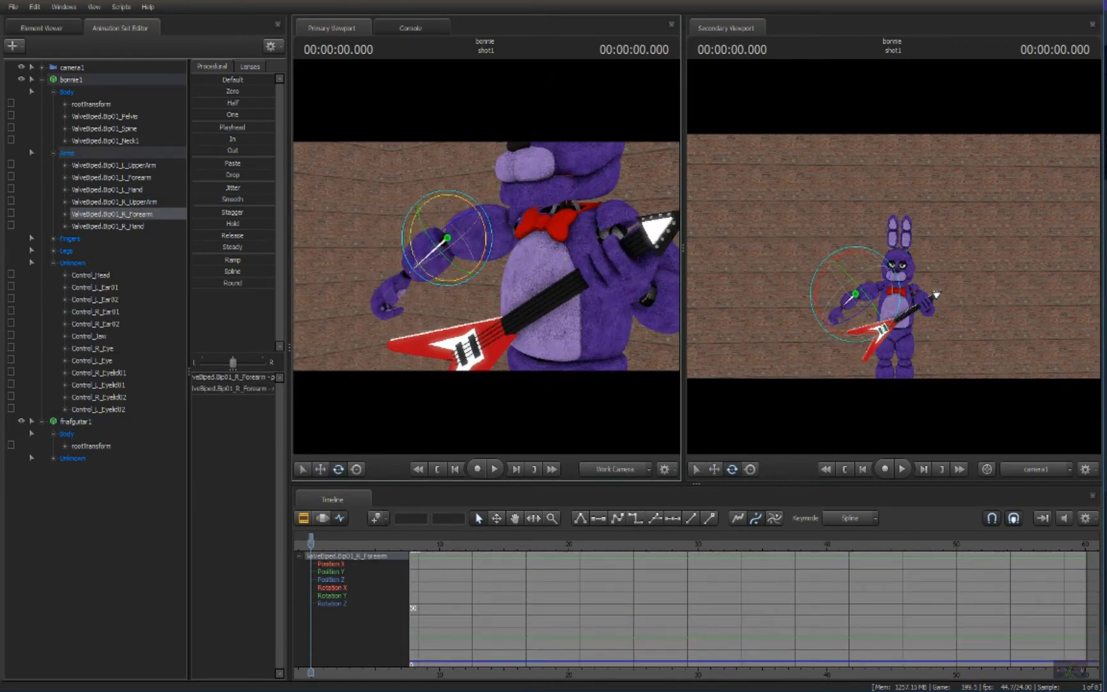
mouse_move(415, 264)
mouse_down()
mouse_move(402, 205)
mouse_move(463, 275)
mouse_up()
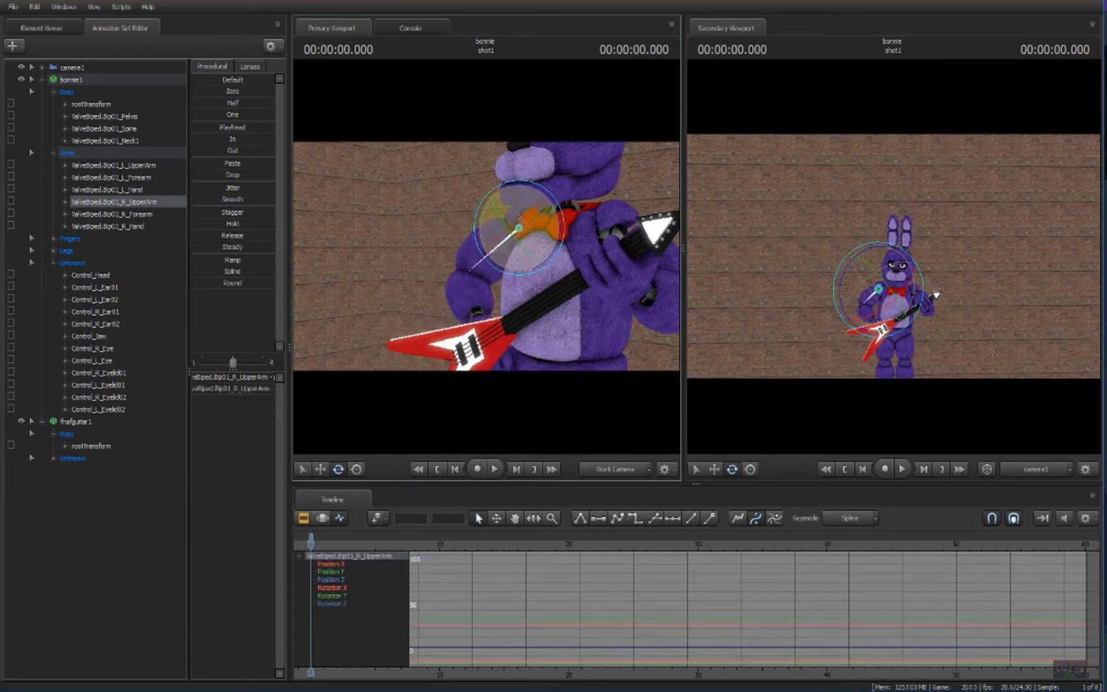
middle_drag(463, 275, 485, 363)
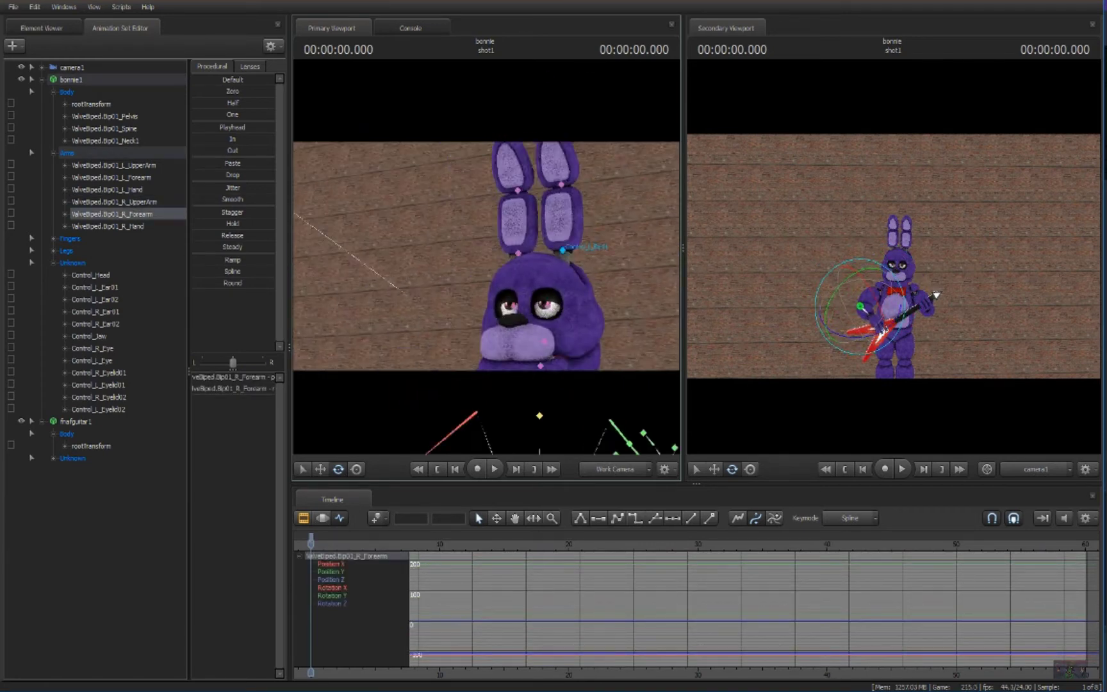
click(547, 189)
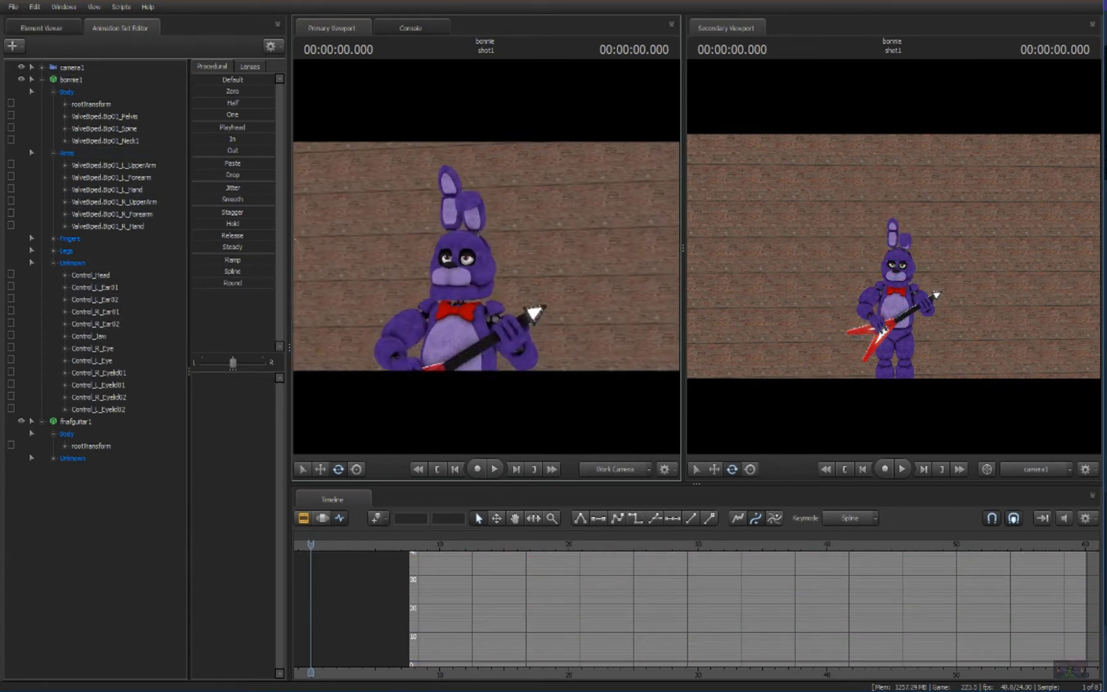
Step: Load the blue Toy Bonnie model and place her beside Bonnie
click(12, 45)
click(52, 69)
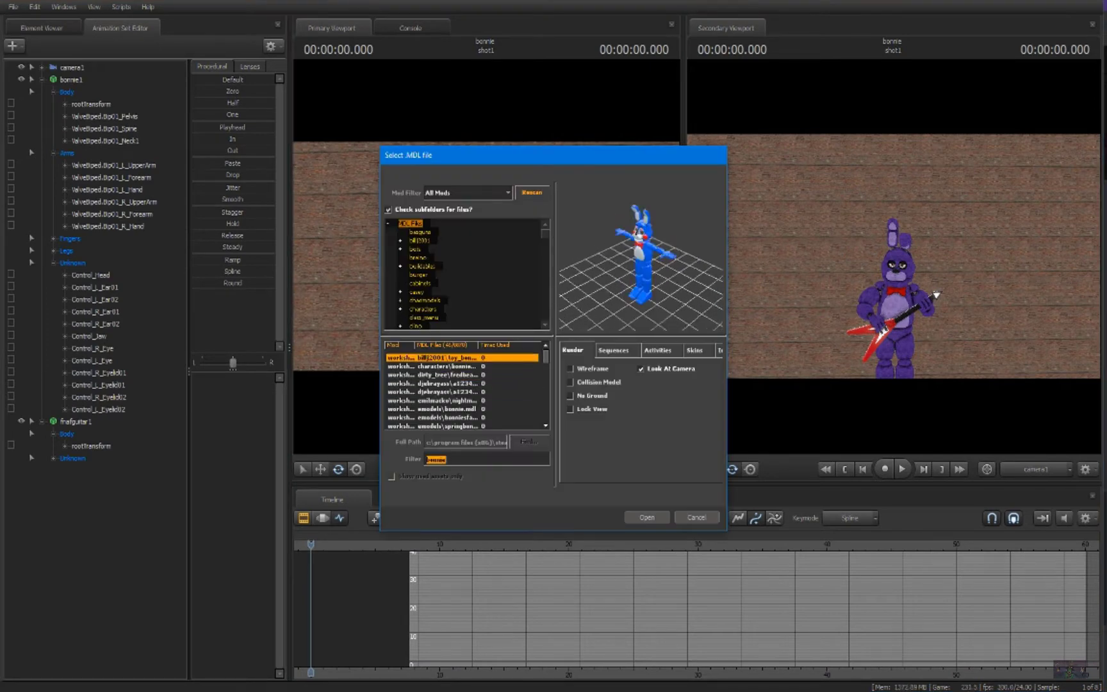
key(Return)
drag(622, 346, 657, 328)
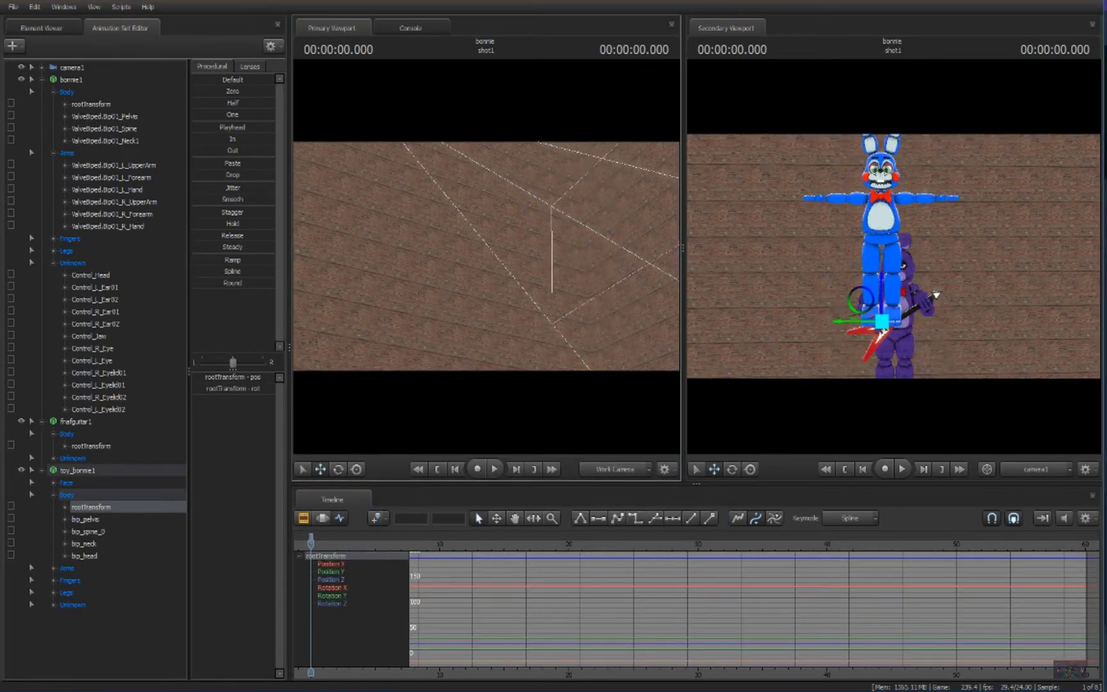
drag(879, 394, 841, 399)
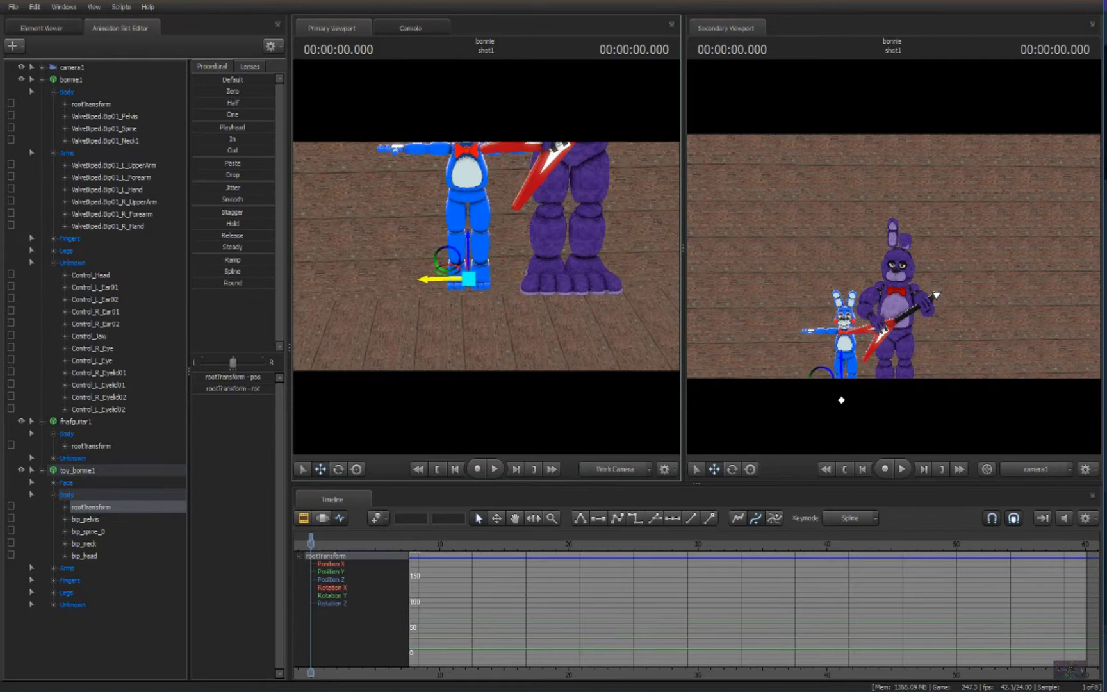
Step: Add a scale control to Toy Bonnie and move her behind Bonnie
right_click(91, 507)
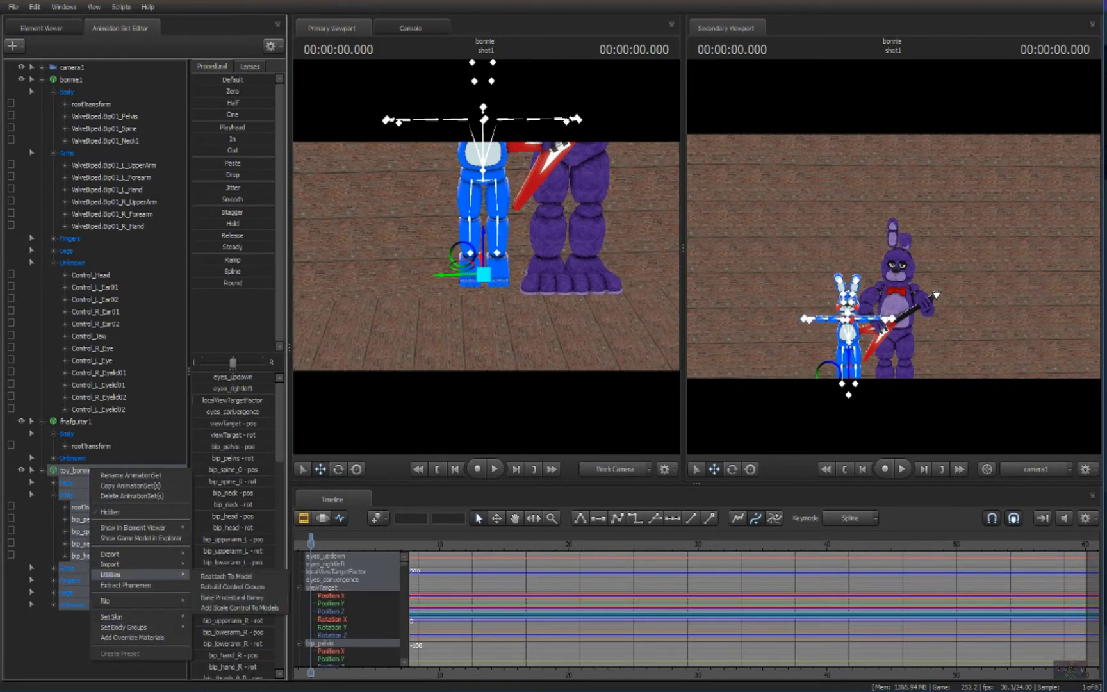
click(223, 553)
click(91, 506)
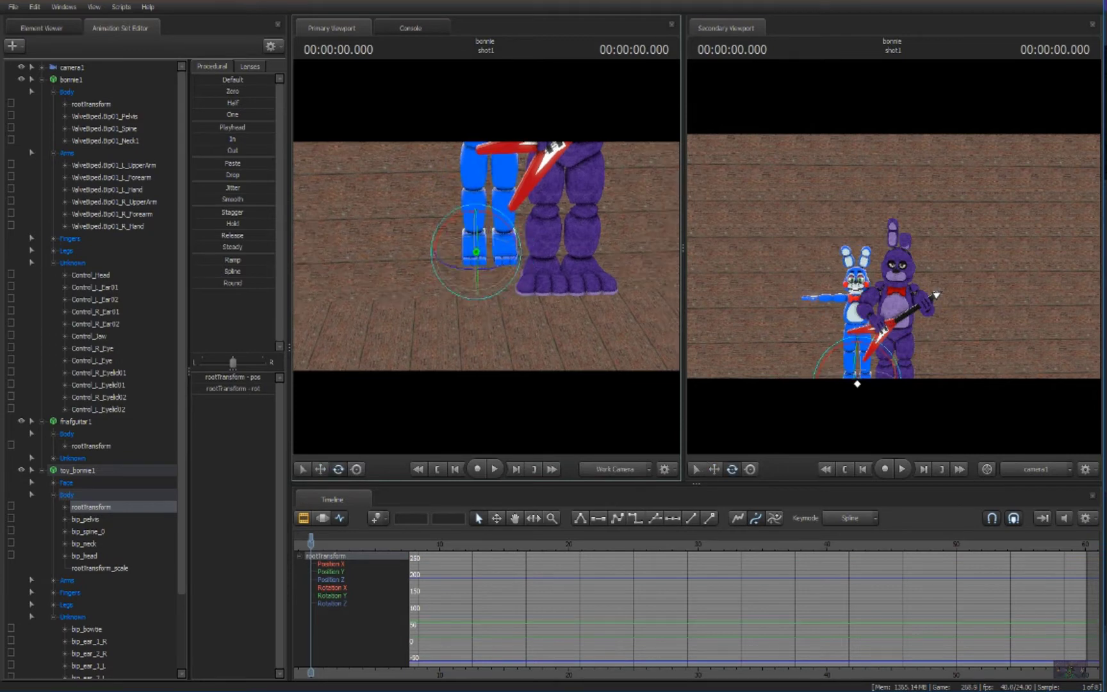
drag(490, 251, 506, 329)
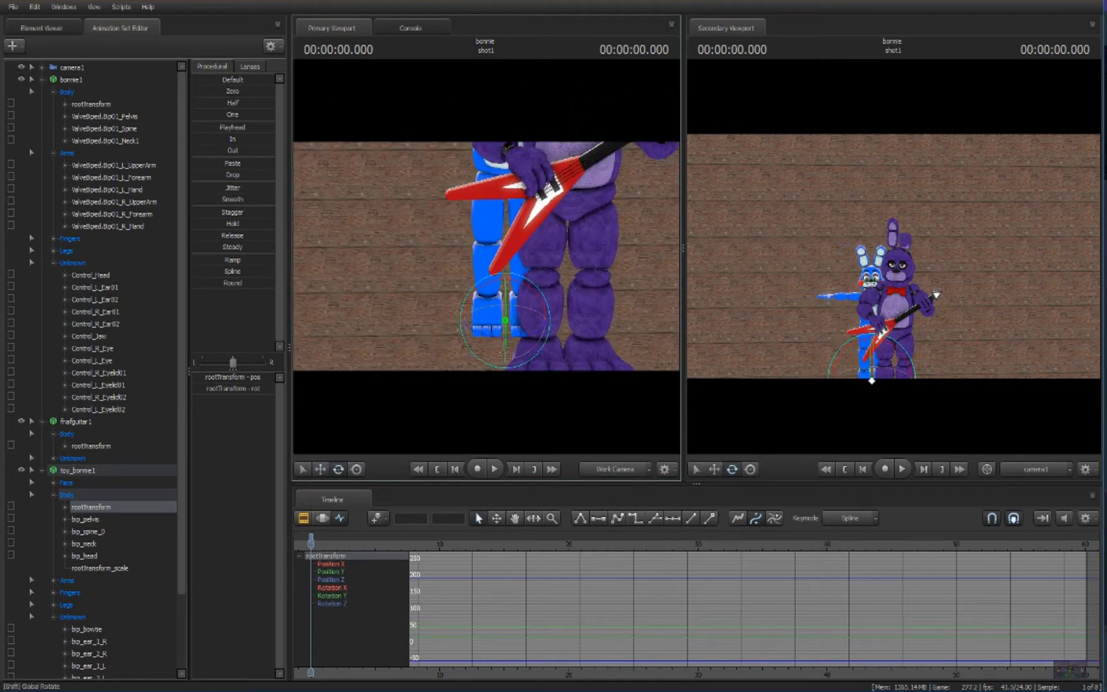
Step: Bend Toy Bonnie's right lower leg, rotate her lower spine, and close the Steam chat
click(31, 604)
click(82, 665)
drag(474, 208, 450, 260)
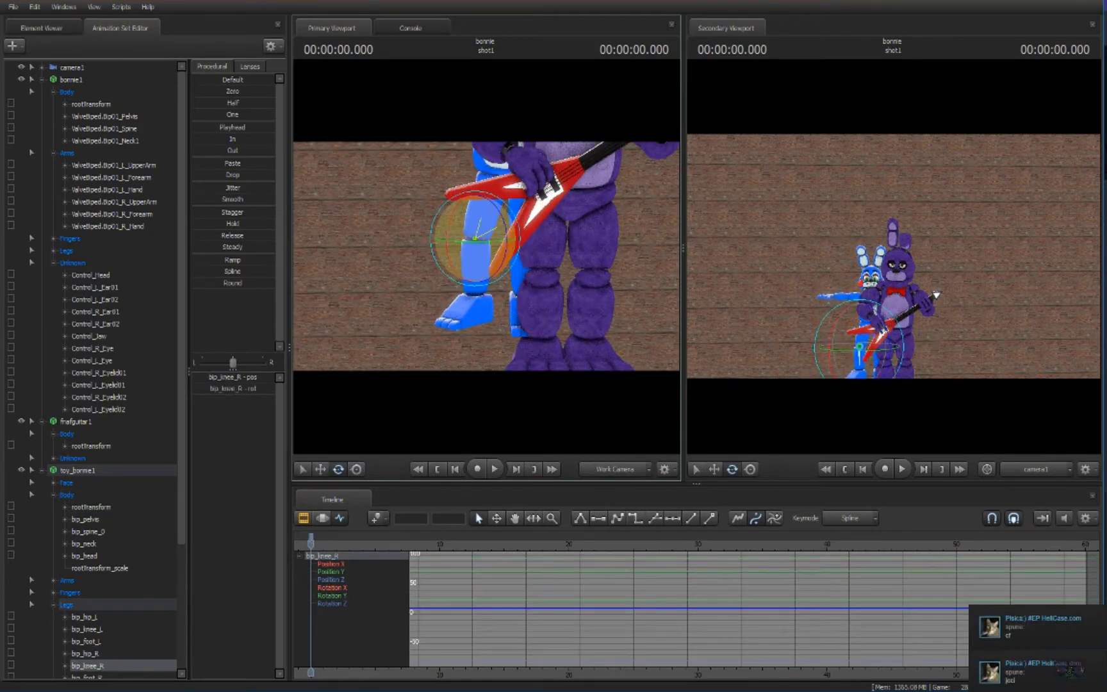
key(Down)
click(87, 531)
drag(519, 156, 484, 191)
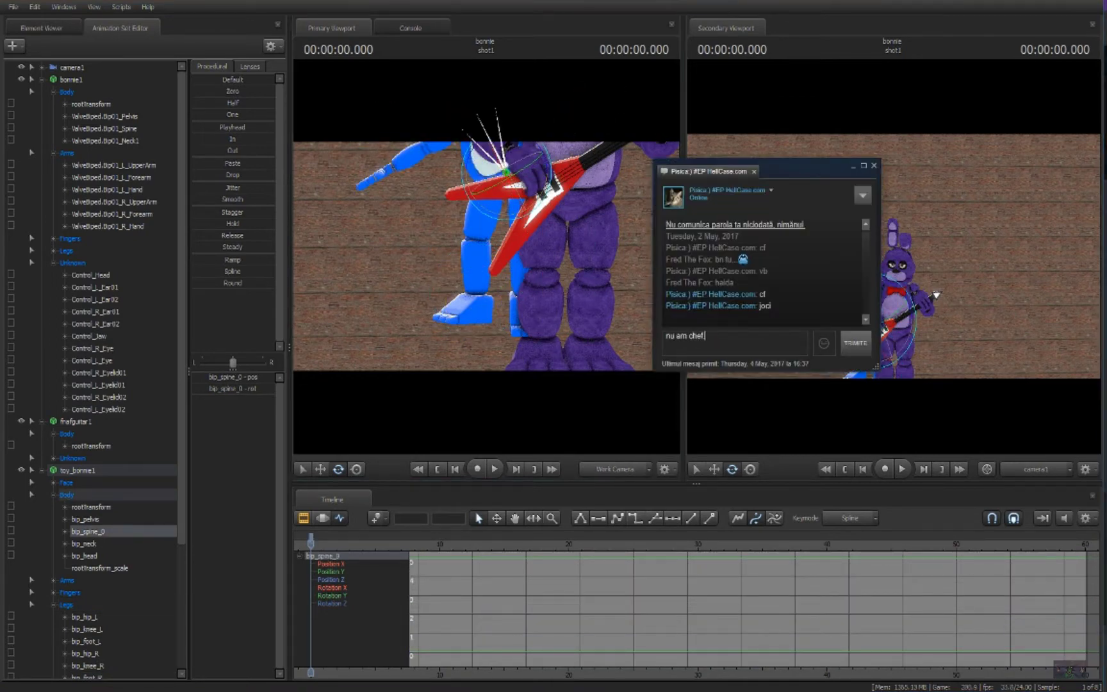
key(Return)
click(873, 164)
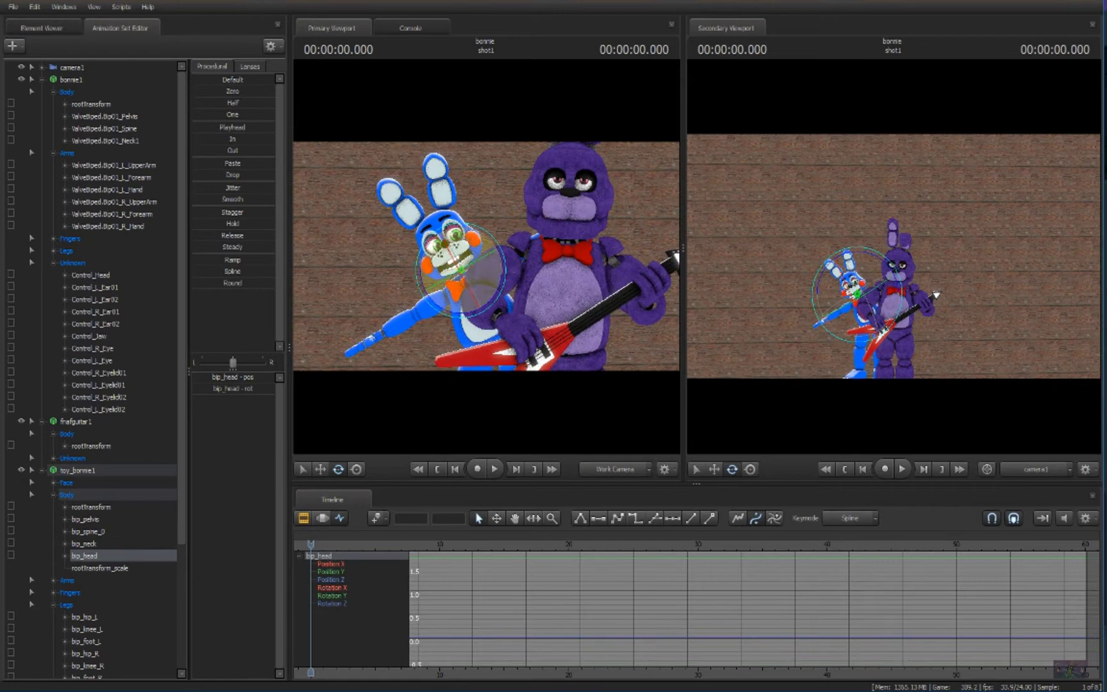
Step: Switch toy_bonnie1's Eyes body group to a different eye mesh
right_click(118, 472)
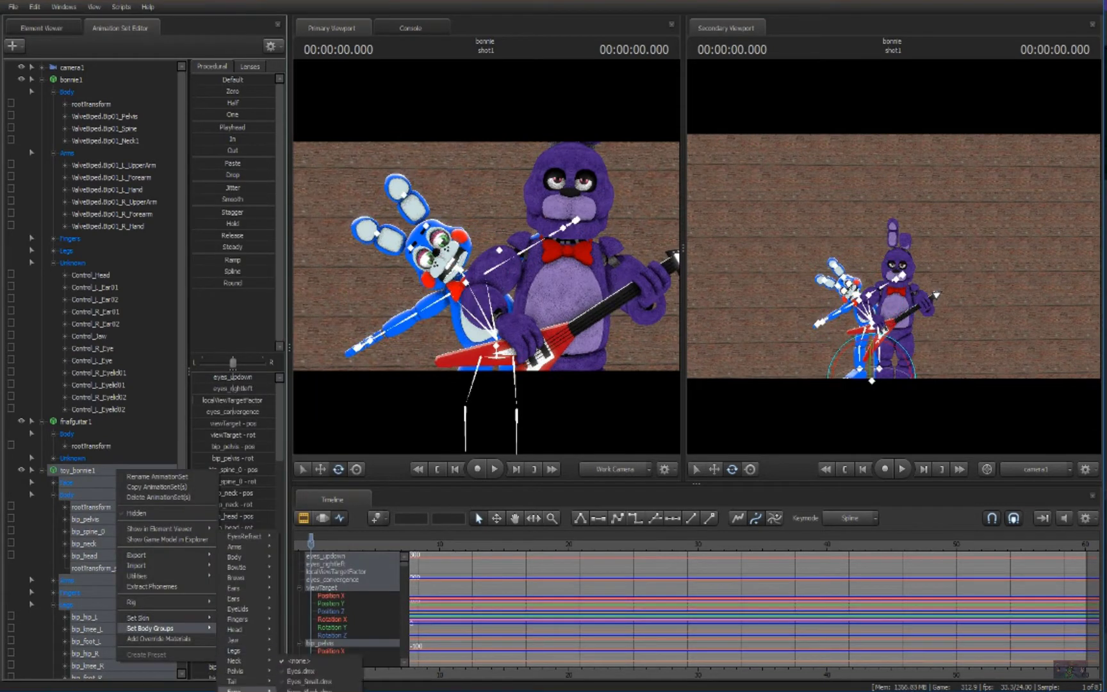
click(302, 670)
right_click(114, 471)
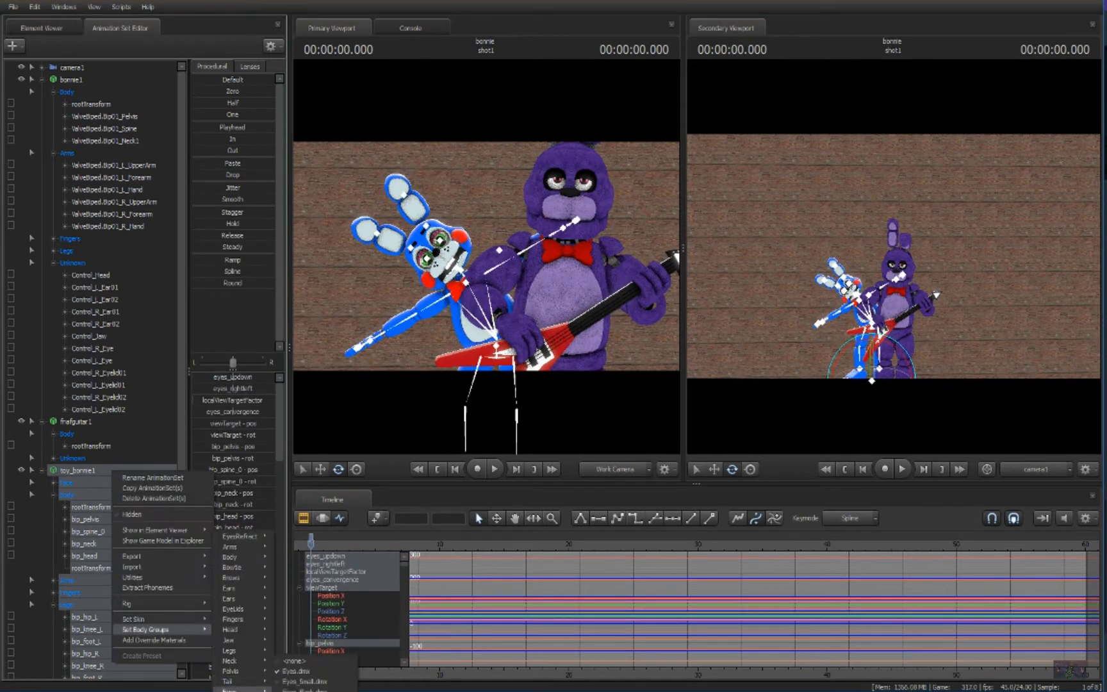
click(303, 681)
scroll(95, 432, down, 5)
click(91, 653)
shift+click(92, 667)
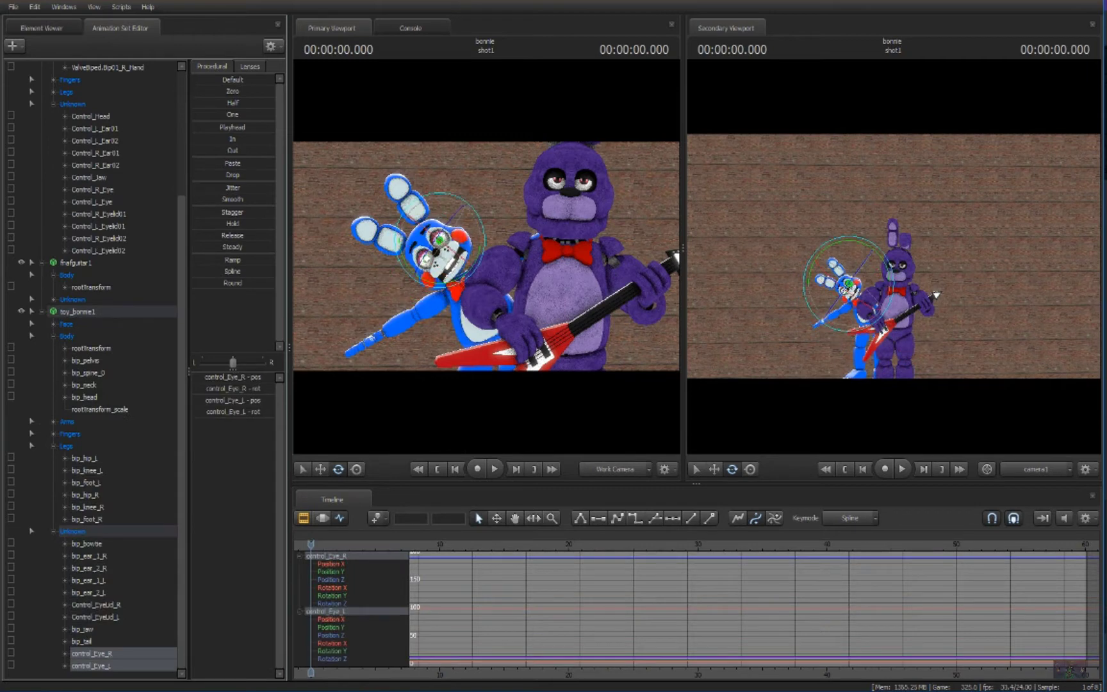
click(82, 311)
right_click(81, 311)
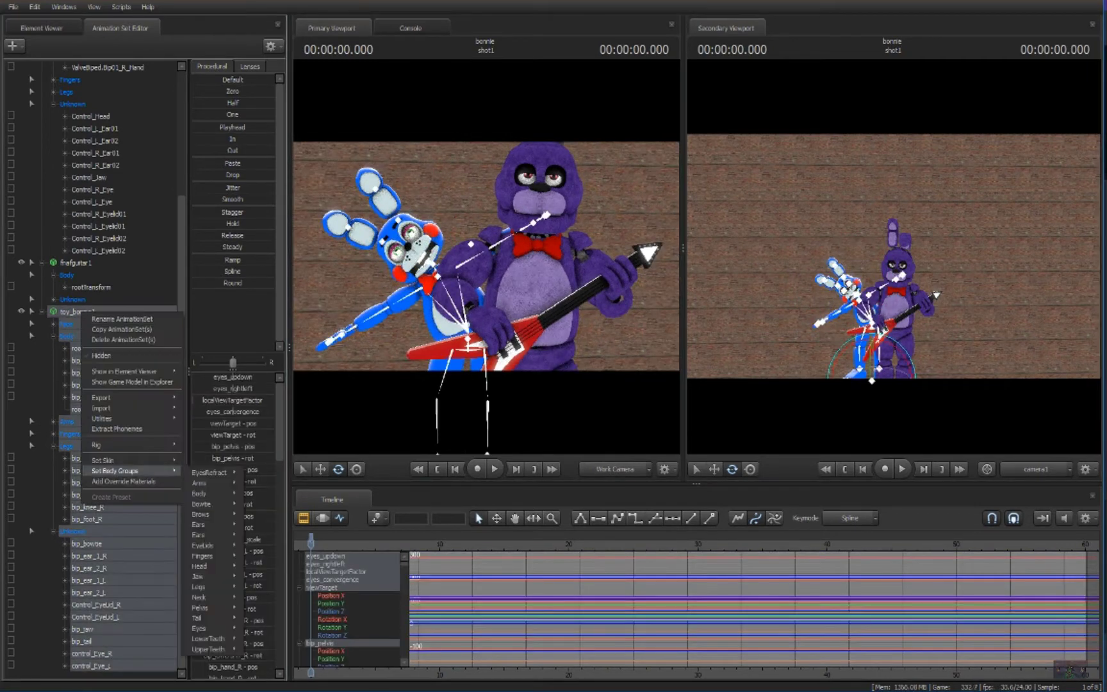
mouse_move(204, 503)
click(265, 620)
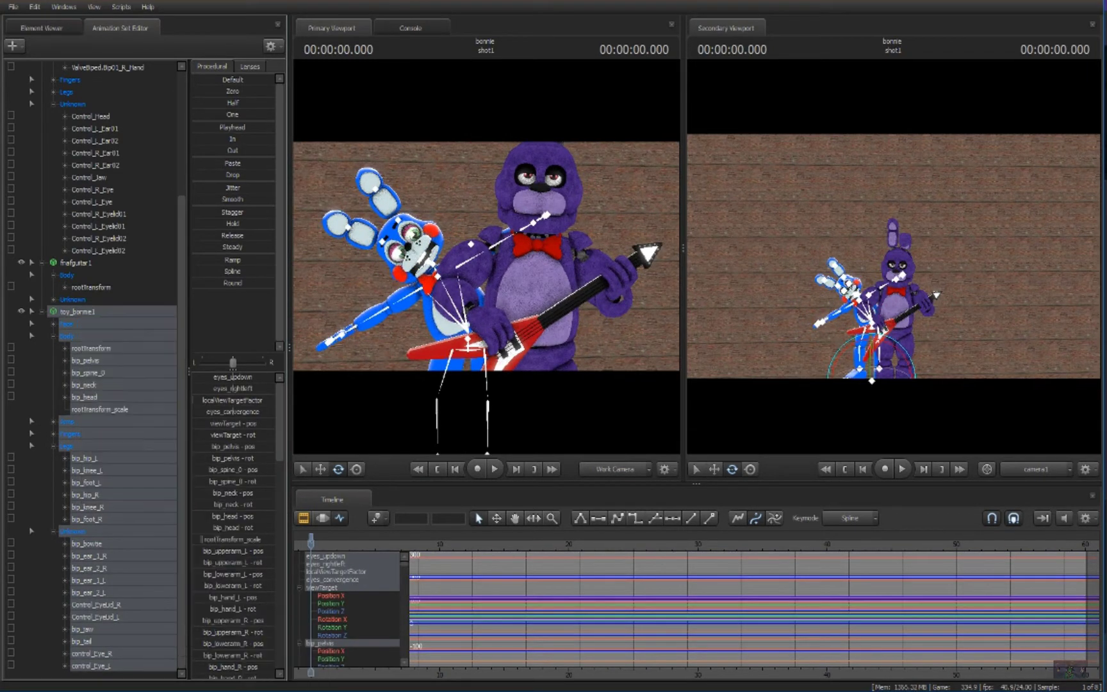
click(576, 372)
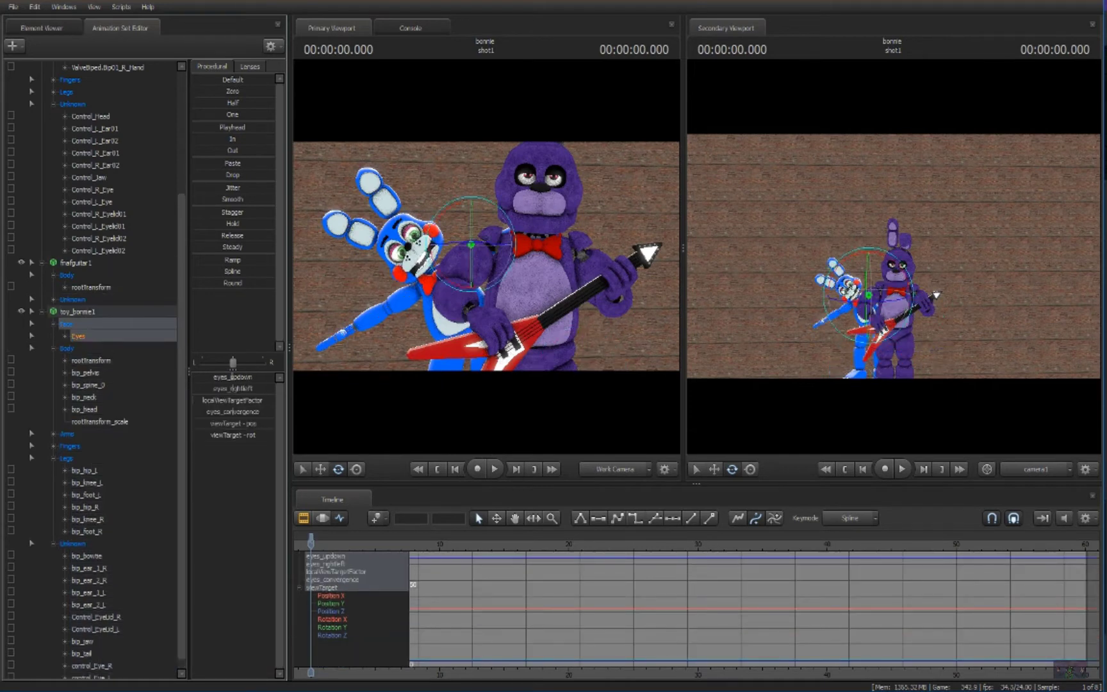
Step: Rotate Toy Bonnie's right forearm down and pose her fingers, thumb and ears
click(363, 320)
drag(459, 276, 432, 328)
scroll(406, 259, up, 5)
click(424, 241)
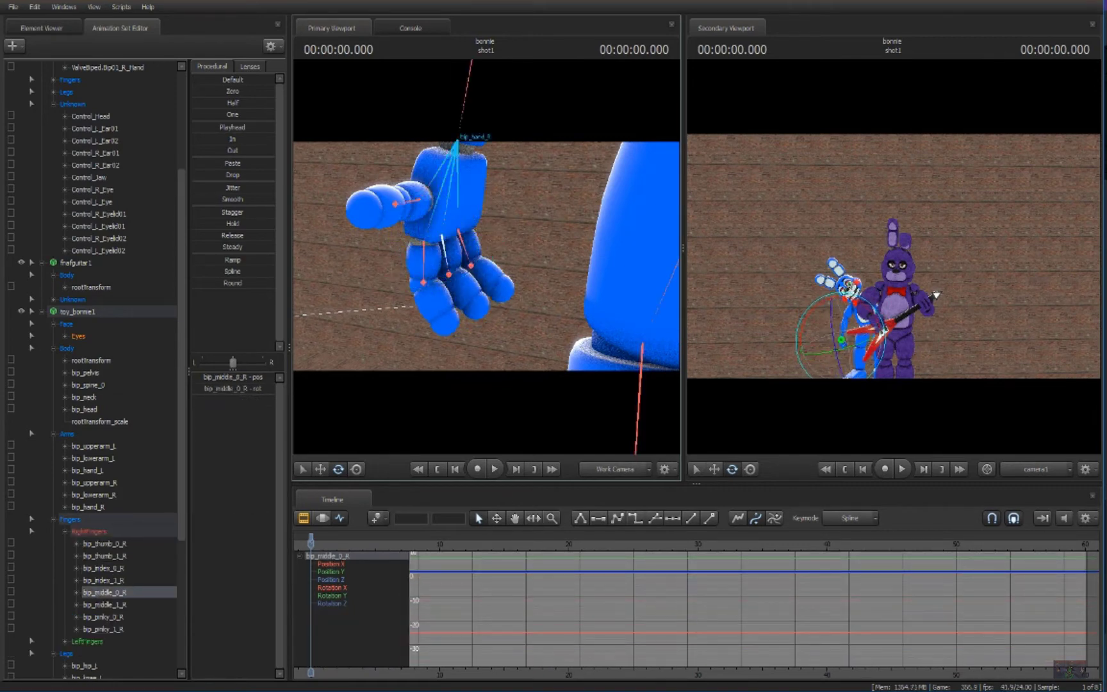
click(395, 203)
scroll(484, 259, down, 5)
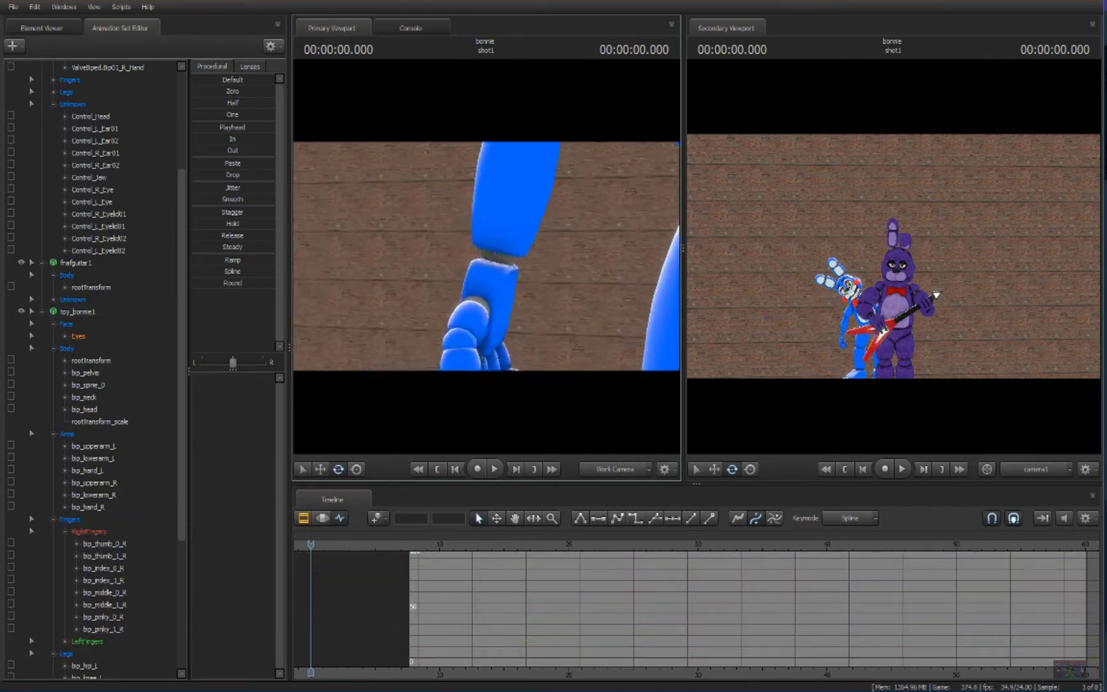
click(408, 249)
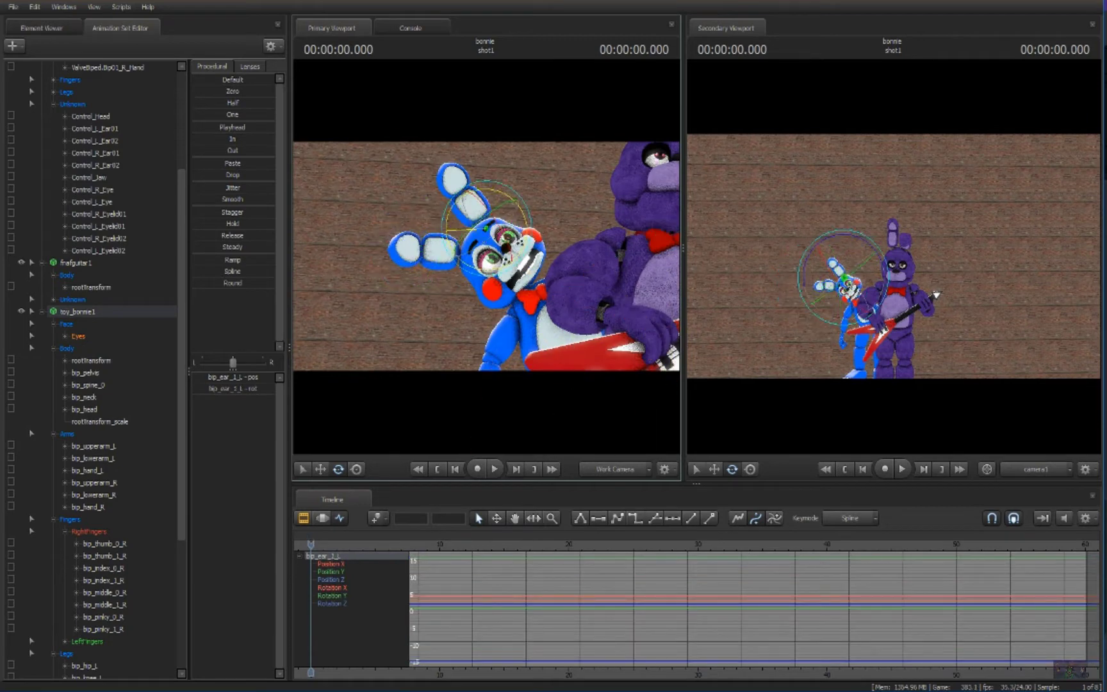
drag(484, 260, 571, 259)
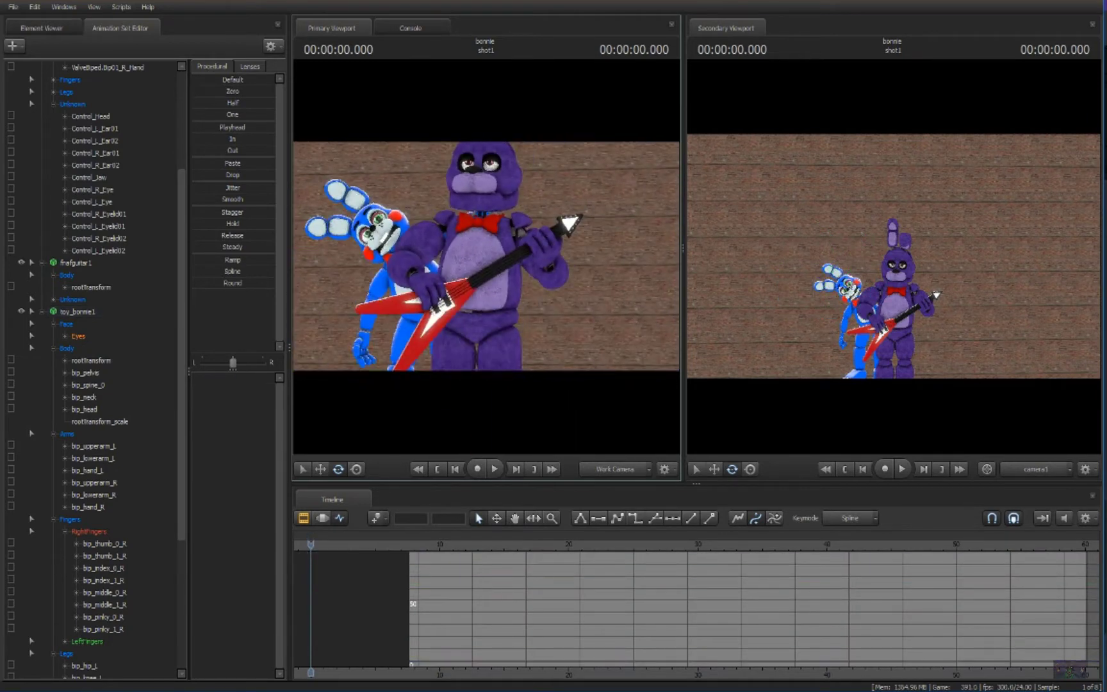
key(Escape)
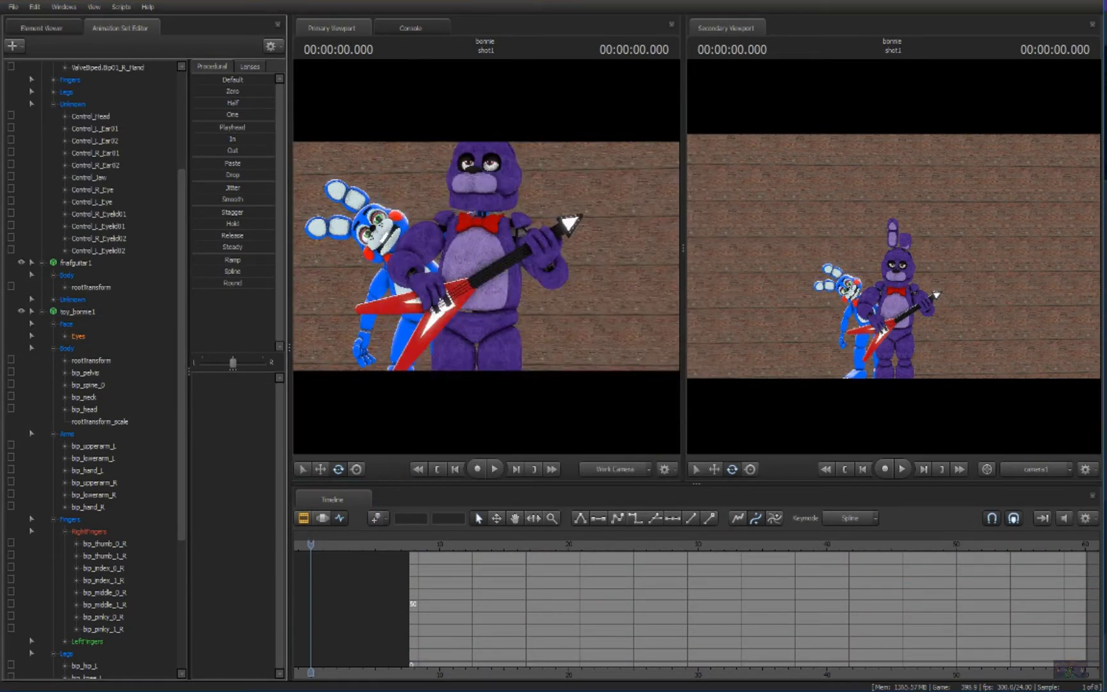
Step: Load the withered Bonnie model and move it to Bonnie's right side
click(12, 44)
click(60, 65)
click(433, 416)
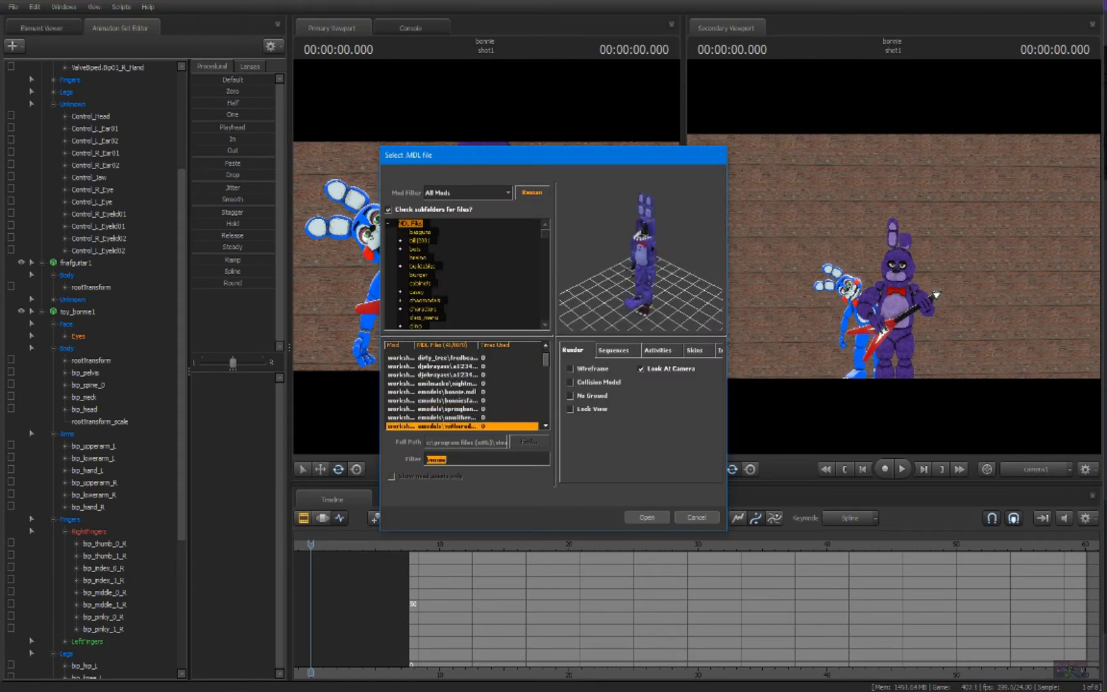
double_click(433, 416)
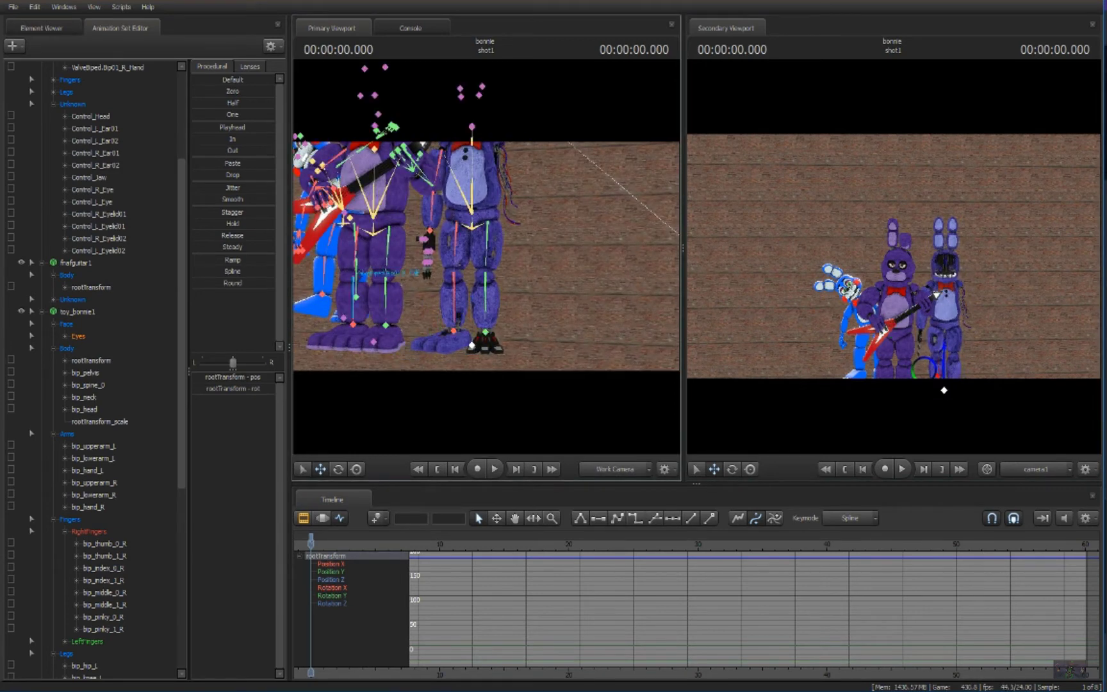
click(91, 360)
click(473, 342)
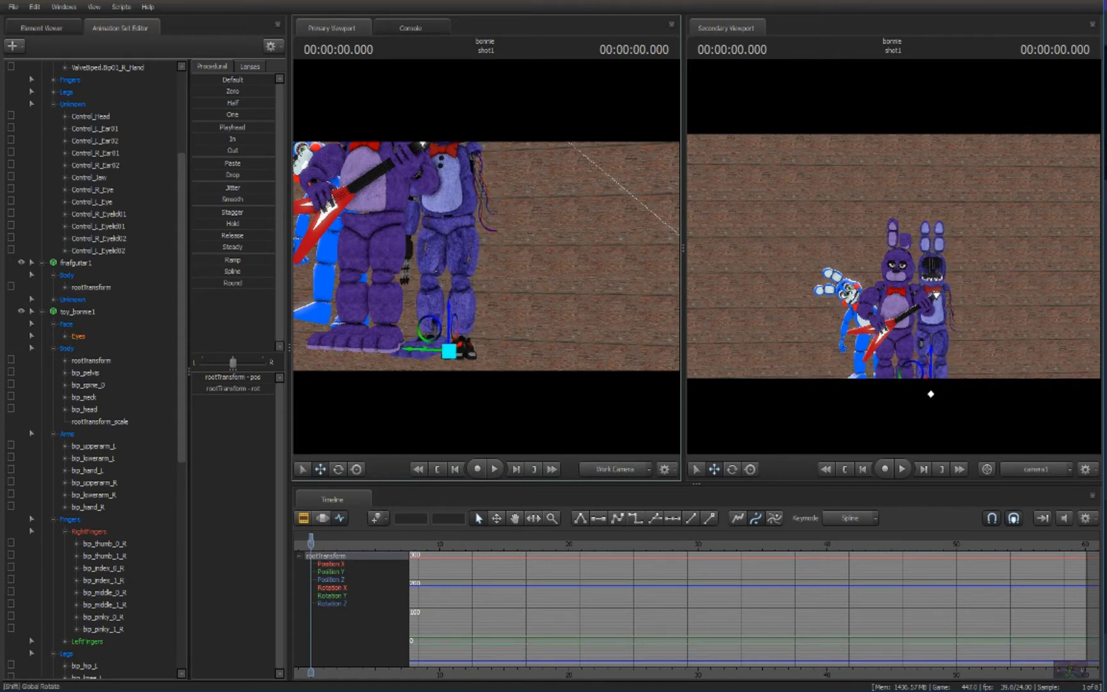
Step: Rotate withered Bonnie's left calf, foot, right arm and ears, plus Toy Bonnie's left arm
click(472, 275)
key(e)
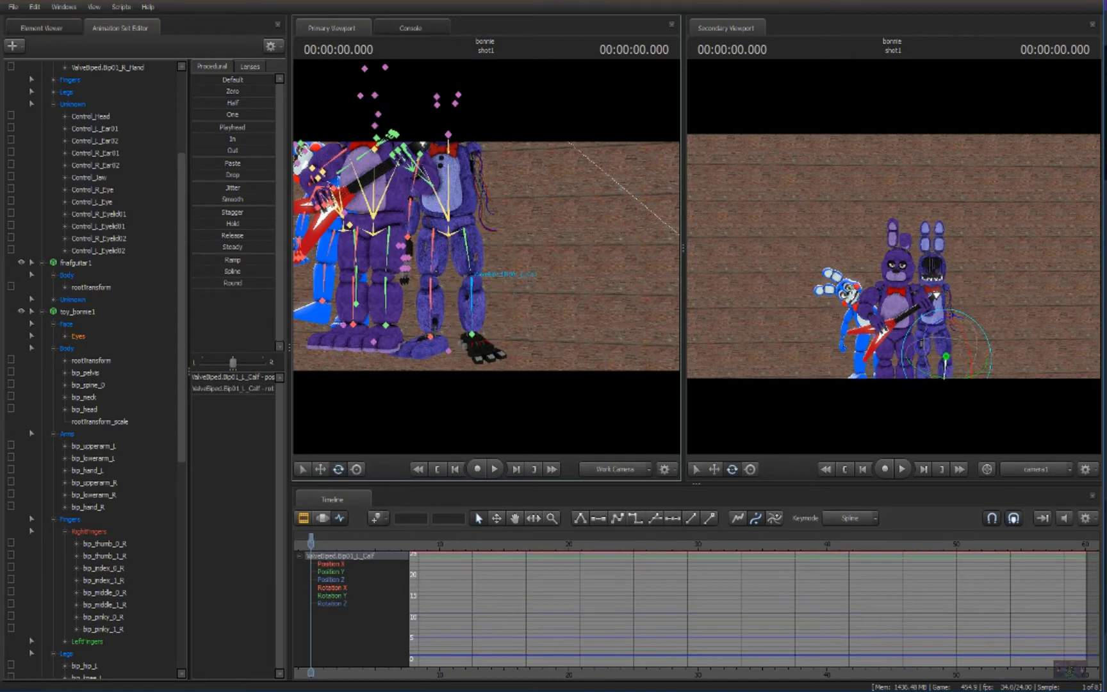
click(475, 345)
click(433, 186)
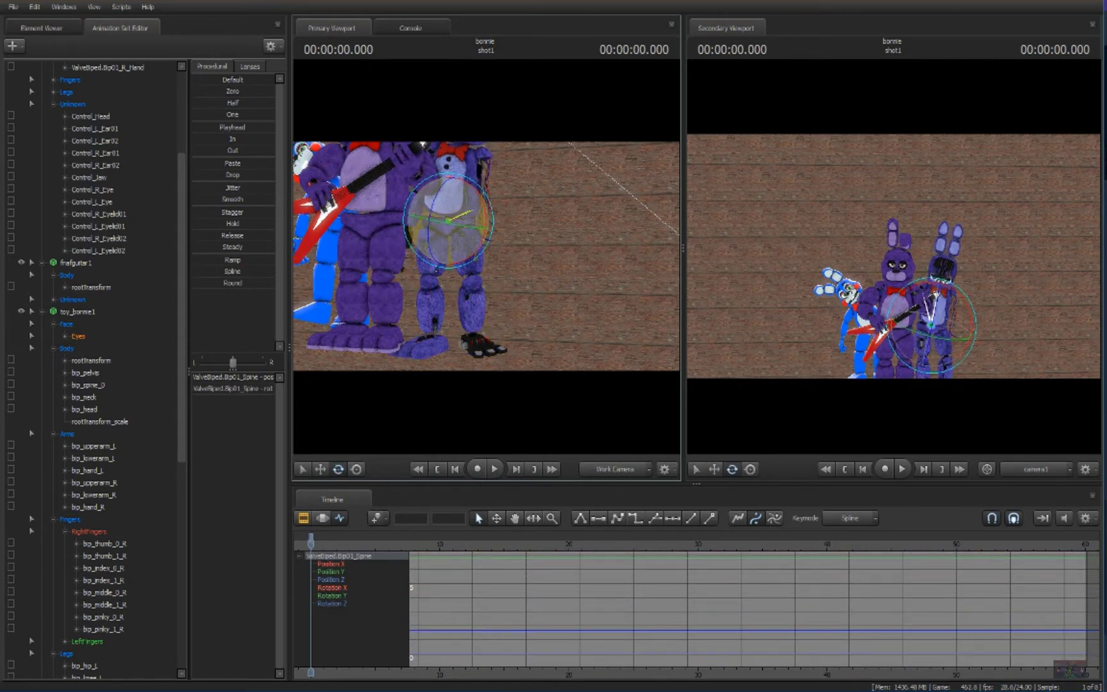
scroll(433, 186, up, 5)
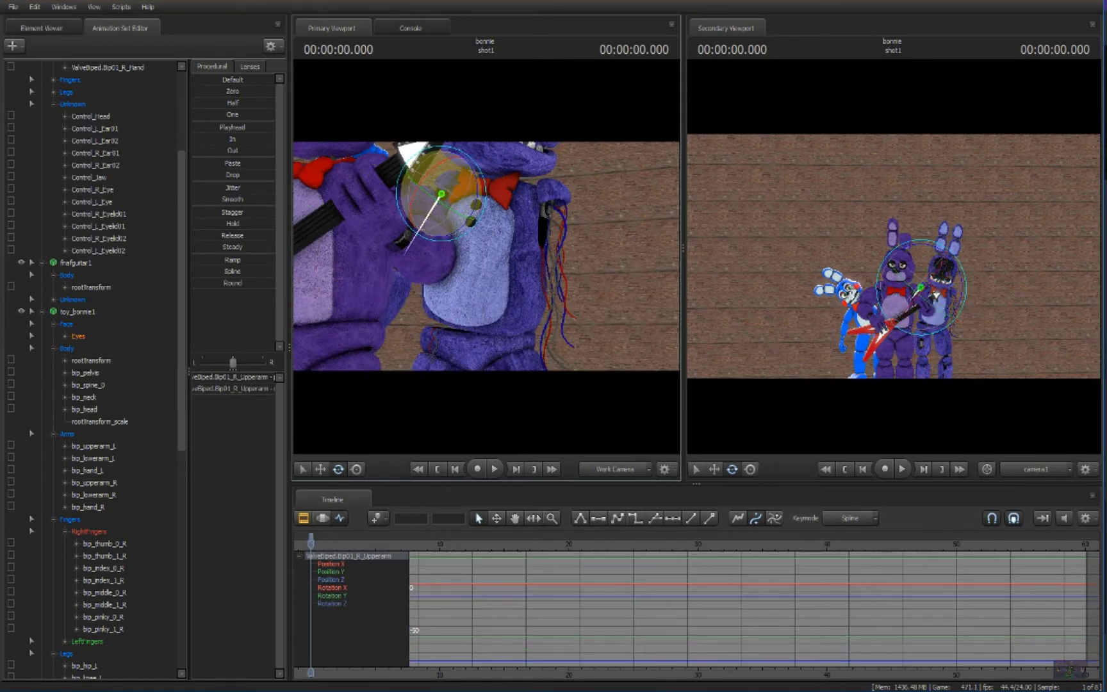
drag(484, 260, 449, 269)
click(448, 268)
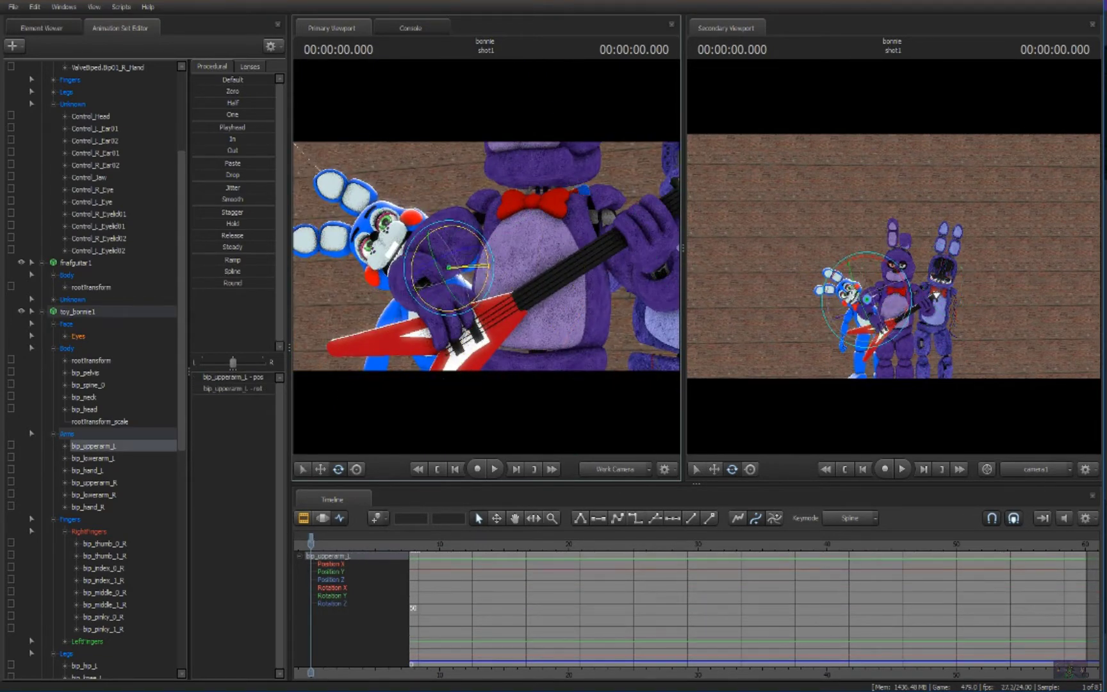
click(500, 264)
scroll(484, 260, down, 5)
scroll(484, 242, up, 8)
click(527, 216)
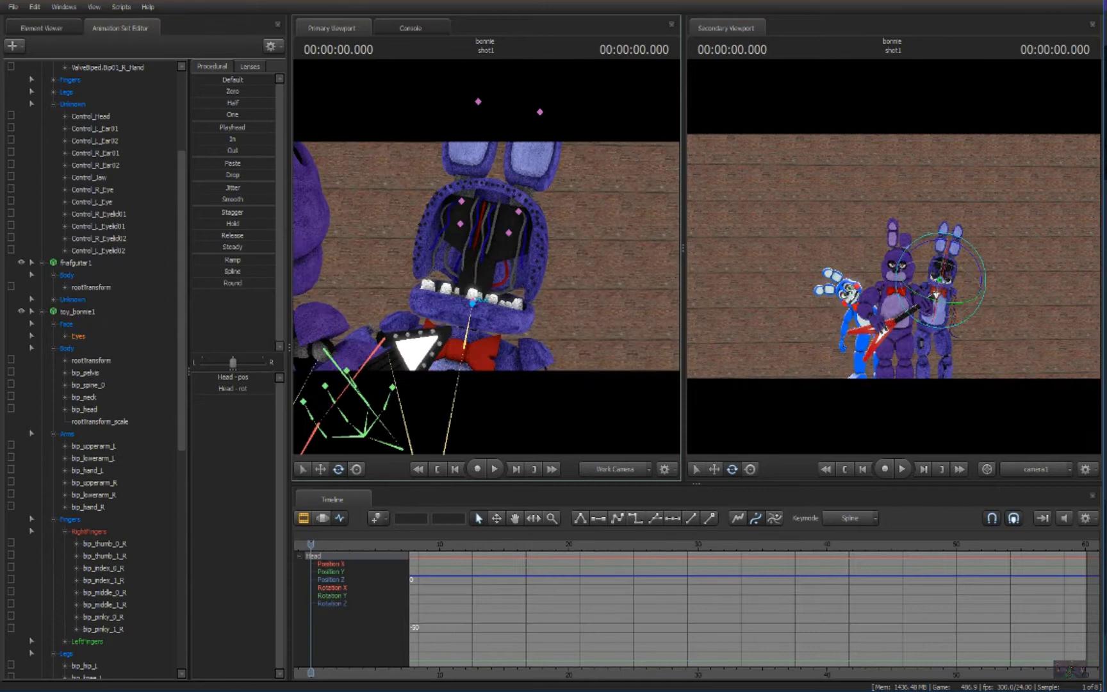
click(495, 96)
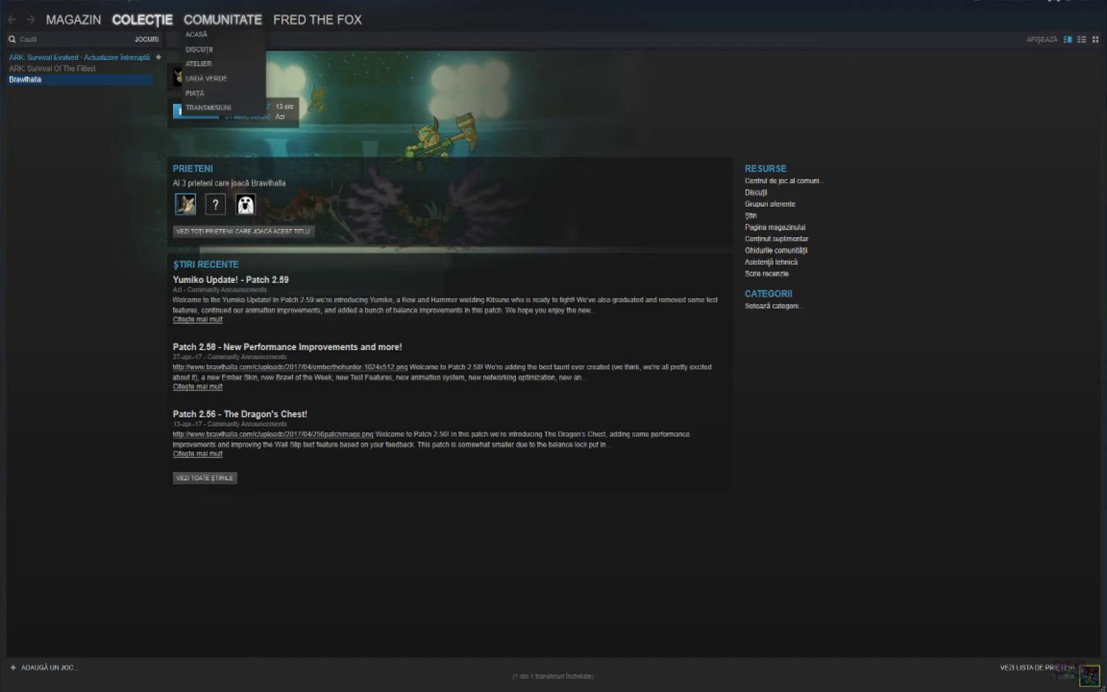
Step: Search the Source Filmmaker Workshop for 'shadow bonnie', then 'shadow', and browse three result pages
click(221, 106)
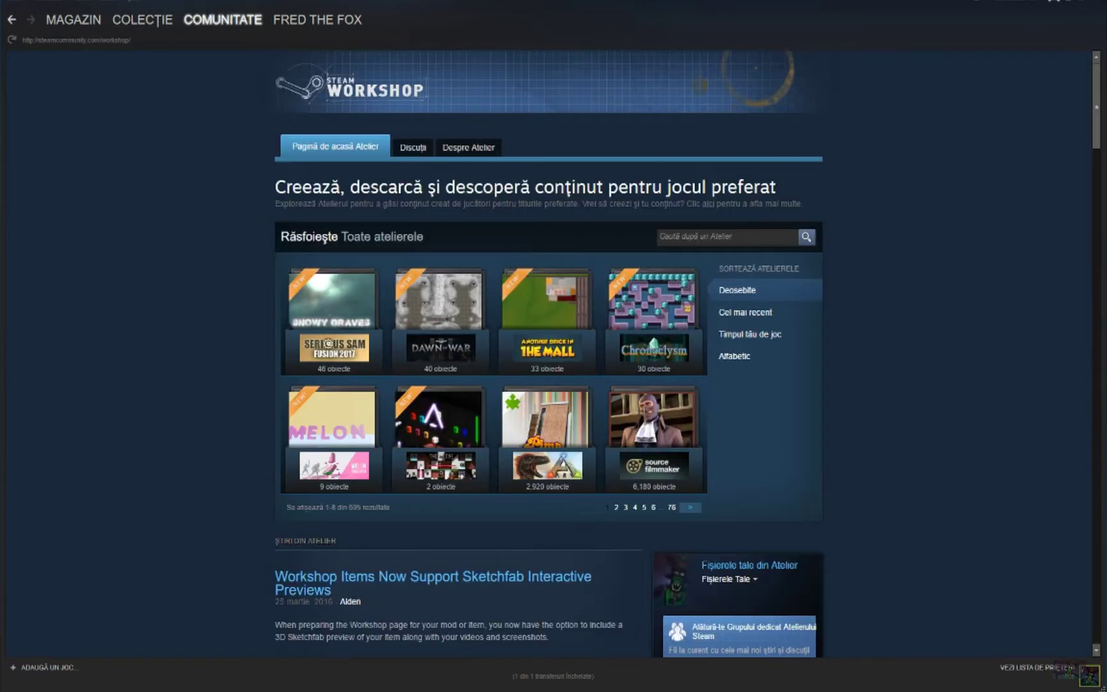
click(654, 441)
text(sha)
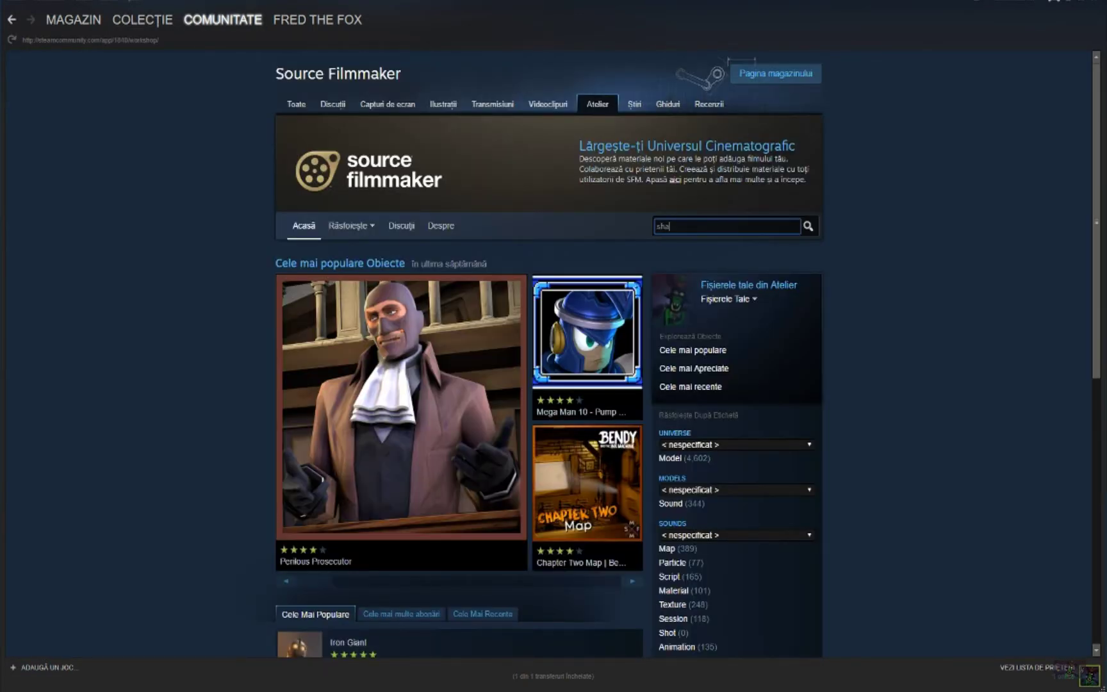
text(dow bonnie)
key(Return)
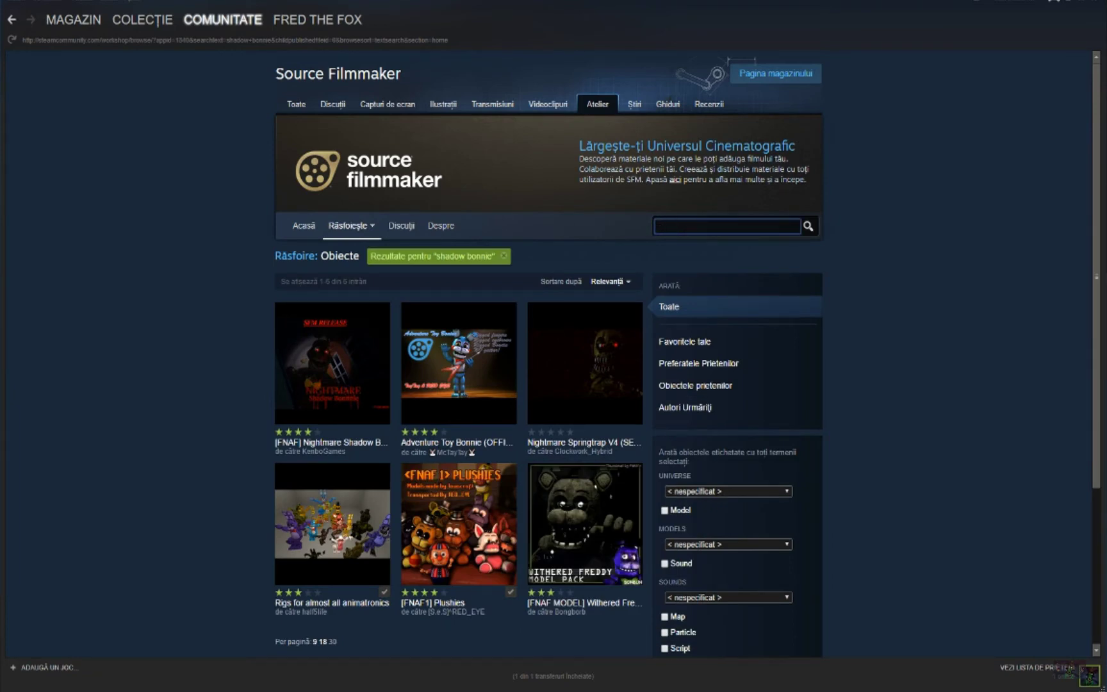
key(Return)
scroll(332, 497, down, 3)
scroll(332, 497, down, 2)
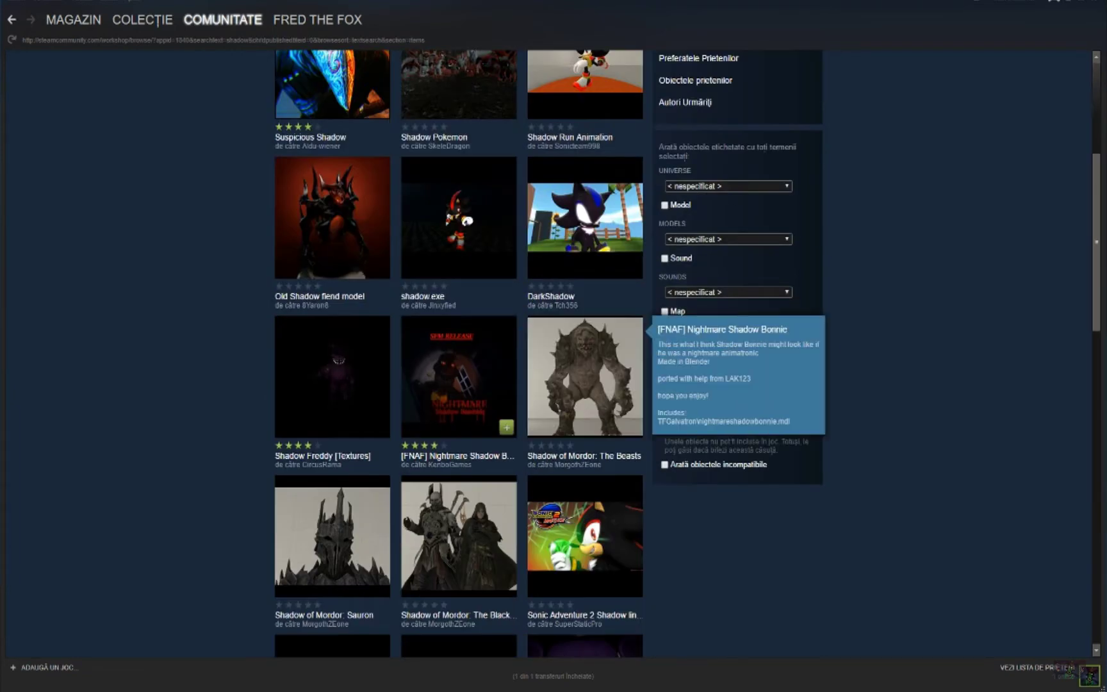
scroll(333, 497, down, 2)
scroll(332, 497, down, 2)
scroll(519, 485, down, 4)
scroll(589, 519, down, 3)
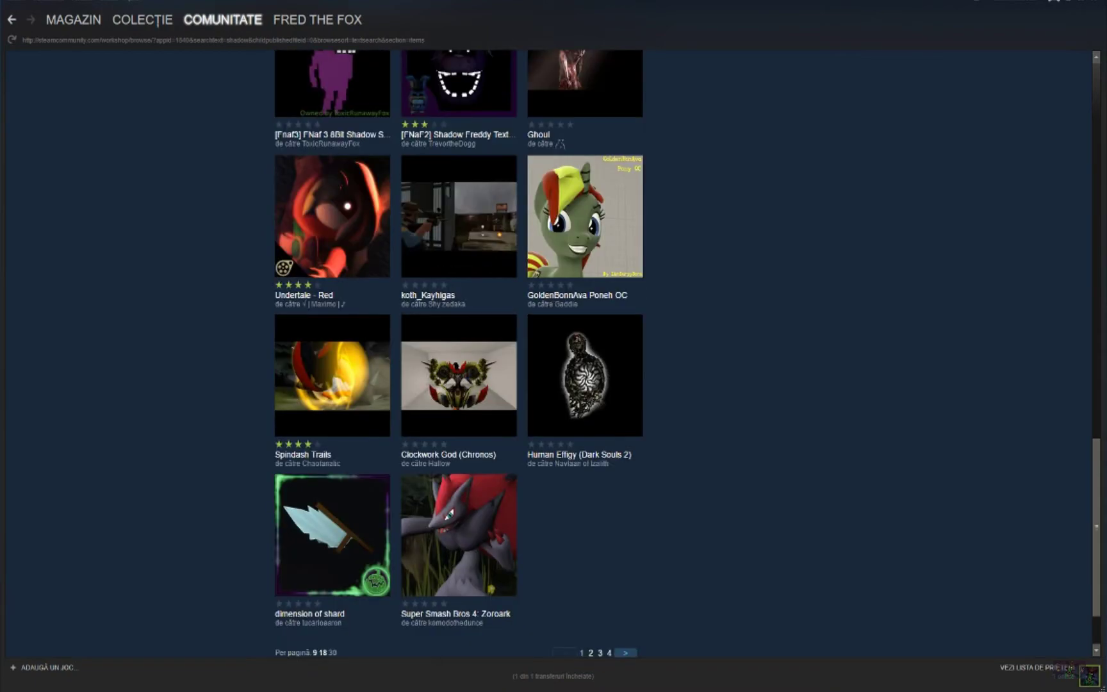
click(627, 652)
scroll(597, 450, down, 3)
scroll(589, 432, down, 4)
click(626, 562)
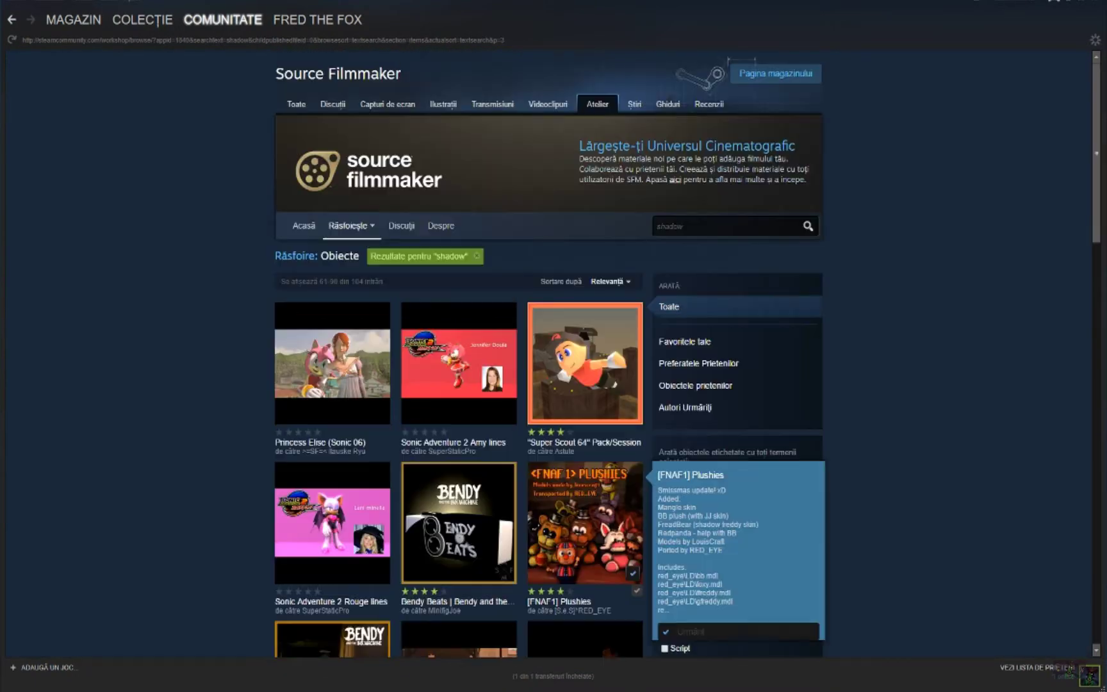
scroll(606, 518, down, 4)
scroll(605, 519, down, 3)
scroll(606, 519, down, 2)
scroll(605, 519, down, 3)
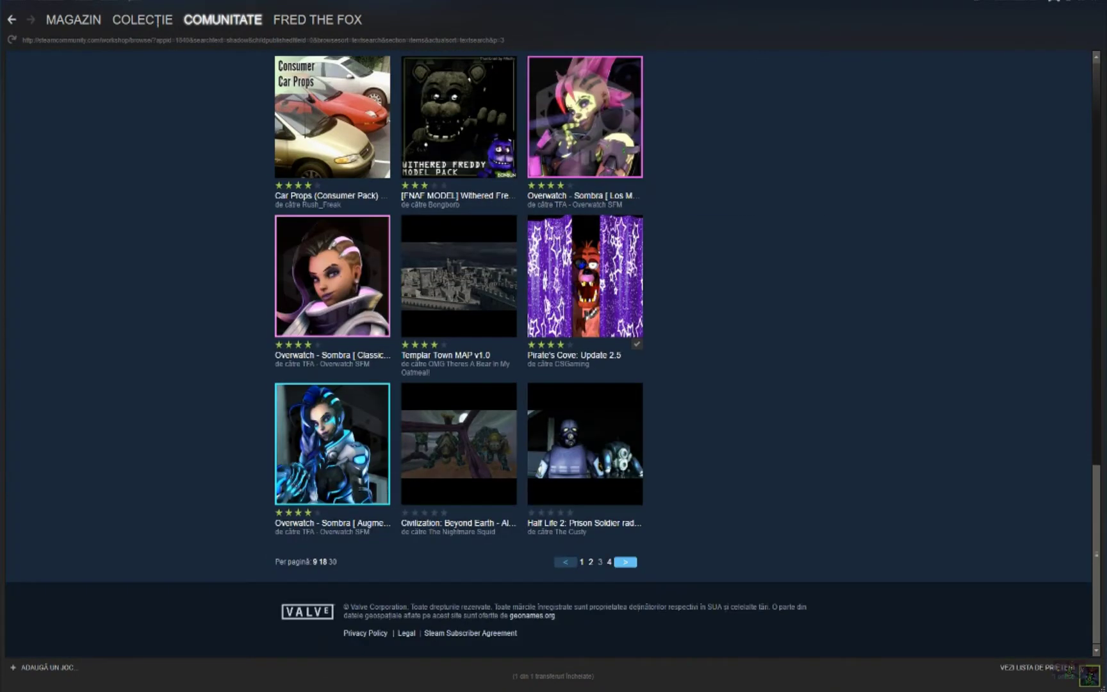
click(626, 561)
scroll(605, 520, down, 4)
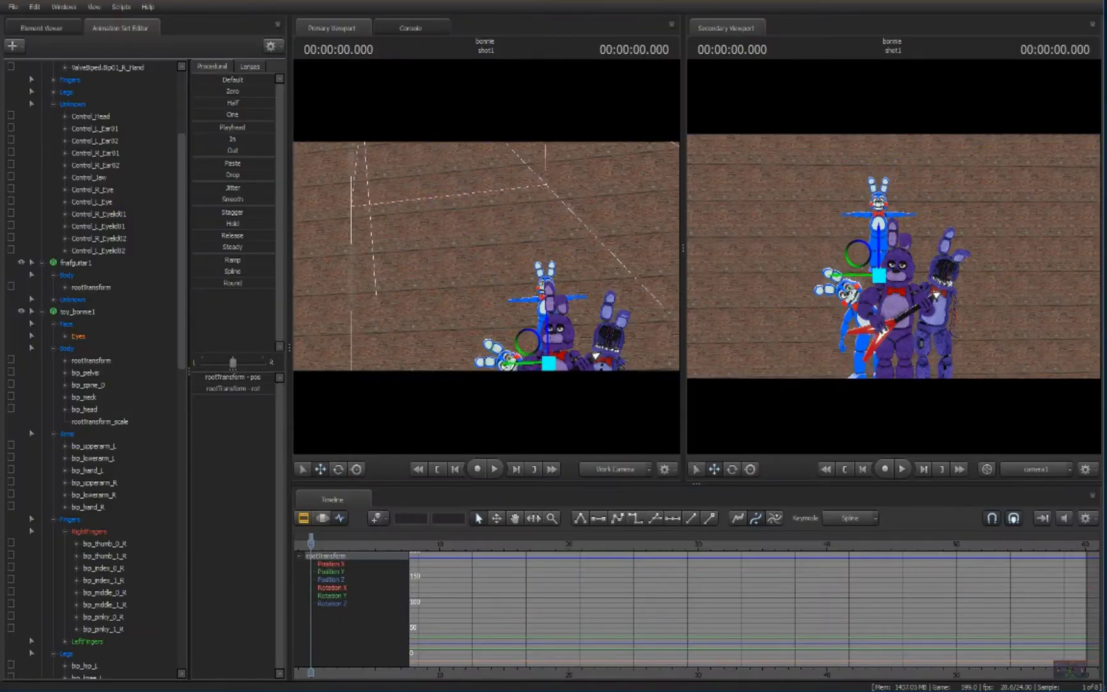
Step: Show the bone skeletons and give toy_bonnie2 the black skin
click(542, 361)
key(ctrl)
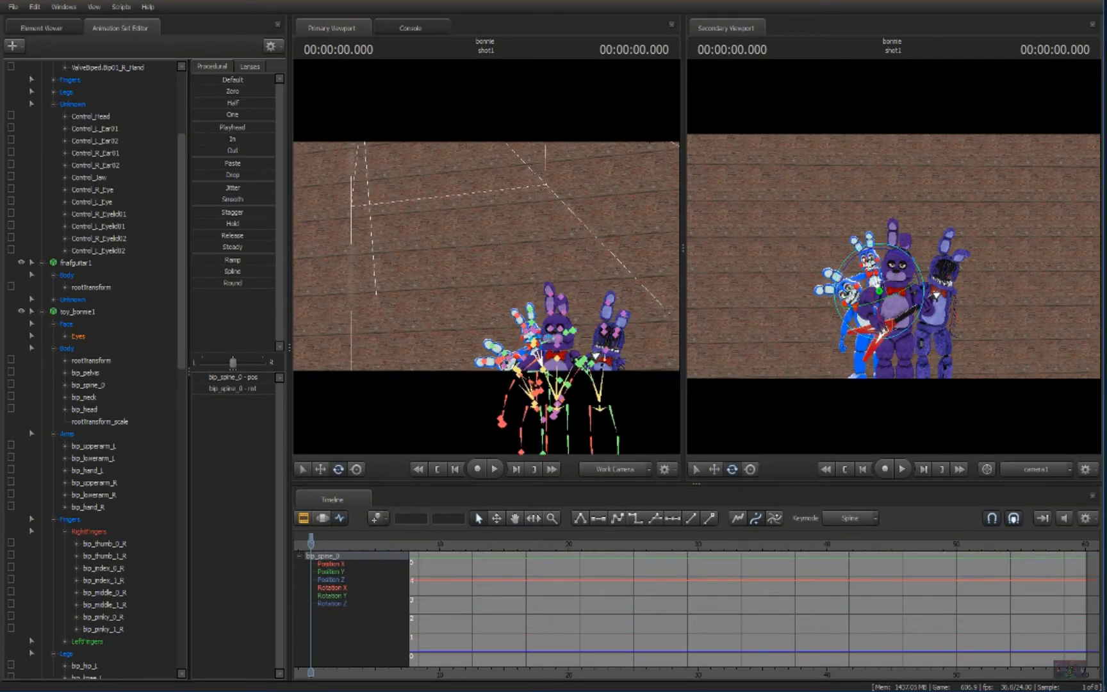
scroll(96, 389, down, 10)
right_click(203, 347)
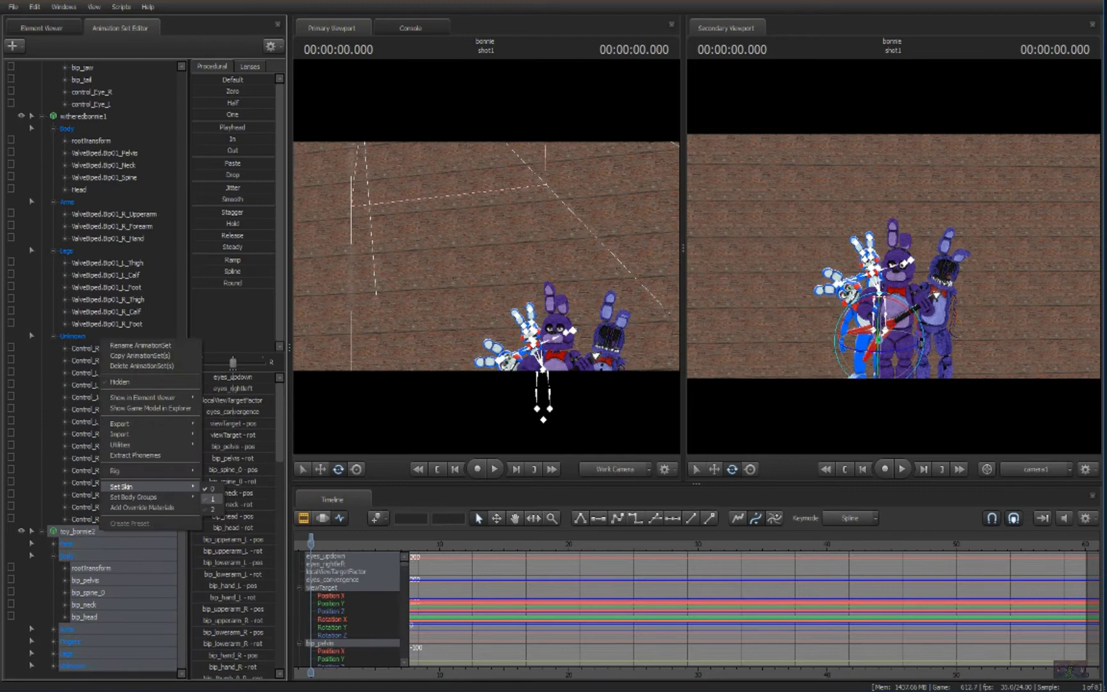
click(230, 487)
Step: Enable toy_bonnie2's glowing Eyes, LowerTeeth and UpperTeeth body groups
click(82, 531)
right_click(93, 531)
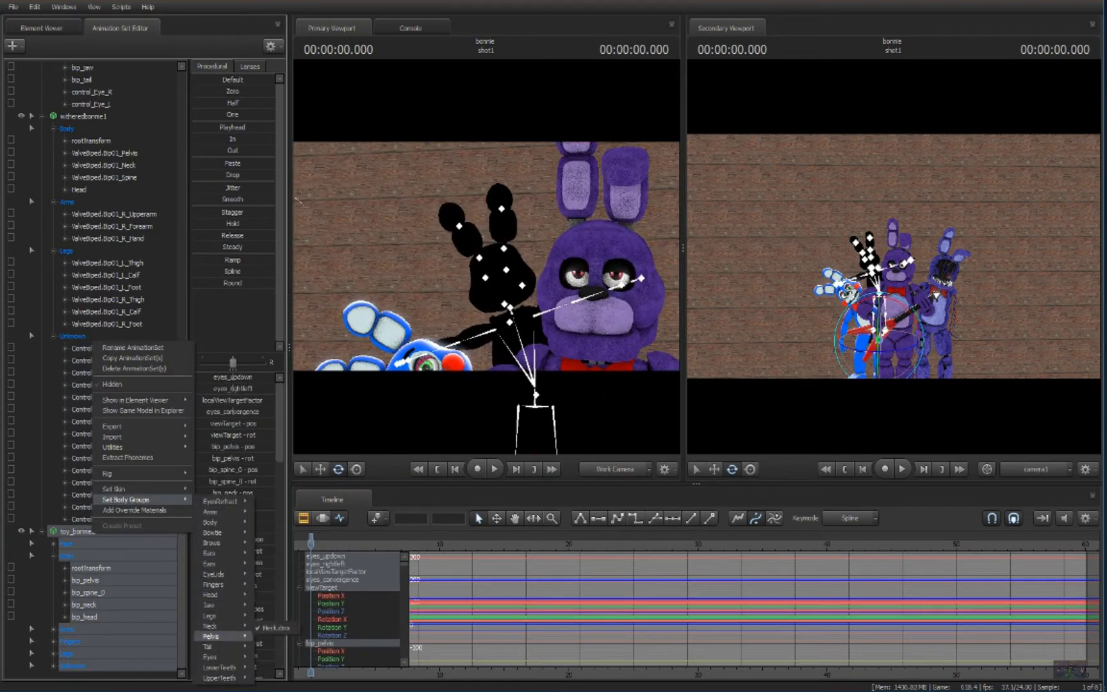
click(281, 668)
right_click(131, 343)
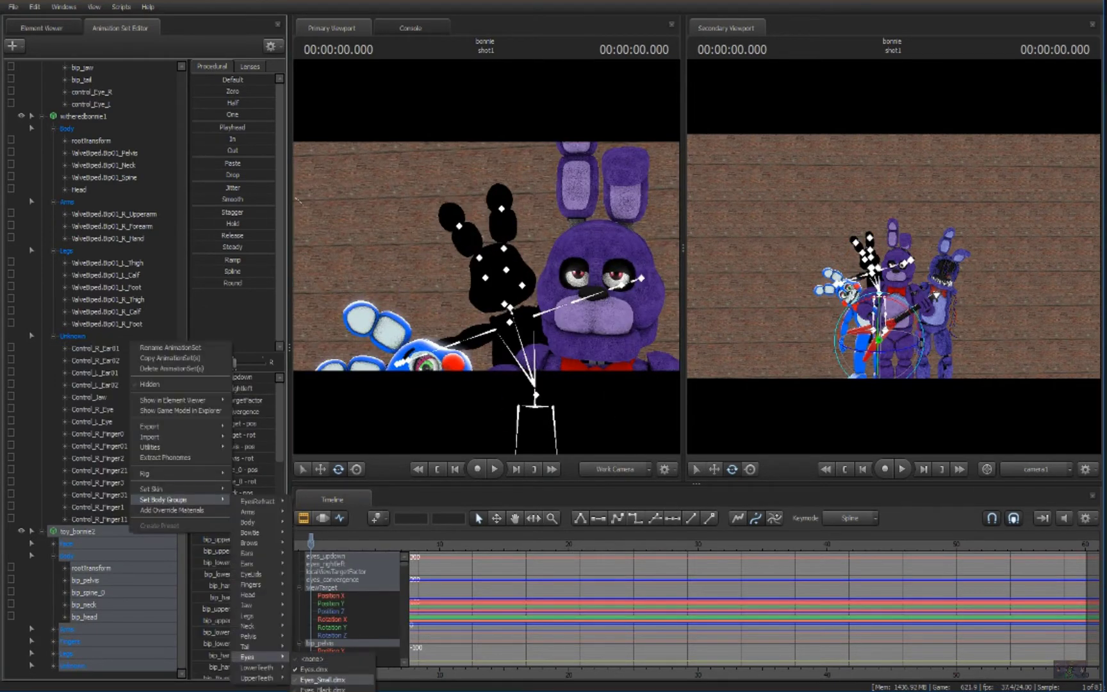
click(322, 680)
right_click(97, 339)
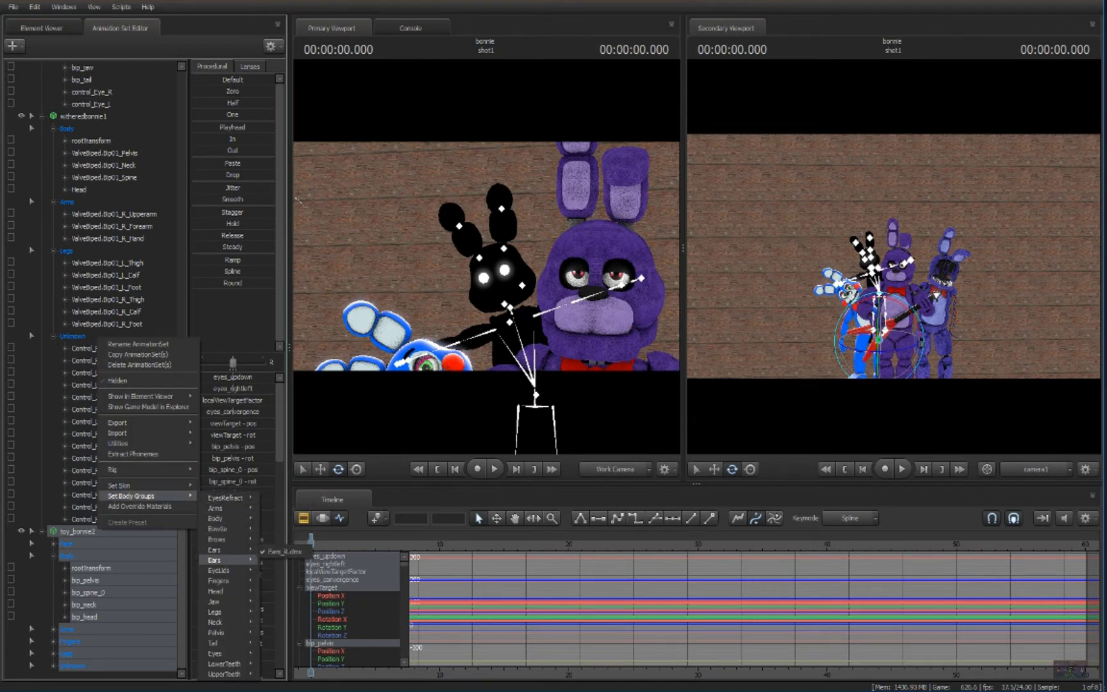
click(298, 676)
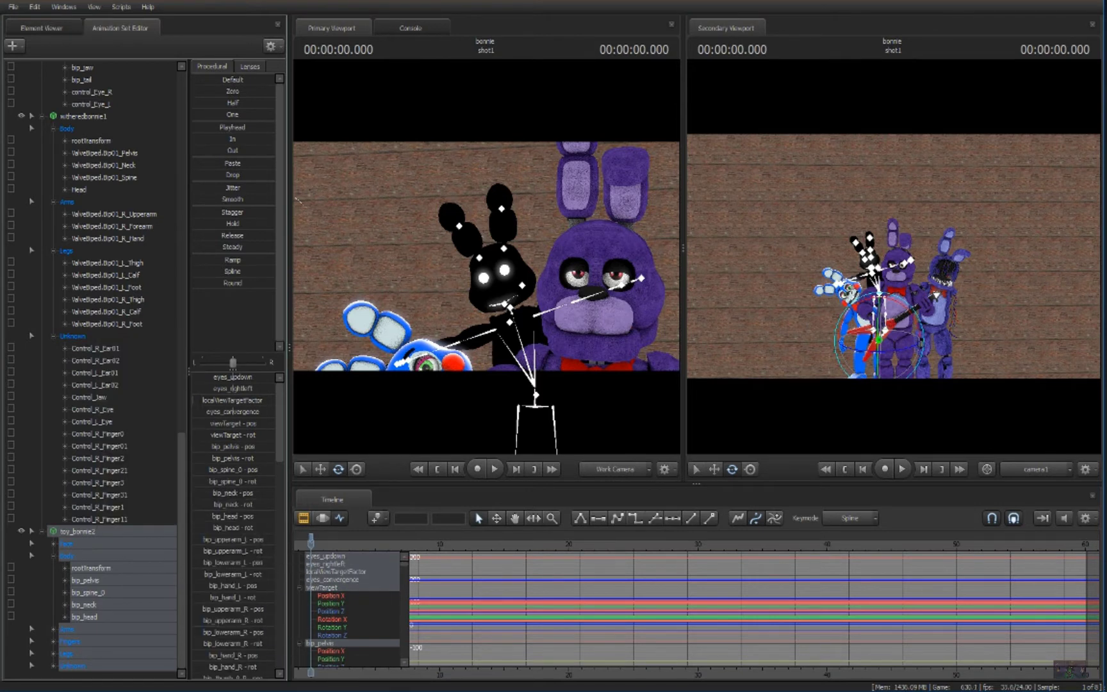
right_click(109, 339)
click(285, 680)
right_click(108, 344)
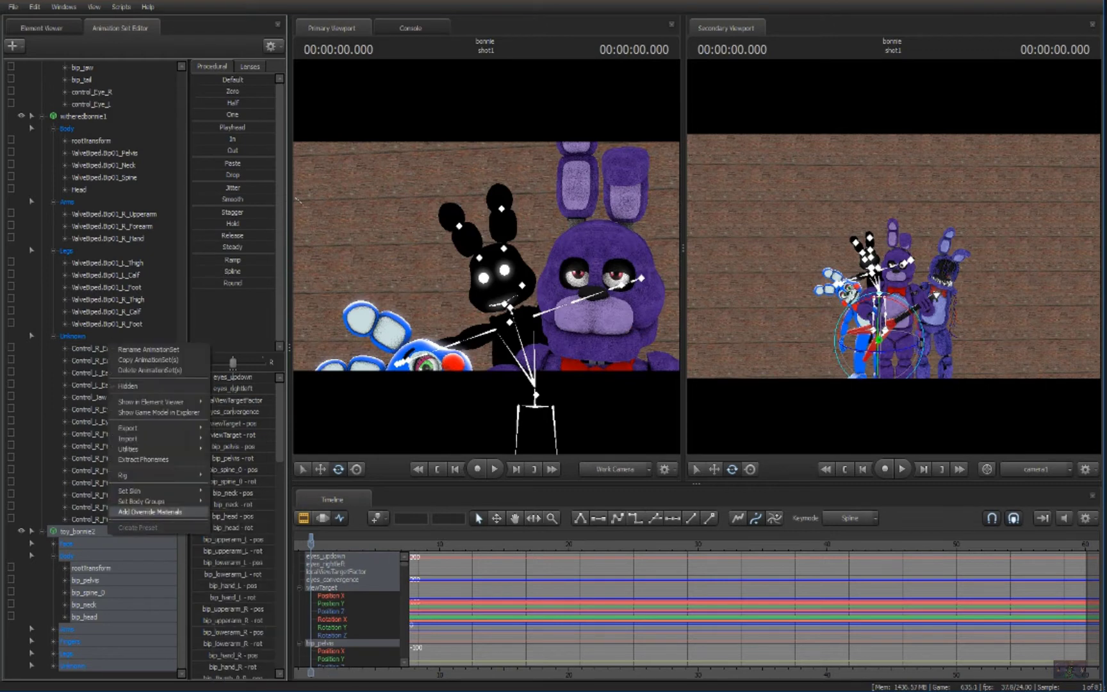
click(294, 680)
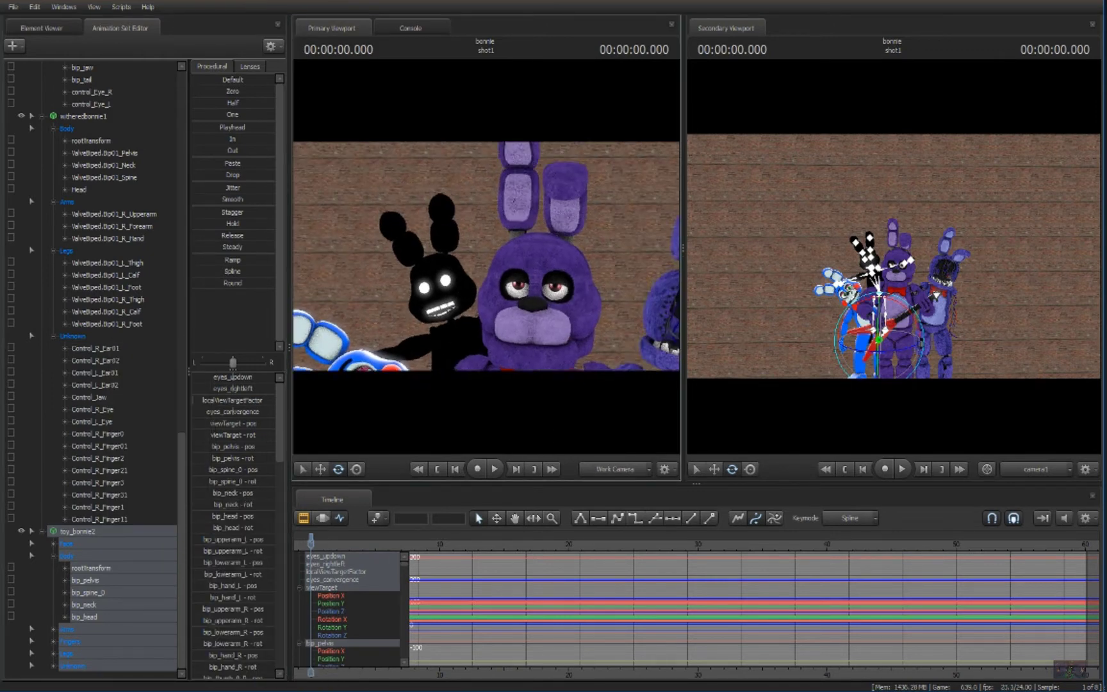
Step: Expand Toy Bonnie's arm bones and select an upper arm bone to pose
click(85, 616)
click(31, 629)
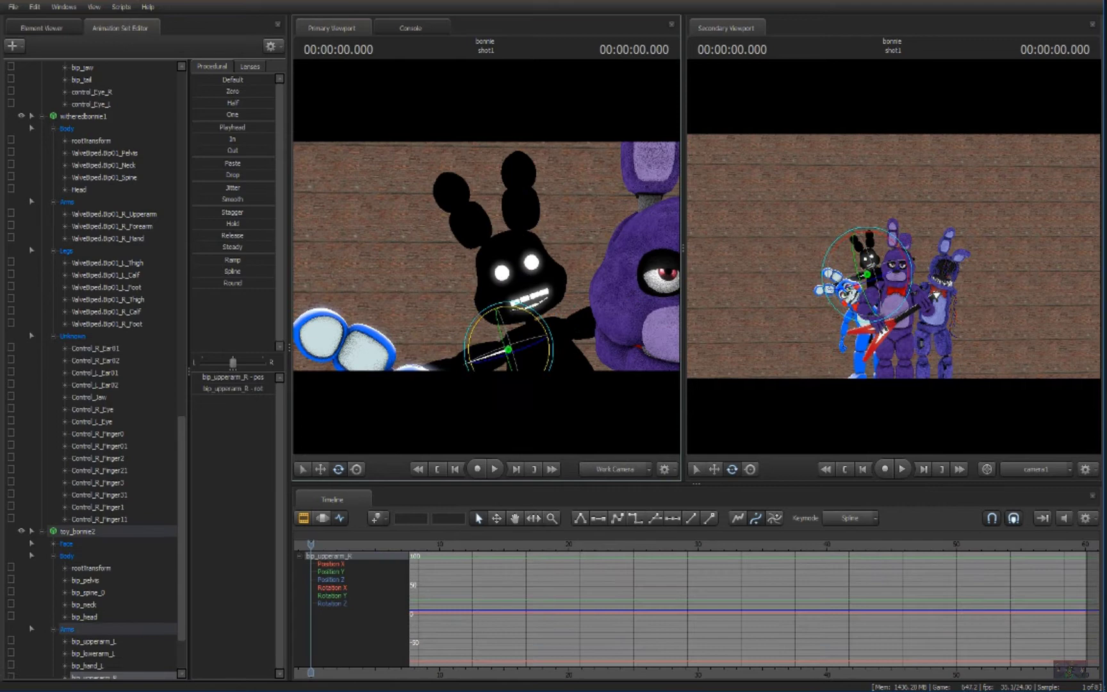
click(93, 641)
Step: Filter the model list for 'sprin' and load the Springtrap .mdl
click(12, 45)
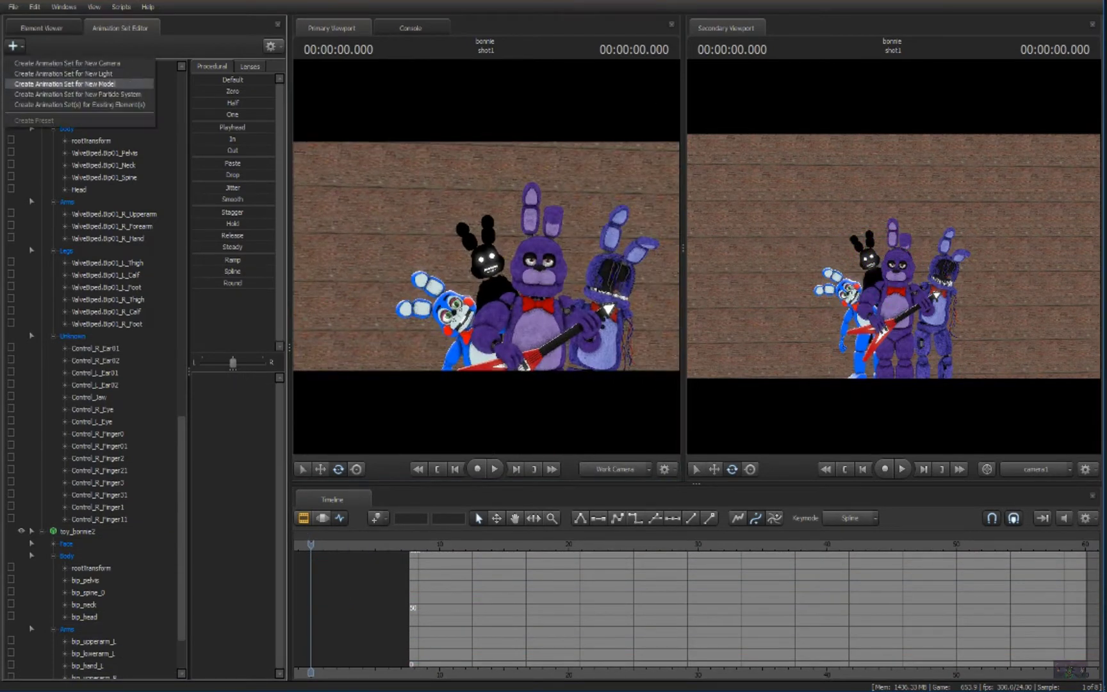
click(52, 73)
text(sprin)
key(Down)
key(Down)
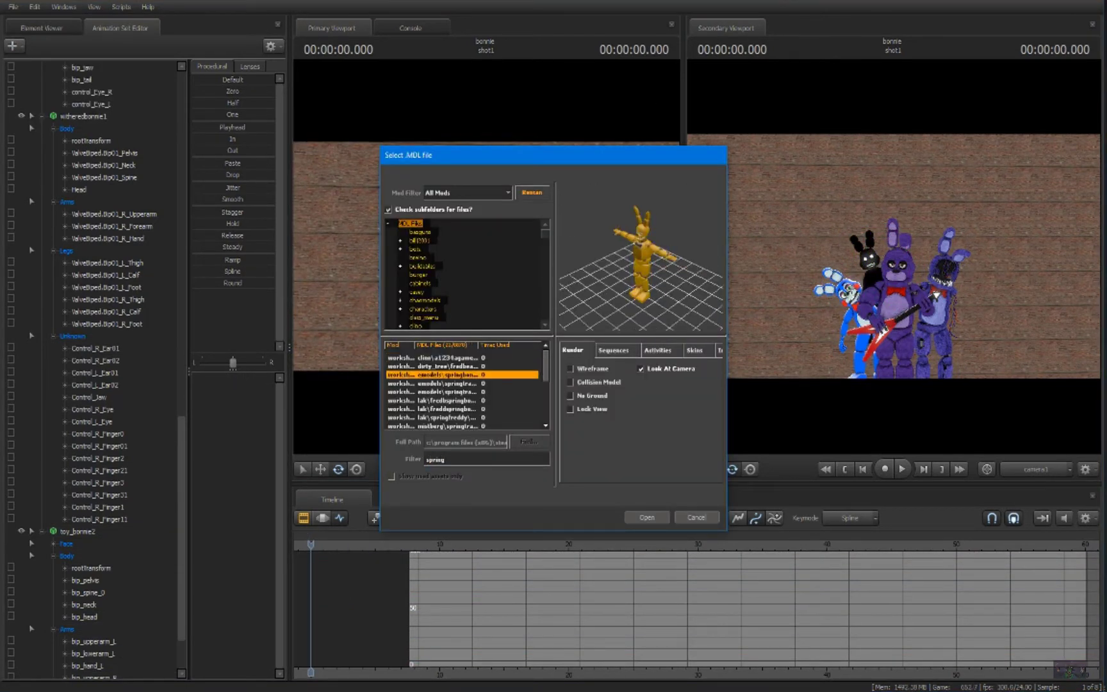
key(Return)
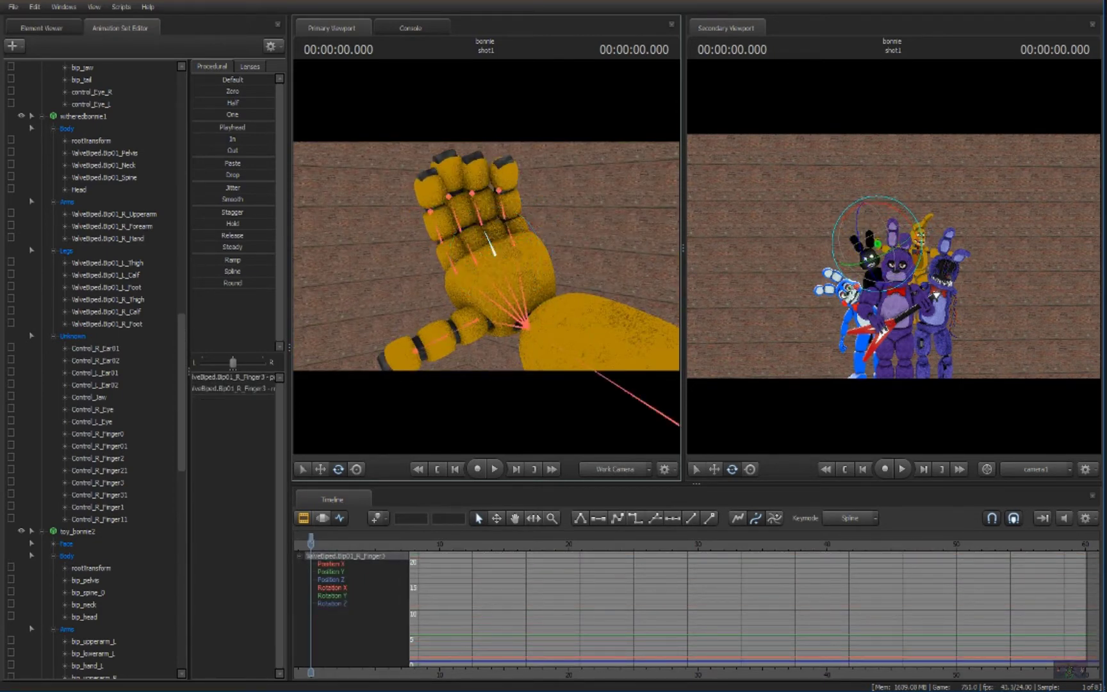
Step: Pose Springtrap's left upper arm, finger bones and thumb joints
click(489, 247)
click(471, 250)
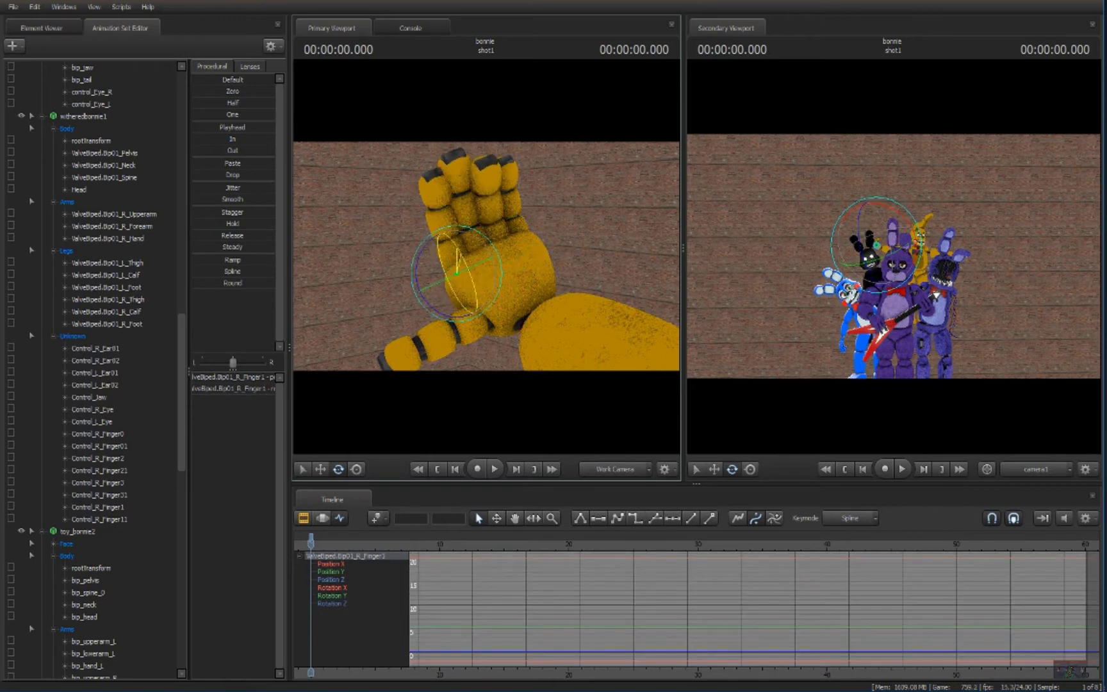
click(467, 245)
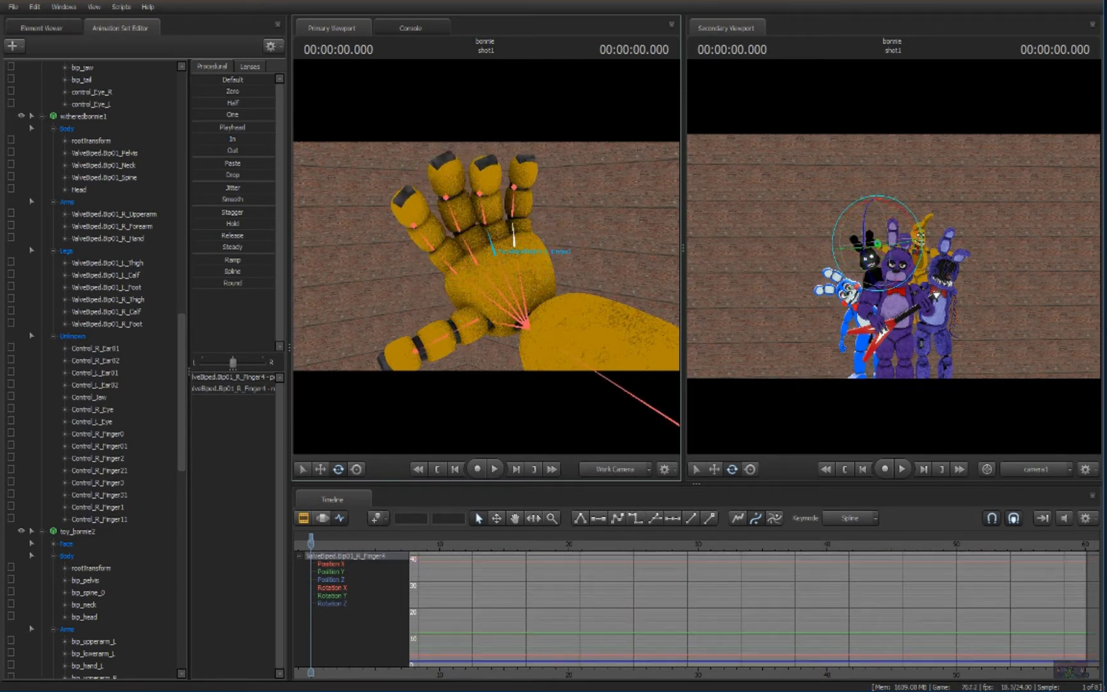
click(432, 316)
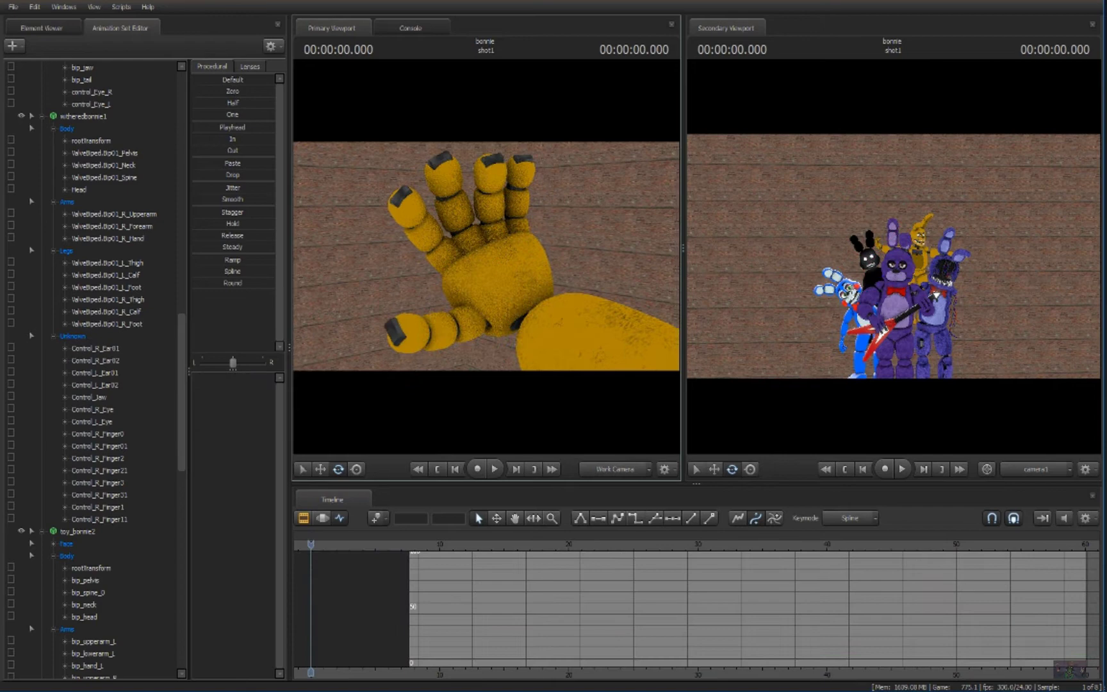
key(s)
key(f)
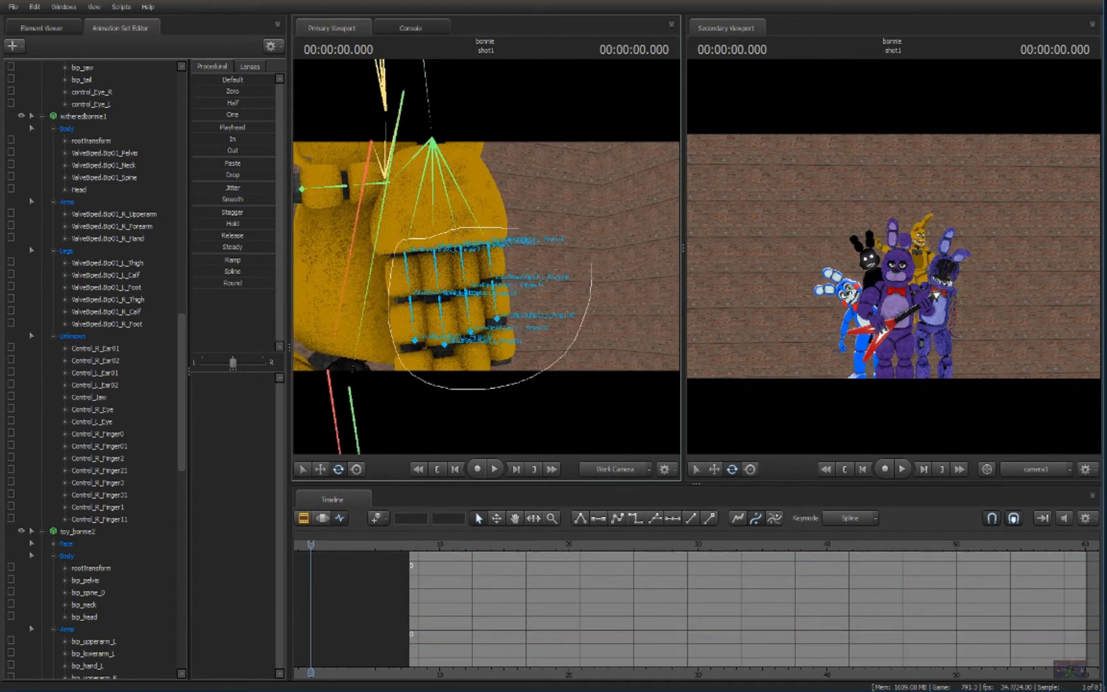
ctrl+click(501, 311)
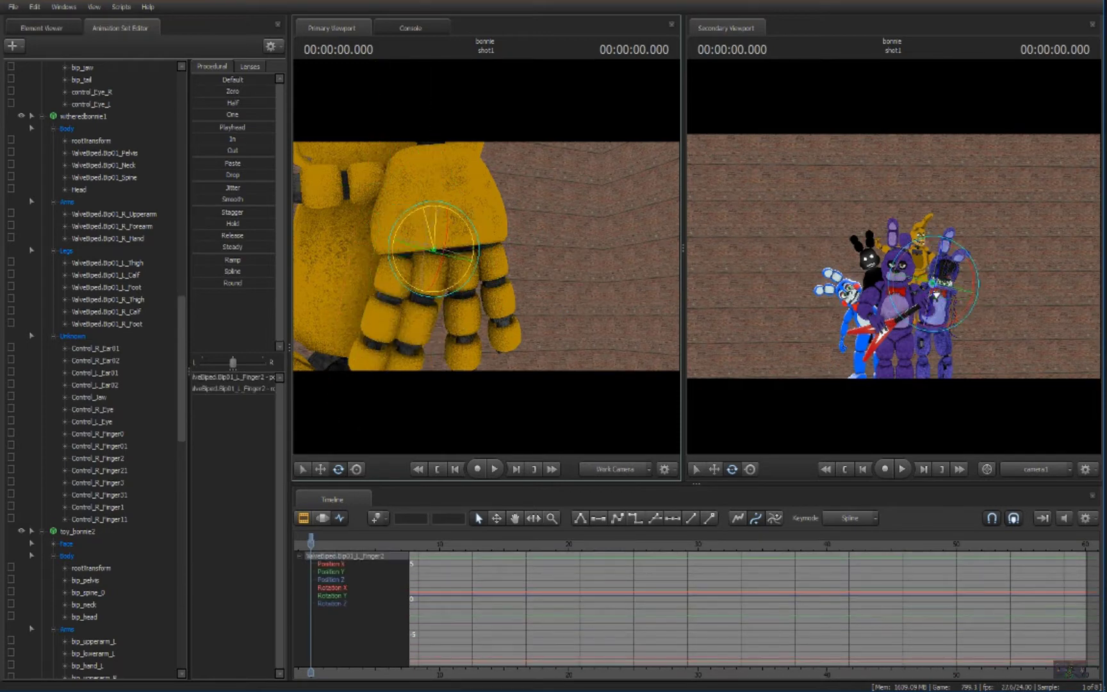
key(f)
key(Down)
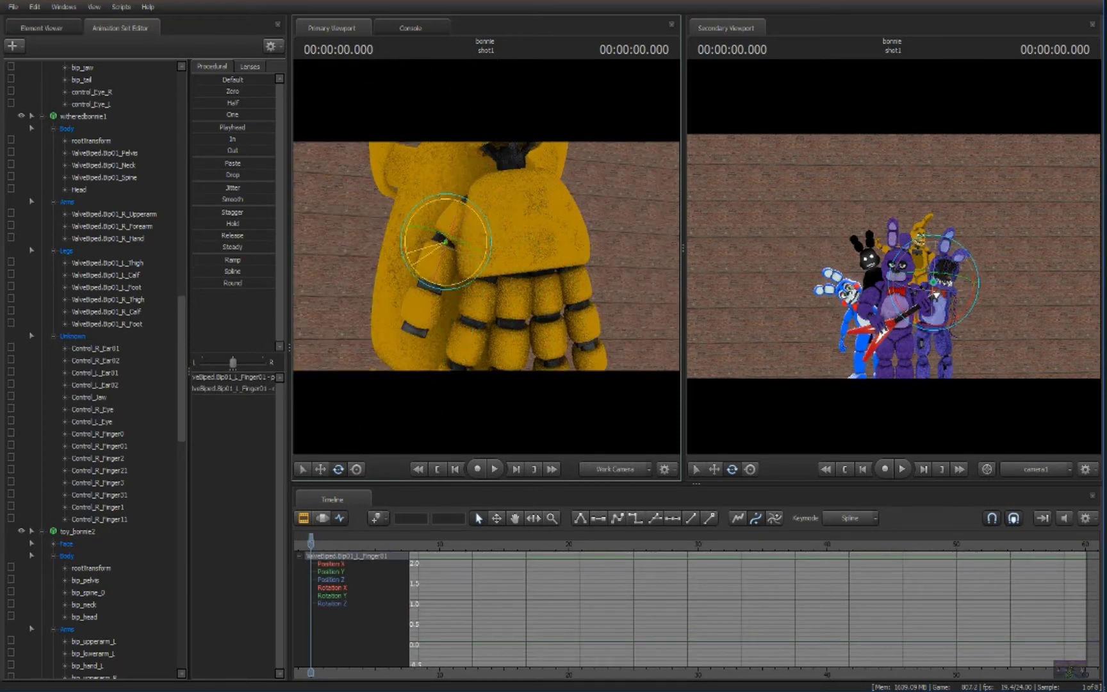
Step: Adjust the eye controls, reposition the root, and move the shot camera closer
drag(484, 260, 296, 247)
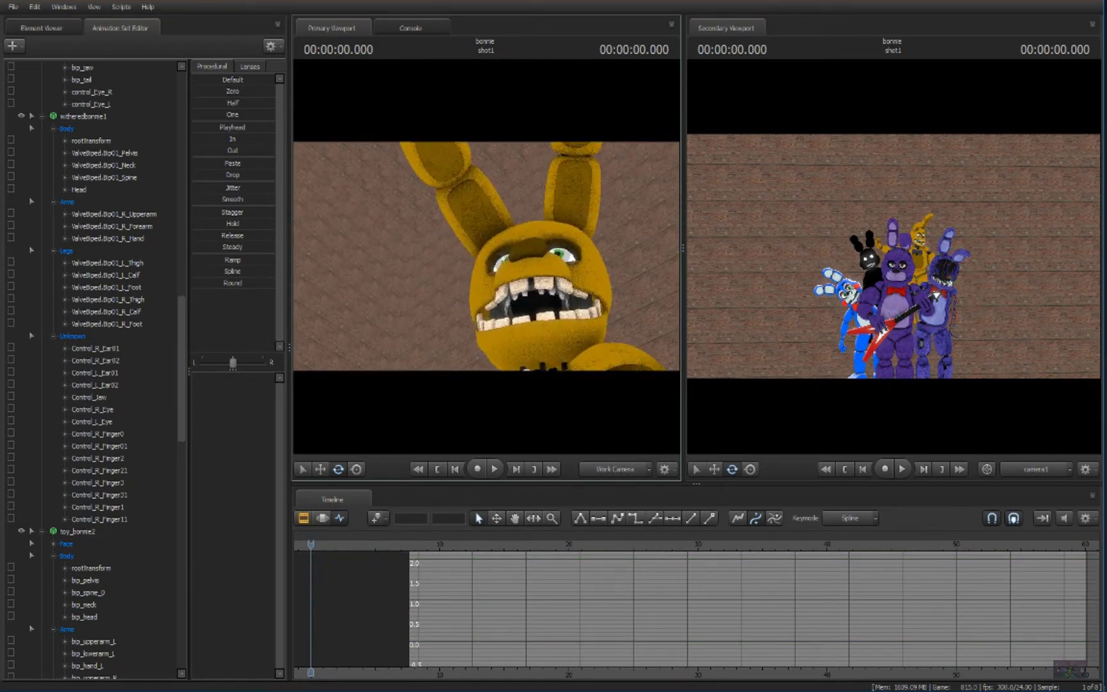
click(553, 260)
drag(484, 259, 415, 268)
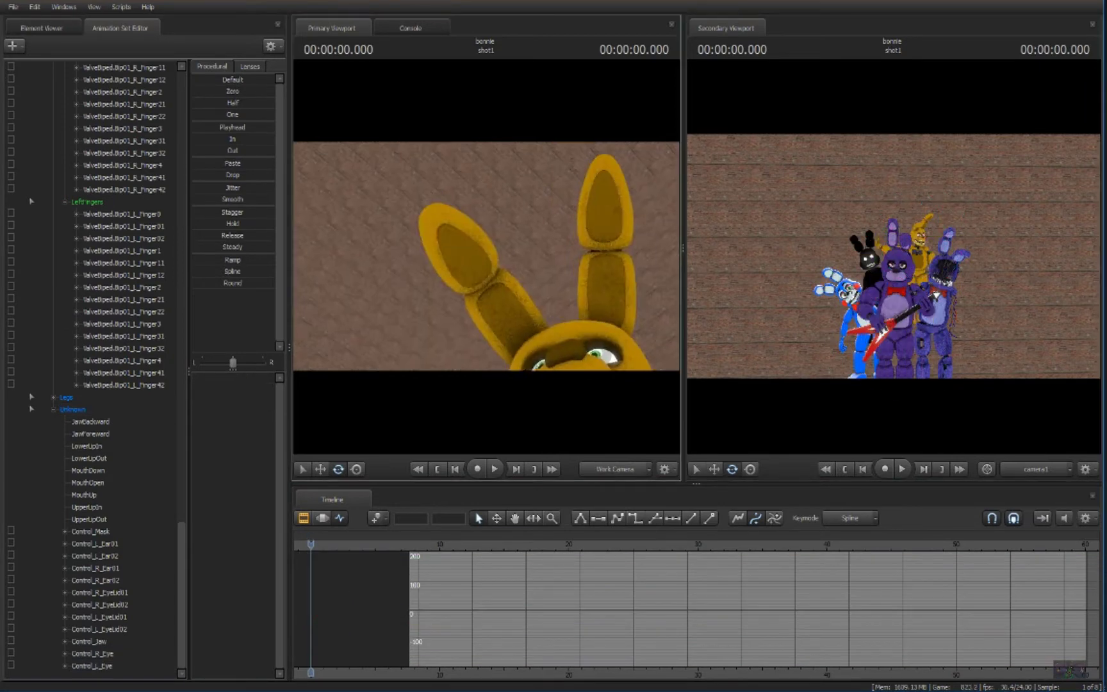
click(450, 185)
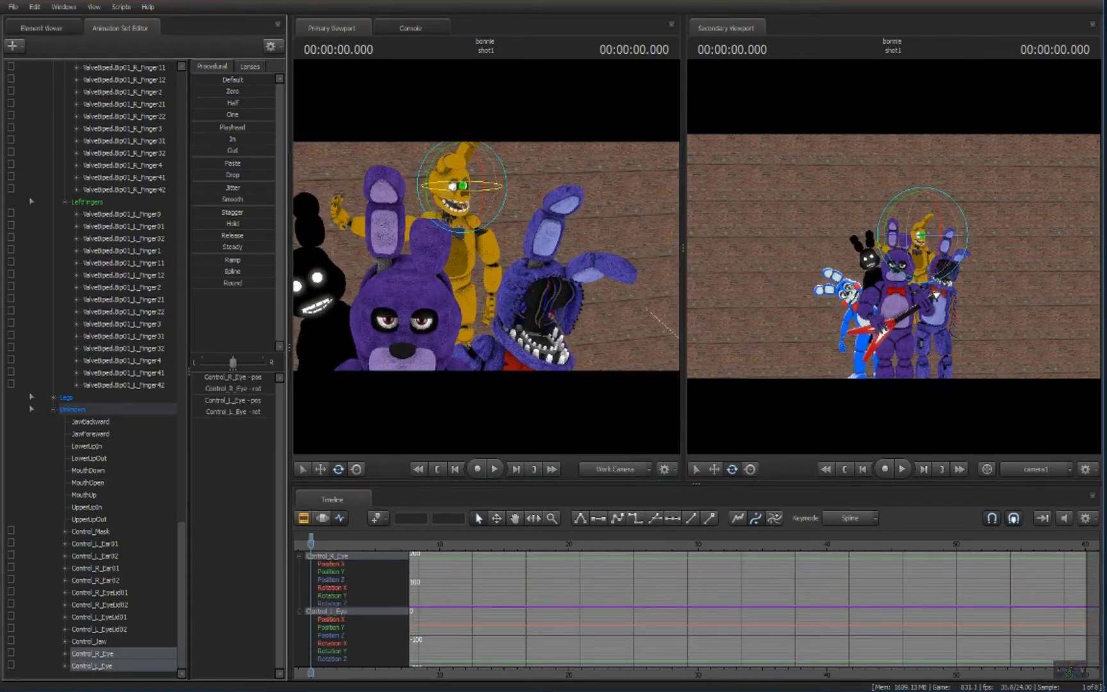
drag(658, 329, 588, 251)
drag(484, 260, 415, 260)
click(476, 250)
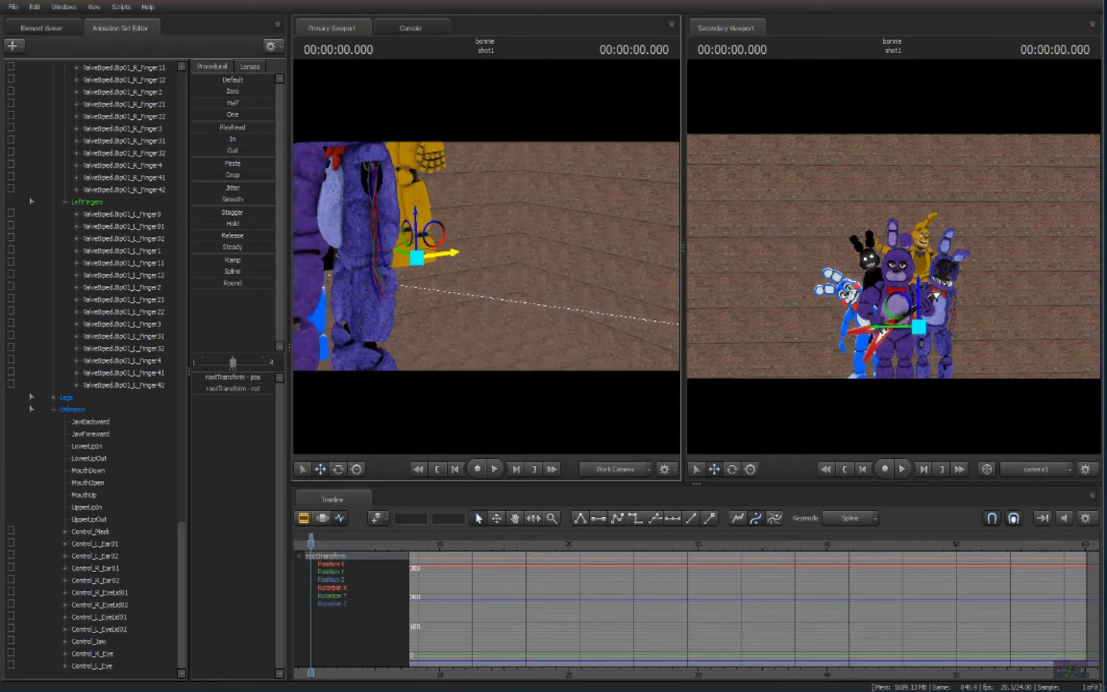
click(93, 653)
shift+click(92, 666)
click(484, 260)
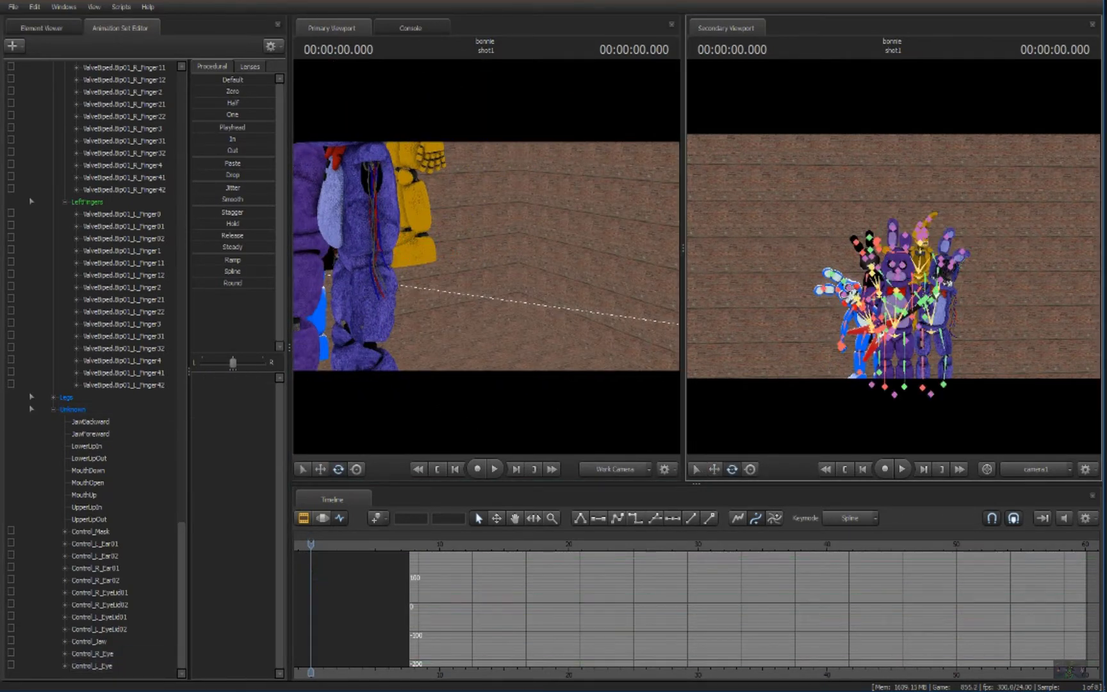
drag(484, 260, 519, 260)
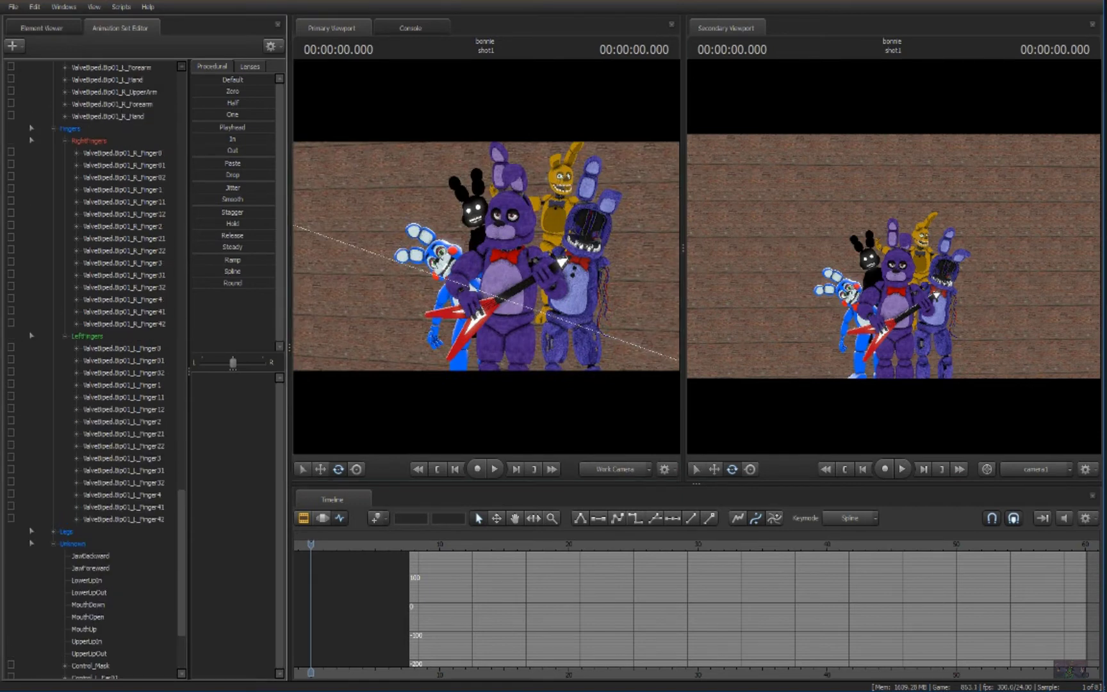
scroll(95, 346, up, 10)
click(73, 67)
right_drag(890, 260, 890, 242)
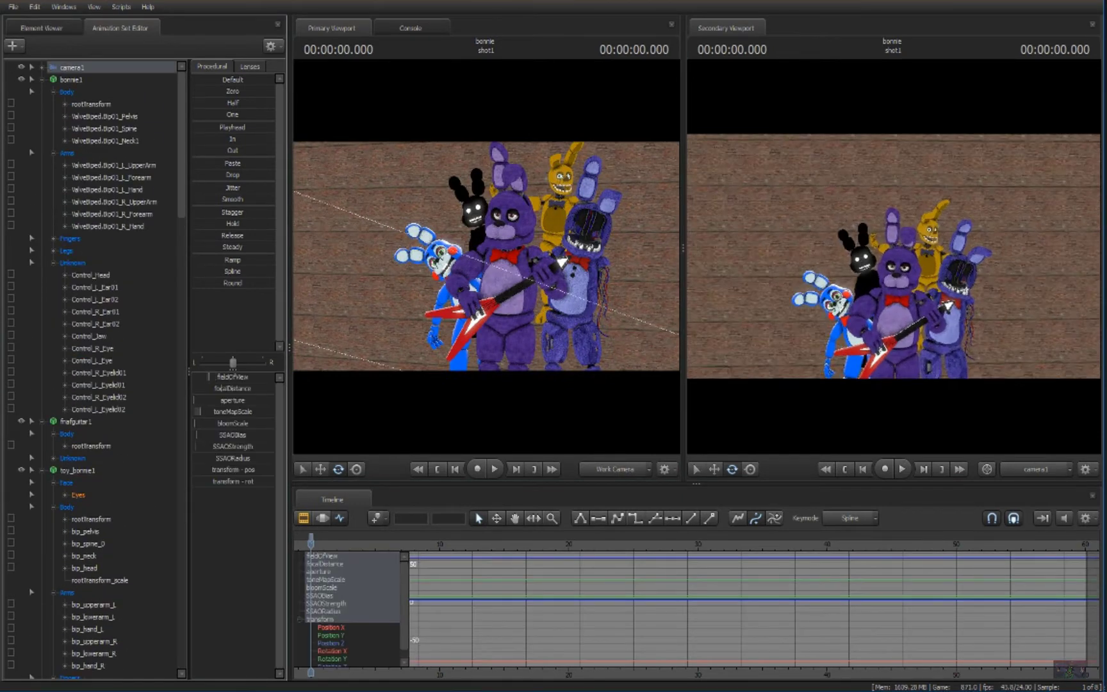
scroll(95, 363, down, 10)
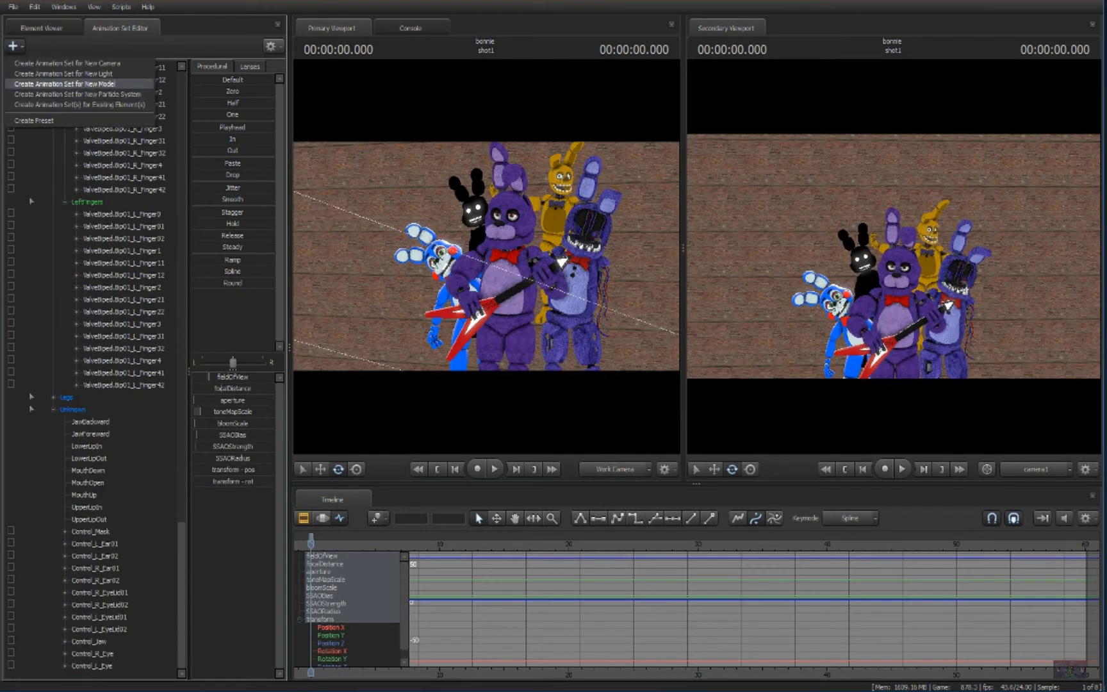
Step: Load the Springtrap model and place it behind the group
click(79, 84)
key(Down)
key(Down)
key(Down)
key(Return)
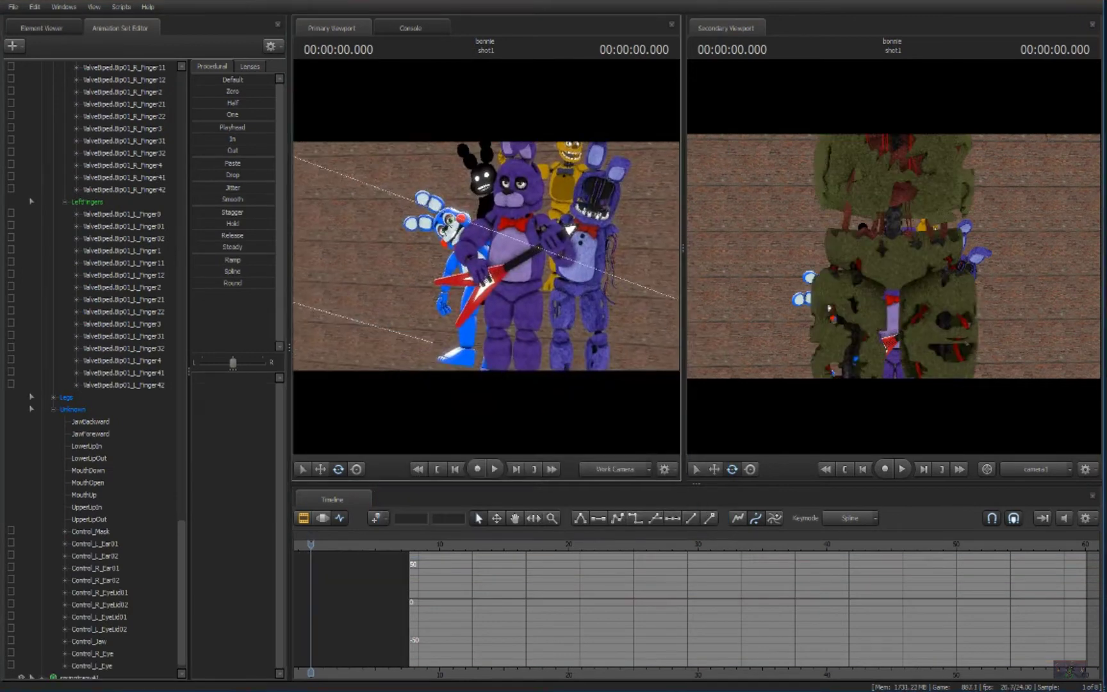
drag(372, 309, 541, 294)
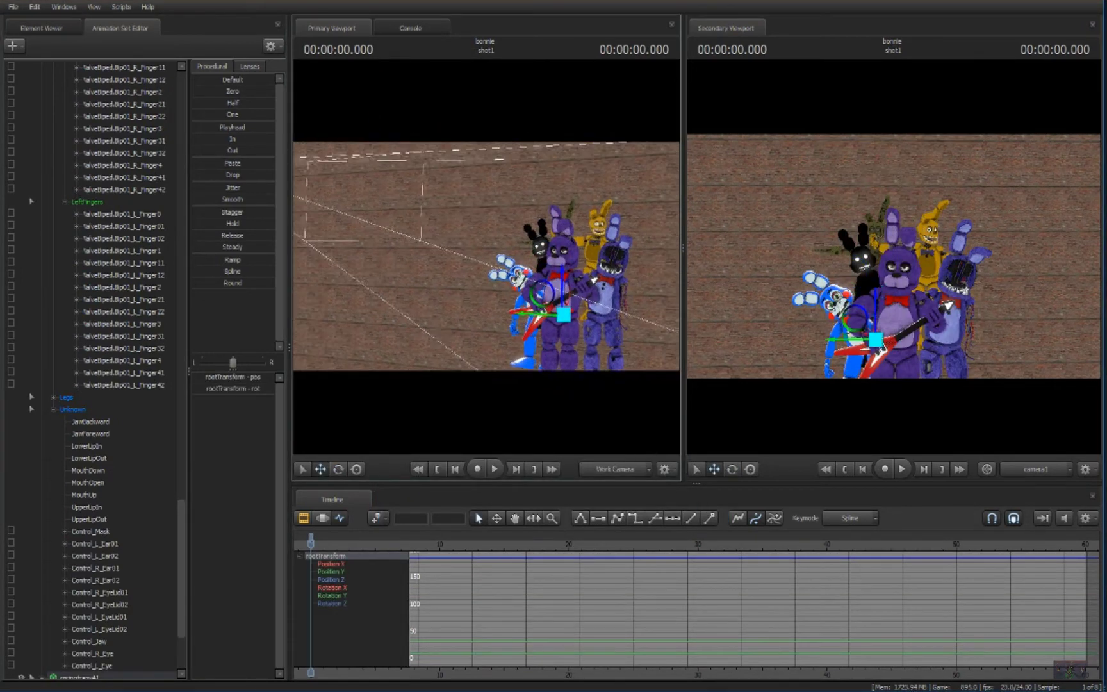
key(f)
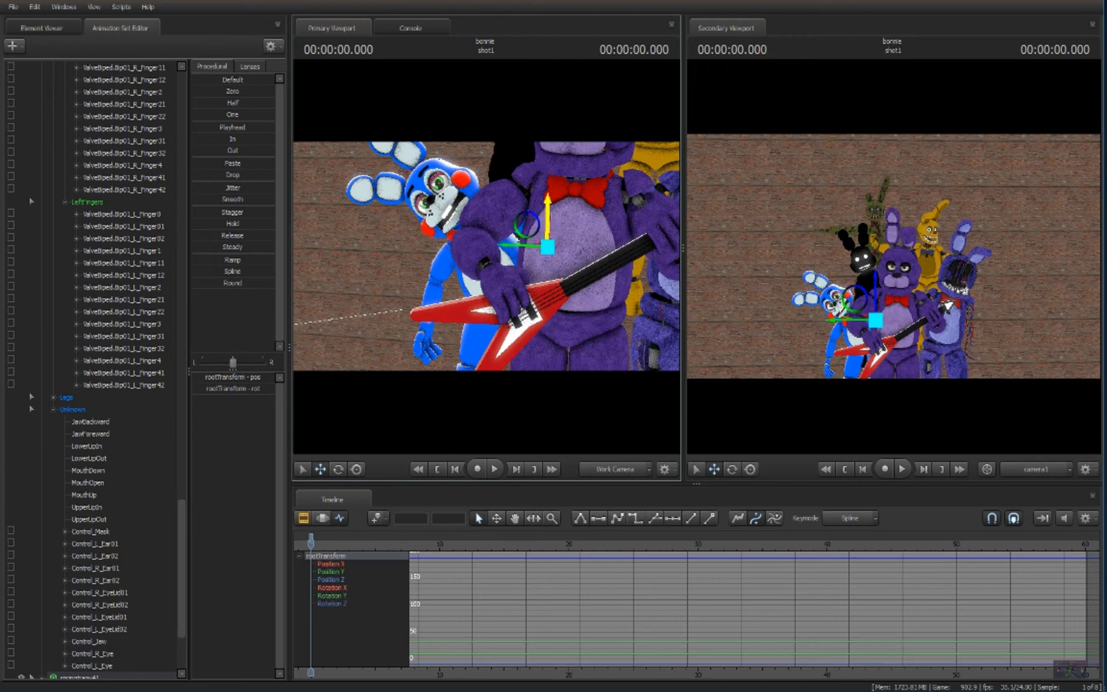
scroll(486, 260, down, 3)
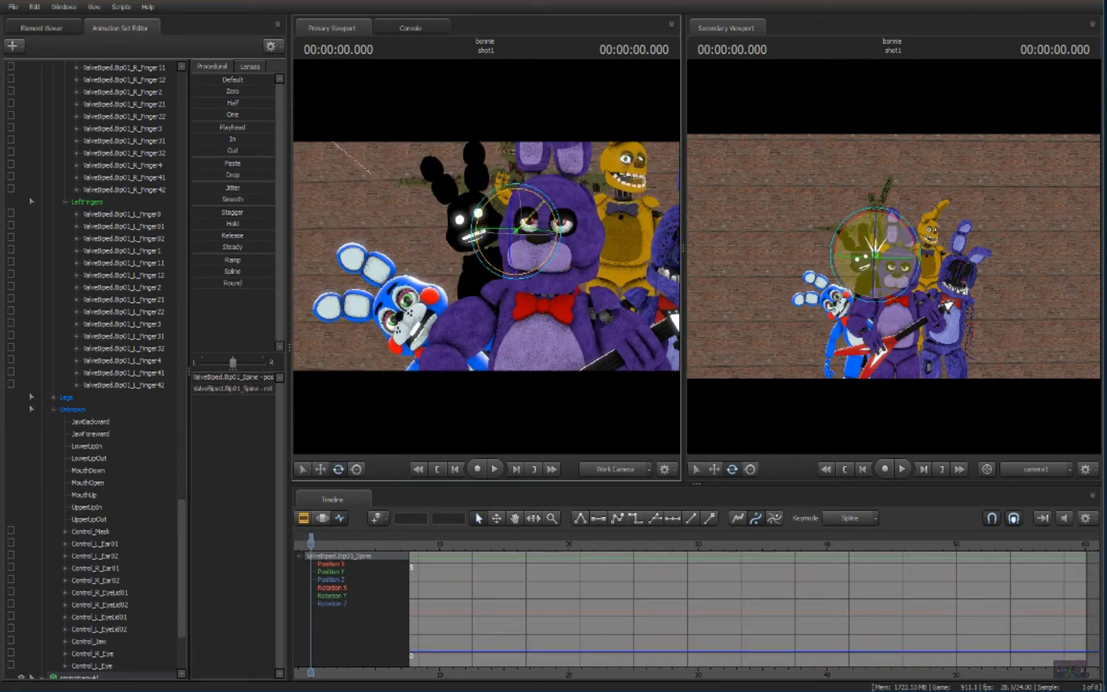
Step: Rotate Springtrap's neck, right forearm, hand fingers, left ear and jaw
key(e)
ctrl+click(541, 277)
ctrl+click(471, 337)
key(f)
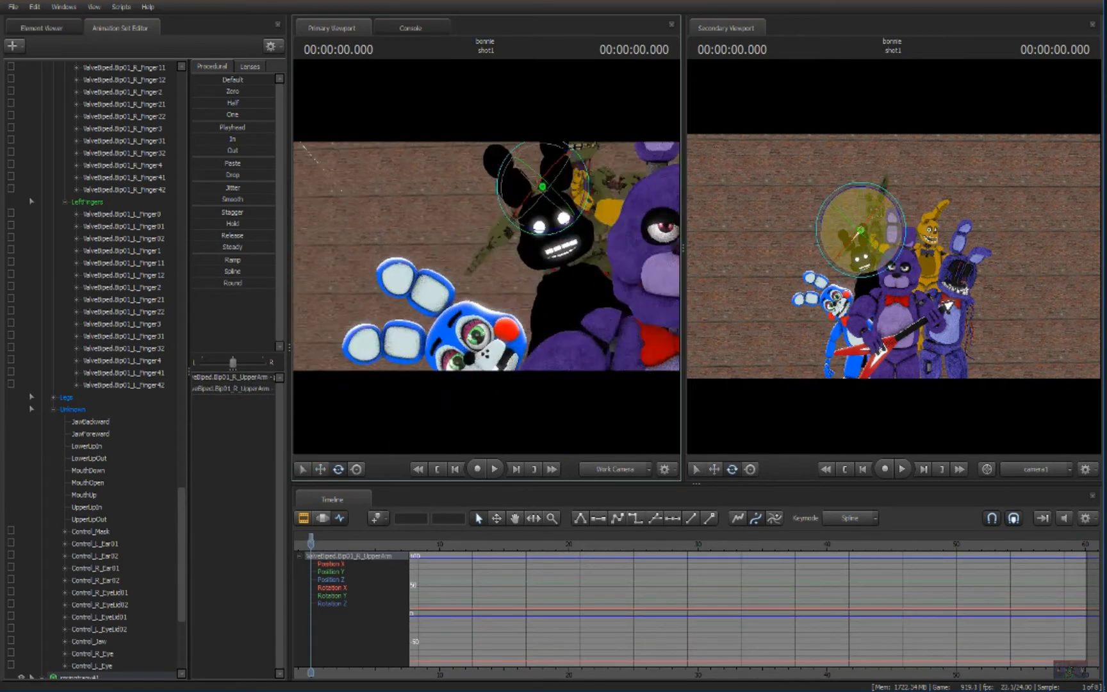
key(Down)
key(f)
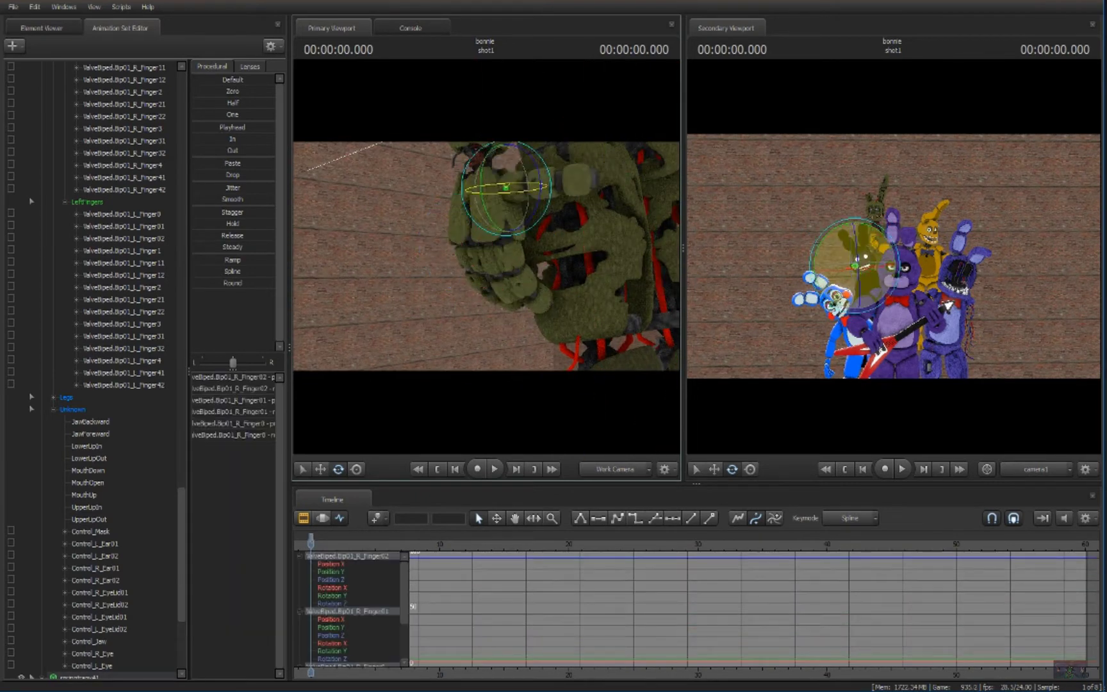
mouse_move(486, 256)
mouse_down()
mouse_move(519, 260)
mouse_move(450, 260)
mouse_up()
click(564, 247)
click(465, 300)
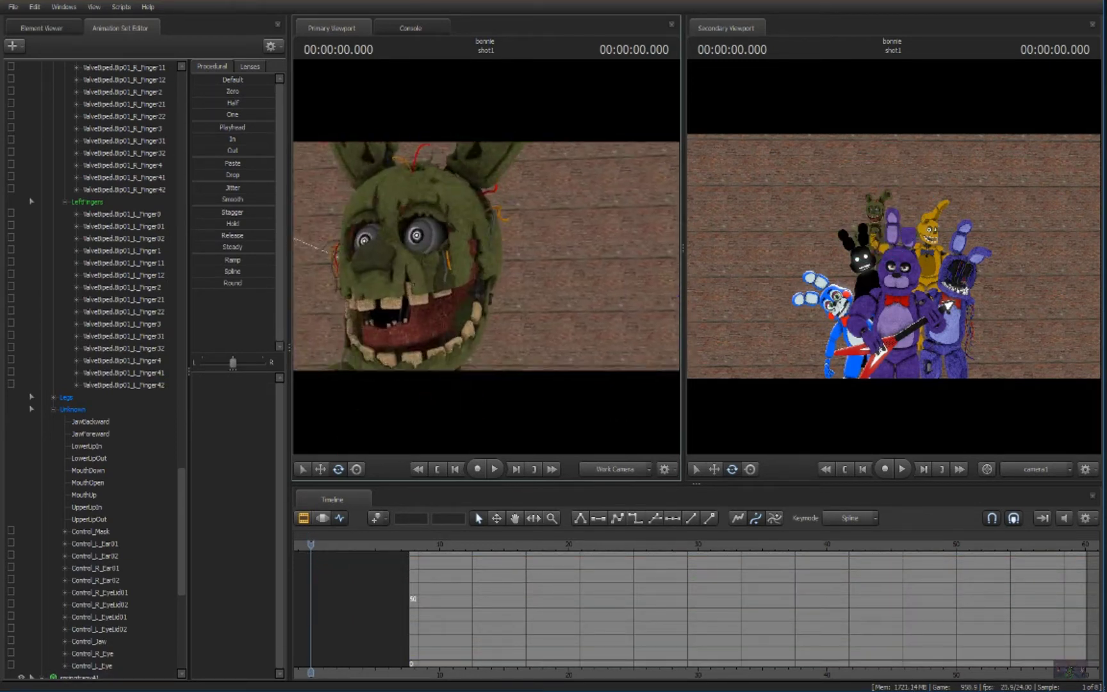
scroll(96, 346, down, 10)
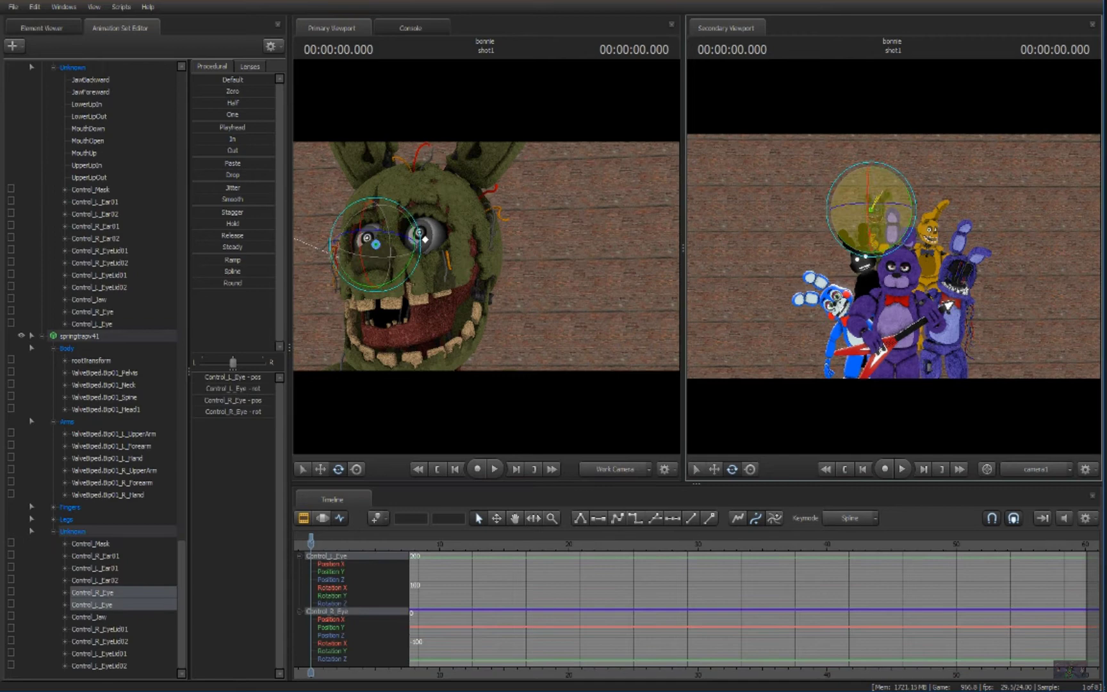
Step: Add a scale control to springtrapv41 through Utilities
drag(485, 259, 519, 259)
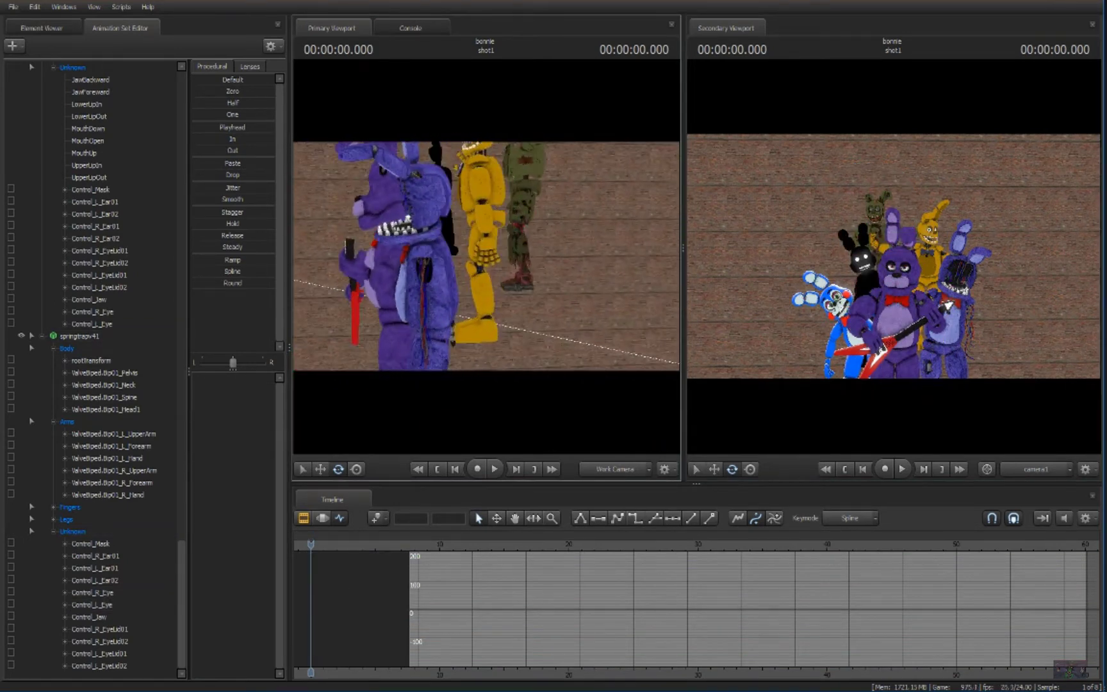
right_click(103, 337)
click(251, 462)
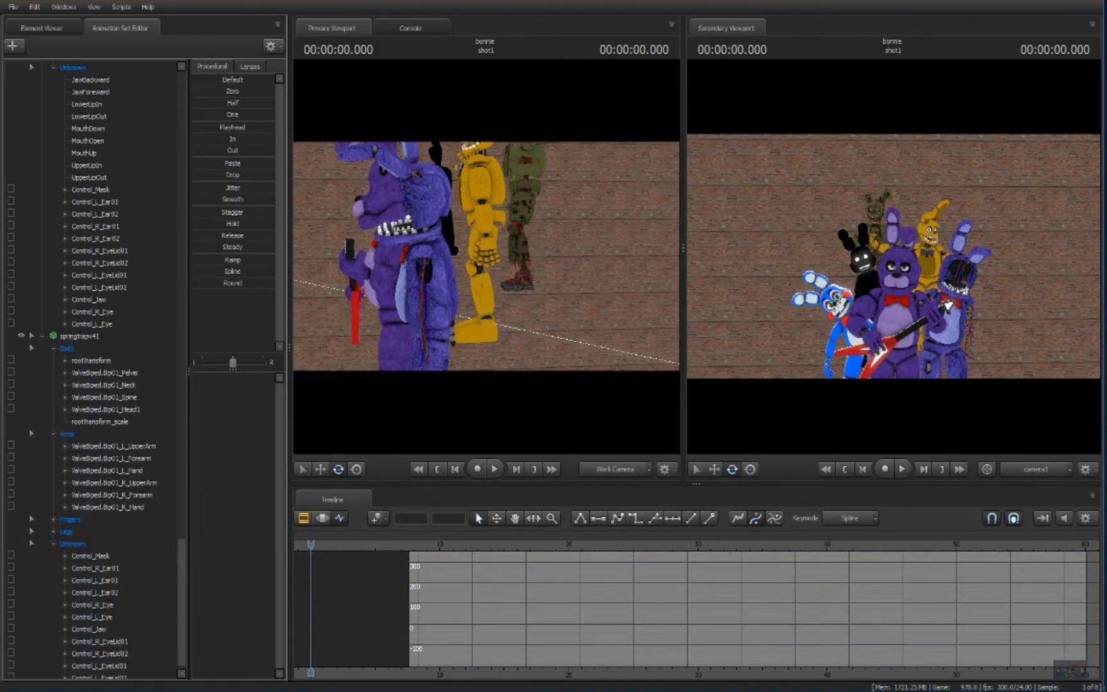
click(525, 290)
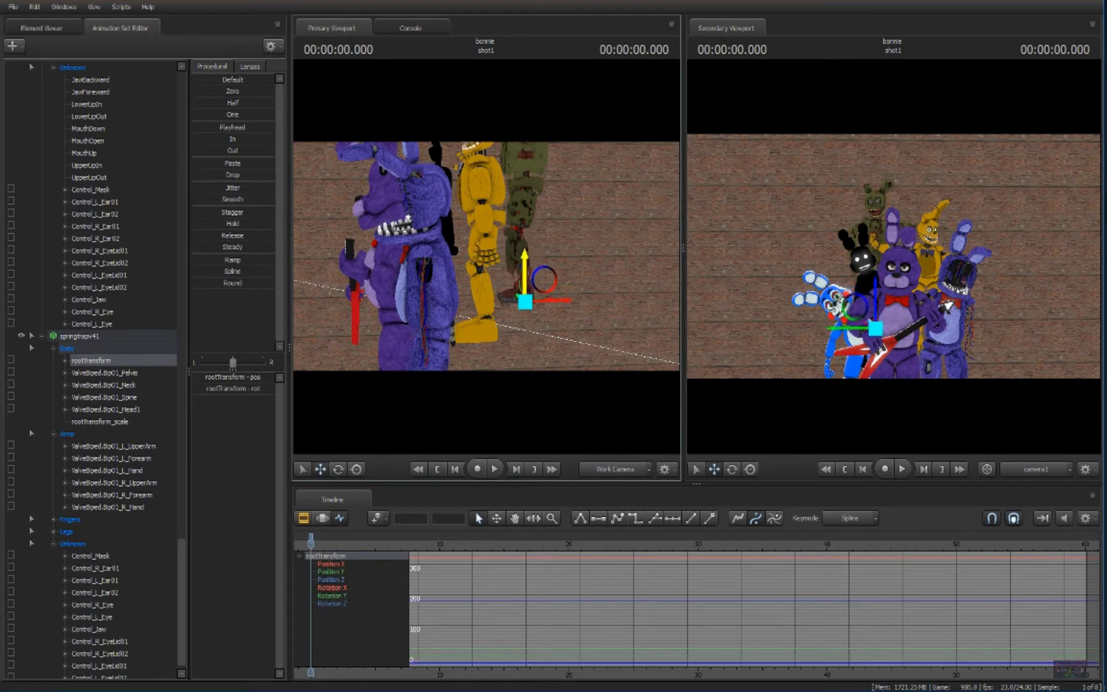
scroll(96, 346, up, 5)
Step: Add a scale control to springbonnie1 through Utilities
right_click(98, 200)
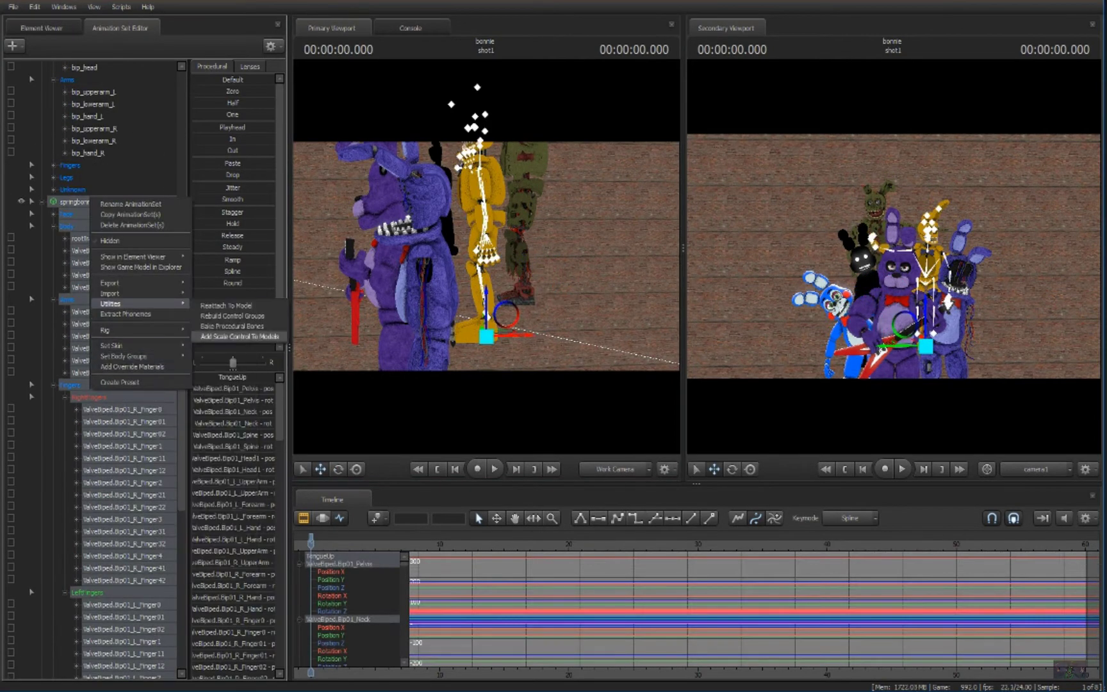
click(312, 333)
click(100, 299)
Step: Rotate Spring Bonnie's left forearm, thumb and finger bones
drag(485, 259, 537, 243)
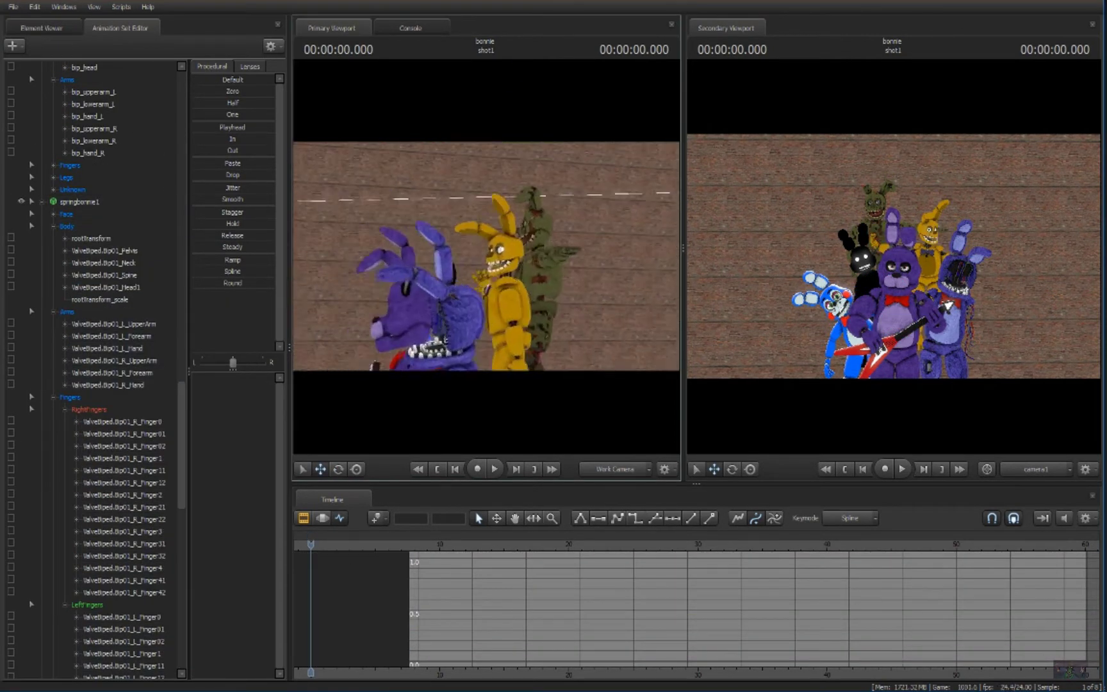
ctrl+click(484, 238)
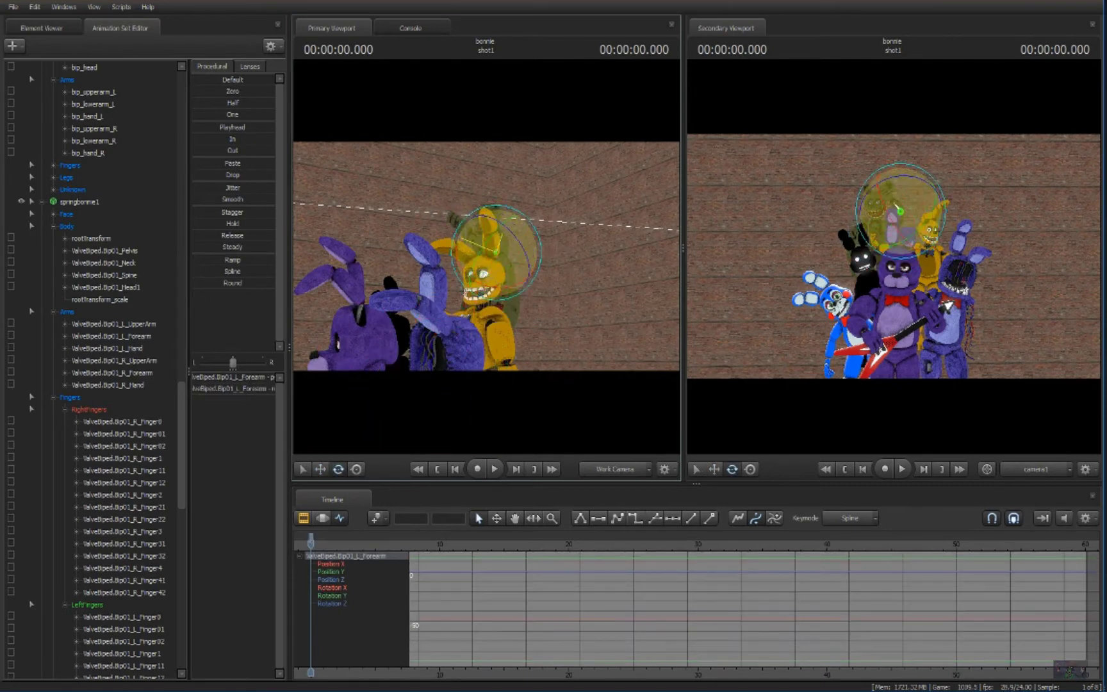
scroll(486, 257, up, 3)
scroll(486, 256, up, 5)
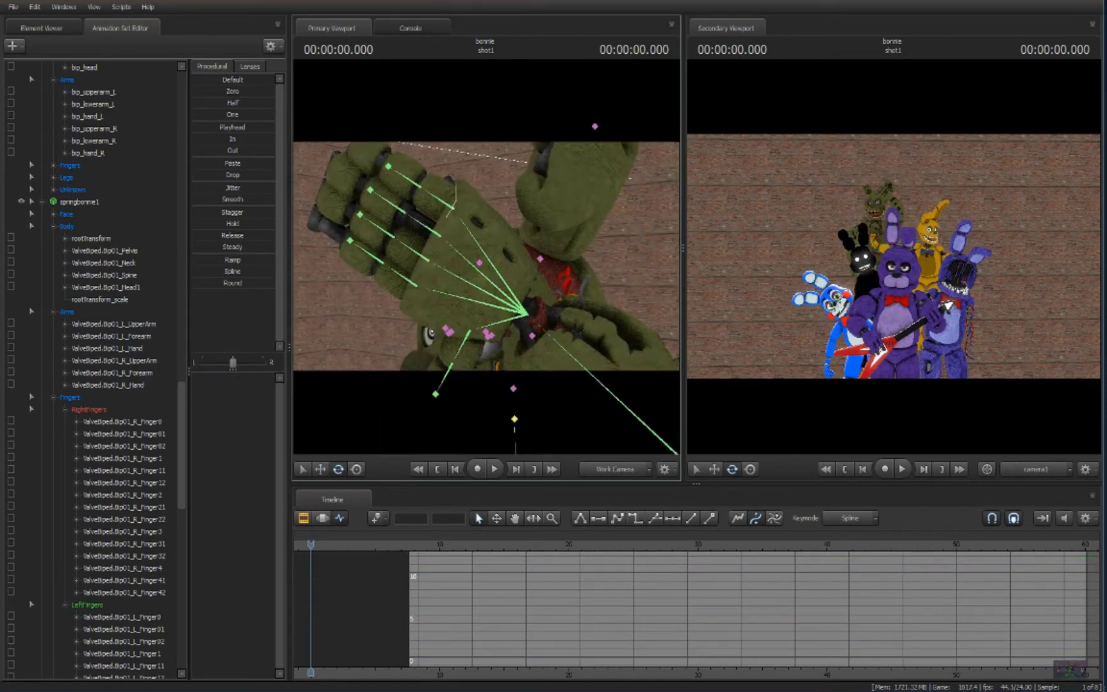
ctrl+click(489, 335)
ctrl+click(449, 332)
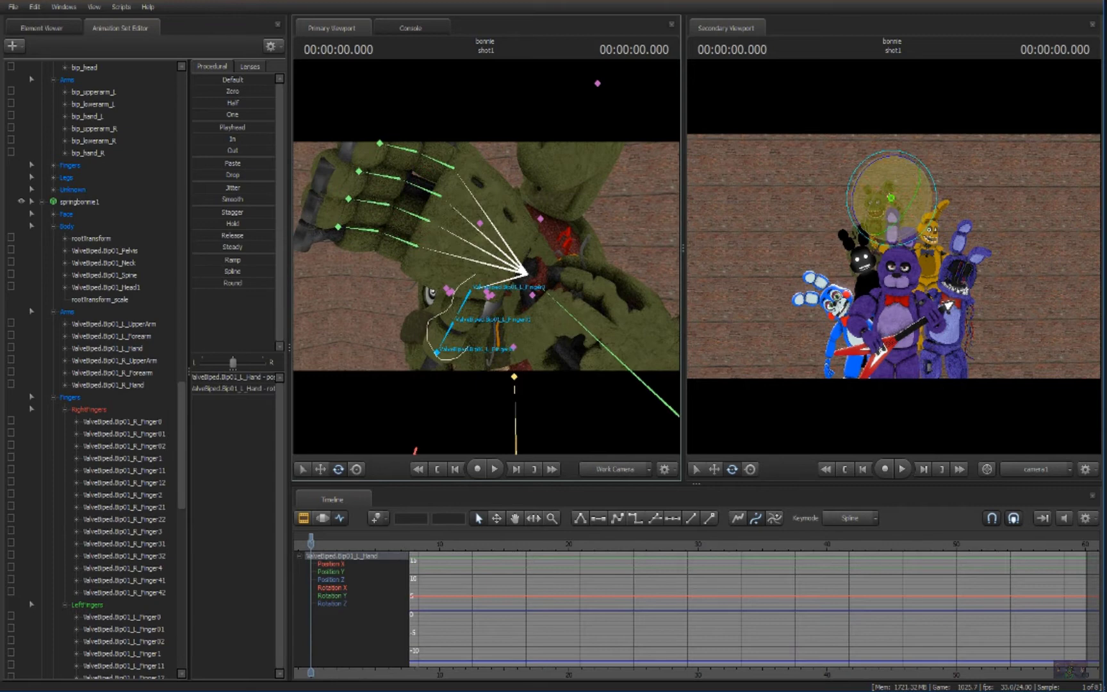
ctrl+click(469, 288)
click(453, 168)
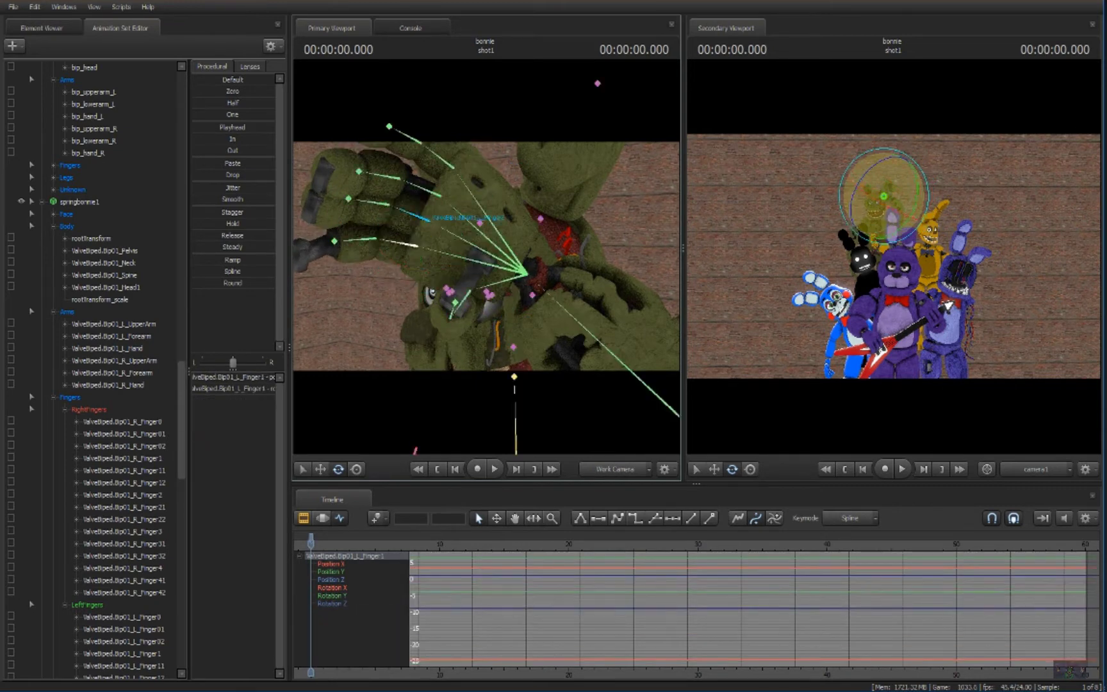
click(429, 219)
scroll(486, 256, down, 5)
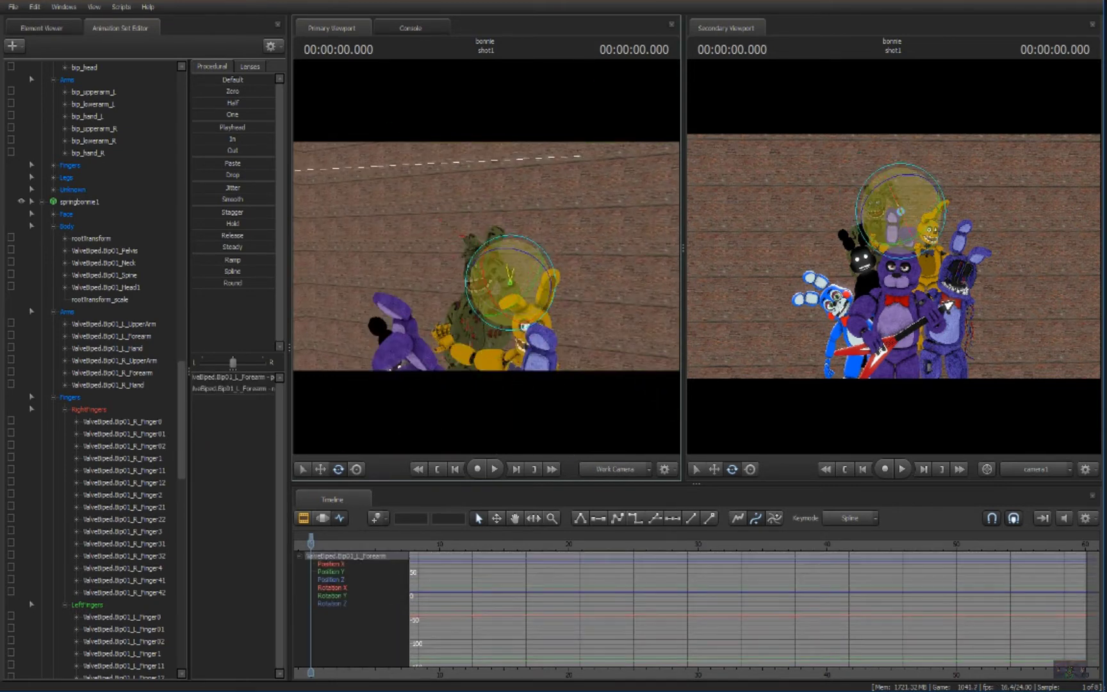
click(451, 297)
Step: Load a Nightmare Bonnie model and set it on the floor at the group's back left
click(12, 44)
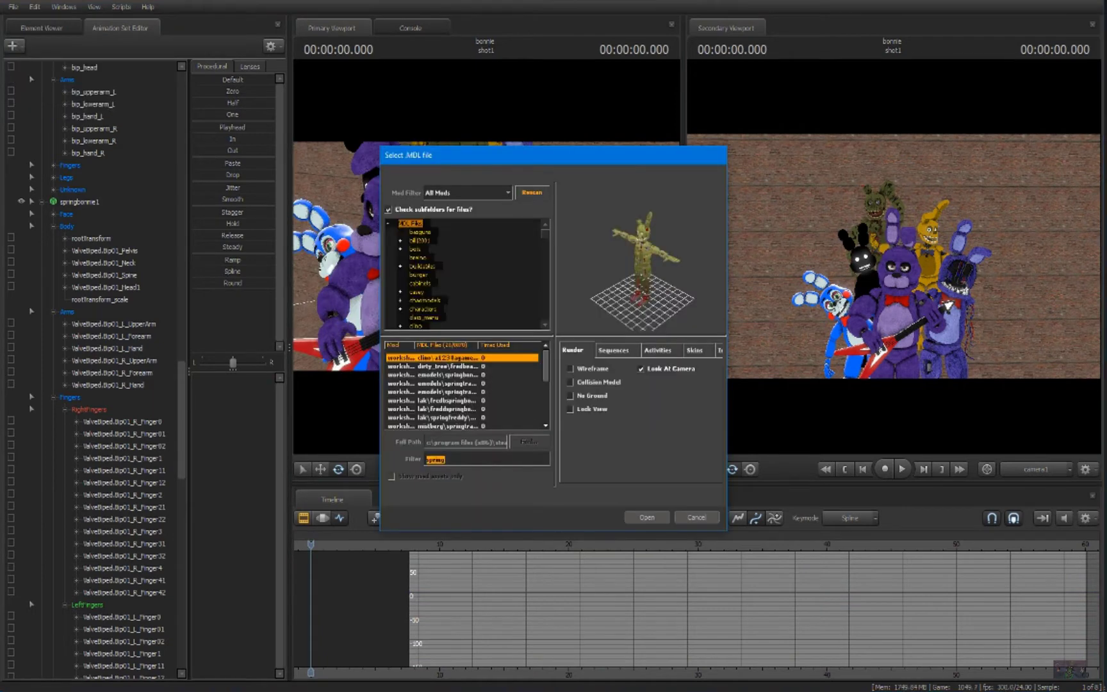
text(bonnie)
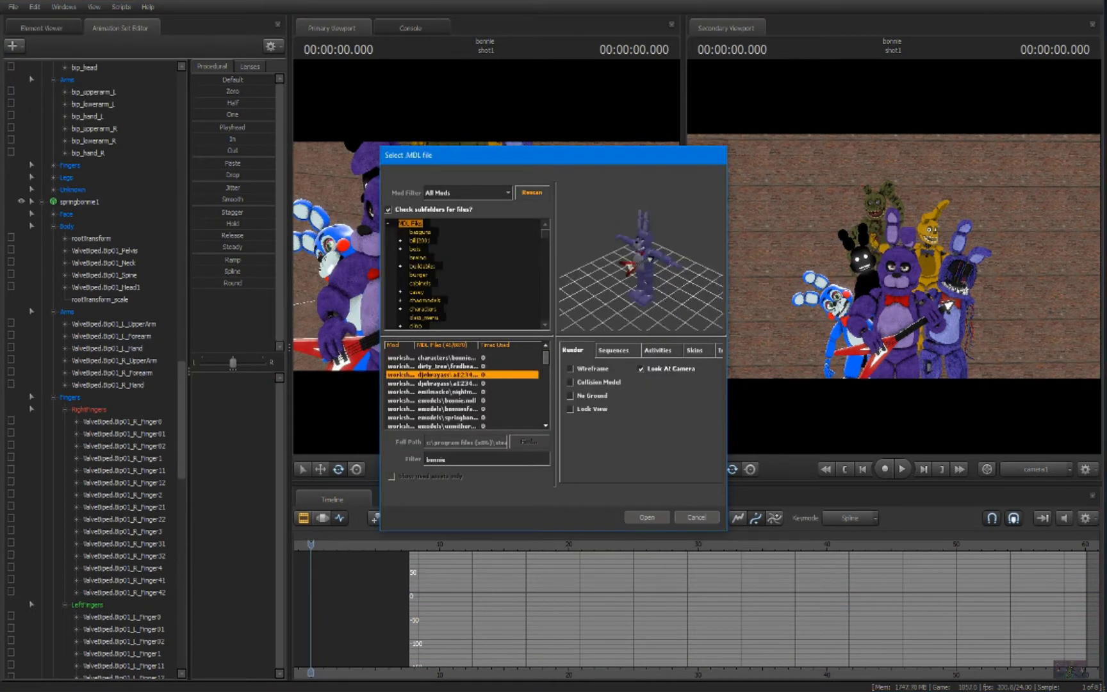
key(Return)
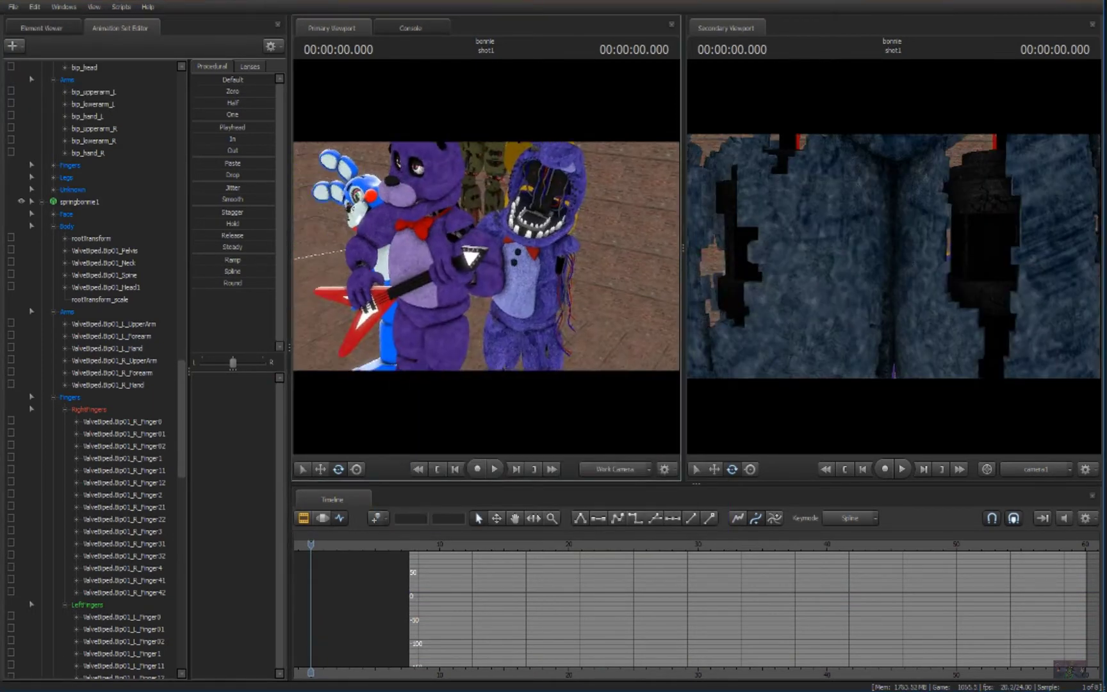
drag(624, 308, 527, 297)
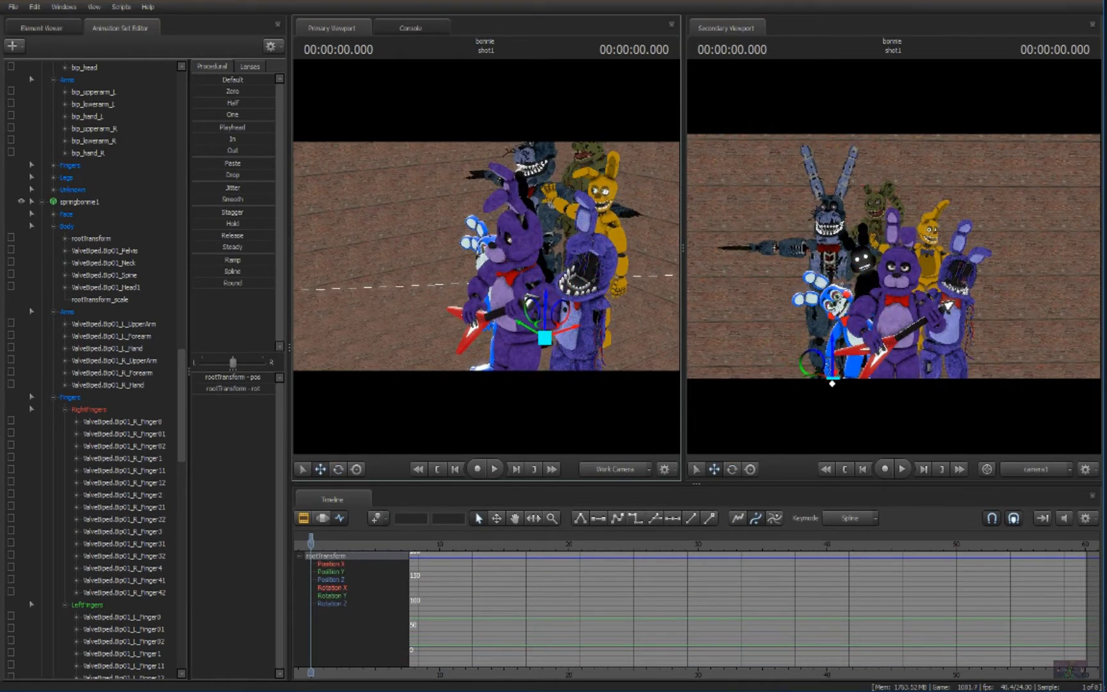
key(e)
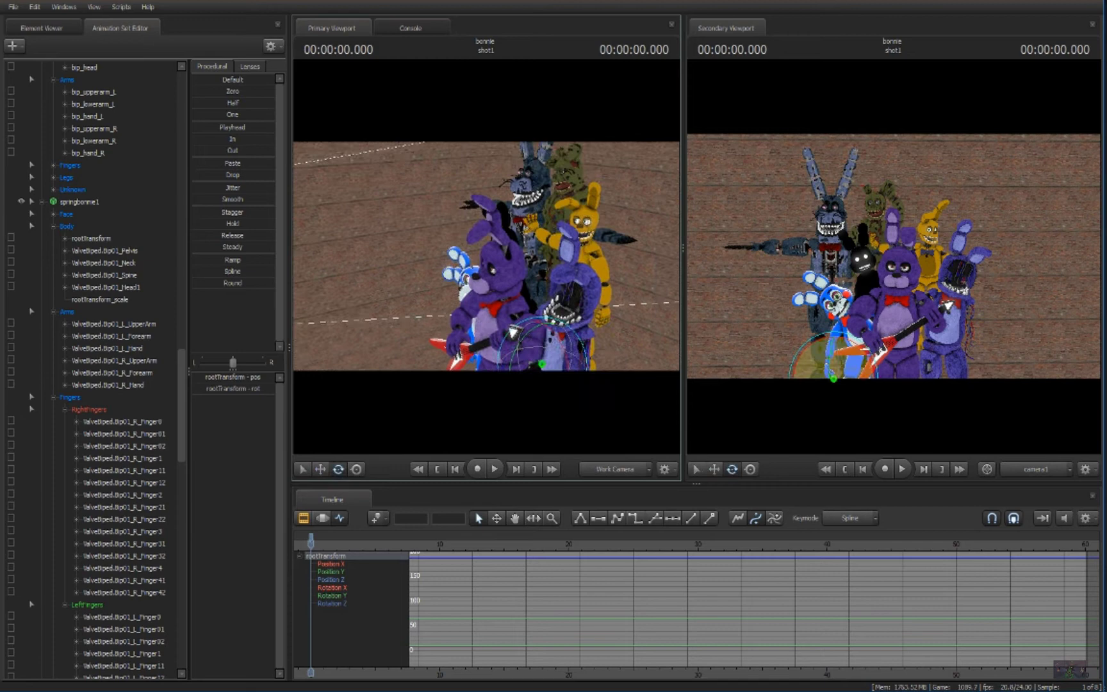
drag(484, 259, 489, 259)
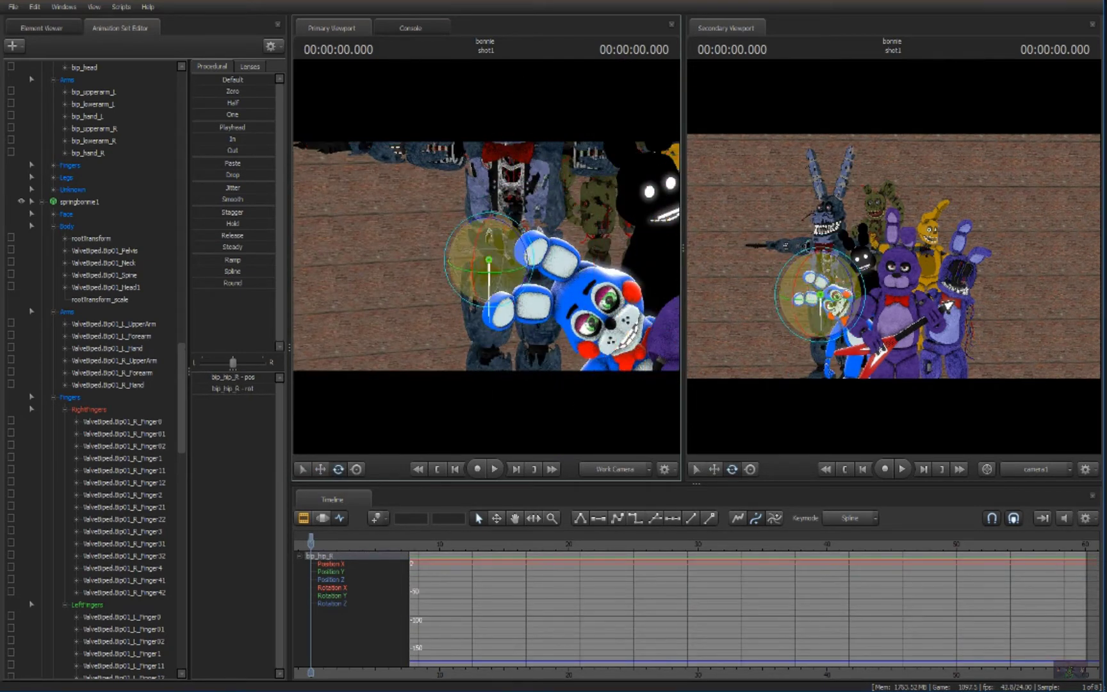
Step: Rotate the Nightmare Bonnie's right upper arm and forearm downward
ctrl+click(485, 421)
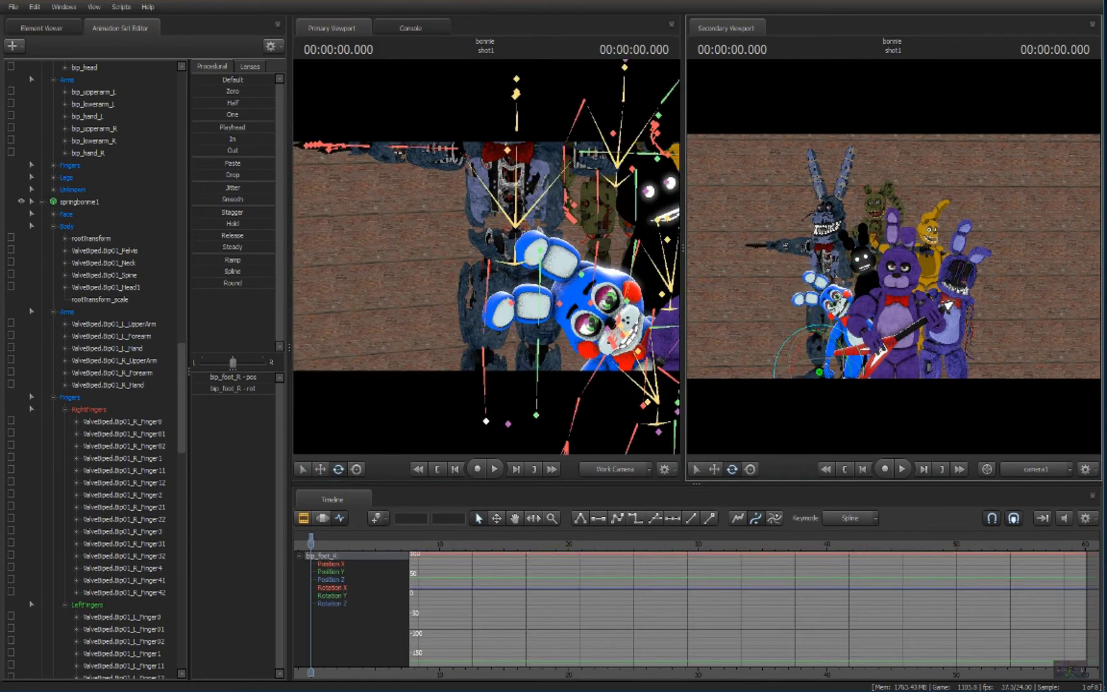
ctrl+click(467, 279)
drag(467, 278, 432, 303)
ctrl+click(424, 305)
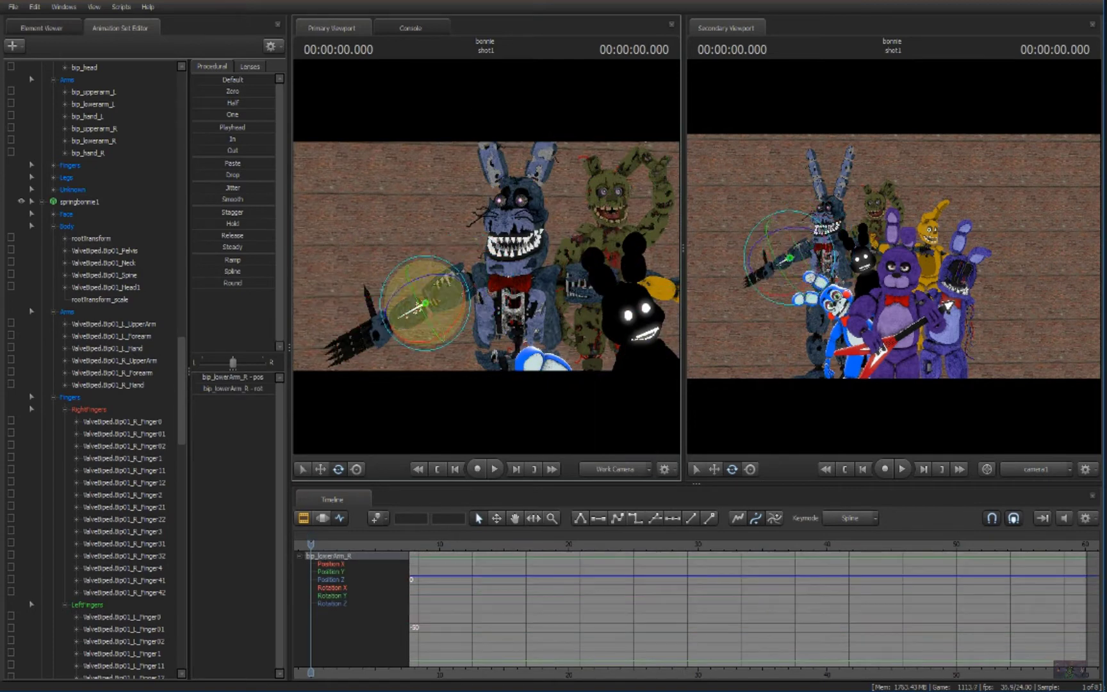
Step: Pose the right hand's finger, thumb and pinky bones
right_drag(486, 256, 450, 285)
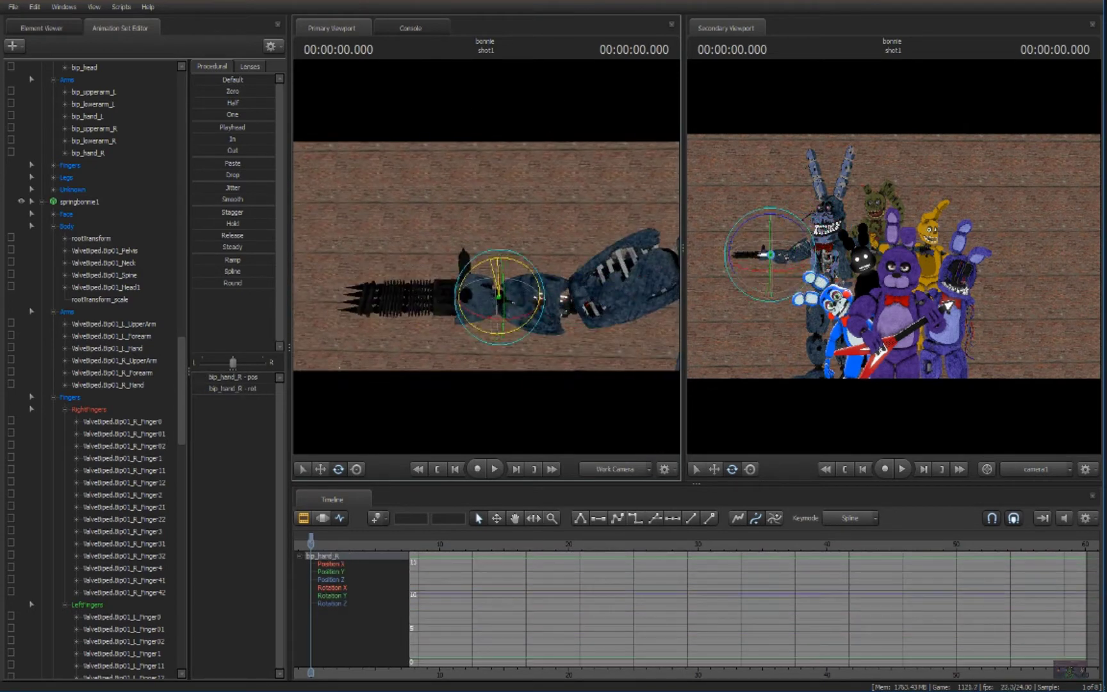
ctrl+click(448, 305)
ctrl+click(449, 305)
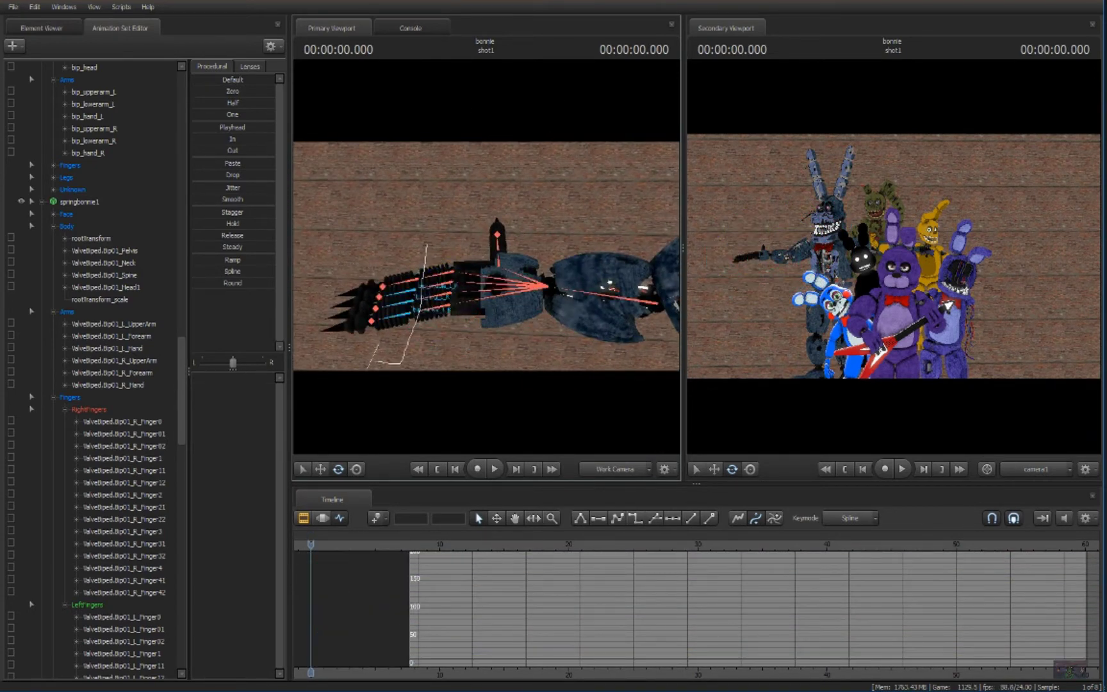
ctrl+click(449, 304)
click(368, 295)
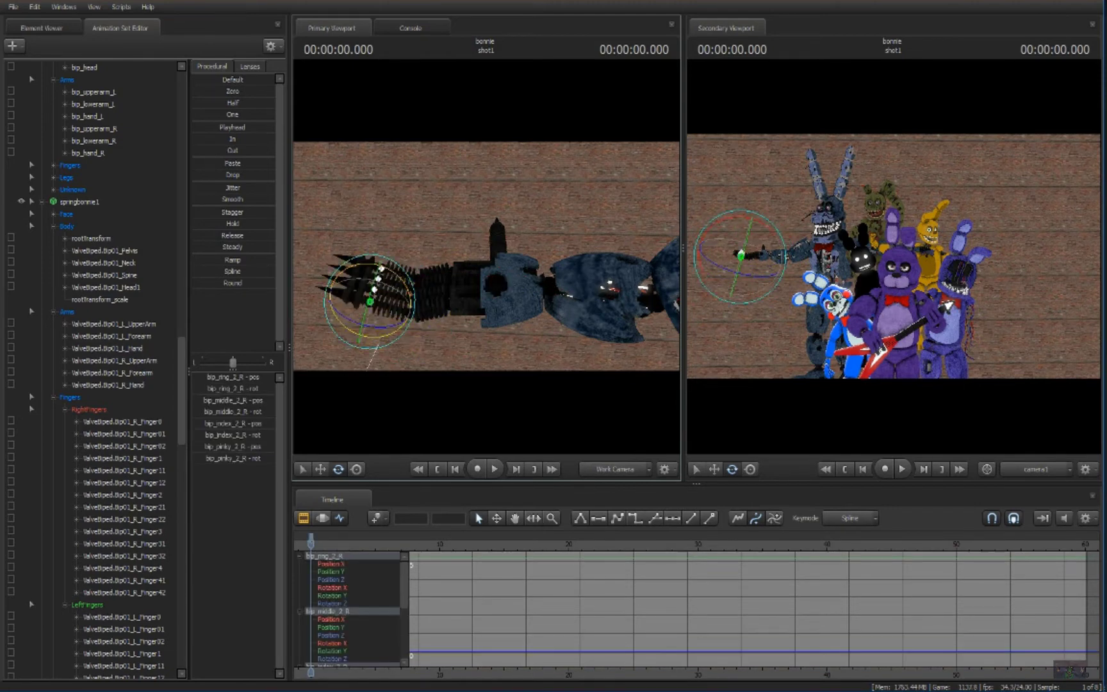
right_drag(485, 259, 458, 294)
click(346, 324)
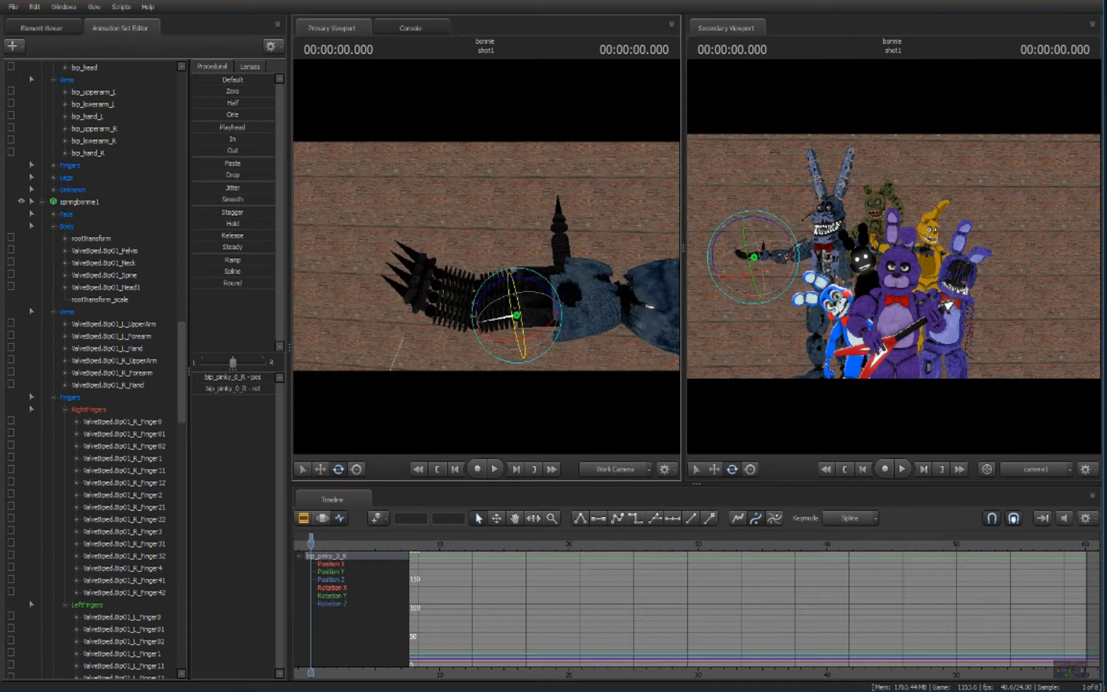
click(620, 294)
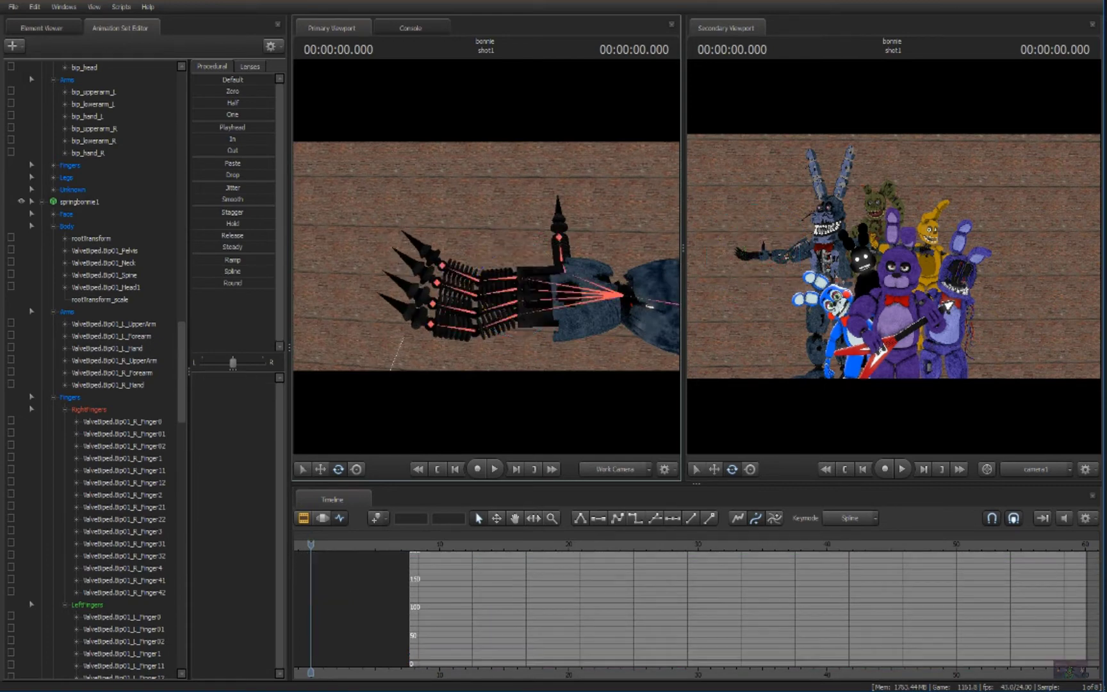
mouse_move(485, 259)
right_down()
mouse_move(458, 294)
mouse_move(467, 285)
right_up()
Step: Bend the segments of the Nightmare Bonnie's right ear
click(520, 242)
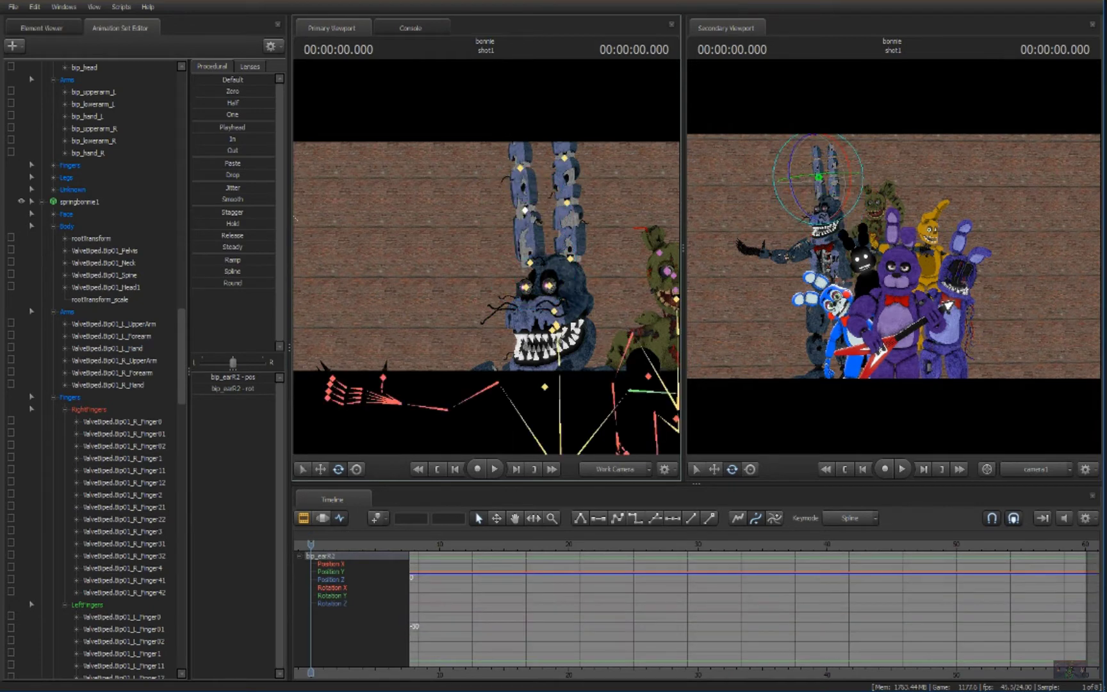
click(553, 164)
click(486, 197)
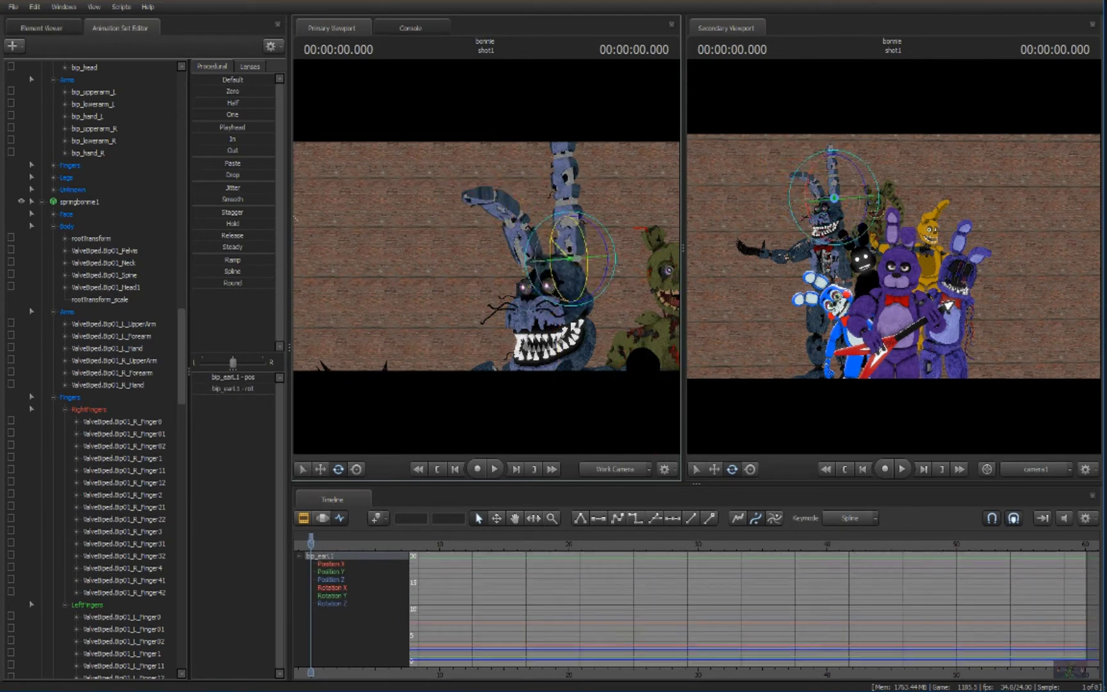
click(544, 388)
right_drag(544, 388, 519, 346)
scroll(95, 346, down, 5)
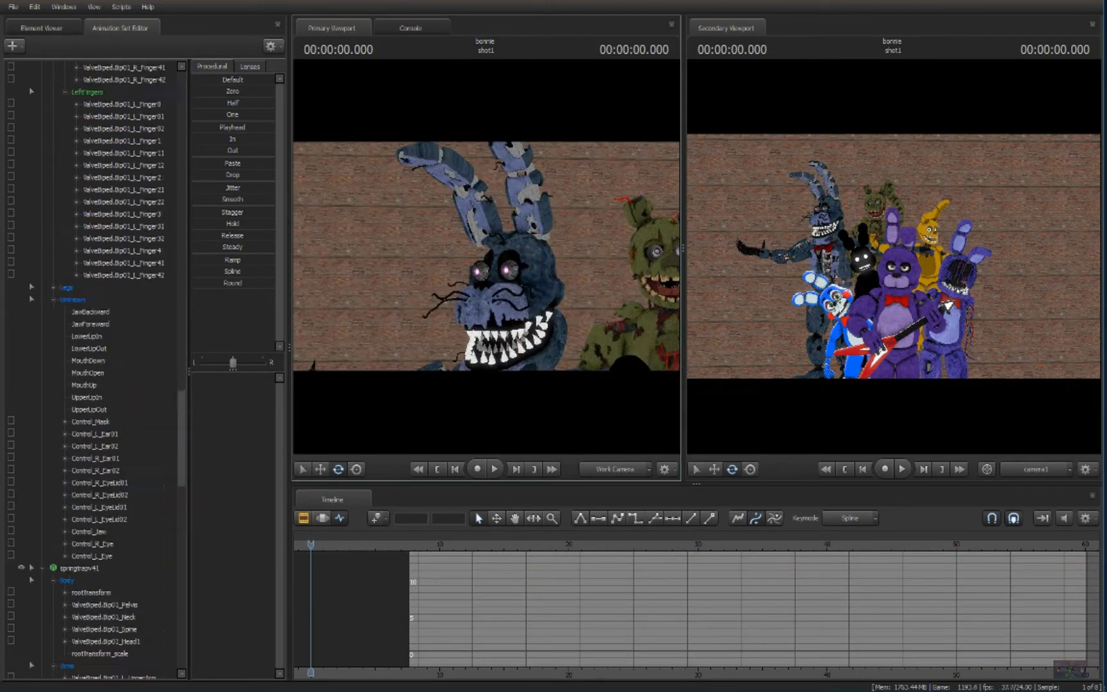
scroll(95, 346, down, 5)
Step: Rotate the bip_eyeR and bip_eyeL eye bones together
click(84, 641)
ctrl+click(84, 654)
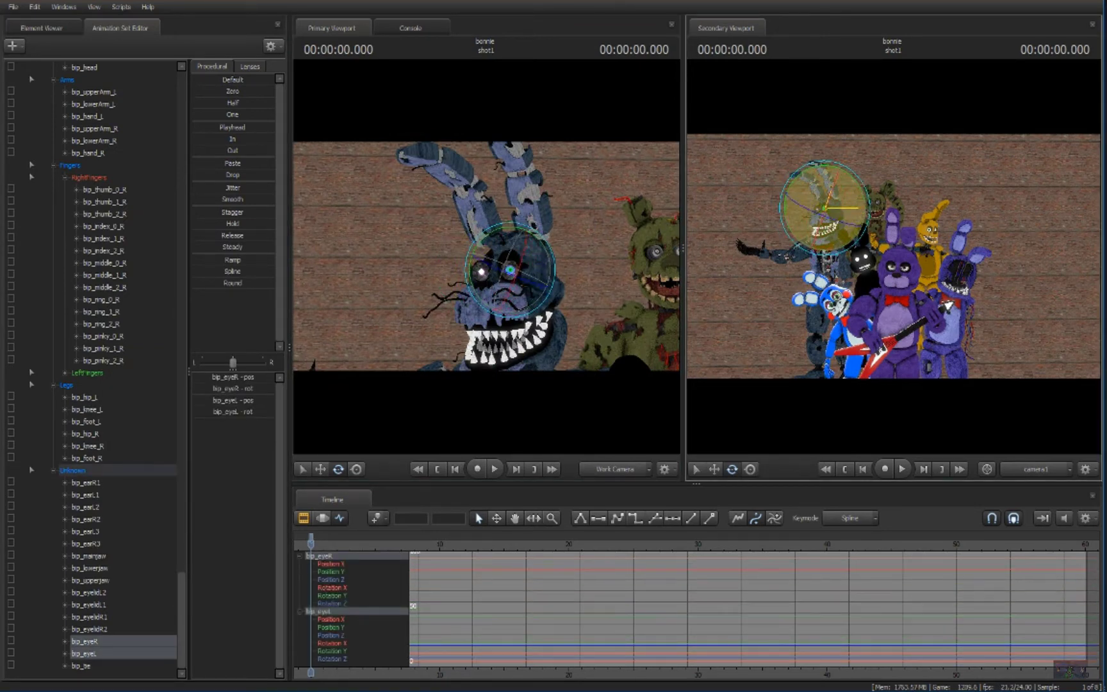
drag(484, 259, 502, 259)
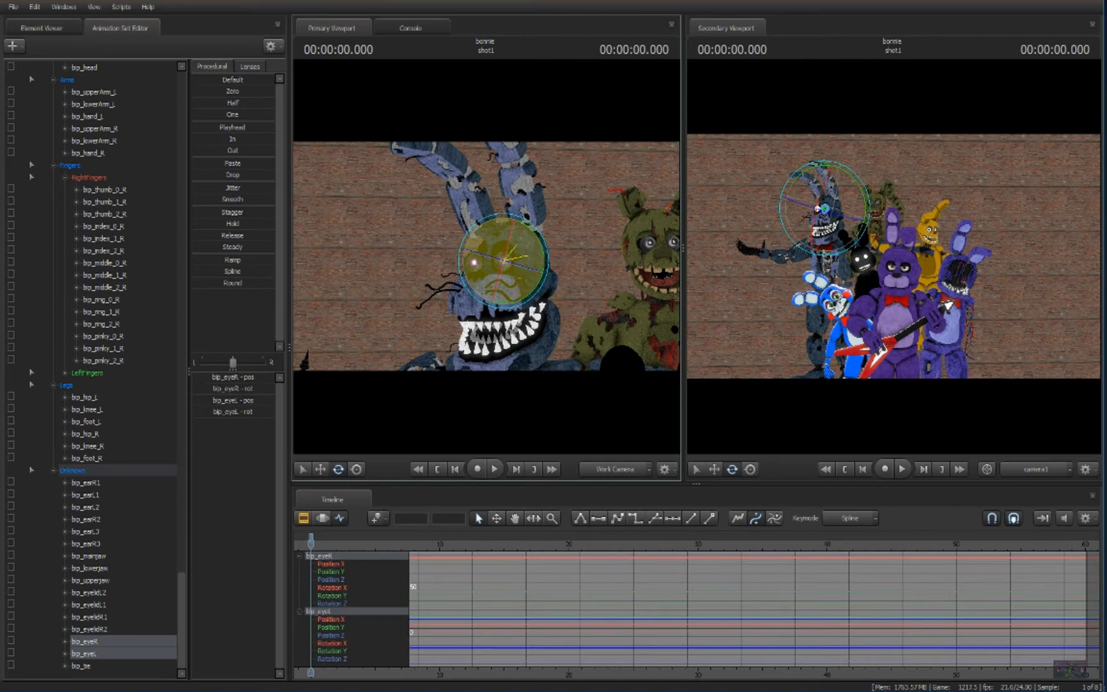
scroll(484, 260, down, 5)
Step: Load the orange Bonnie model and move it to the group's right side
click(13, 45)
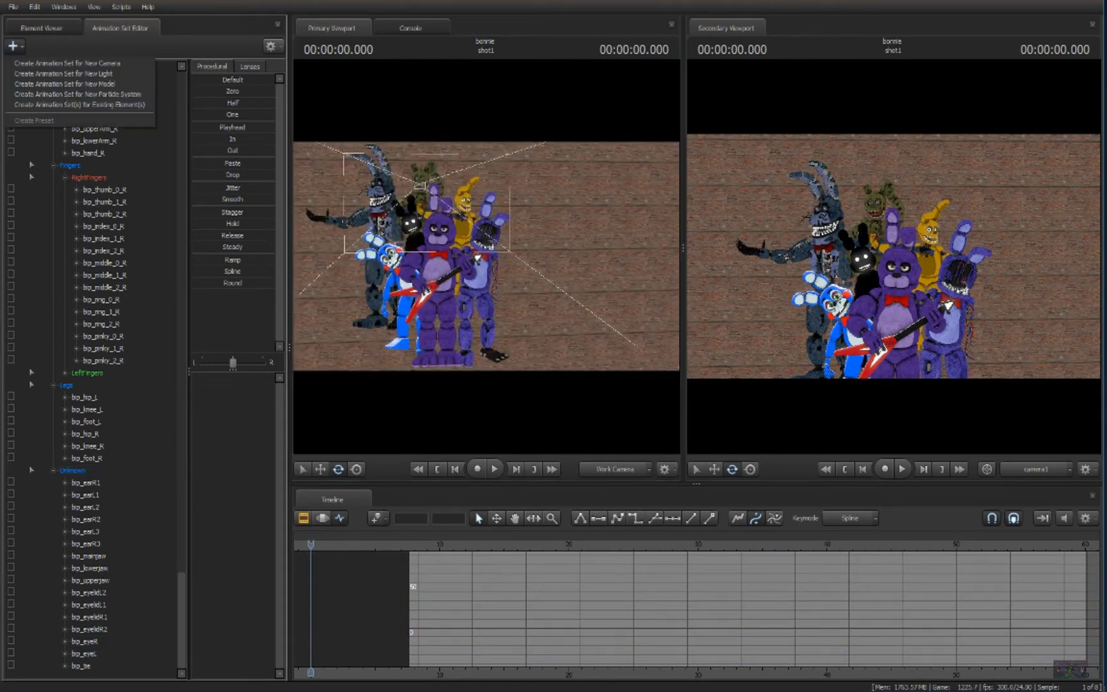
click(76, 84)
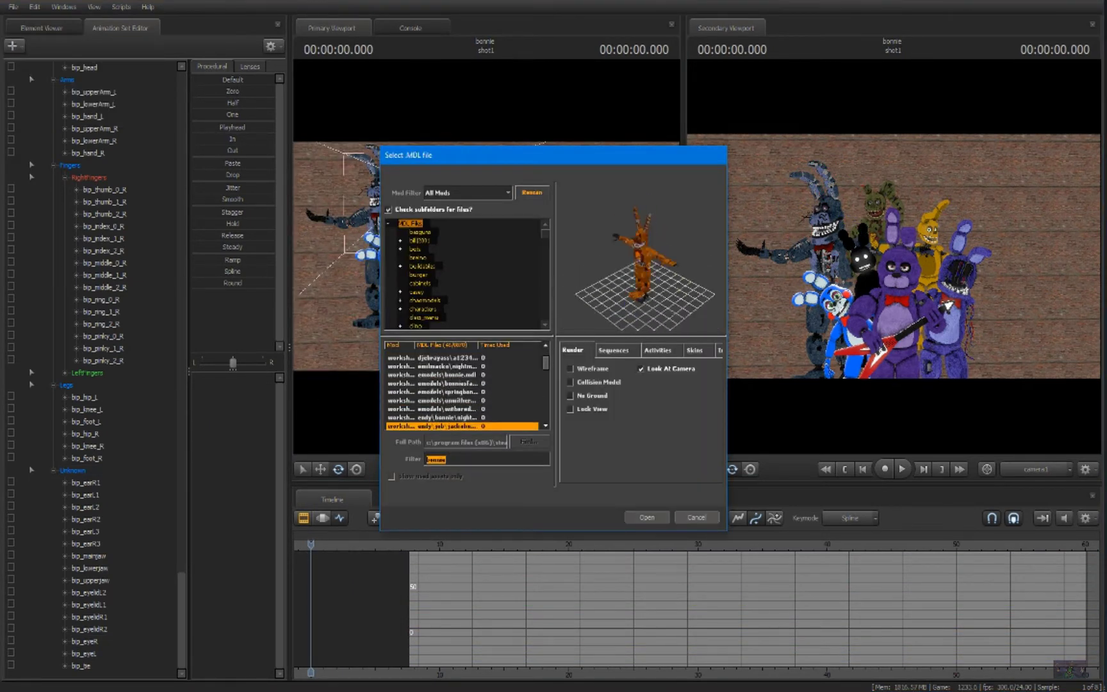
key(Return)
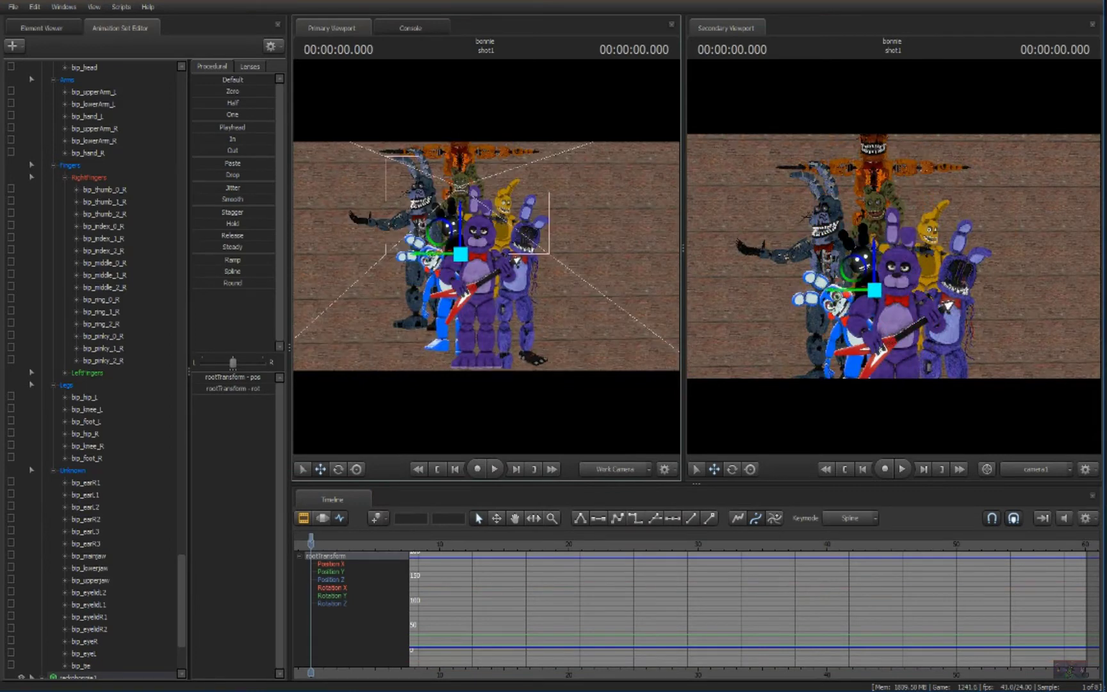
drag(460, 254, 549, 319)
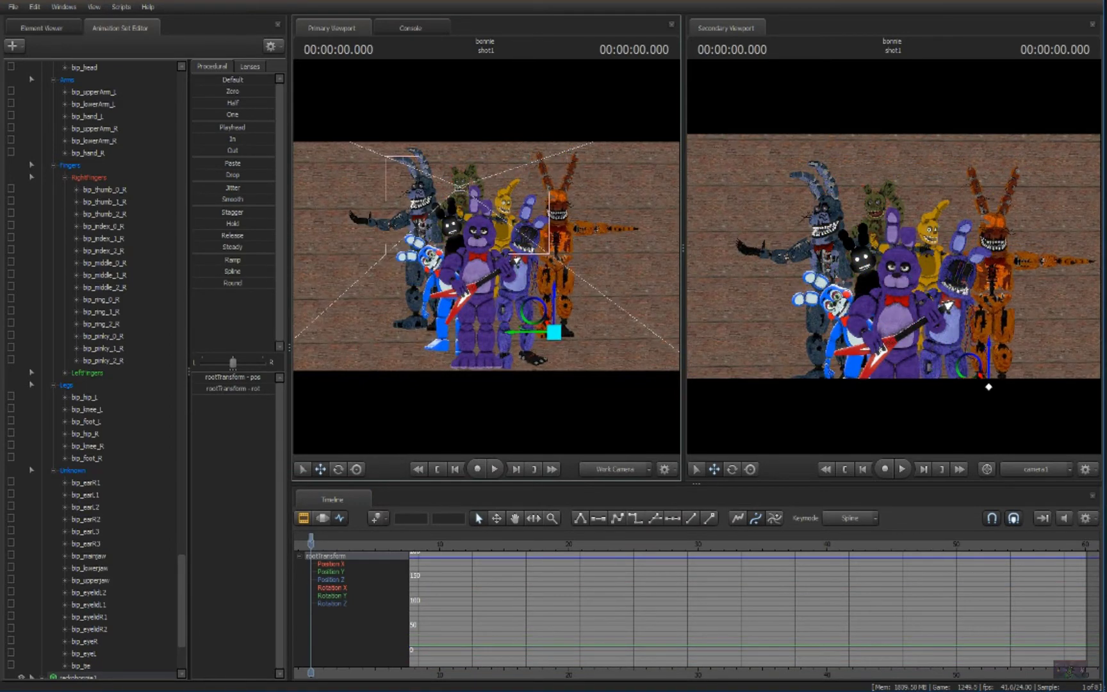
scroll(484, 257, up, 5)
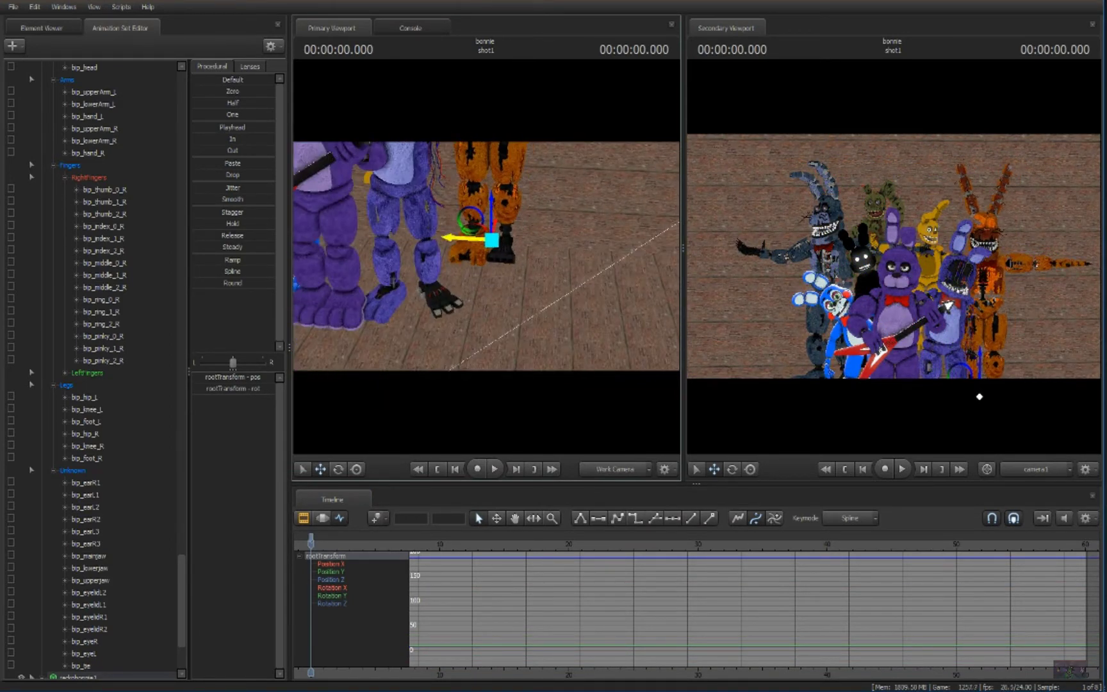
scroll(325, 214, down, 5)
Step: Adjust the orange model's left hip, foot, neck and left arm
click(328, 210)
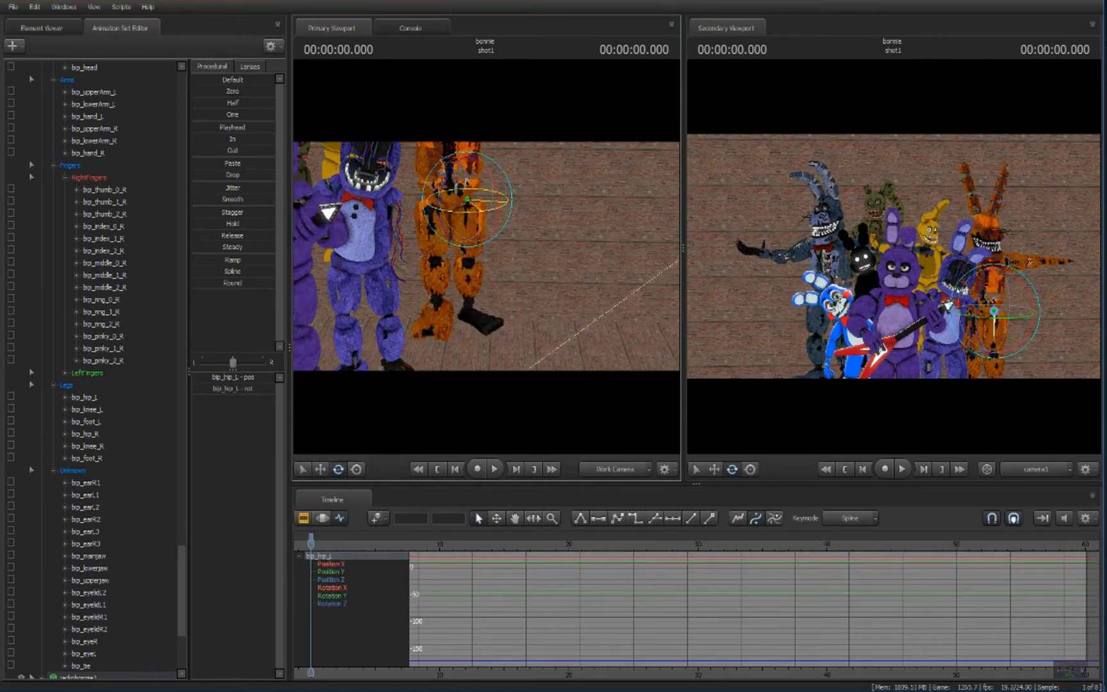
click(491, 312)
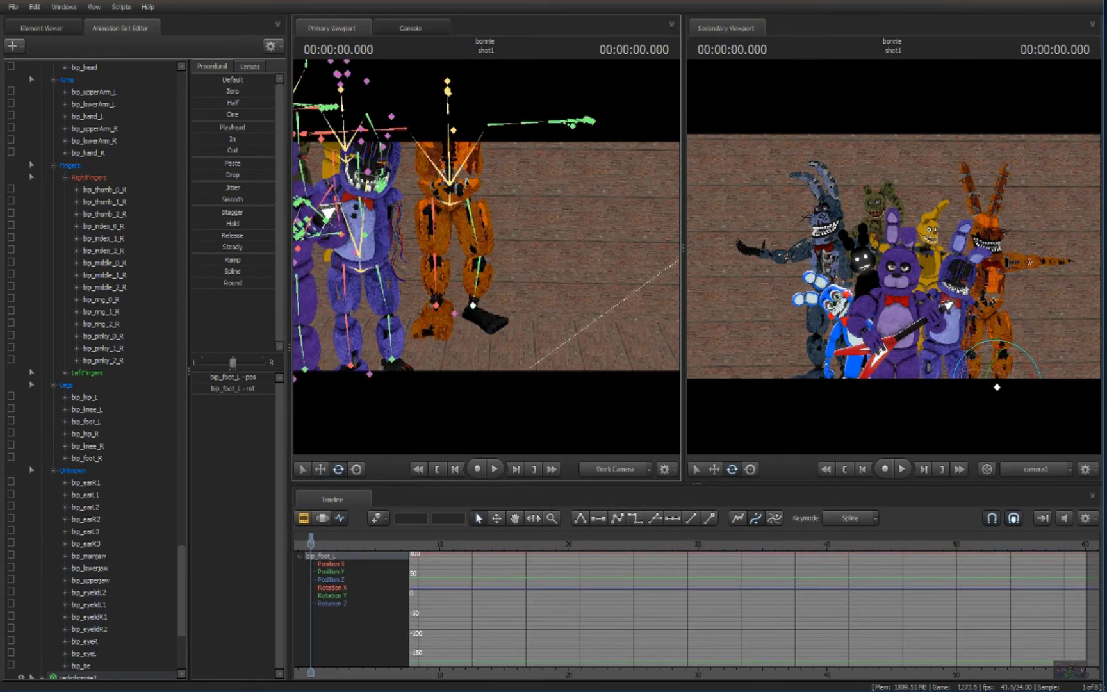
click(326, 212)
scroll(364, 290, down, 3)
click(464, 208)
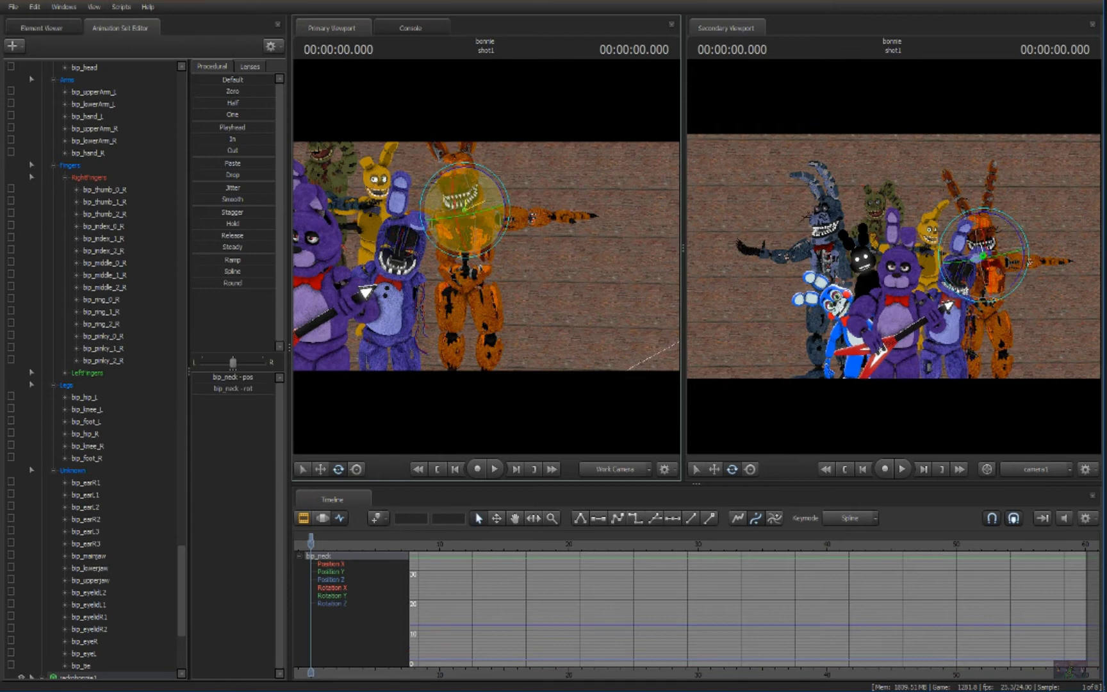
click(514, 217)
mouse_move(363, 290)
mouse_down()
mouse_move(416, 286)
mouse_move(428, 251)
mouse_move(485, 260)
mouse_up()
click(428, 251)
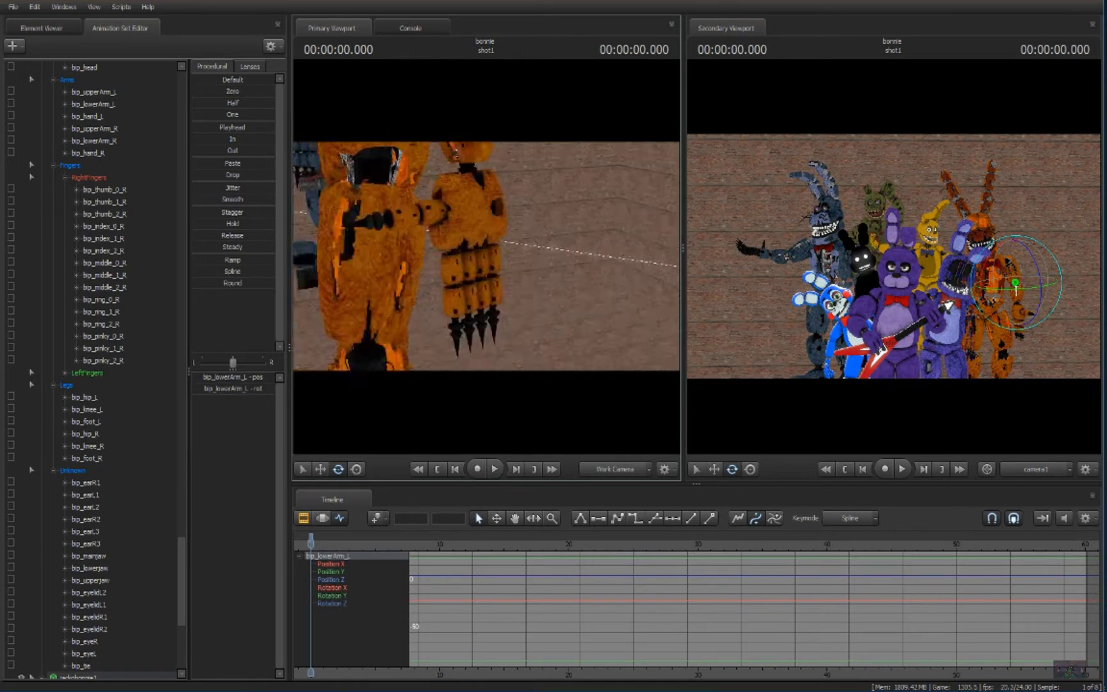
Step: Curl the orange model's left-hand fingers and thumb
click(413, 255)
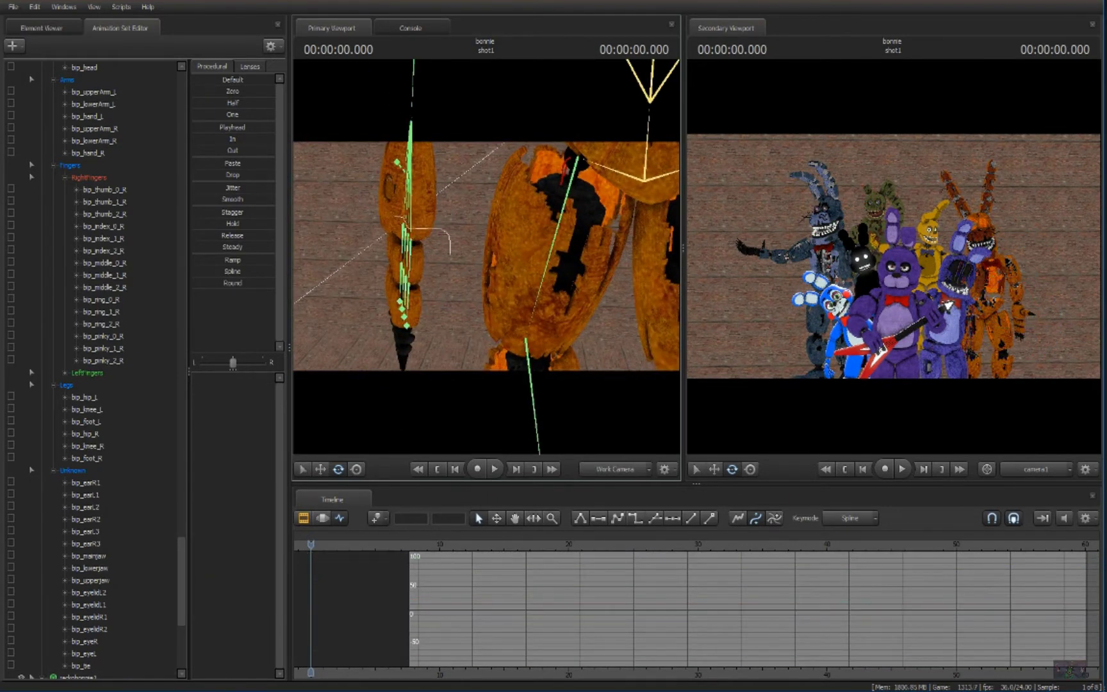
mouse_move(414, 255)
mouse_down()
mouse_move(467, 260)
mouse_move(519, 225)
mouse_up()
click(518, 234)
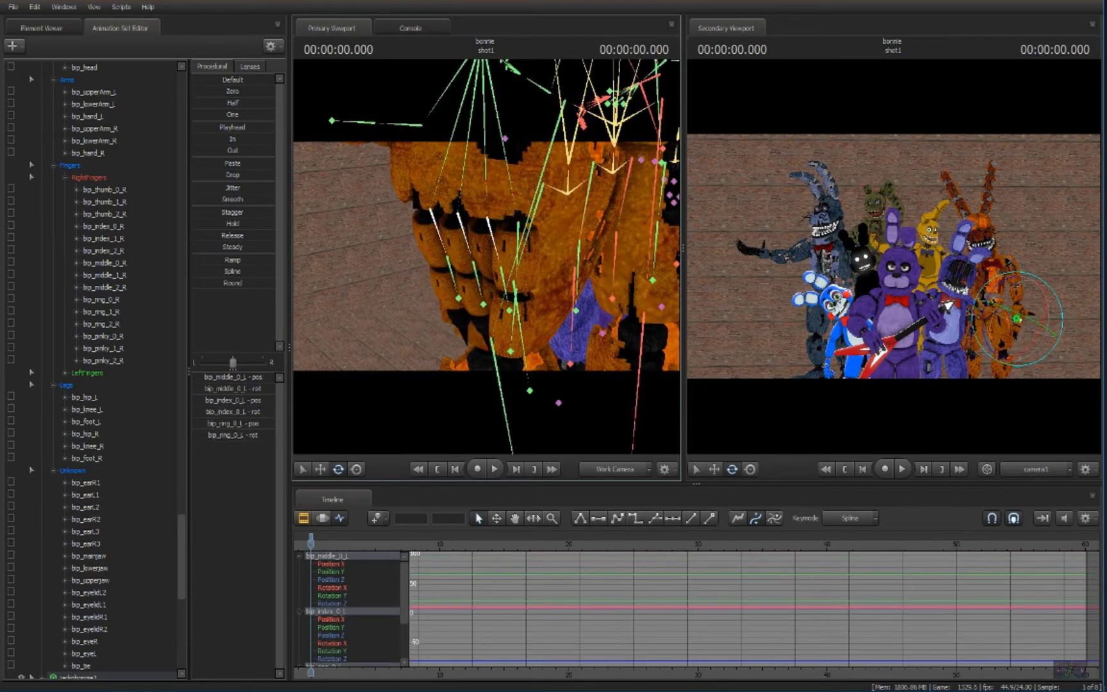
click(519, 259)
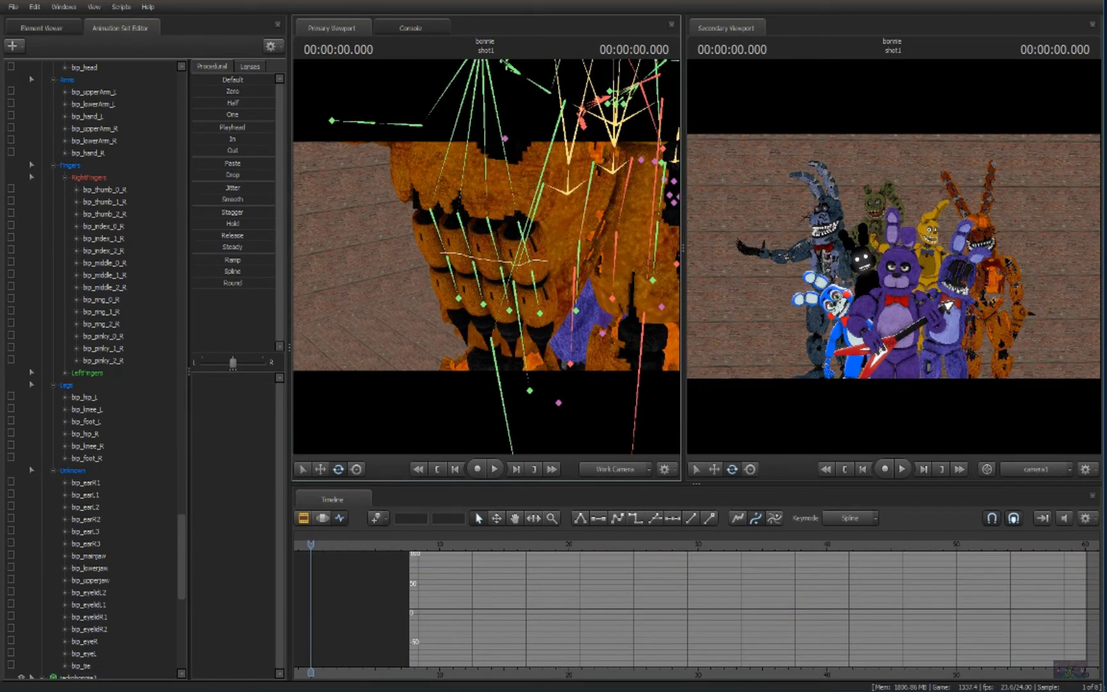
click(480, 65)
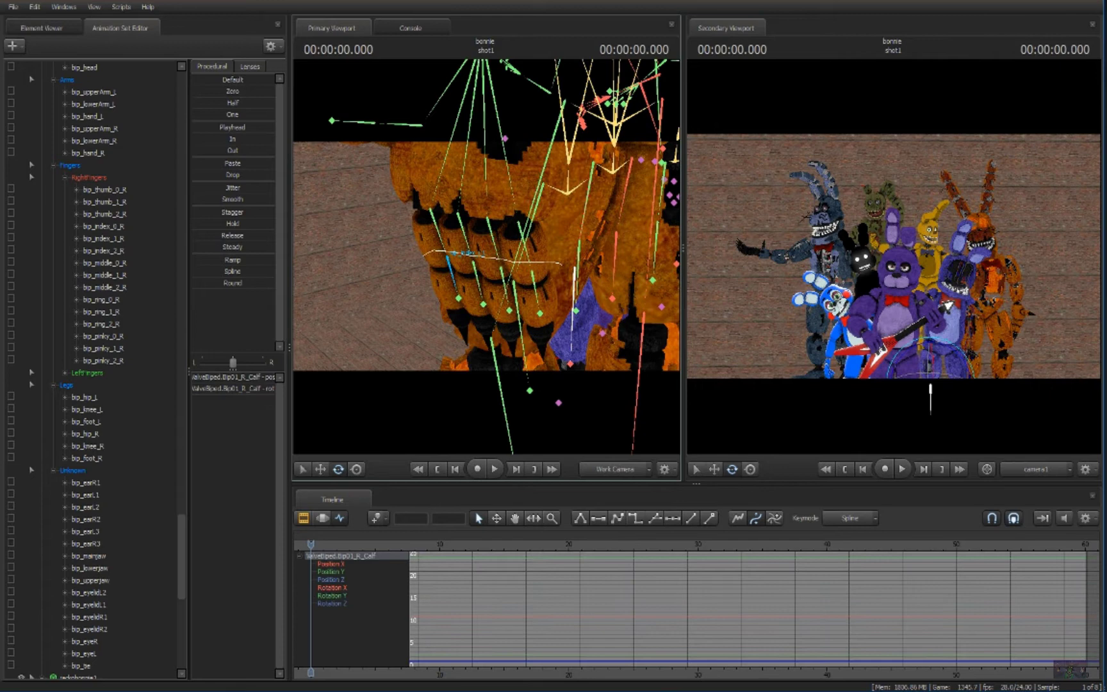
right_drag(484, 259, 519, 251)
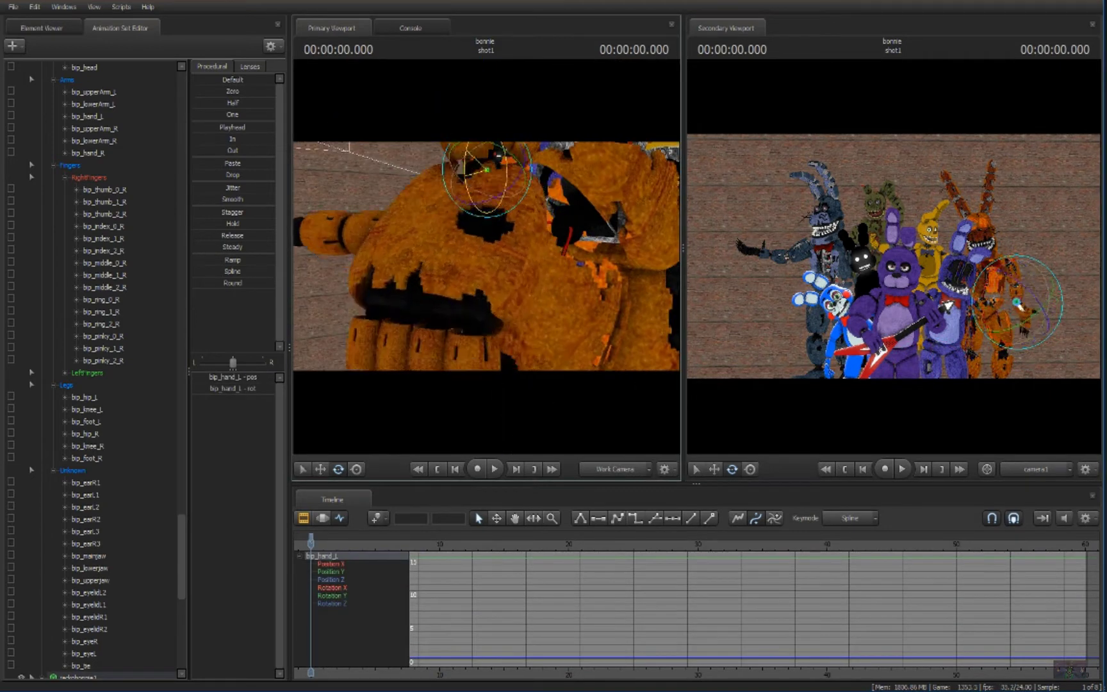
ctrl+drag(324, 272, 415, 421)
right_drag(484, 217, 502, 174)
click(502, 178)
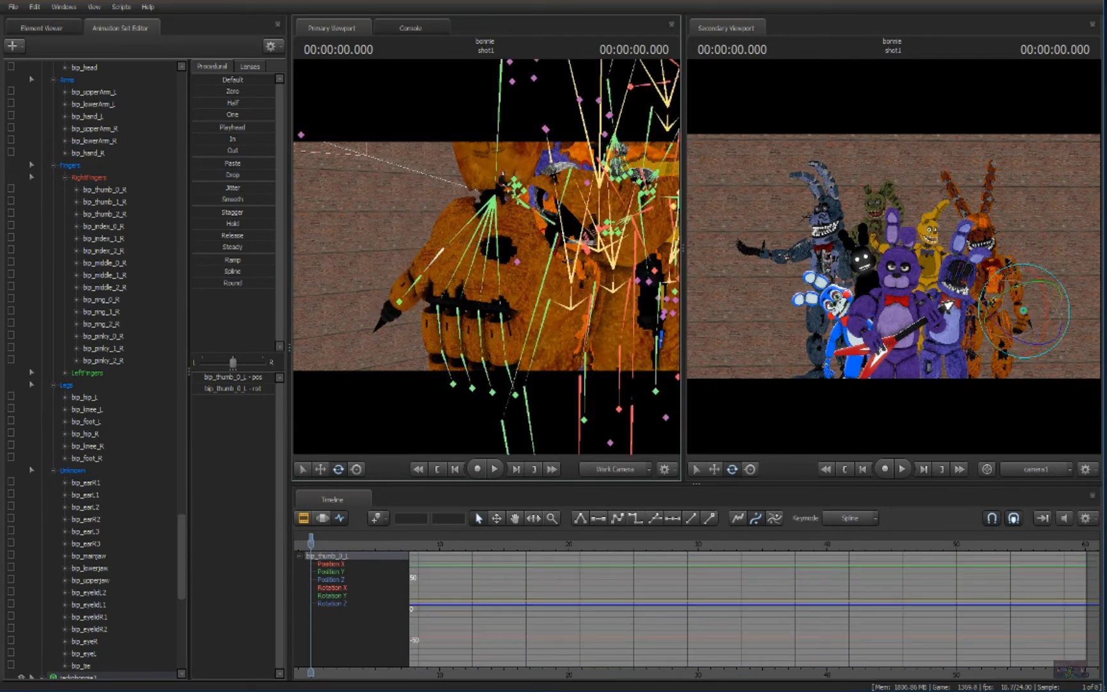
ctrl+click(501, 177)
mouse_move(503, 176)
right_down()
mouse_move(519, 294)
mouse_move(532, 242)
right_up()
Step: Bend the base, middle and tip of the orange model's right ear
click(519, 294)
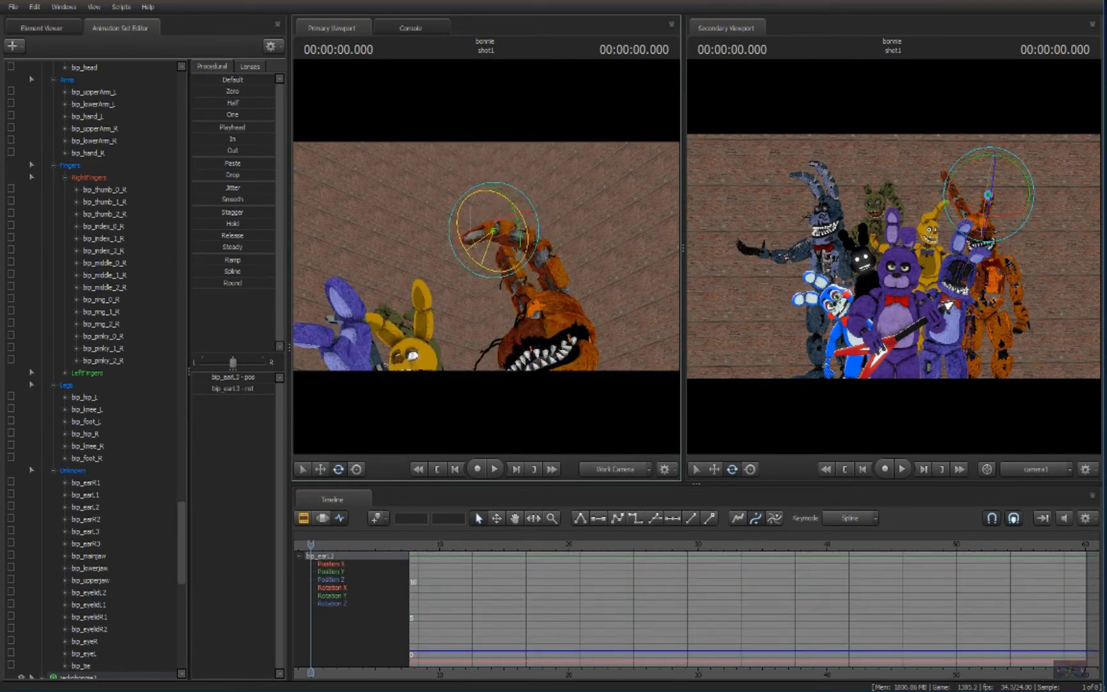
ctrl+click(533, 320)
ctrl+click(483, 258)
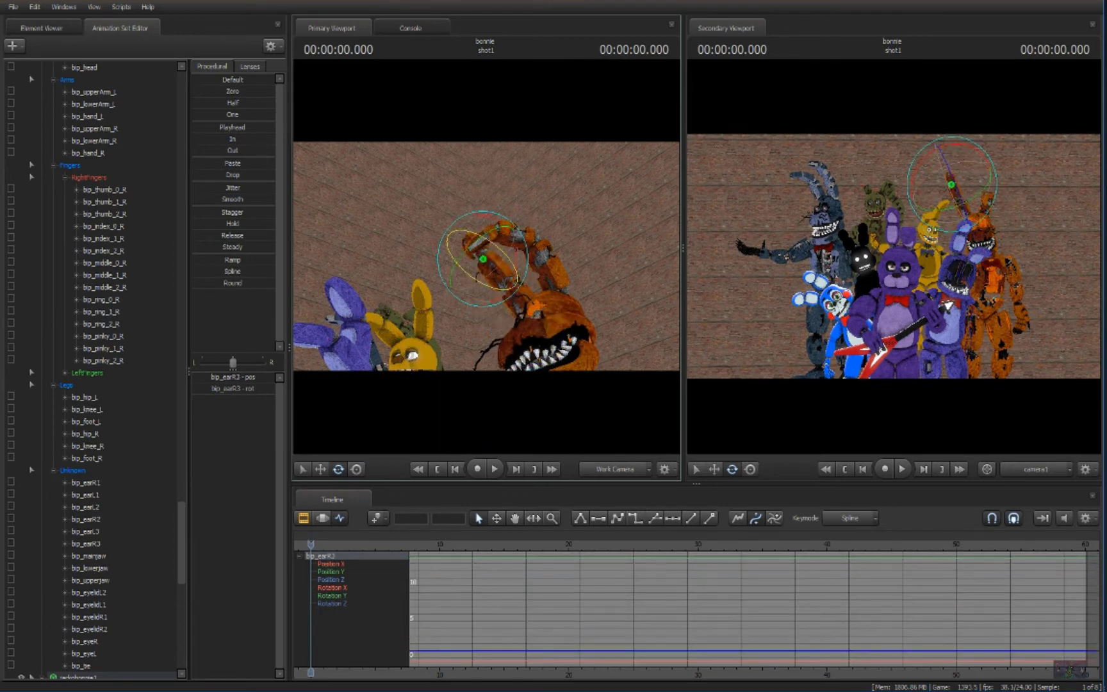
ctrl+click(500, 288)
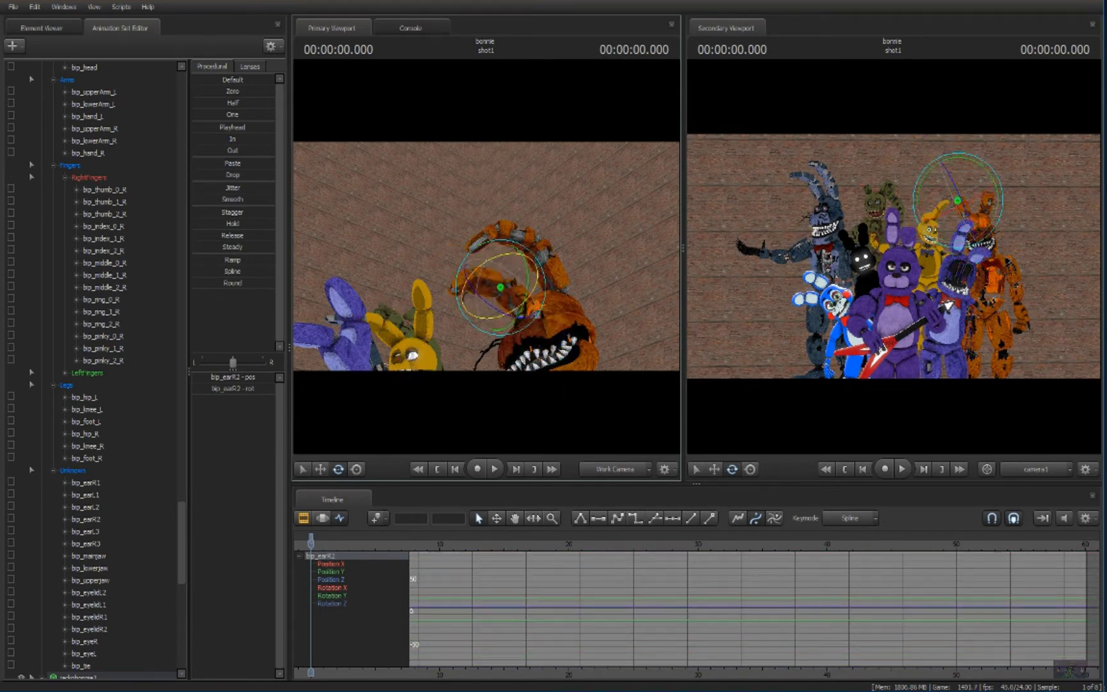
drag(485, 298, 519, 285)
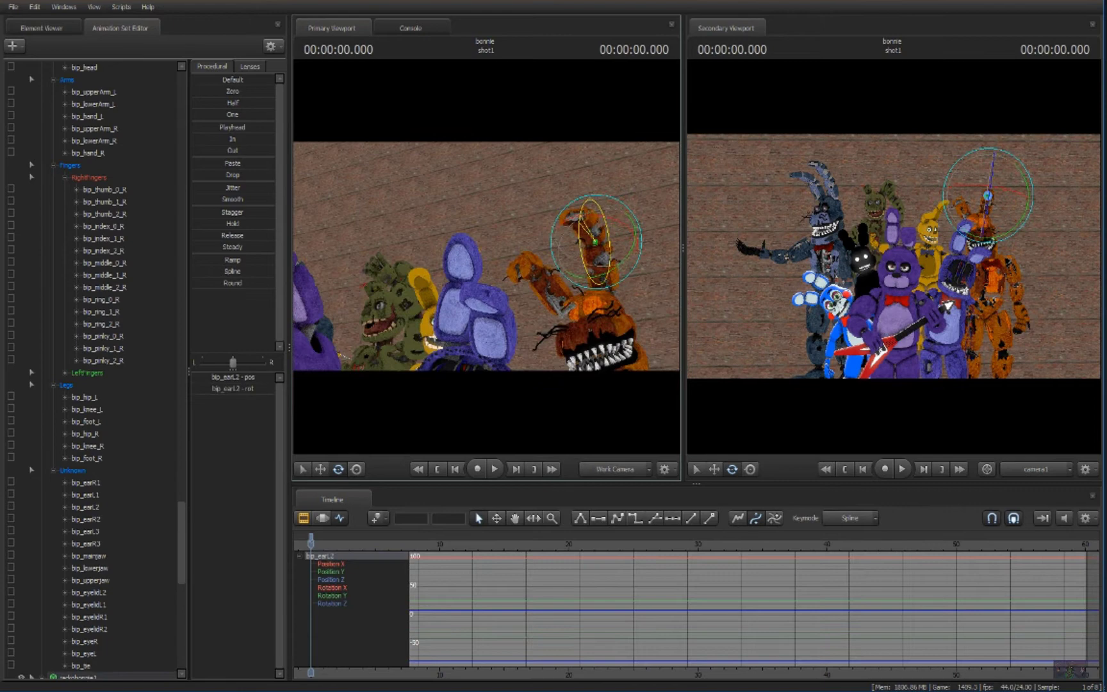
Step: Pose the orange model's right upper arm, forearm, thumb and pinky
click(477, 275)
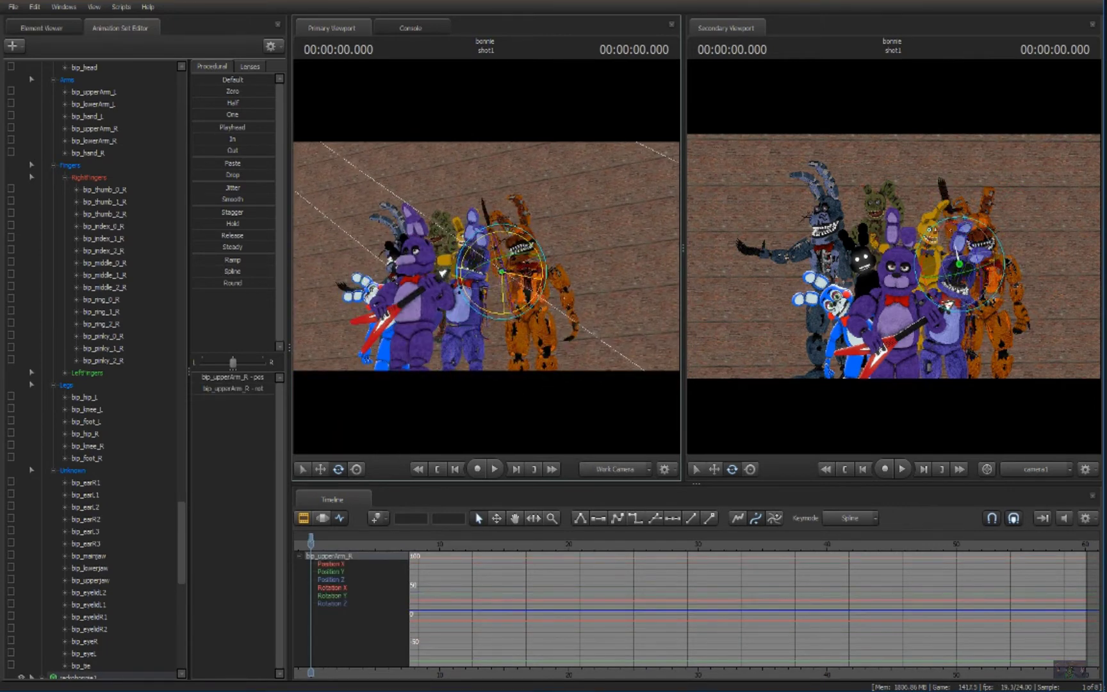
click(443, 273)
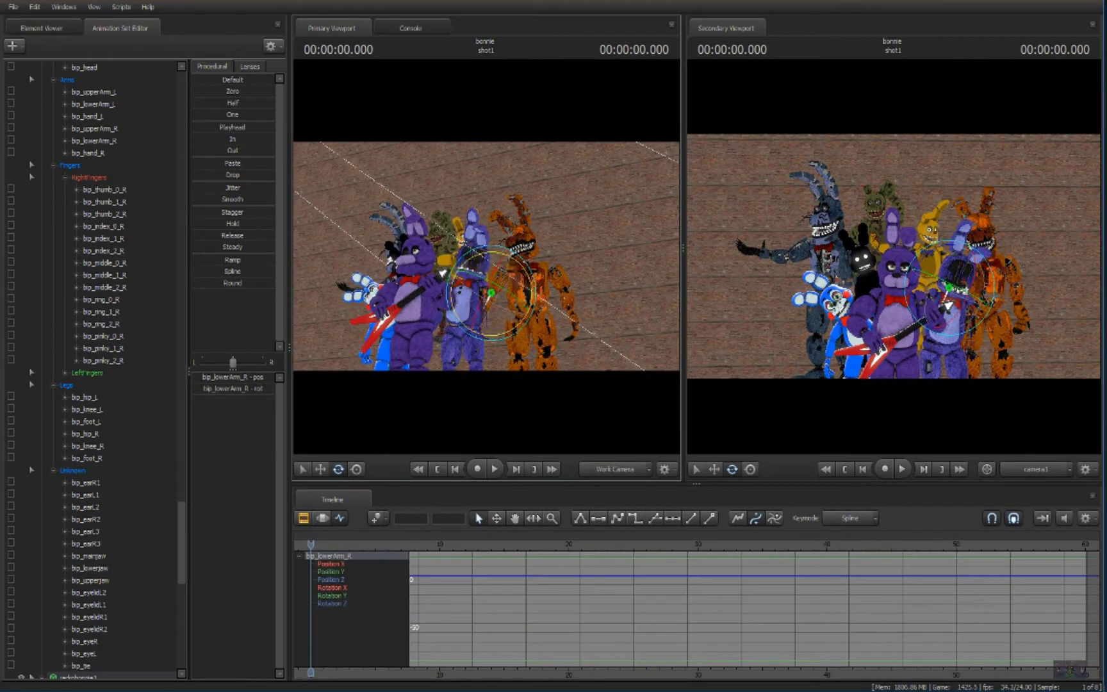
drag(442, 274, 484, 277)
click(497, 266)
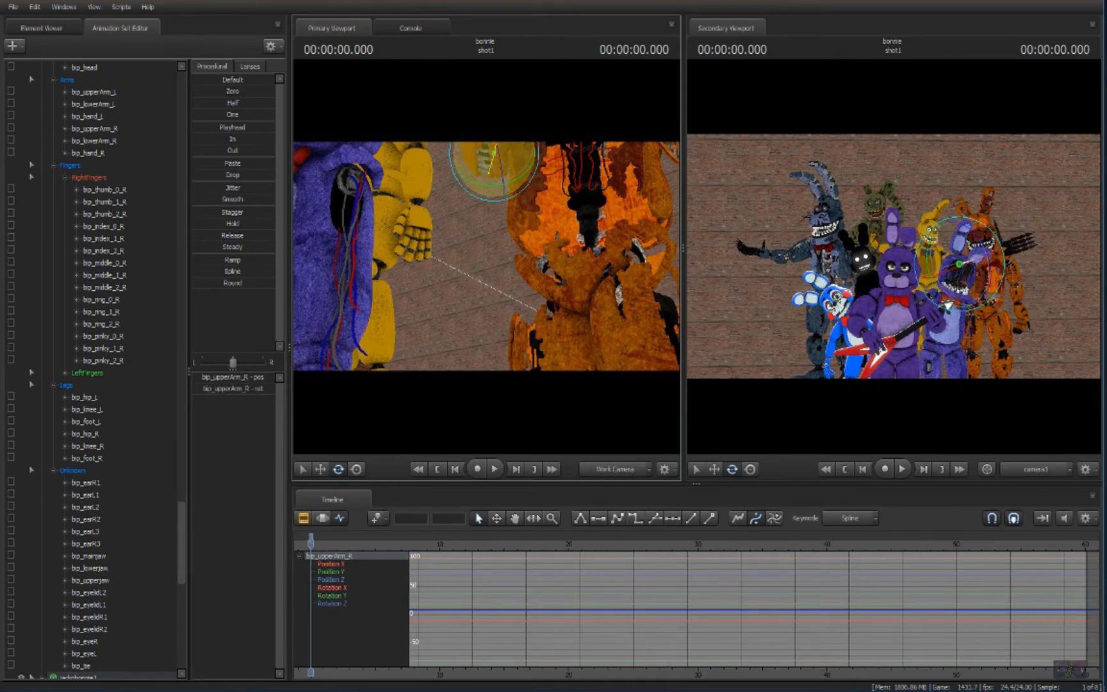
click(481, 271)
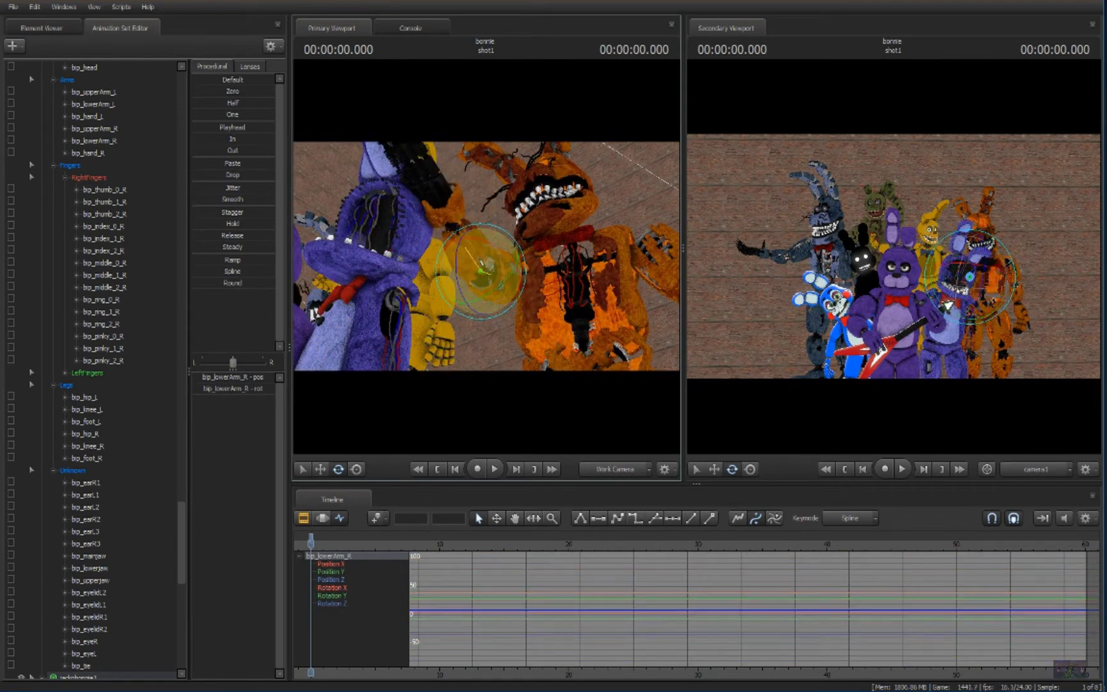
ctrl+click(413, 170)
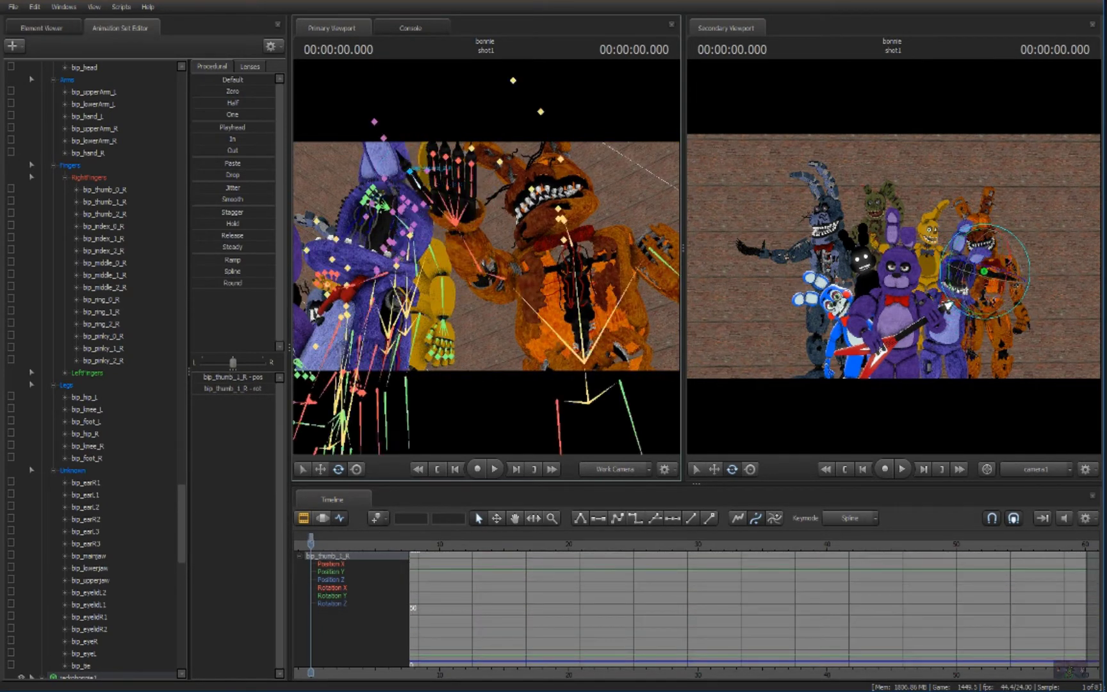
click(948, 305)
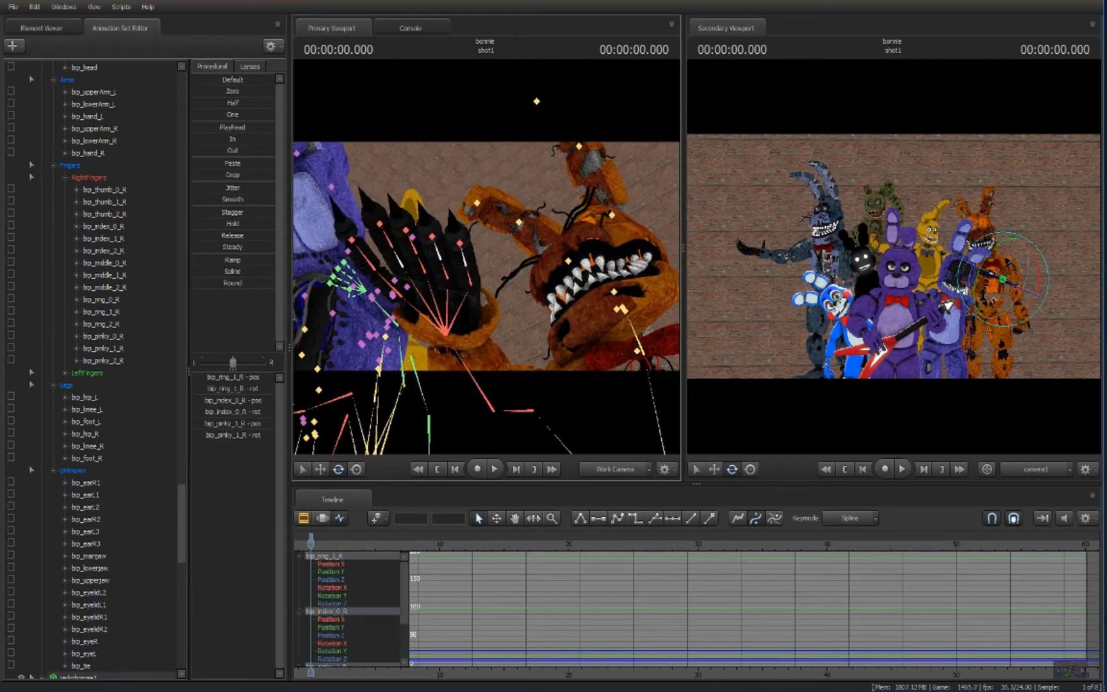
click(466, 257)
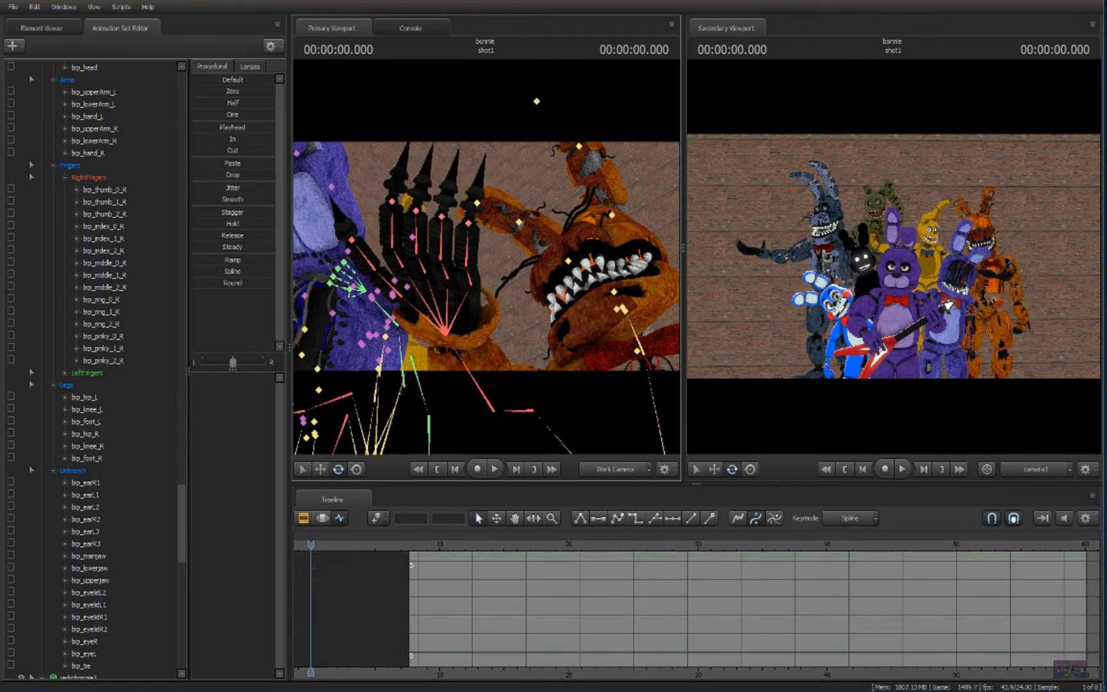
scroll(487, 298, down, 5)
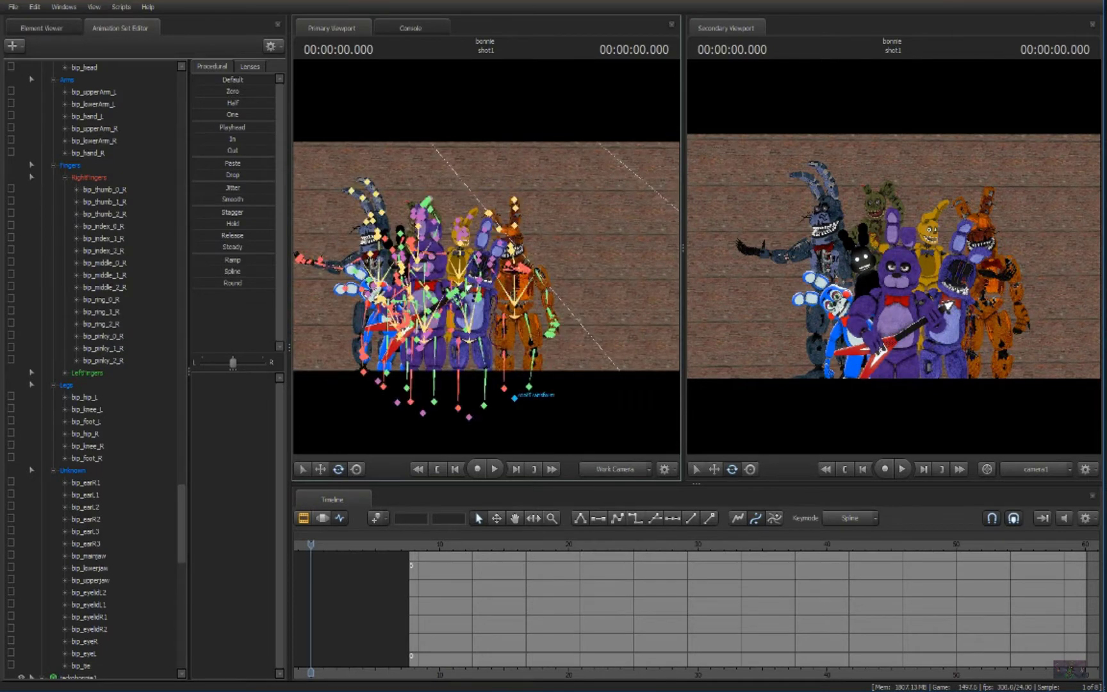
click(514, 397)
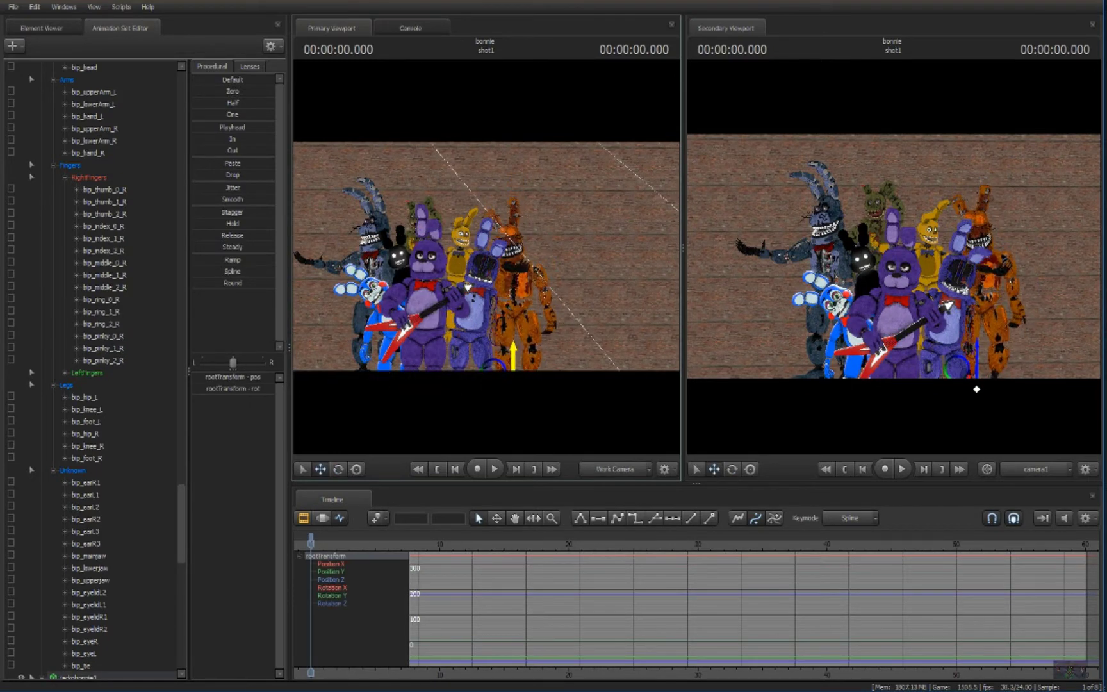
drag(487, 298, 498, 329)
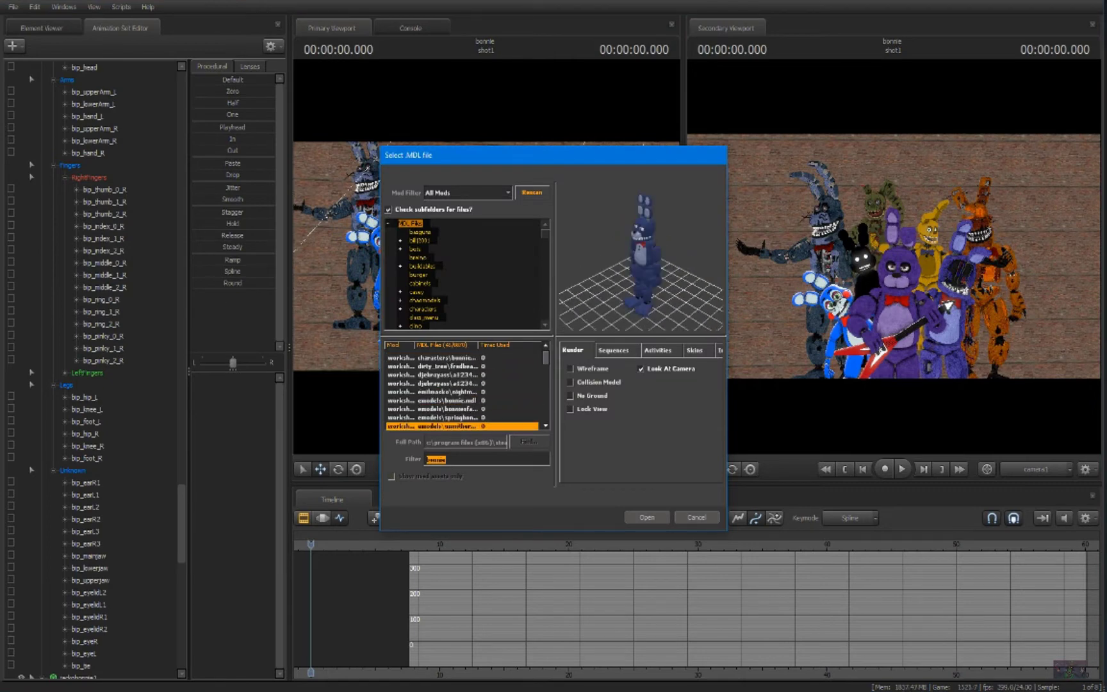
Step: Load the blue Bonnie model and rotate its spine, right upper arm and jaw
key(Return)
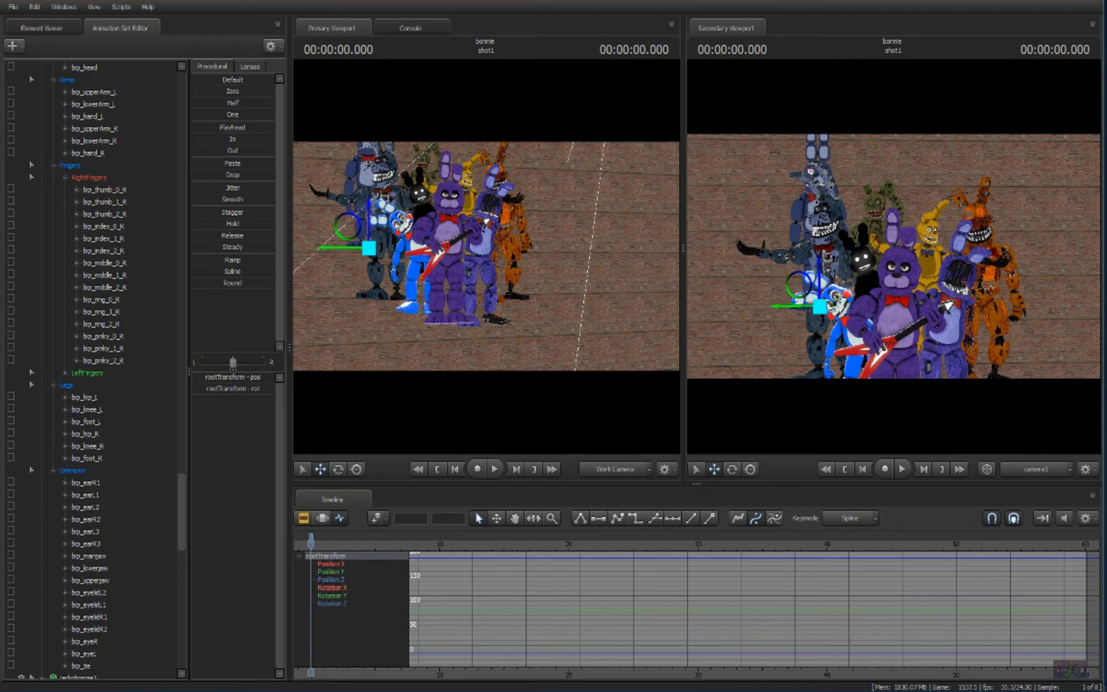
key(e)
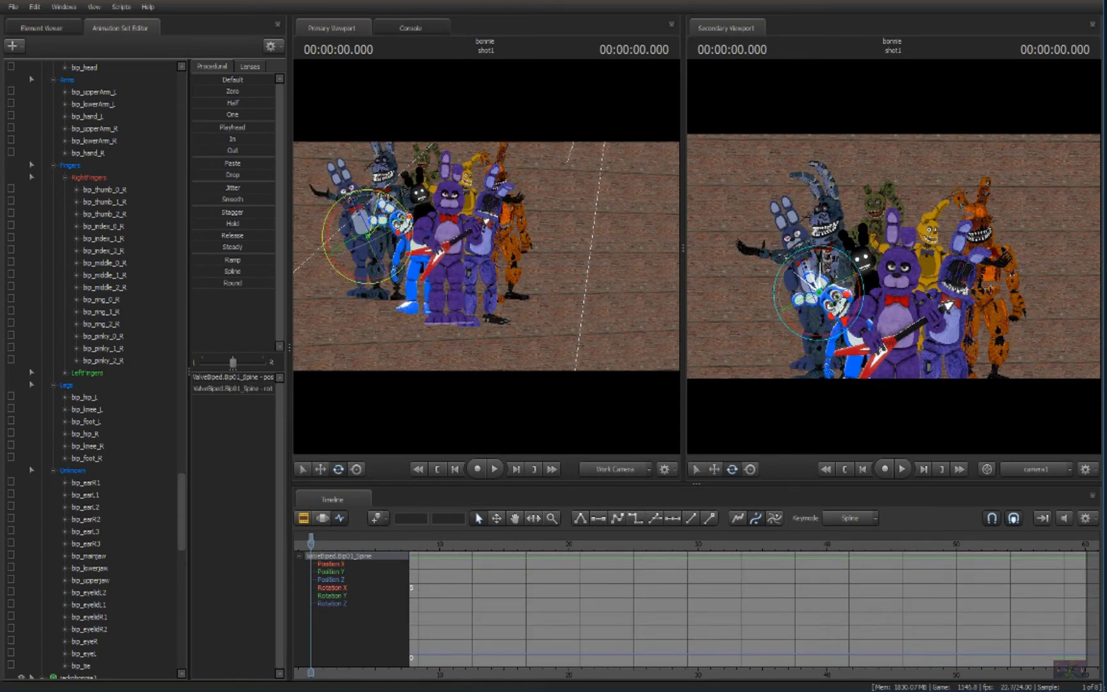
click(368, 192)
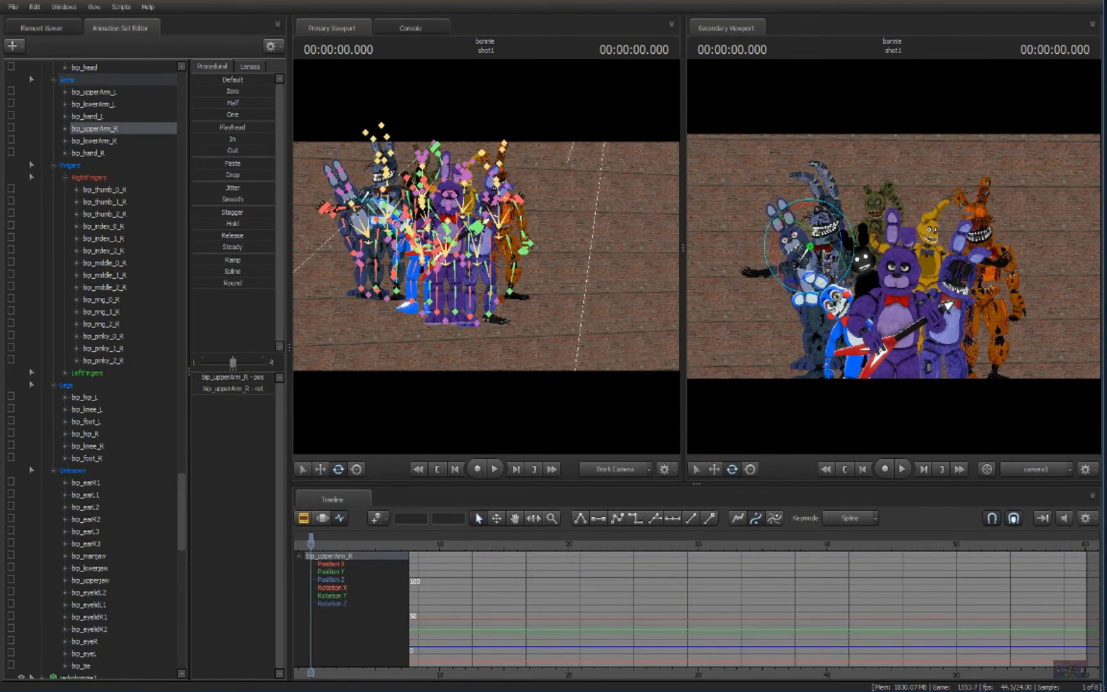
click(497, 287)
right_drag(485, 259, 484, 217)
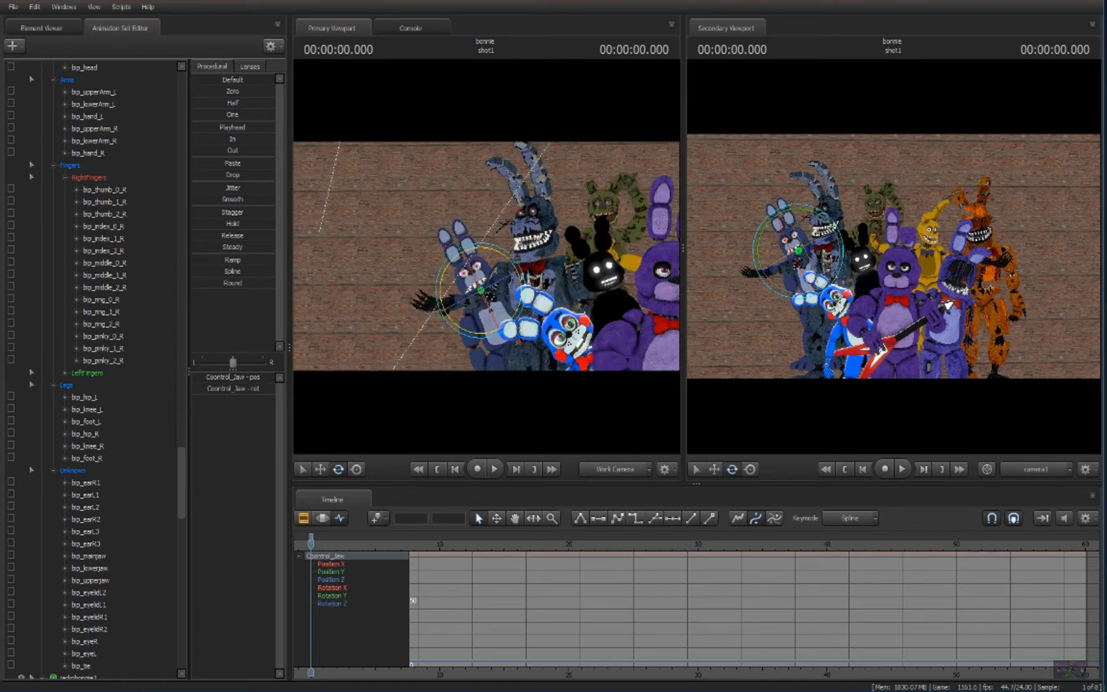
right_drag(497, 294, 497, 259)
Step: Rotate the blue Bonnie's neck, both ear controls, right arm and fingers
click(540, 320)
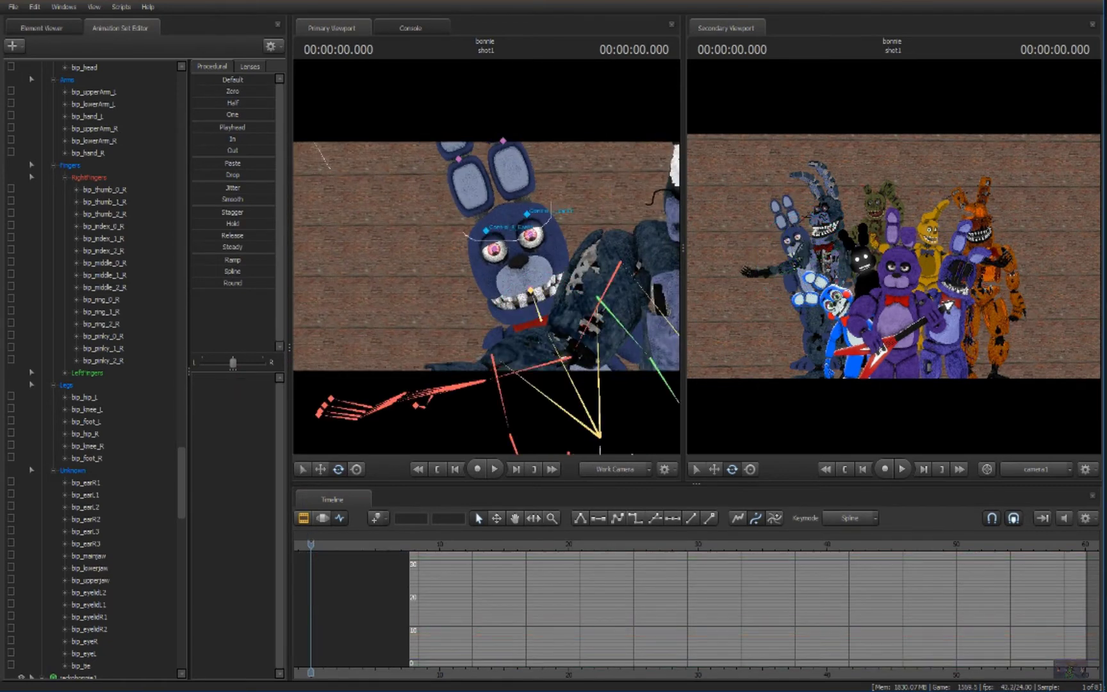
click(486, 230)
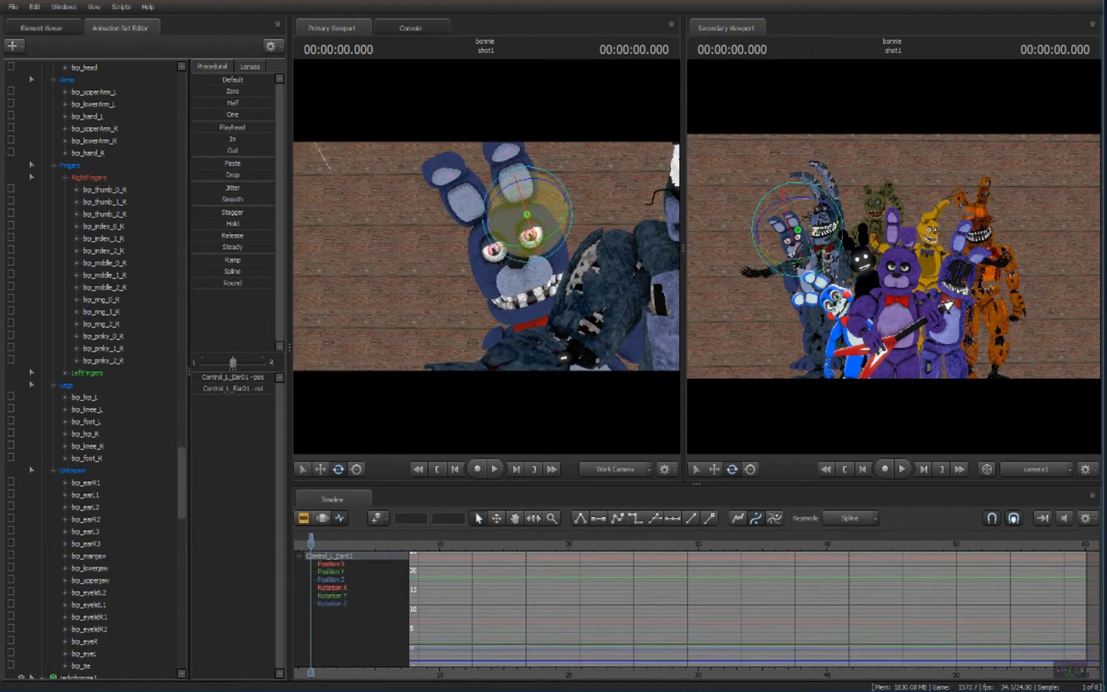
click(526, 214)
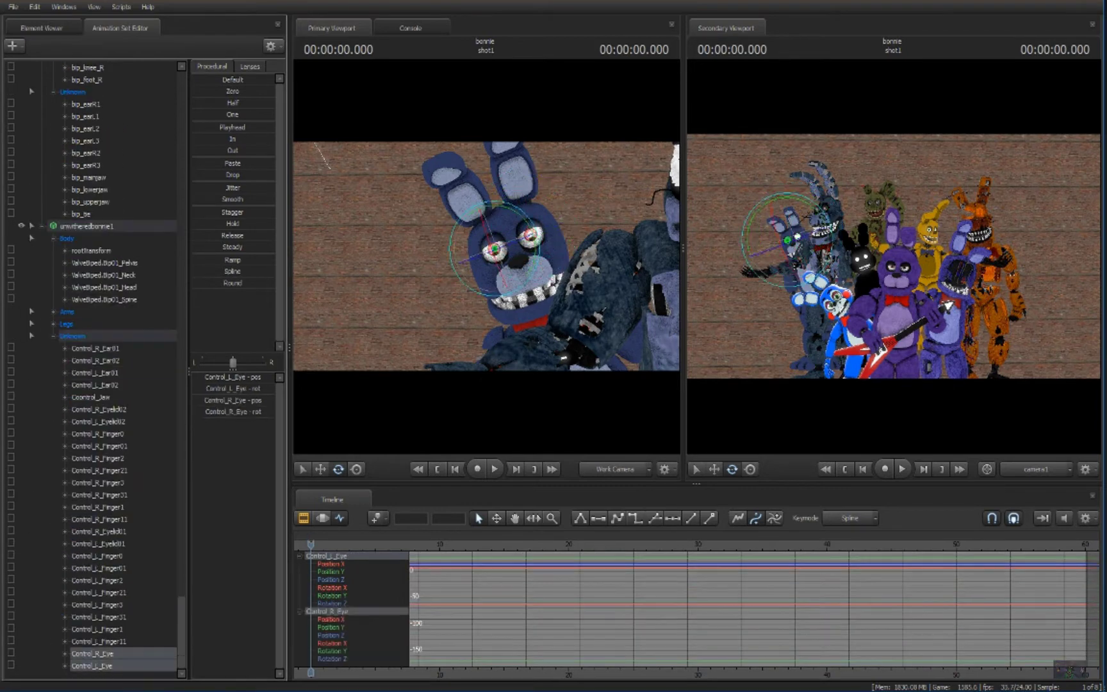
mouse_move(485, 259)
right_down()
mouse_move(484, 285)
mouse_move(445, 258)
right_up()
click(473, 262)
click(445, 258)
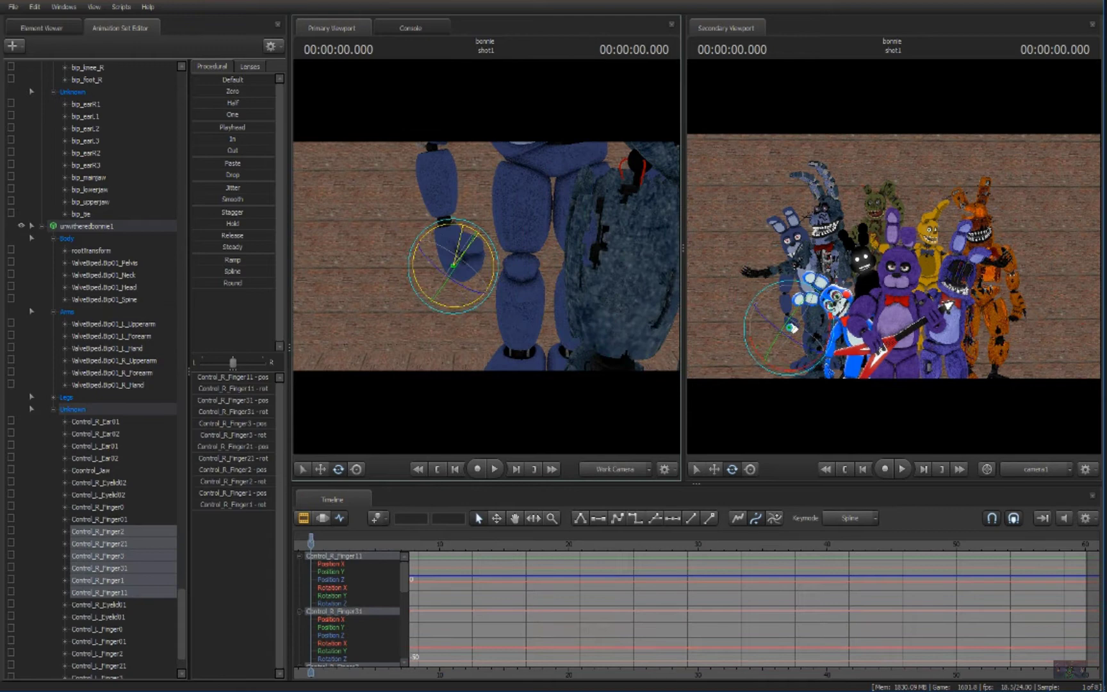
Step: Pose its eyes and right leg, then move its root to the group's left
mouse_move(457, 257)
right_down()
mouse_move(467, 217)
mouse_move(441, 234)
right_up()
click(468, 149)
click(440, 234)
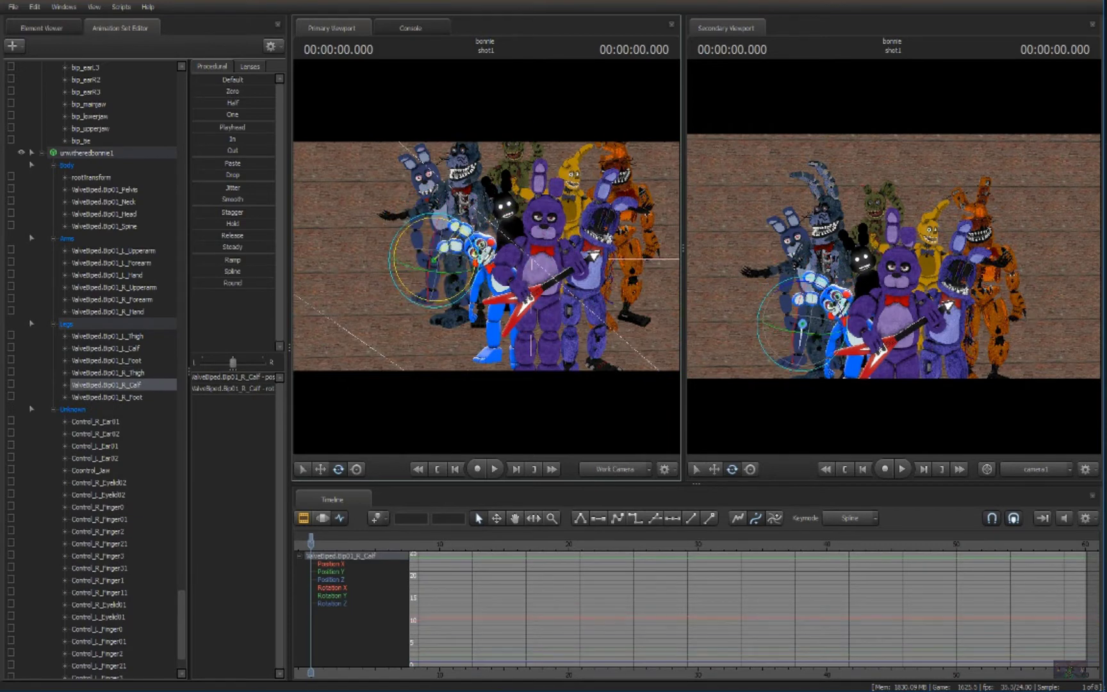
click(449, 297)
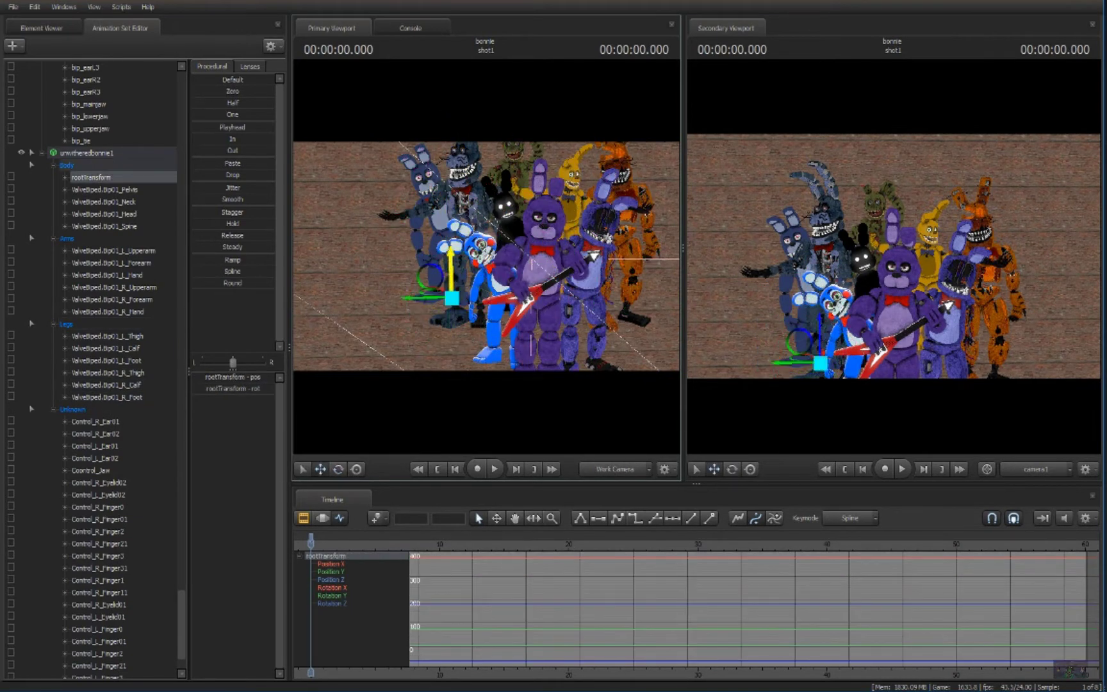
scroll(92, 366, up, 3)
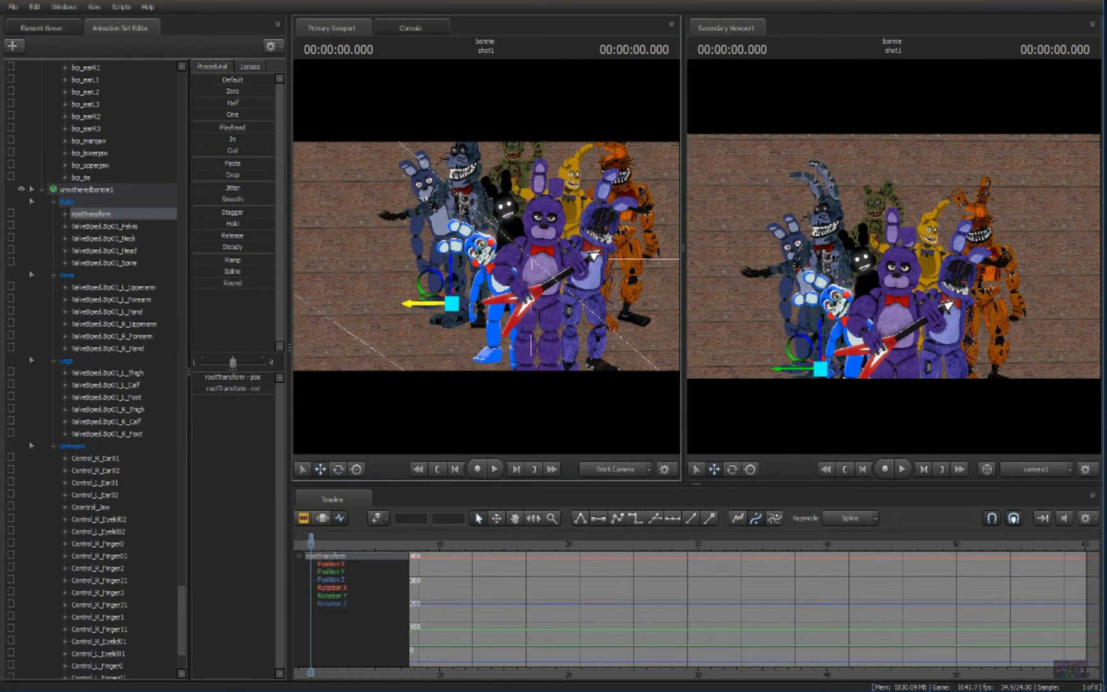
click(530, 346)
right_drag(530, 346, 485, 346)
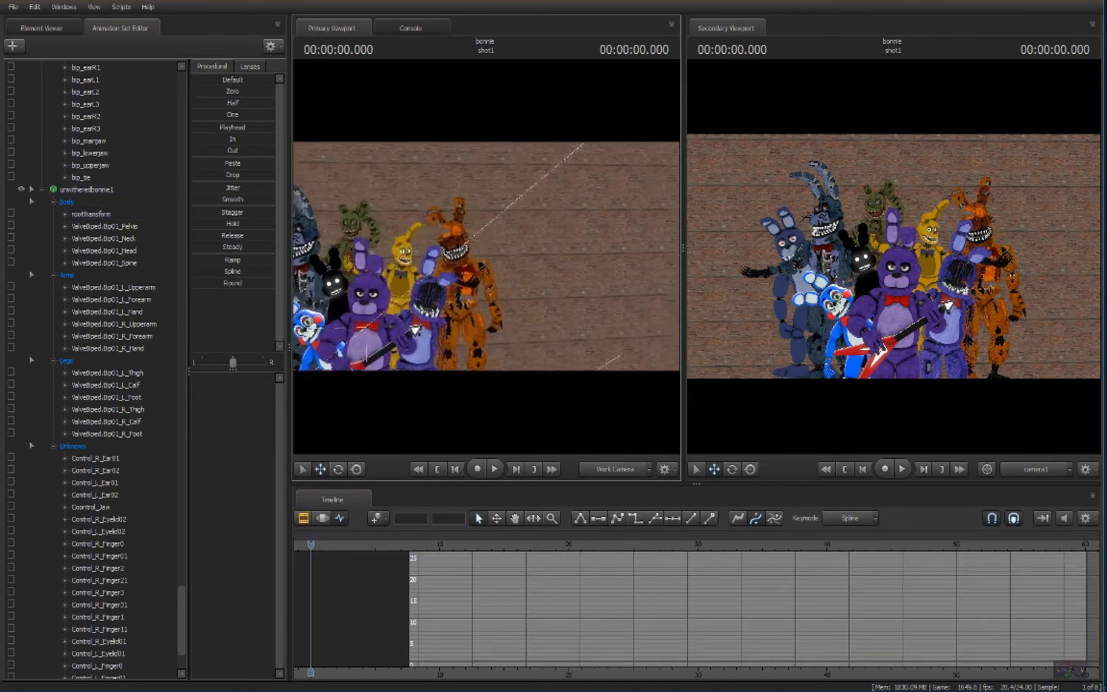
Step: Load the purple plush bunny model as a new animation set
click(13, 46)
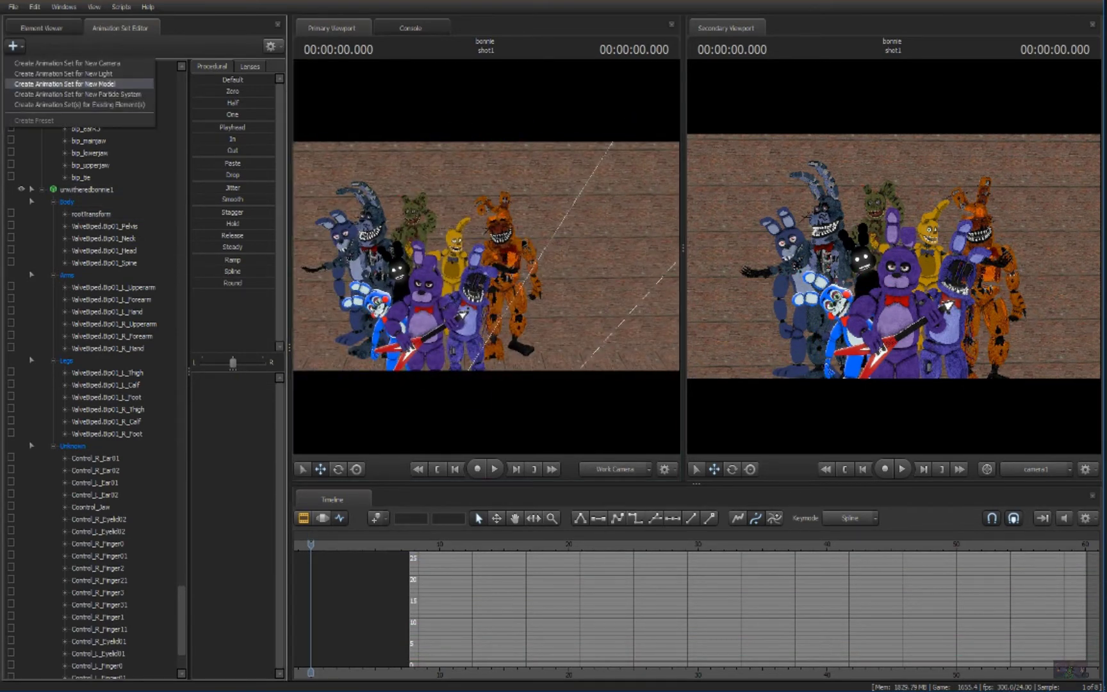
click(78, 84)
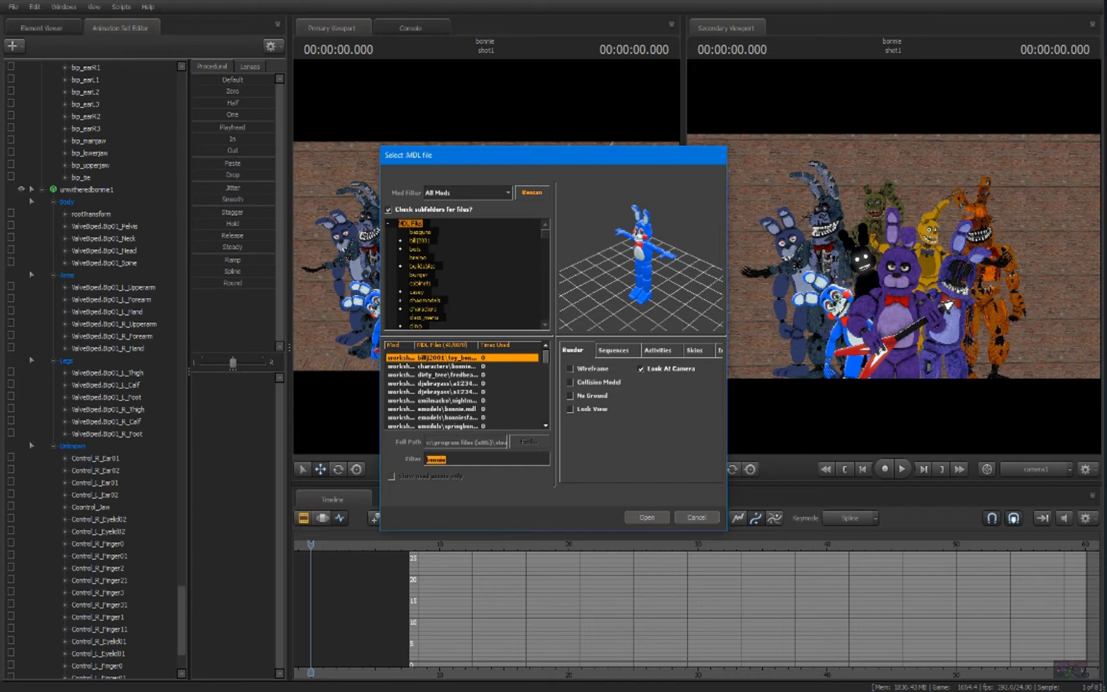
text(plus)
key(Down)
key(Down)
key(Down)
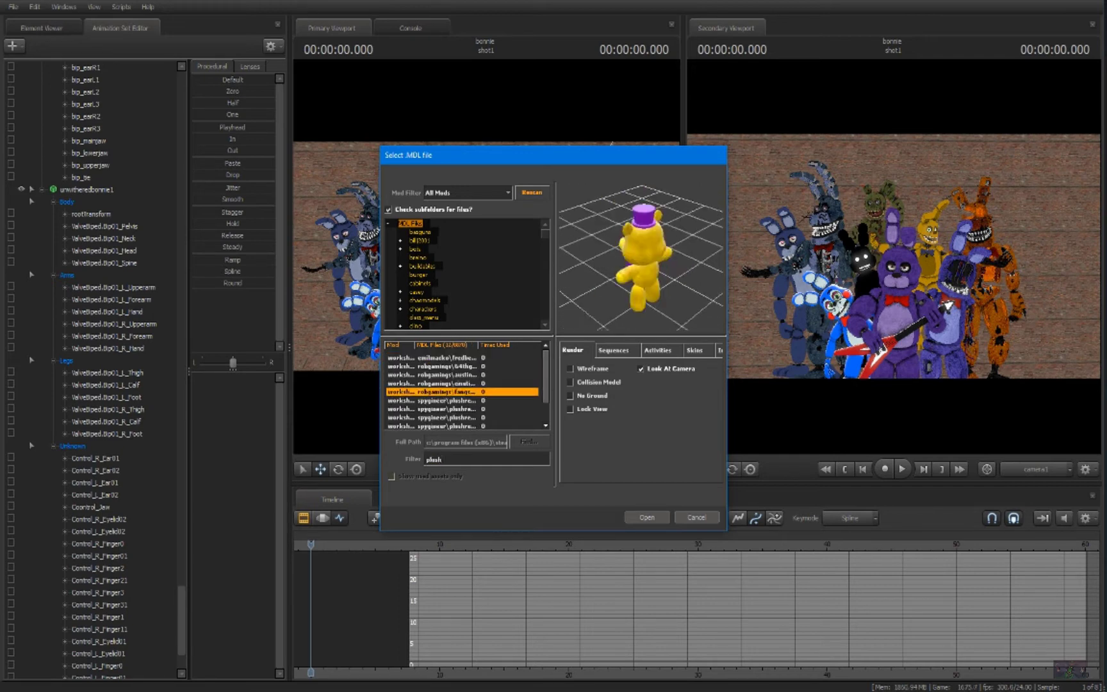
key(Down)
key(Down)
key(Down)
key(Up)
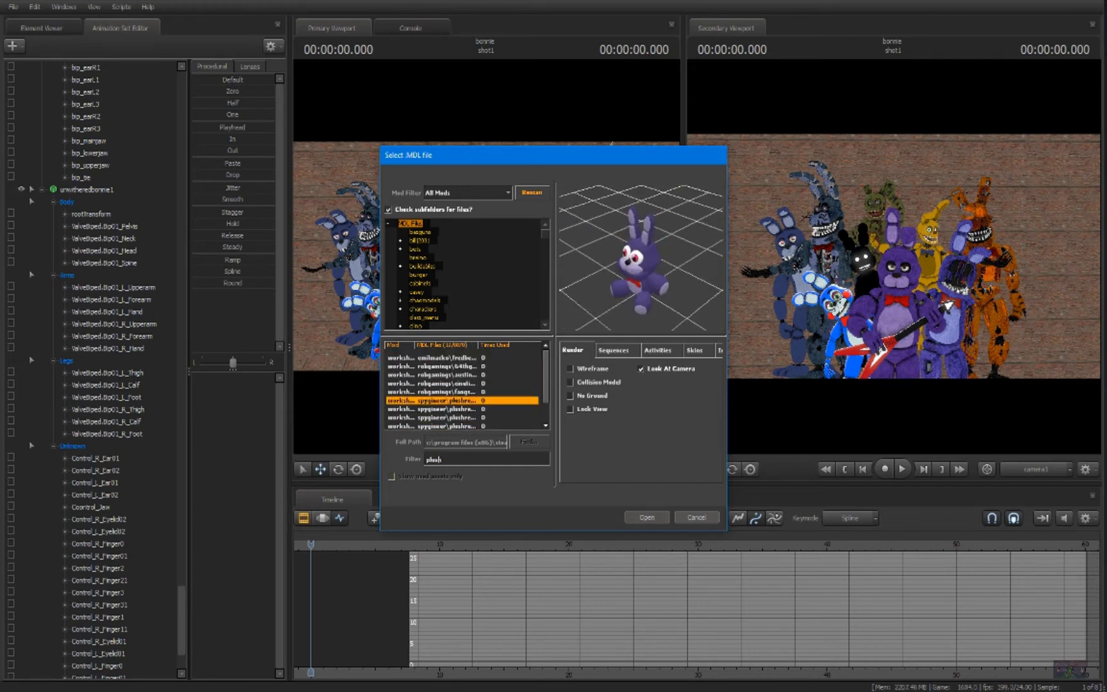
key(Return)
Step: Tuck the plush bunny between Nightmare Bonnie and Springtrap, and rotate its head and ears
mouse_move(485, 260)
mouse_down()
mouse_move(486, 215)
mouse_move(641, 147)
mouse_move(485, 216)
mouse_up()
click(91, 628)
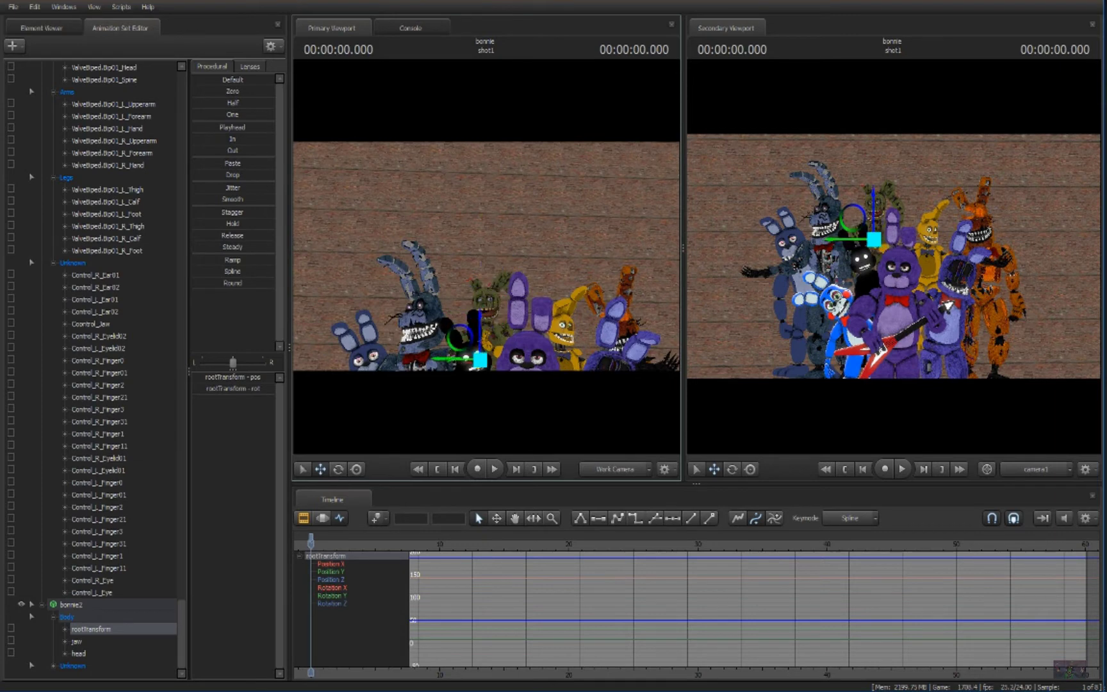
drag(486, 259, 485, 216)
click(78, 653)
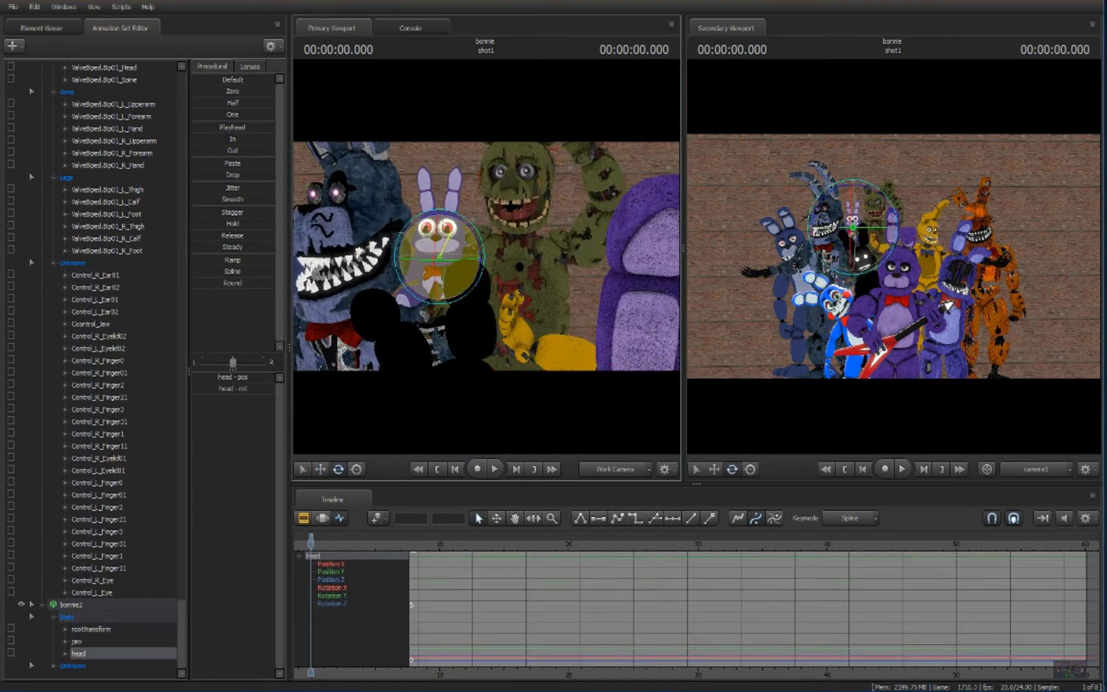
click(71, 604)
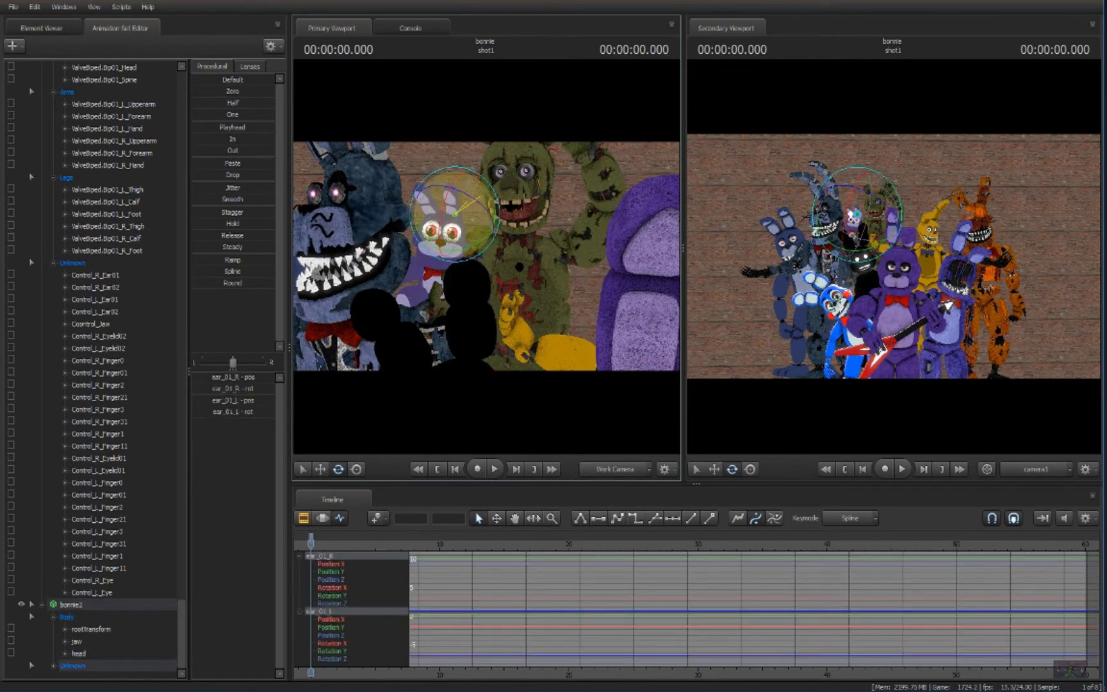
drag(485, 260, 504, 197)
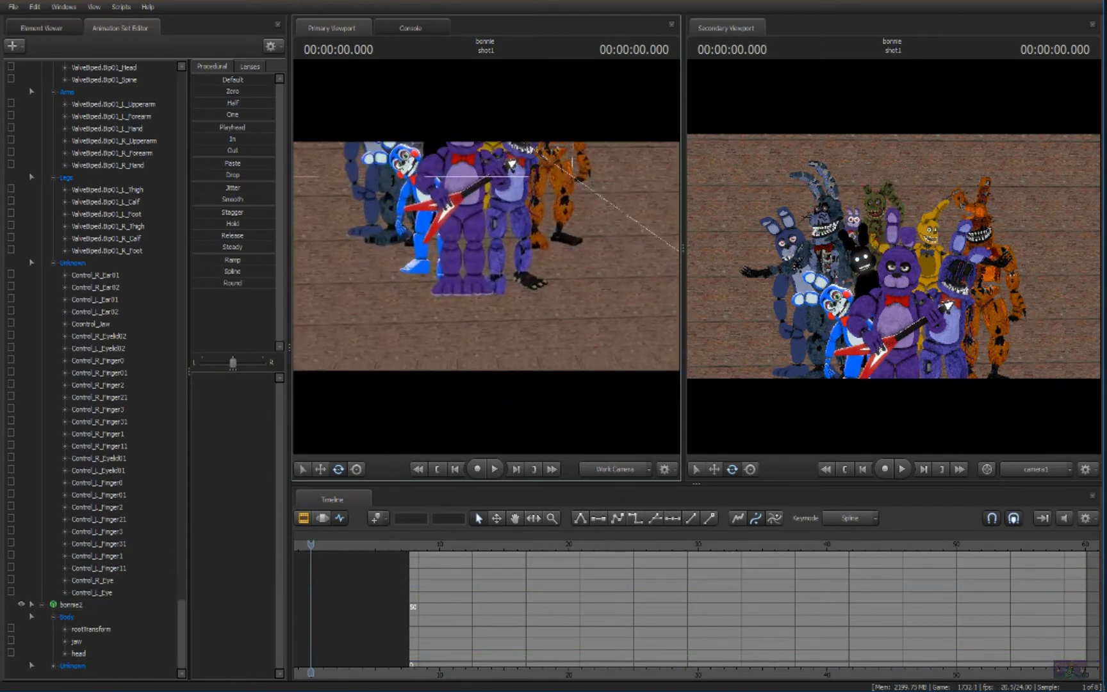
click(504, 198)
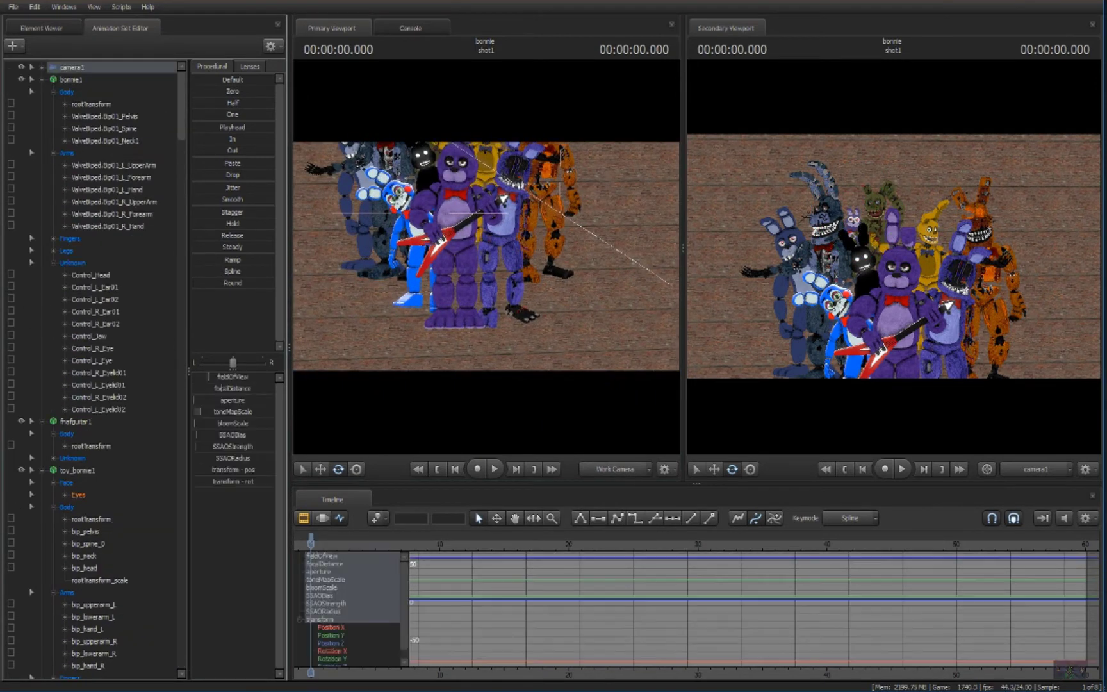
Step: Nudge the shot camera closer and load a Springtrap model into the scene
drag(505, 198, 502, 198)
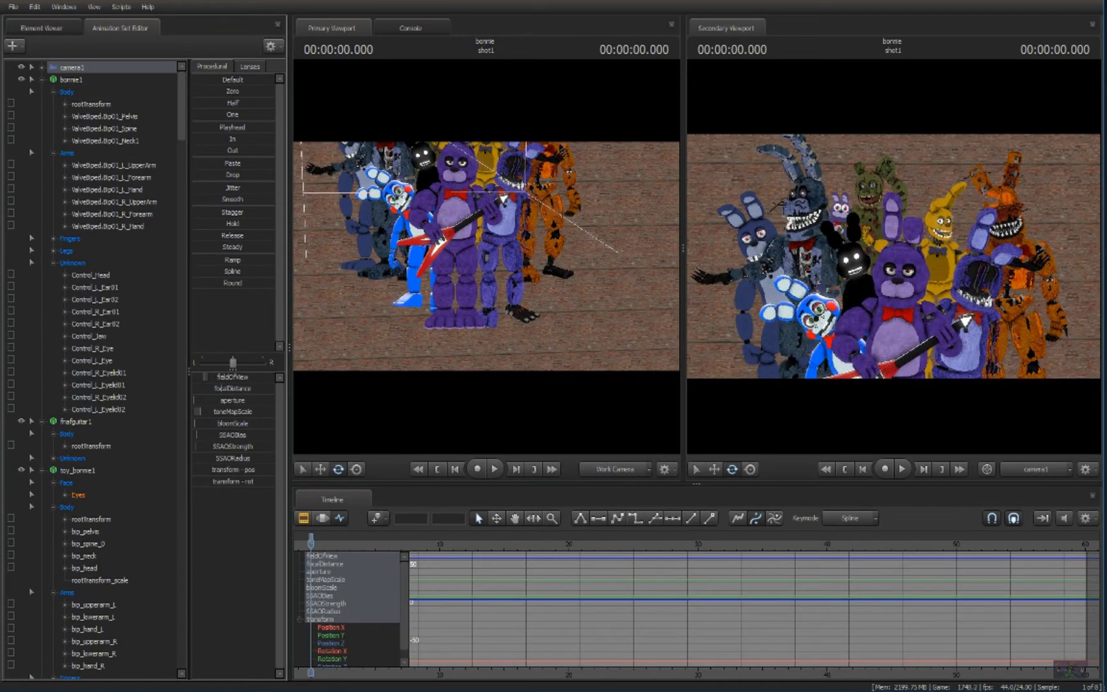
click(13, 45)
click(69, 64)
text(trap)
key(Down)
key(Down)
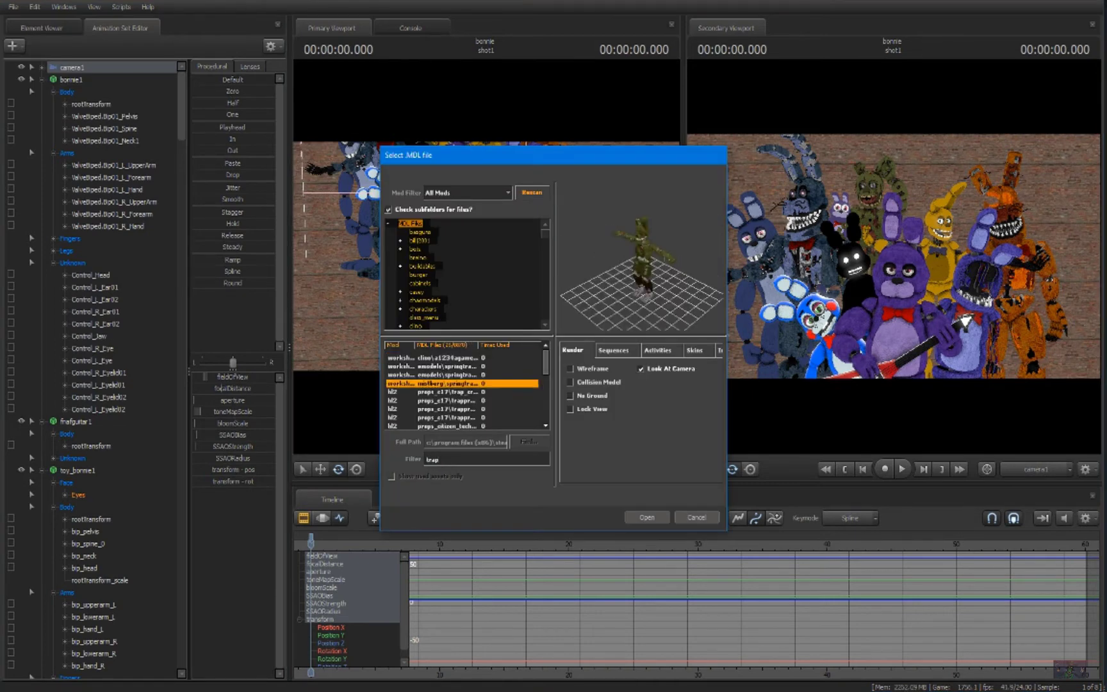
key(Down)
key(Down)
key(Down)
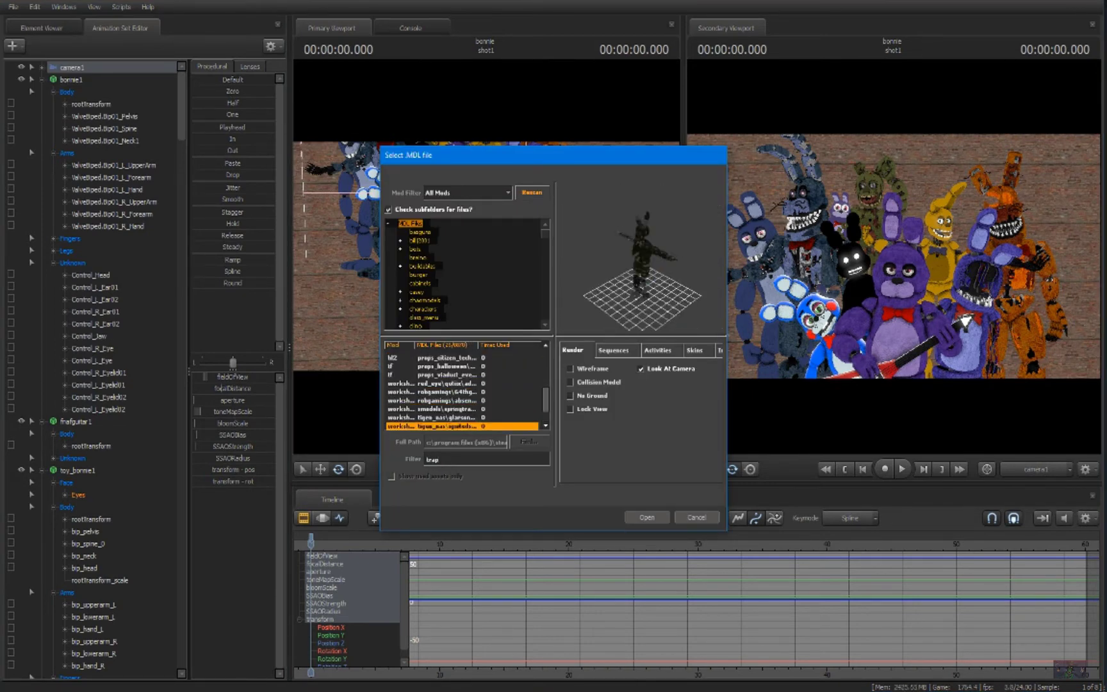
key(Down)
key(Return)
Step: Move Springtrap back into the character group
key(f)
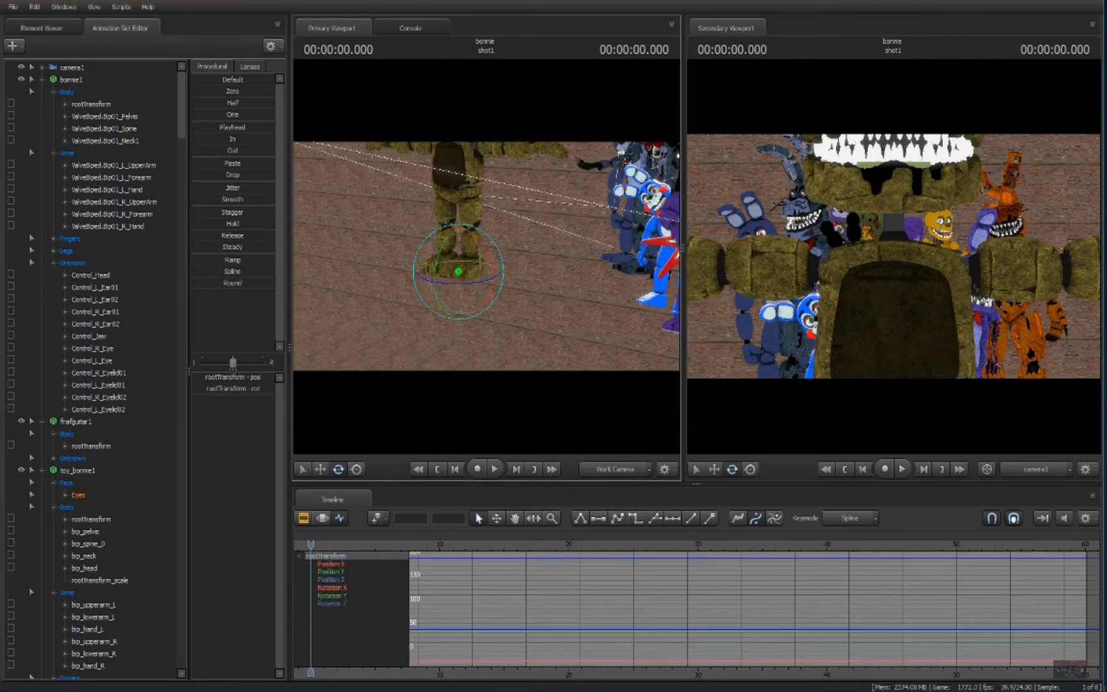
mouse_move(458, 273)
mouse_down()
mouse_move(526, 305)
mouse_move(573, 258)
mouse_up()
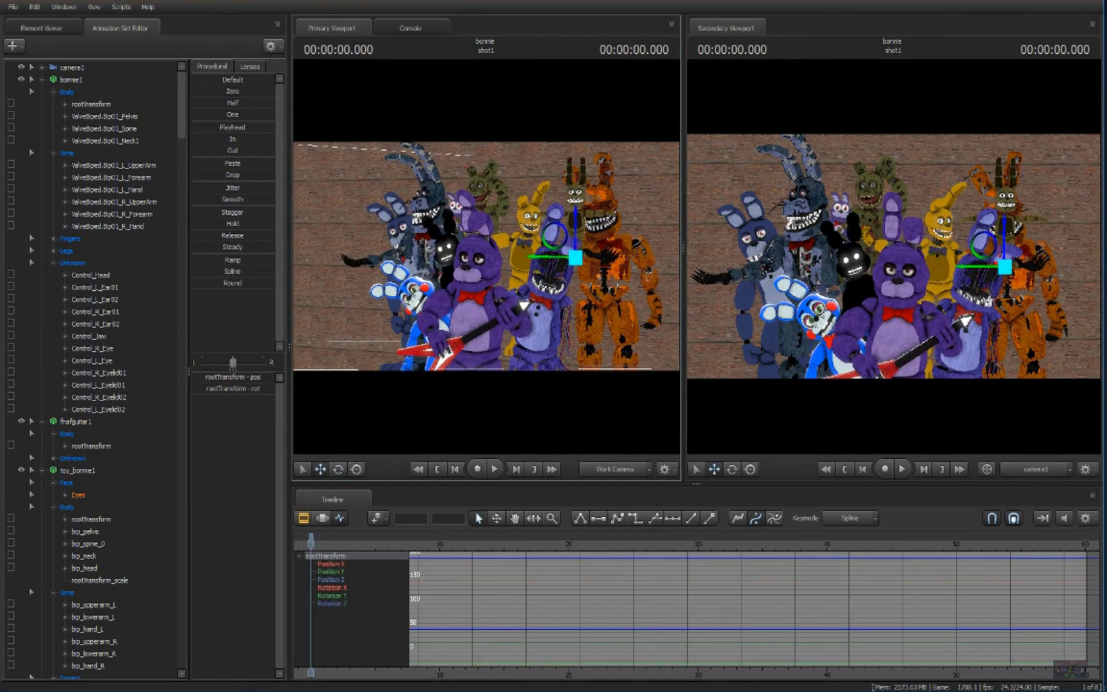
key(f)
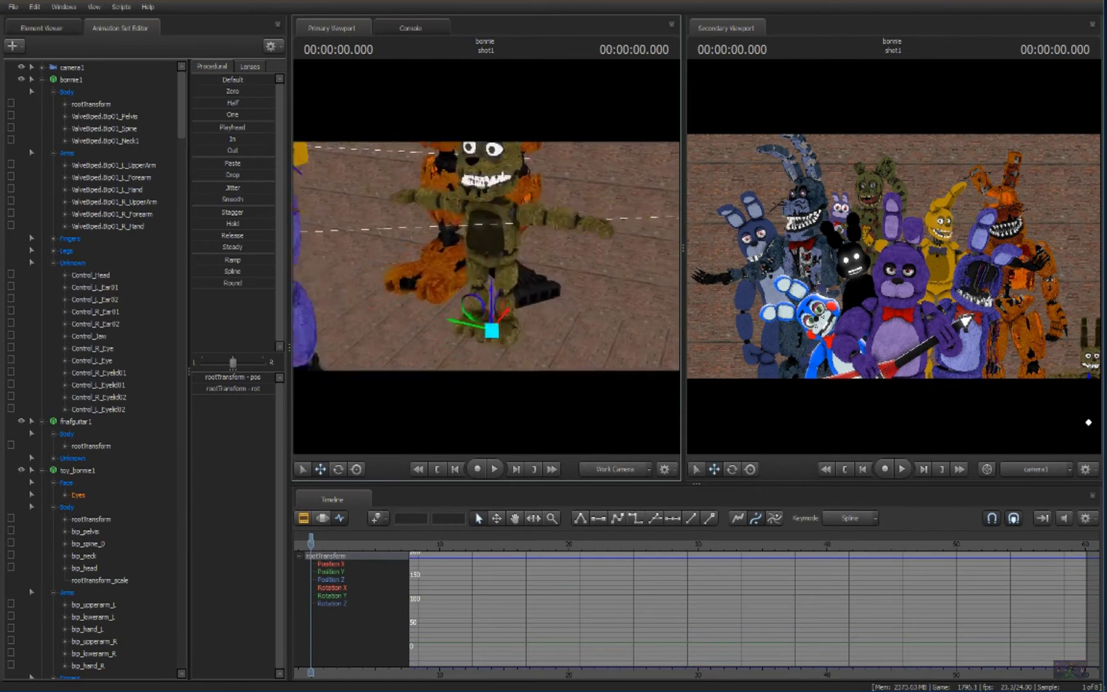
mouse_move(492, 329)
mouse_down()
mouse_move(506, 248)
mouse_move(566, 230)
mouse_up()
Step: Rotate Springtrap's right upper arm, forearm and finger
key(f)
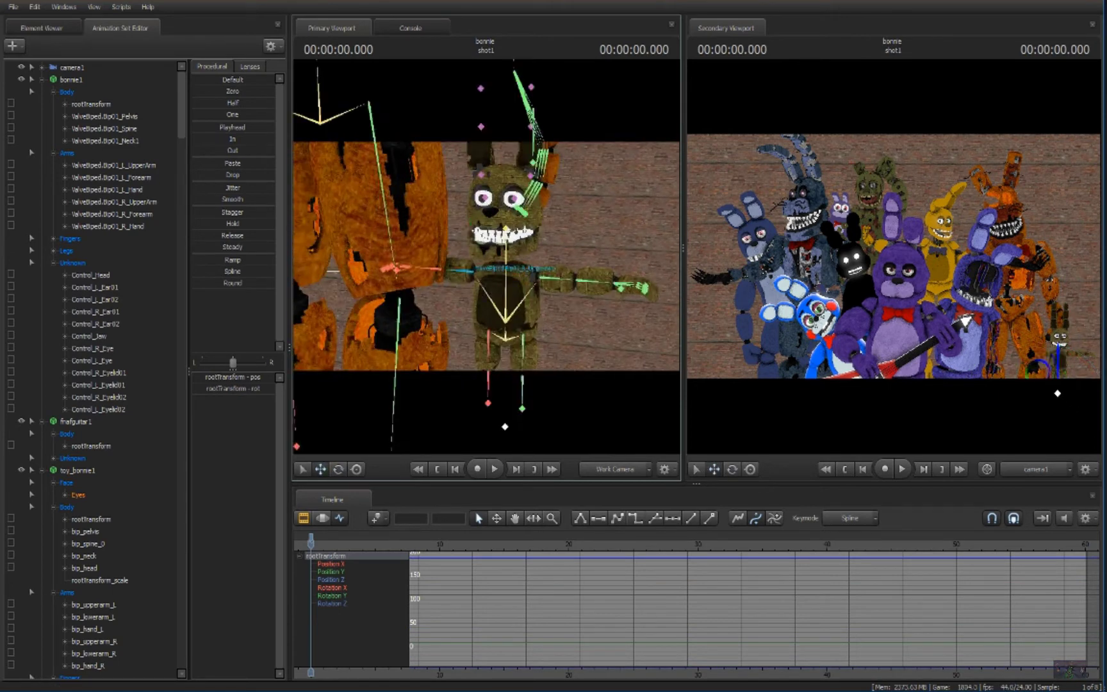
click(470, 272)
key(e)
key(f)
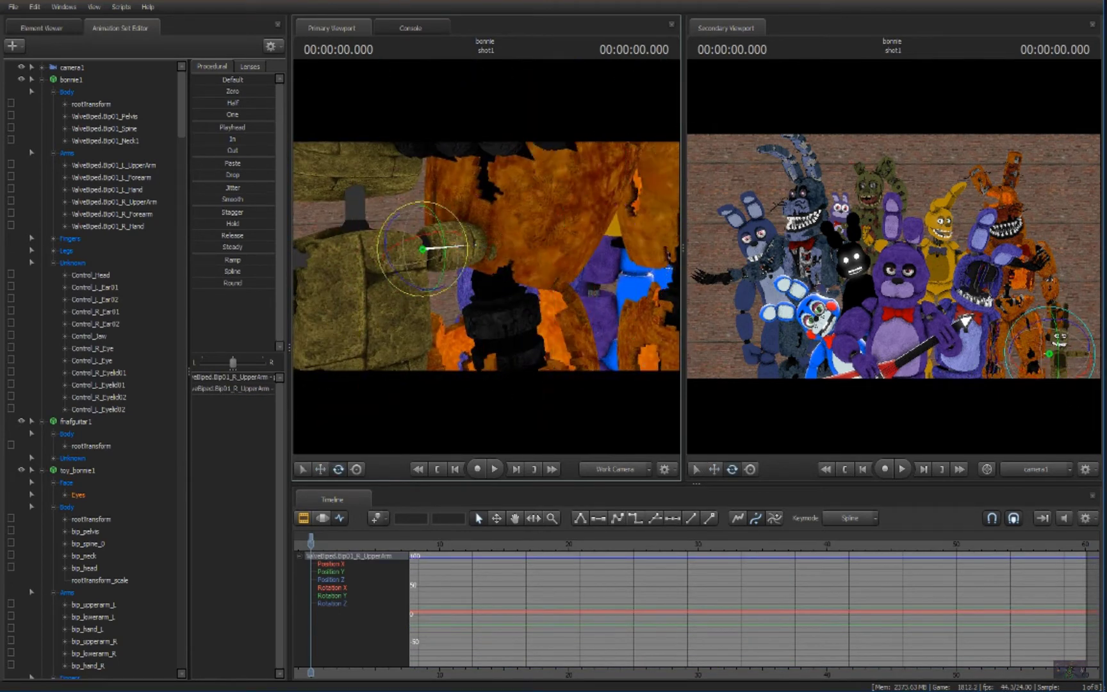
click(476, 241)
key(f)
click(567, 173)
key(f)
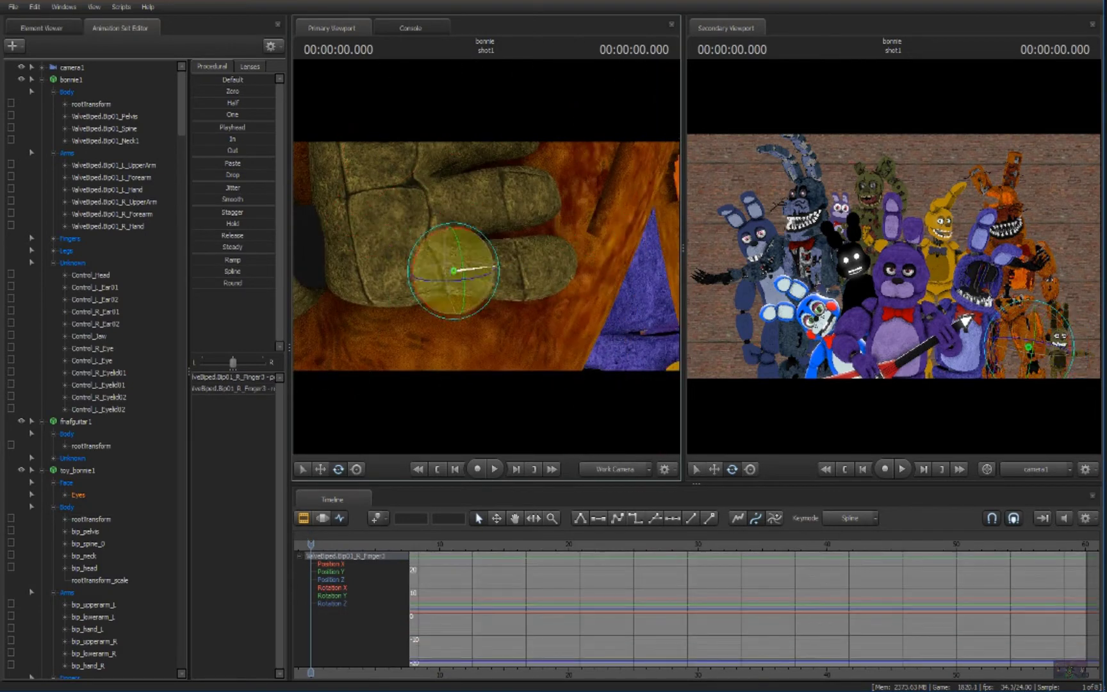
scroll(507, 217, down, 5)
Step: Rotate Springtrap's left upper arm and left forearm
click(506, 216)
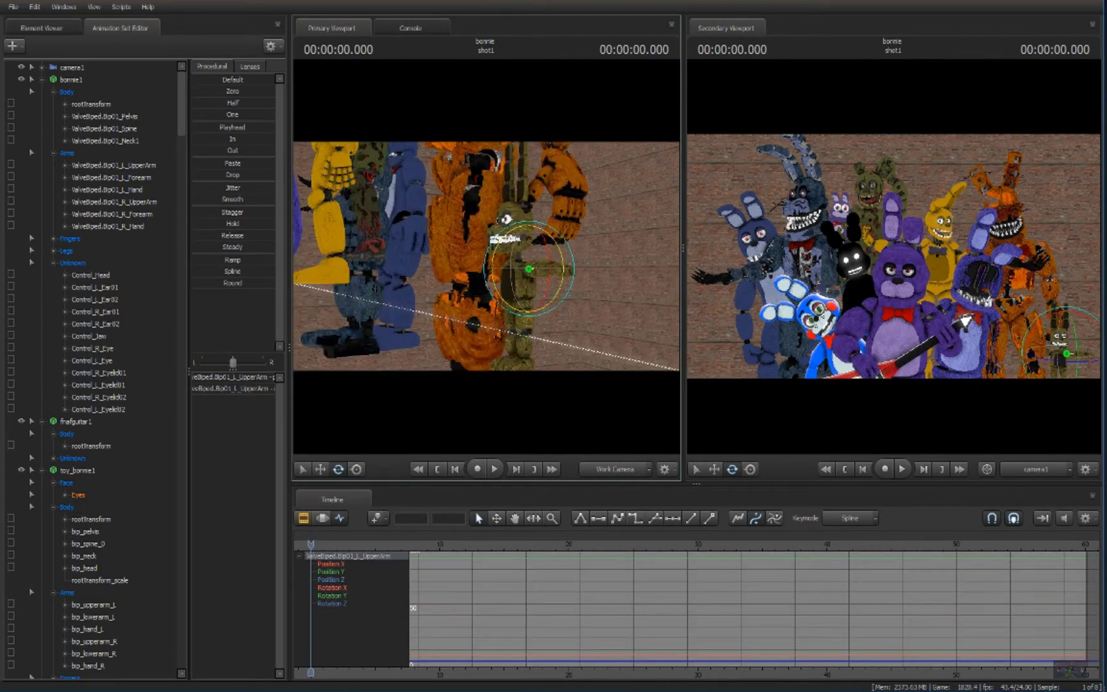
key(f)
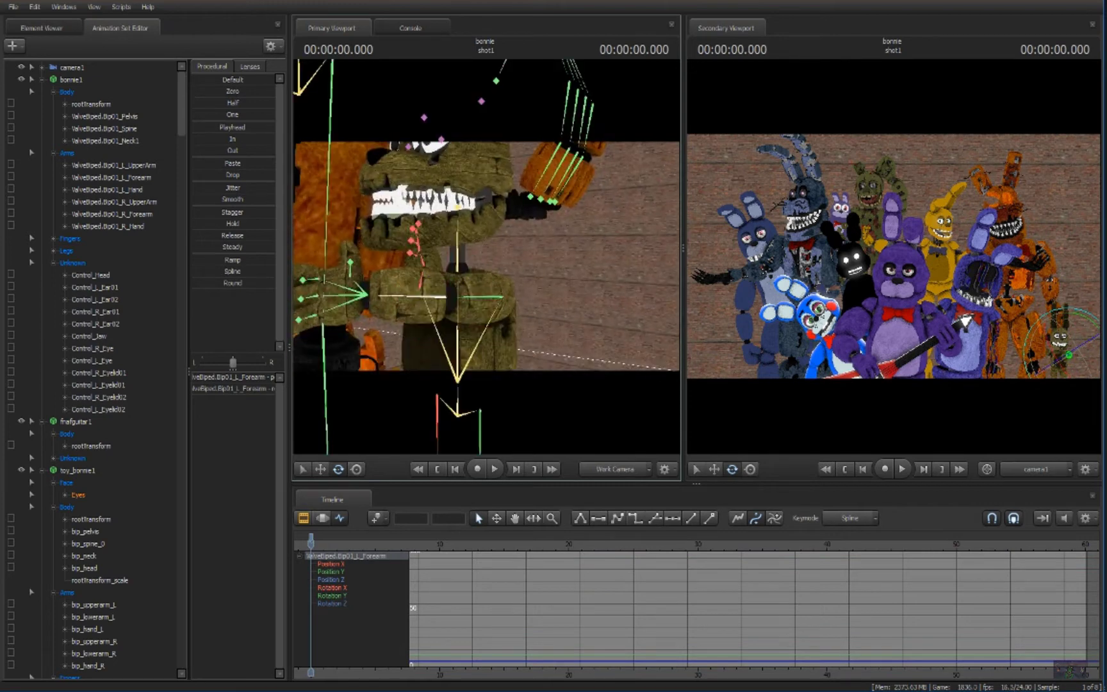
ctrl+click(407, 320)
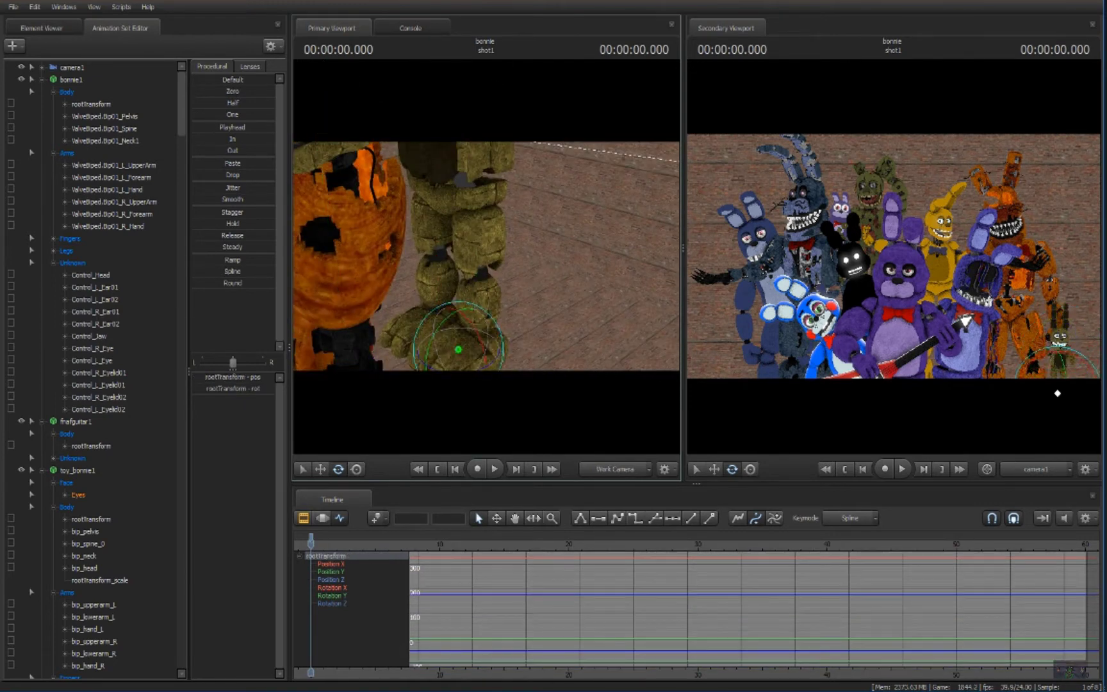
key(f)
key(e)
mouse_move(471, 216)
mouse_down()
mouse_move(485, 259)
mouse_move(450, 208)
mouse_up()
Step: Adjust Springtrap's spine, left forearm, left hand and right ear segments
ctrl+click(428, 301)
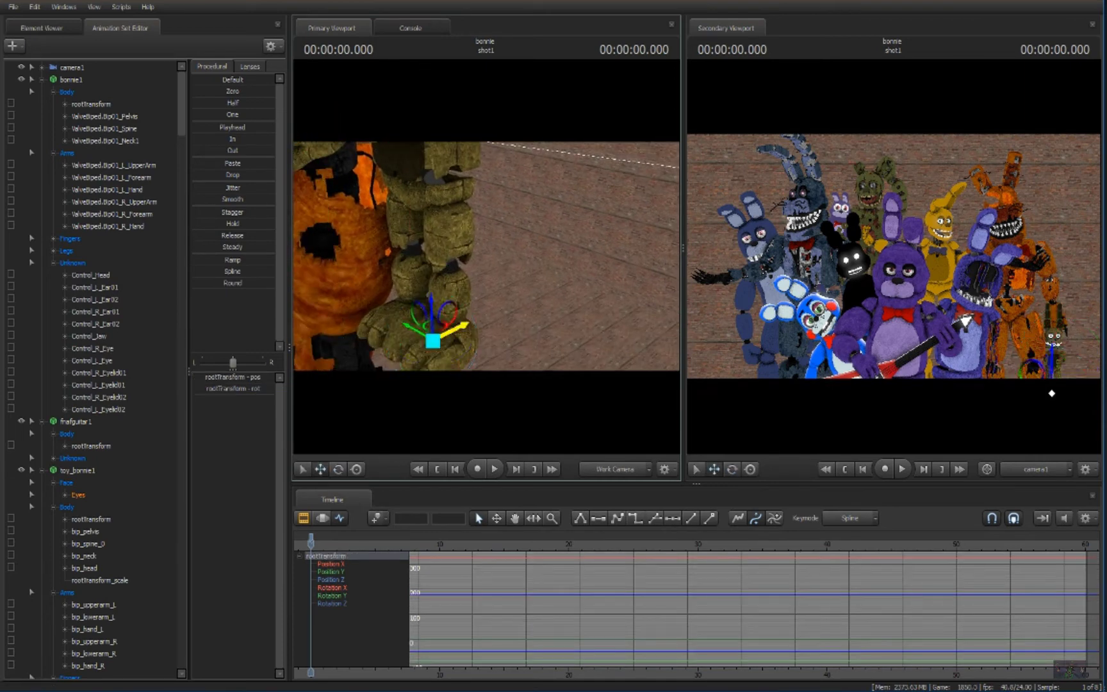
mouse_move(485, 259)
mouse_down()
mouse_move(466, 286)
mouse_move(538, 282)
mouse_move(485, 312)
mouse_up()
ctrl+click(490, 311)
click(424, 303)
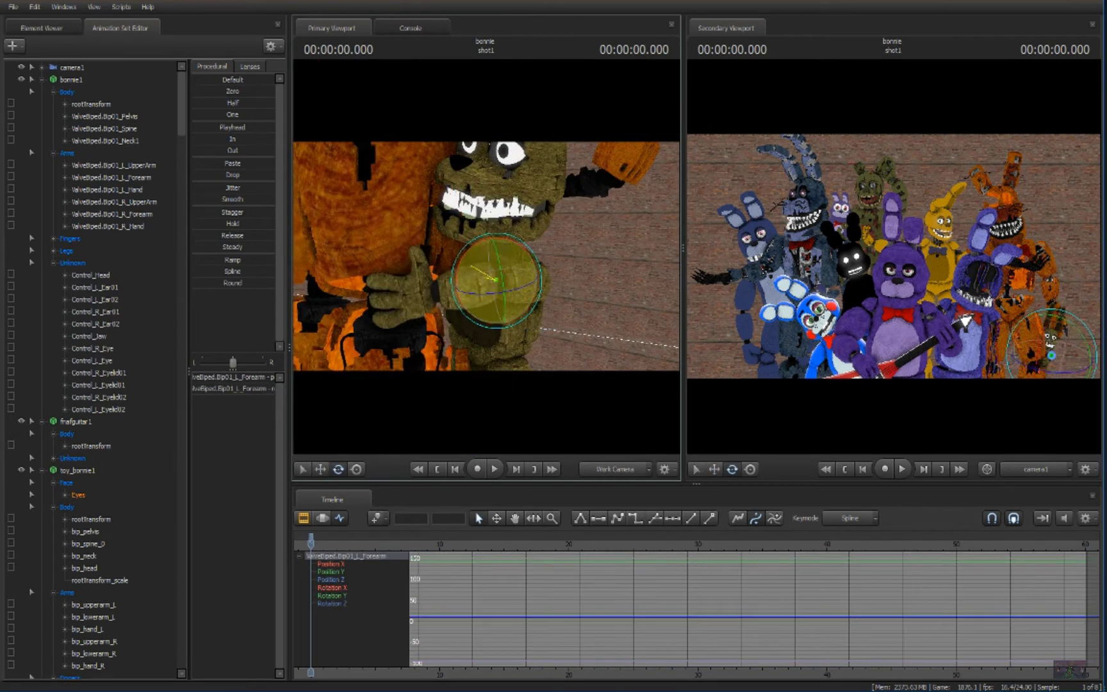
ctrl+click(436, 270)
drag(484, 260, 519, 286)
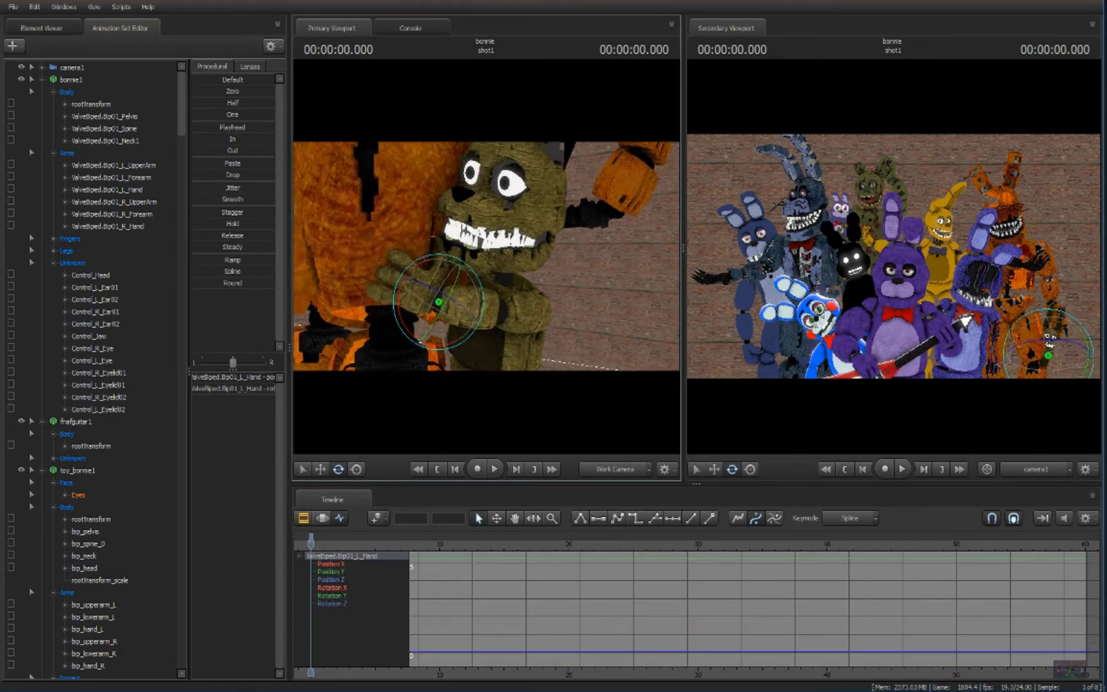
click(507, 289)
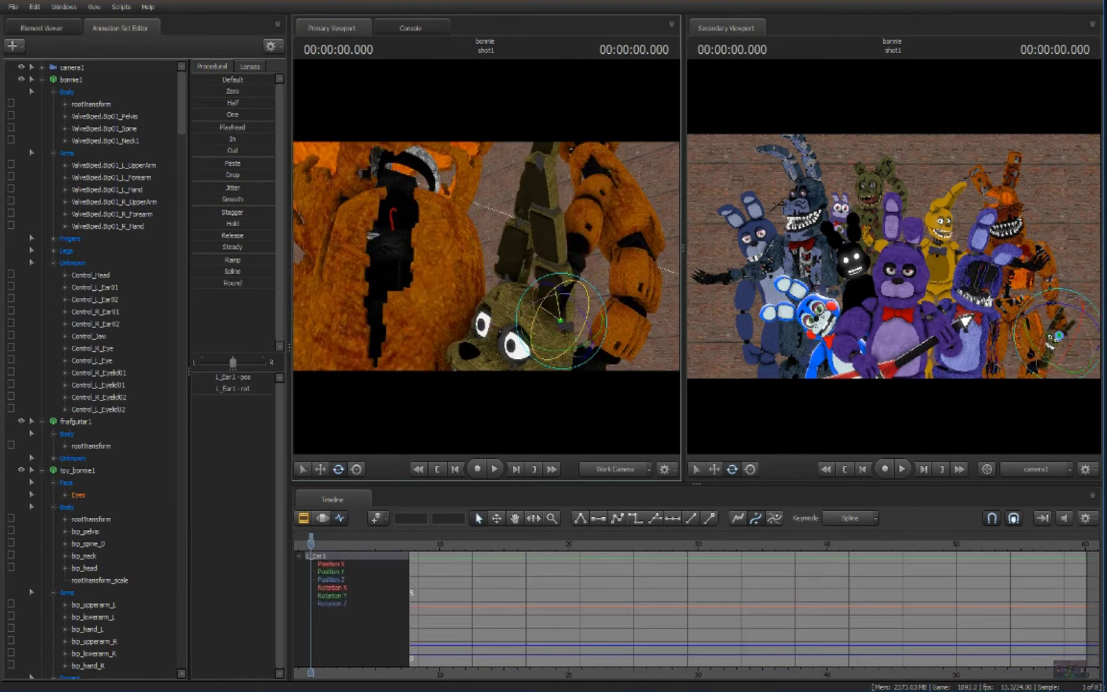
click(531, 200)
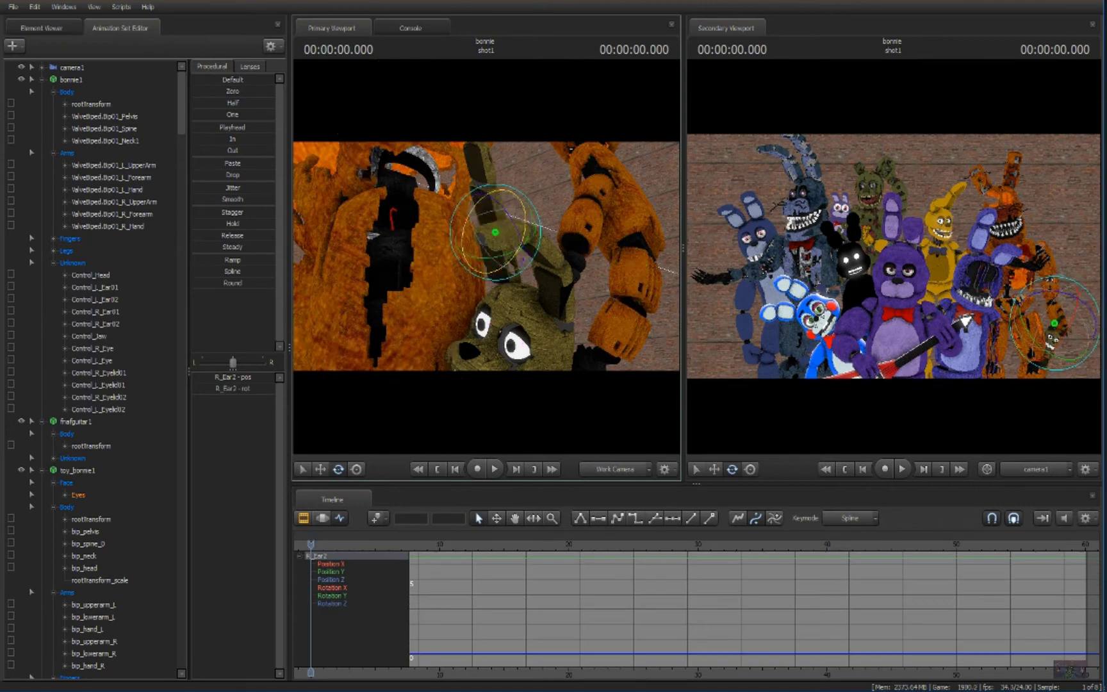
drag(485, 260, 436, 236)
scroll(95, 346, down, 10)
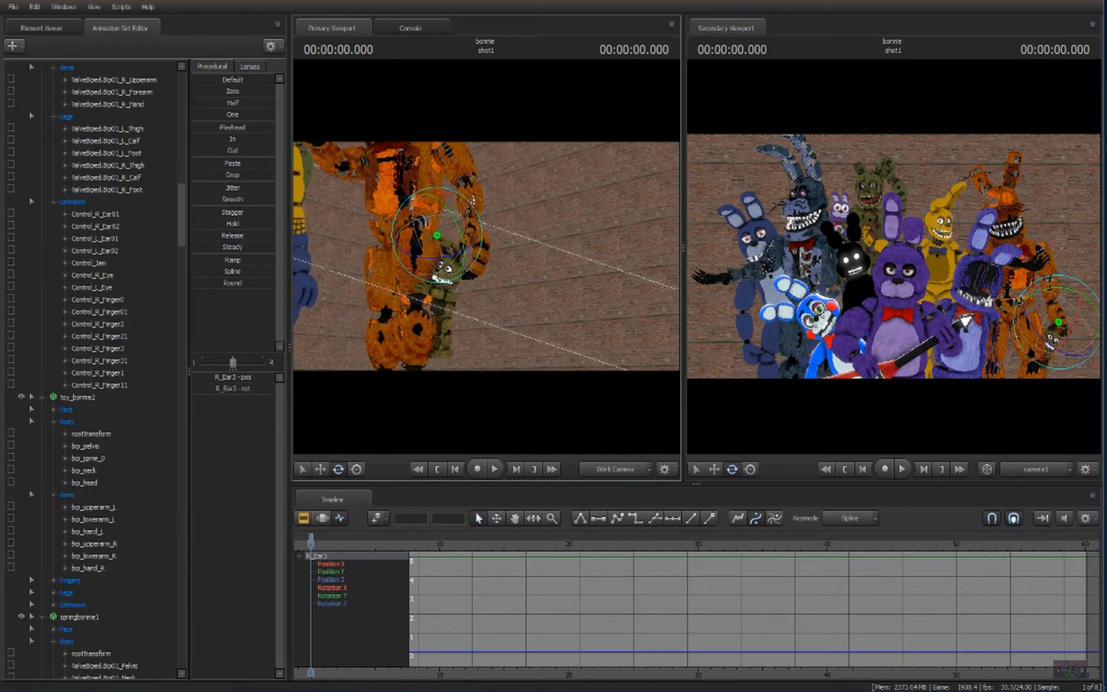
scroll(96, 346, down, 10)
scroll(95, 345, down, 10)
Step: Select the plushtrap's L_Eye and R_Eye, then clear the selection
click(82, 654)
shift+click(82, 665)
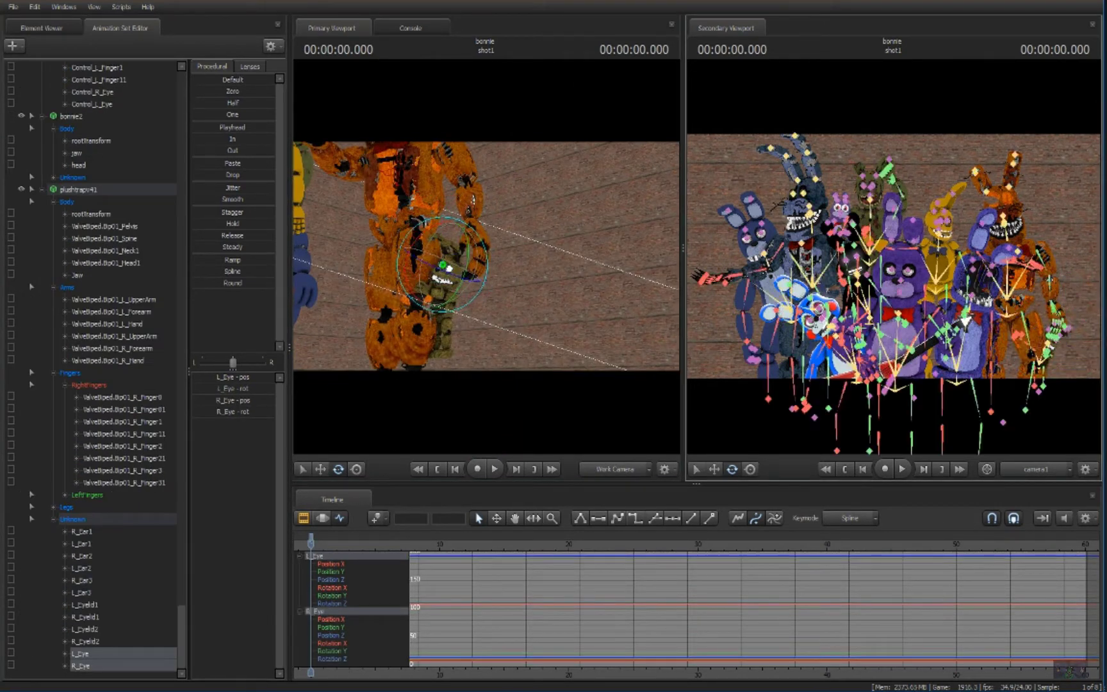
click(963, 320)
drag(484, 260, 449, 251)
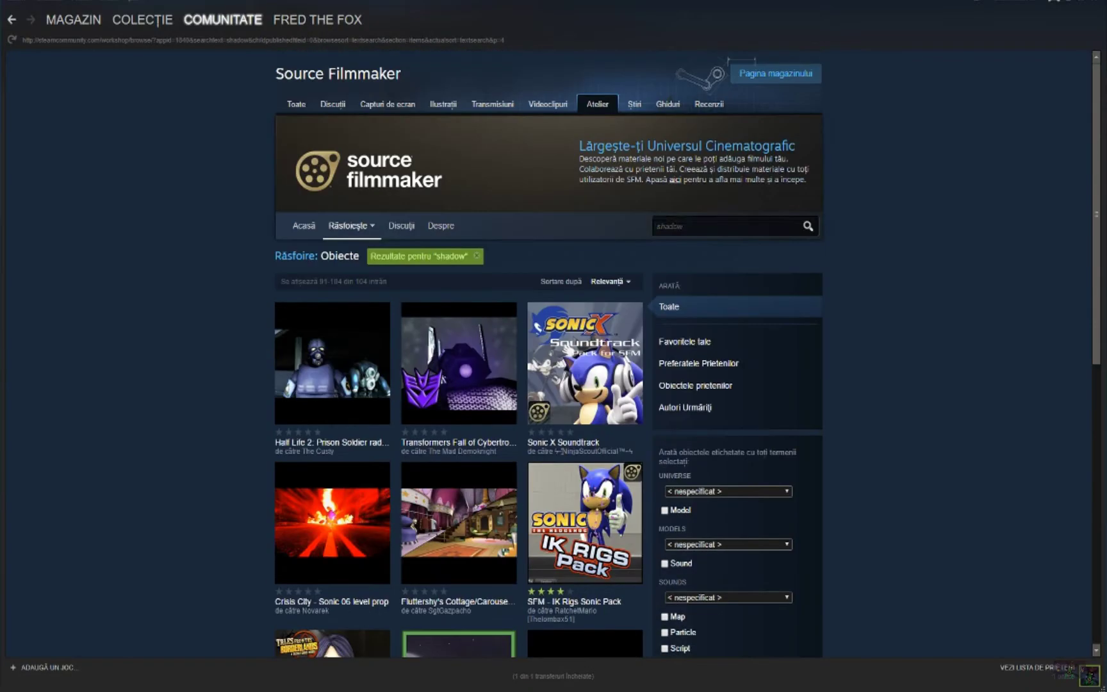
text(bon)
Step: Subscribe to Bonnet Textures on the Workshop, then begin a new model animation set in SFM
key(Return)
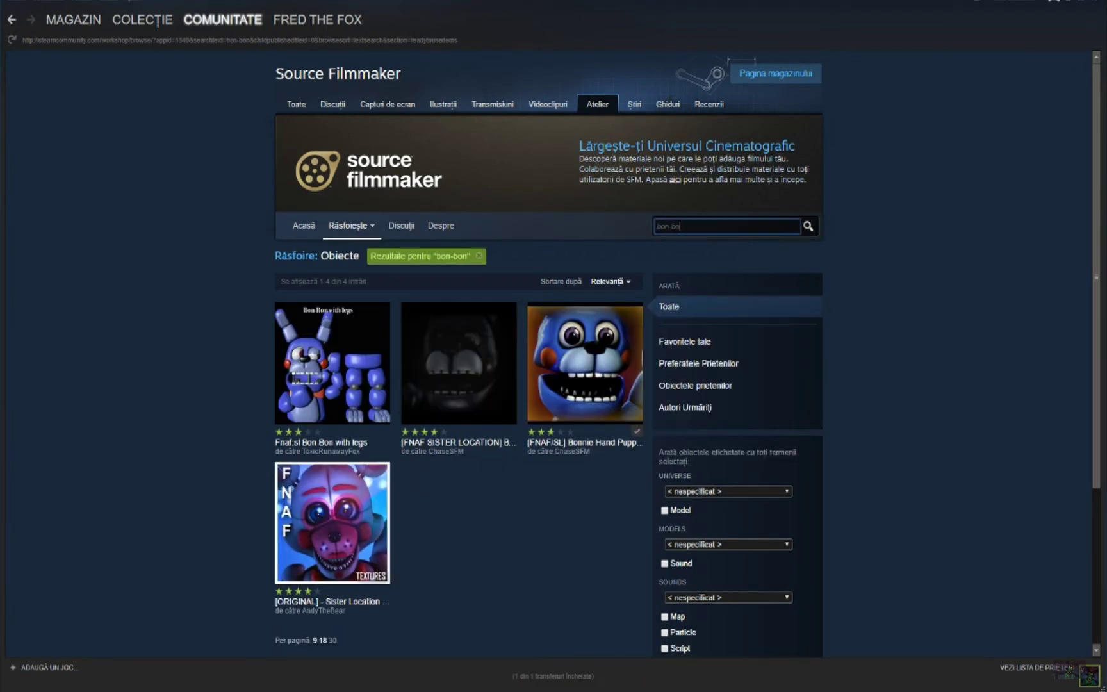
key(Return)
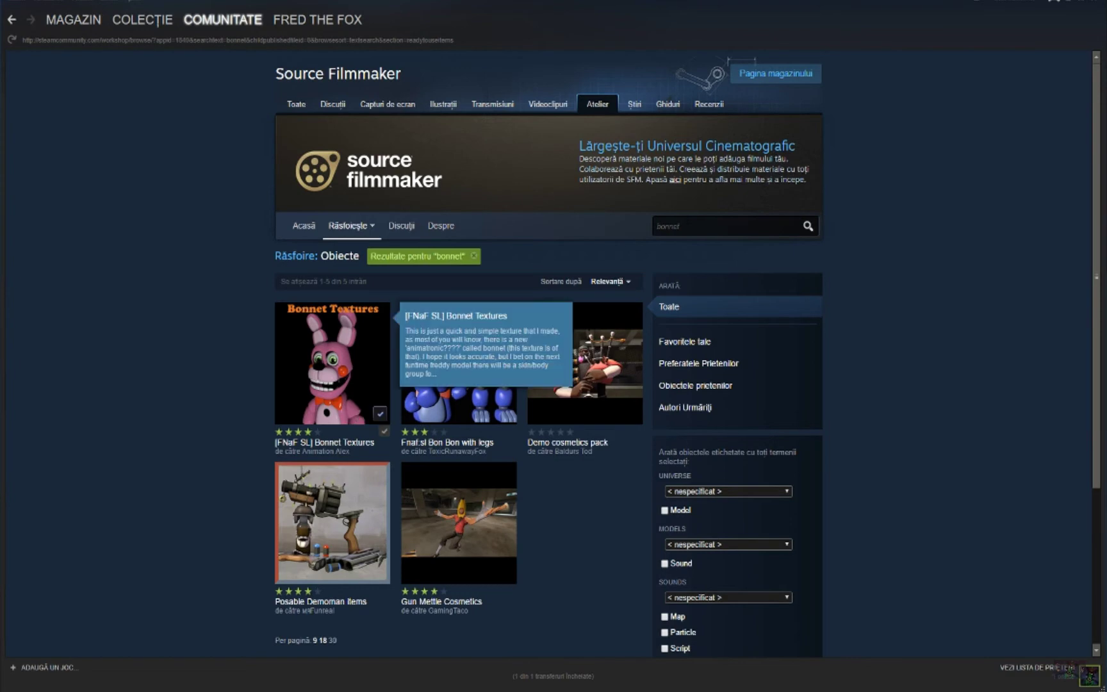
click(372, 411)
click(234, 645)
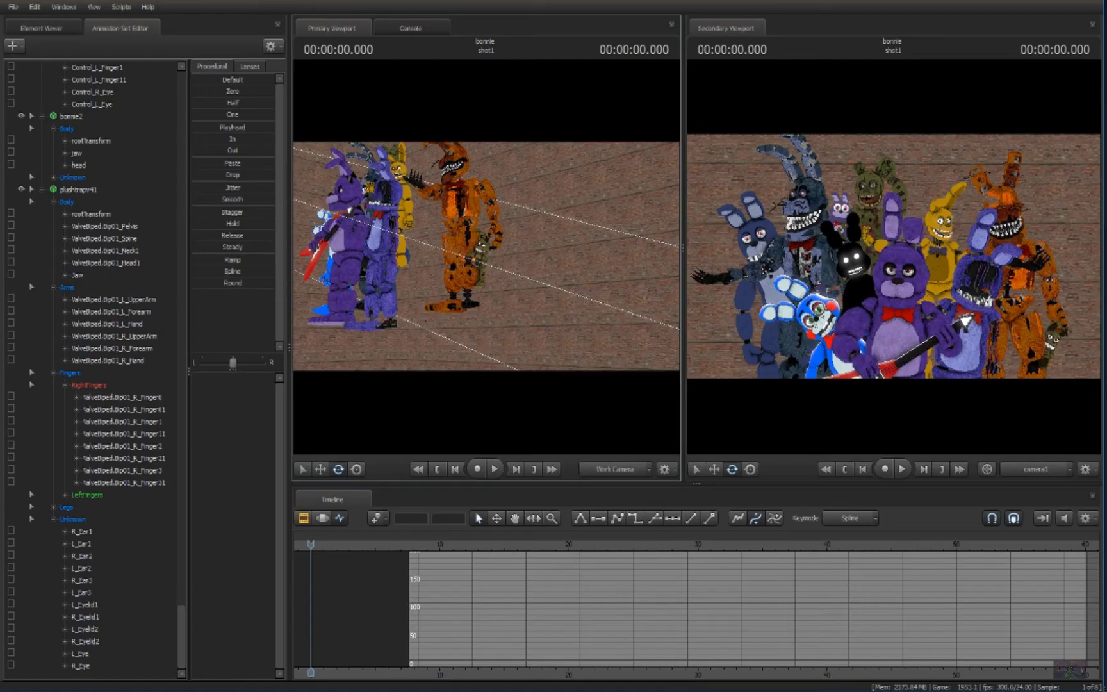
click(13, 45)
click(74, 53)
text(bon)
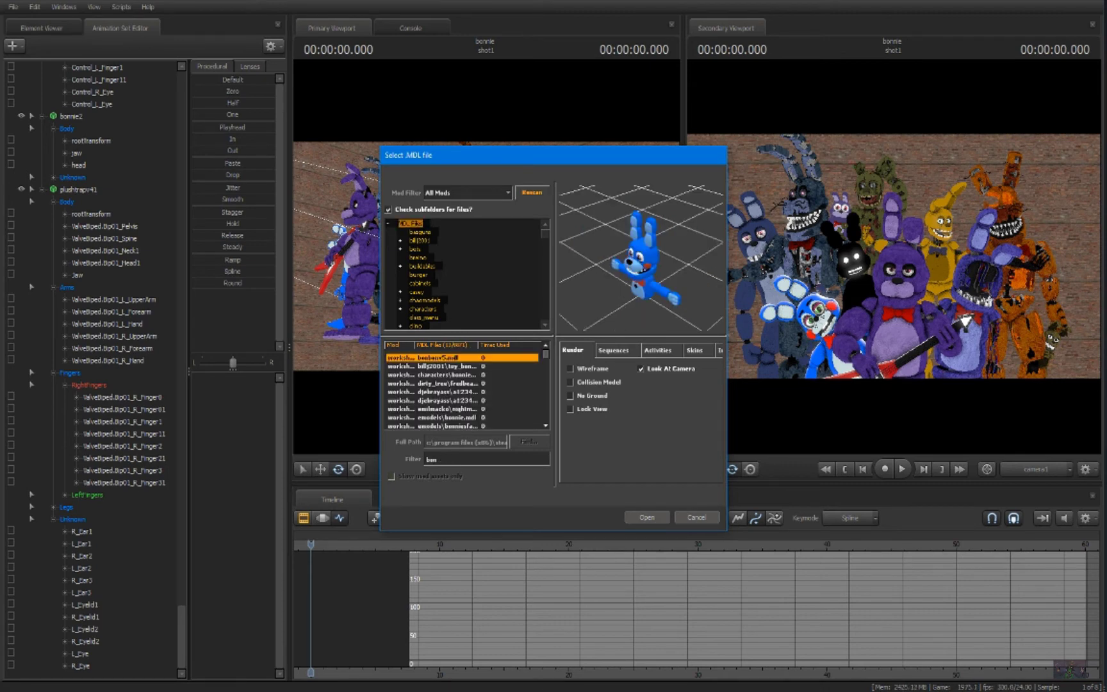
Step: Load bonbon.mdl and move its rootTransform to the crowd's front-left
key(Return)
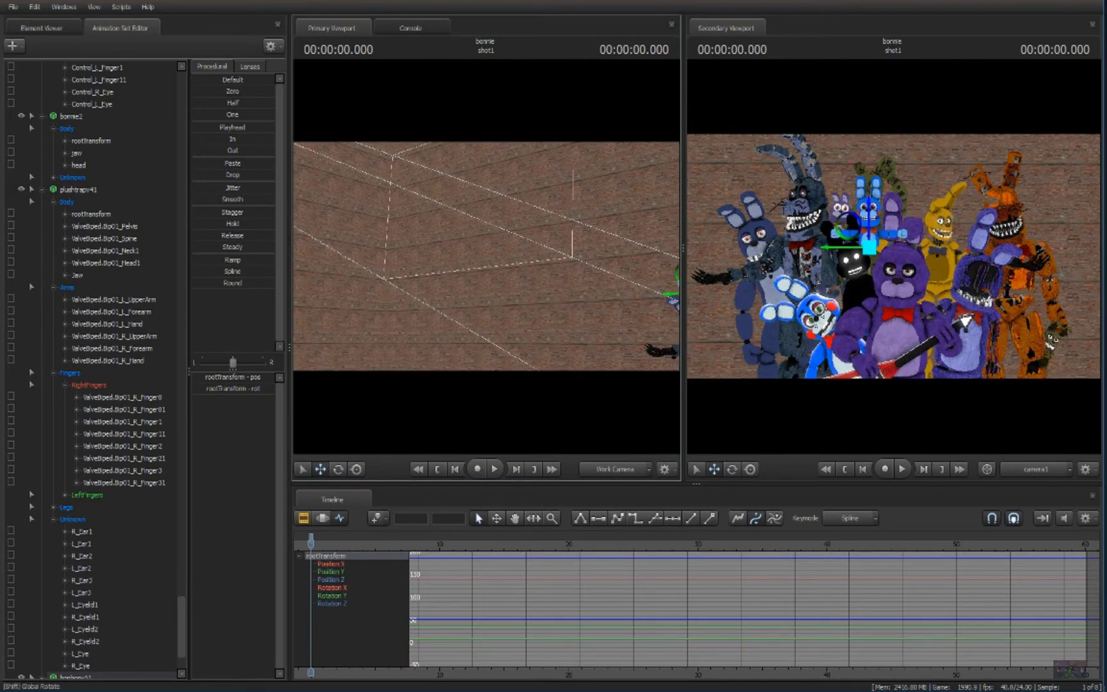
right_click(102, 603)
click(91, 628)
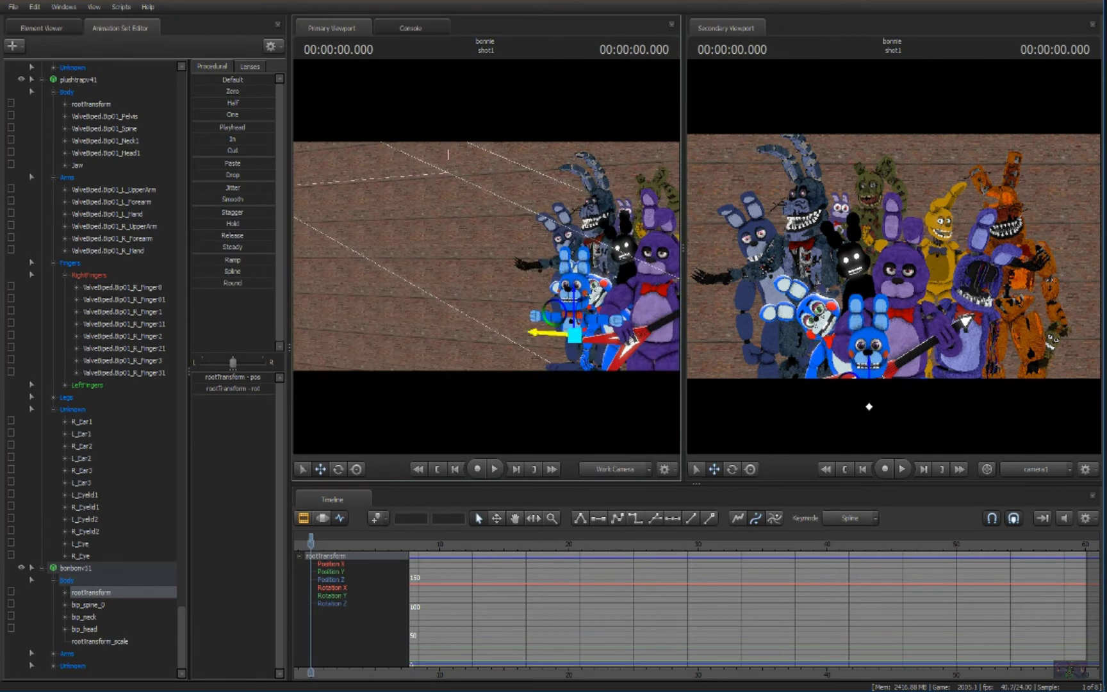
drag(869, 246, 701, 408)
Step: Rotate the first Bon-Bon's right lower arm and a head bone
click(709, 368)
key(e)
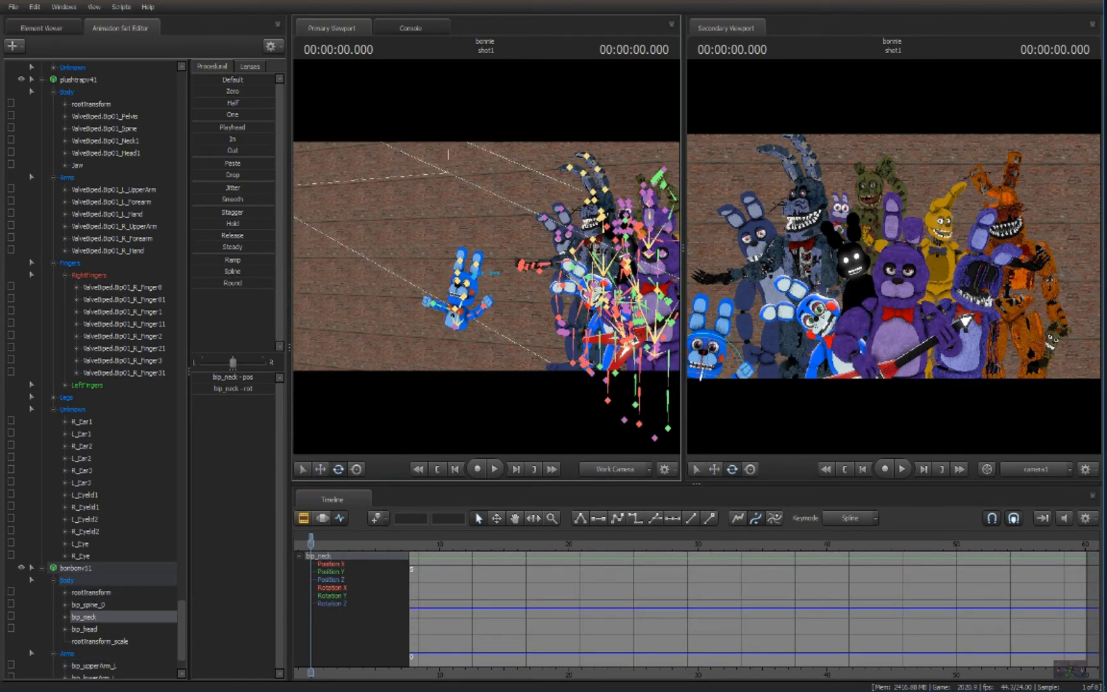
ctrl+click(474, 264)
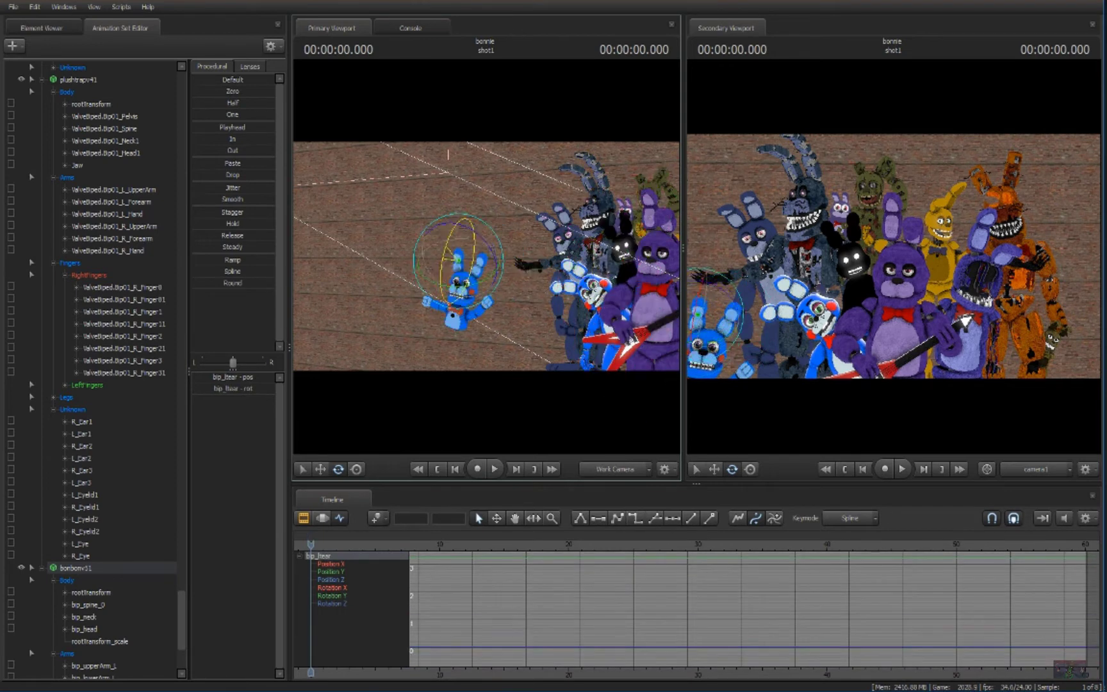
drag(484, 260, 458, 259)
Step: Load a second bonbon model and bake its procedural bones
click(13, 44)
click(52, 57)
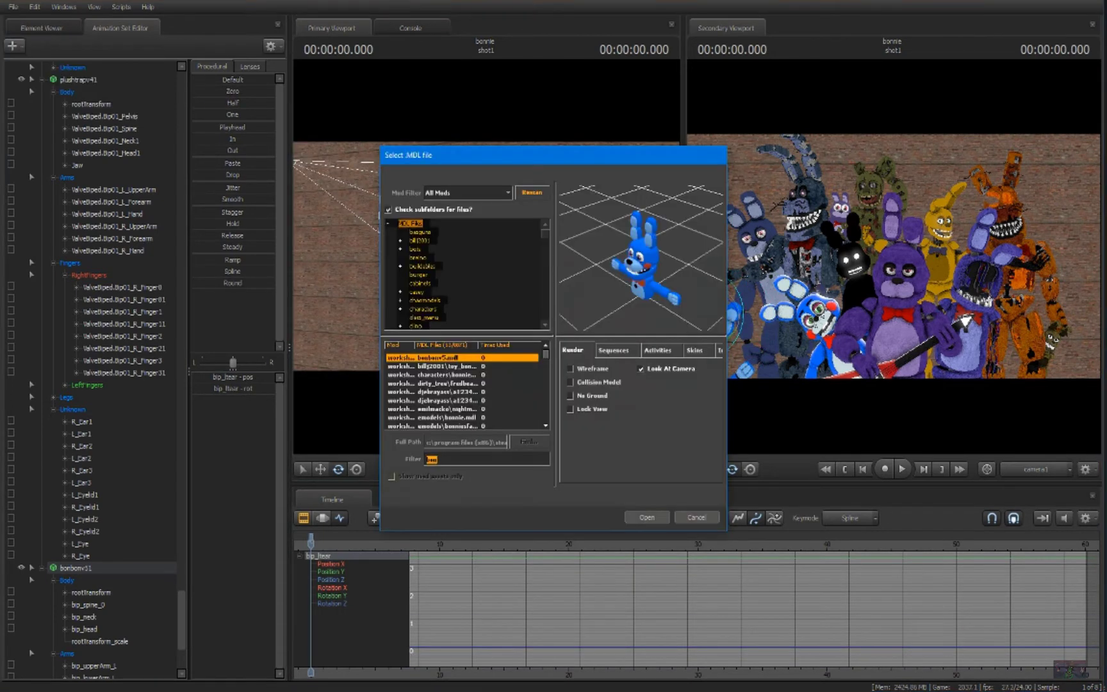
double_click(444, 358)
right_click(97, 488)
click(236, 615)
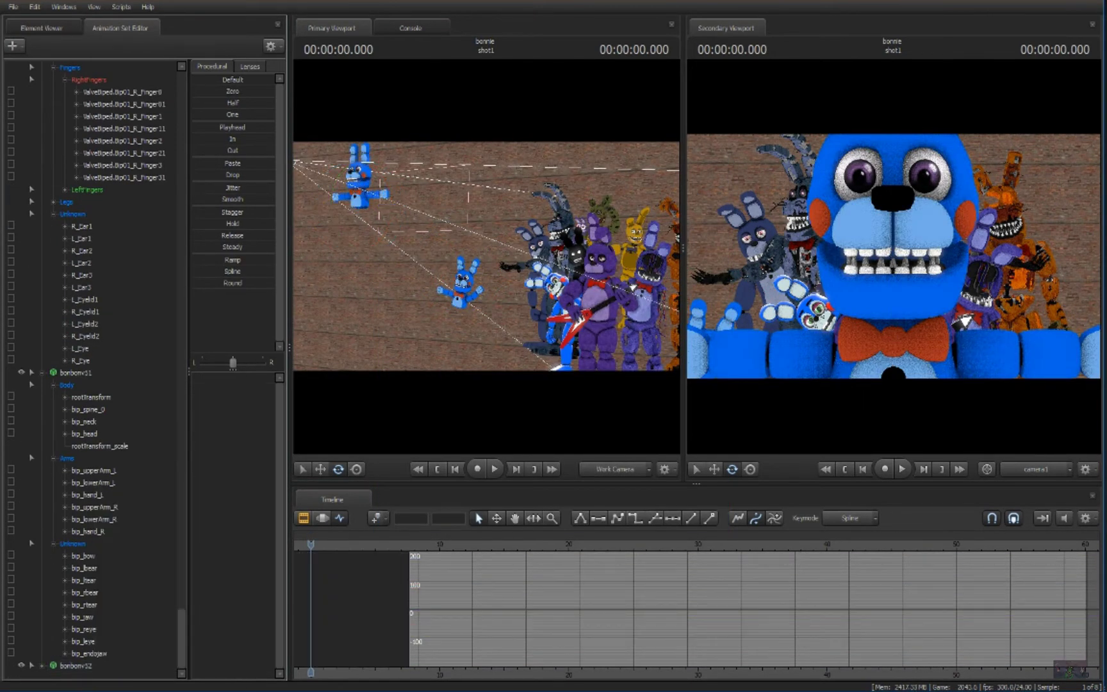
click(100, 446)
Step: Move the second Bon-Bon's rootTransform up to the top right of the crowd
right_click(69, 665)
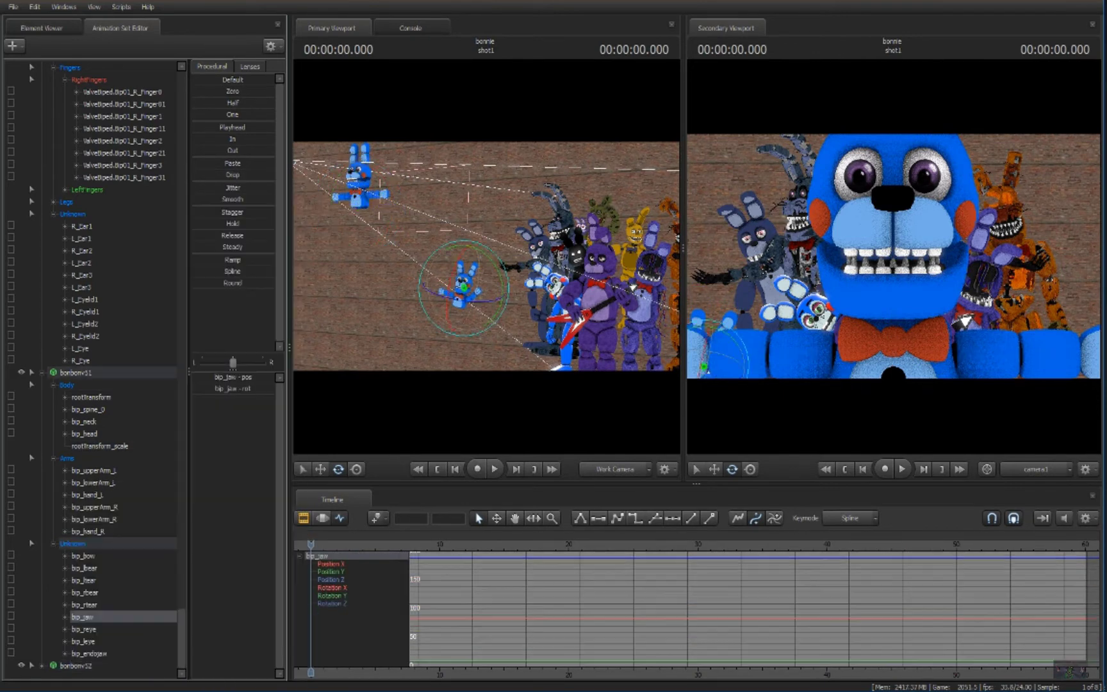
click(100, 641)
click(99, 592)
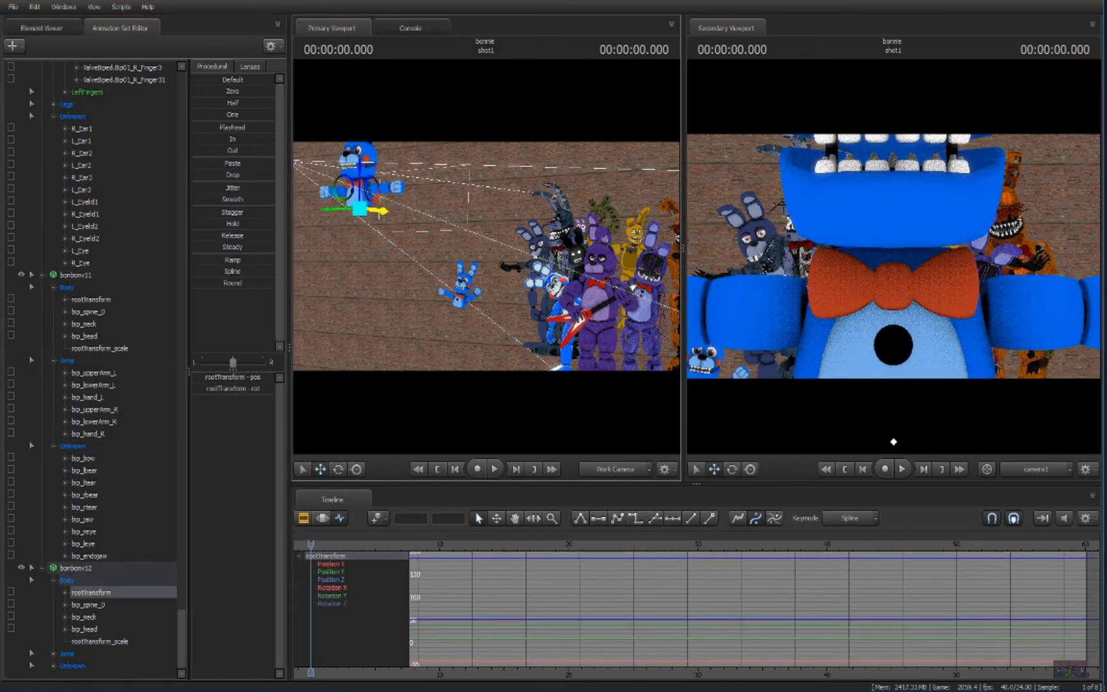
drag(359, 205, 588, 238)
click(100, 641)
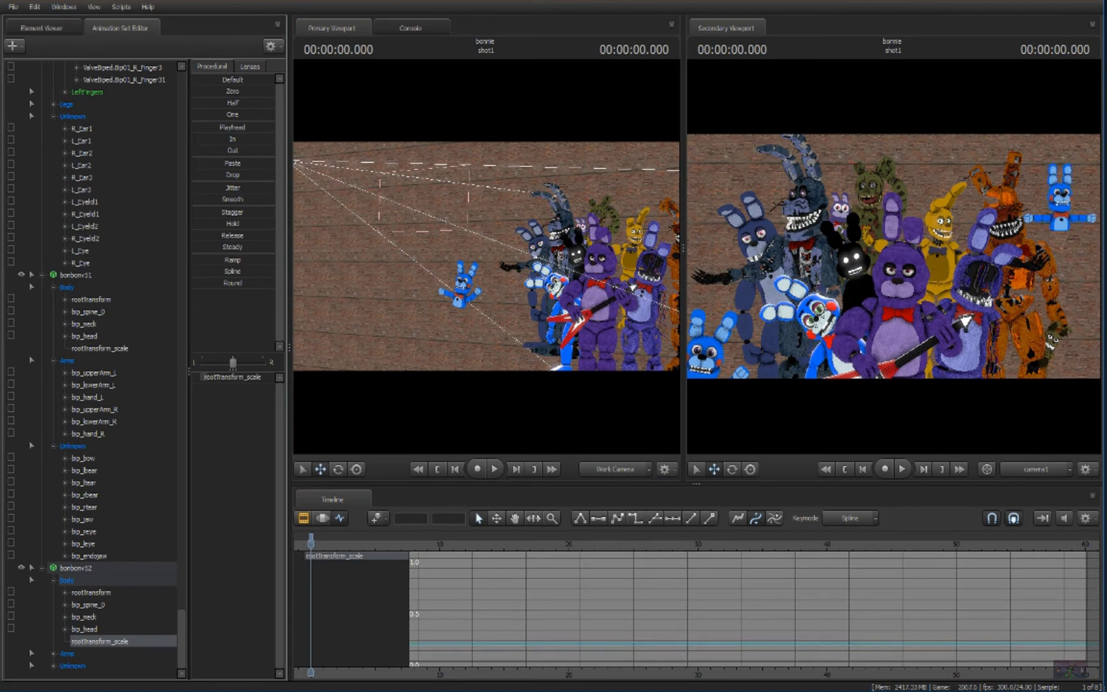
click(99, 593)
key(f)
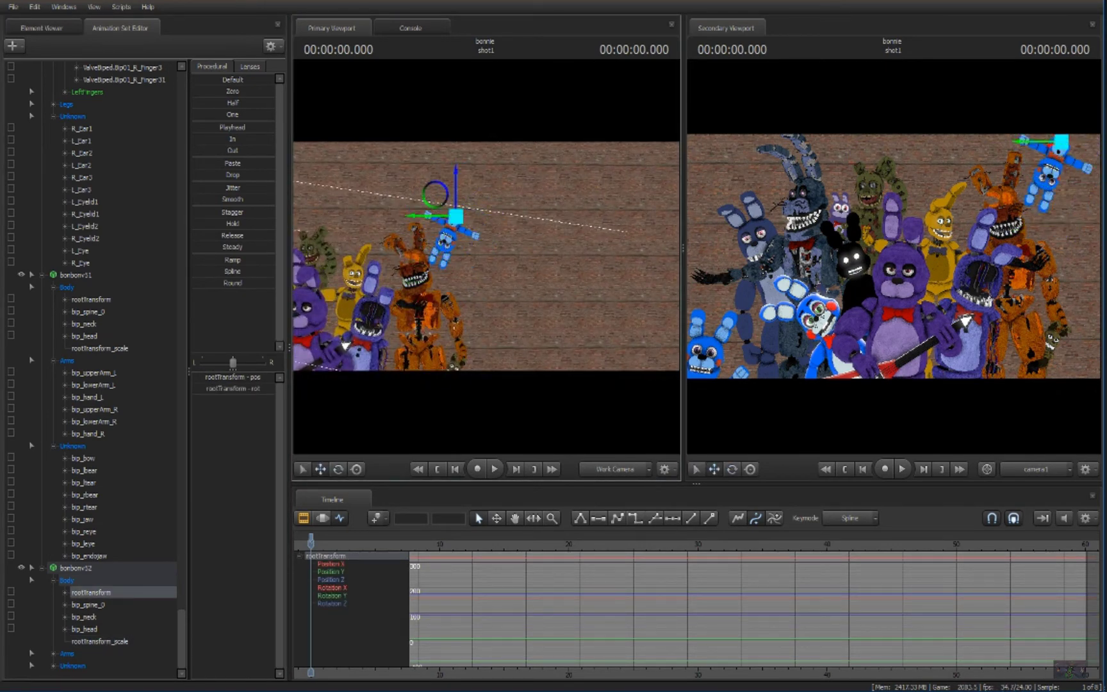
Step: Rotate the second Bon-Bon's neck, both lower arms and left hand
click(84, 617)
key(e)
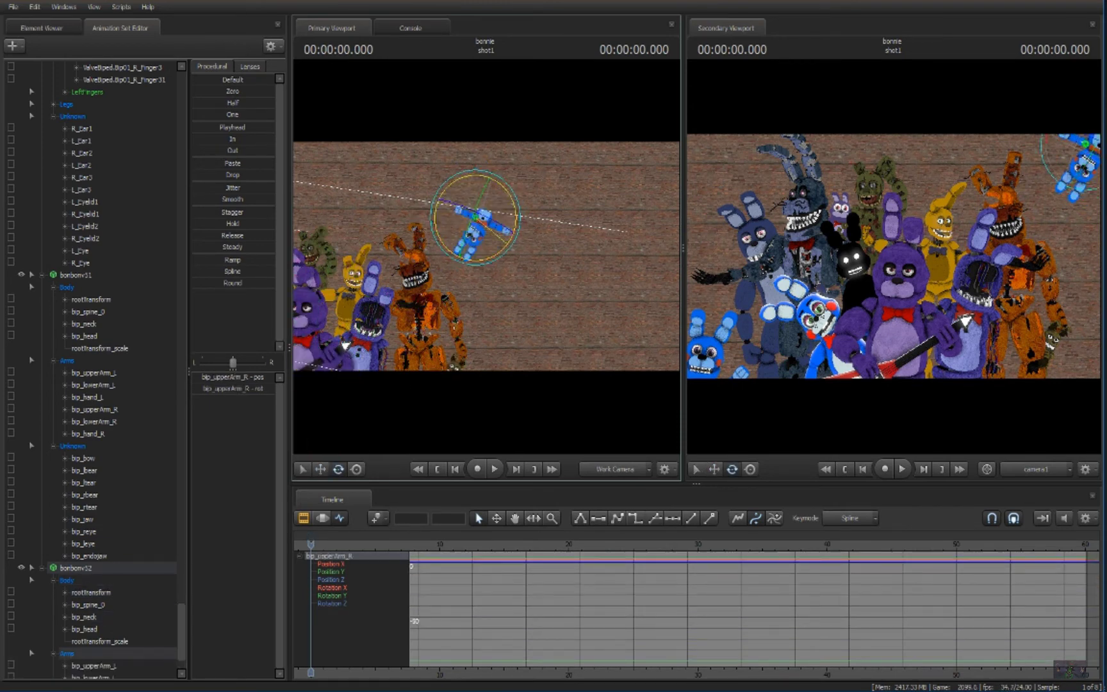
ctrl+click(465, 221)
ctrl+click(484, 229)
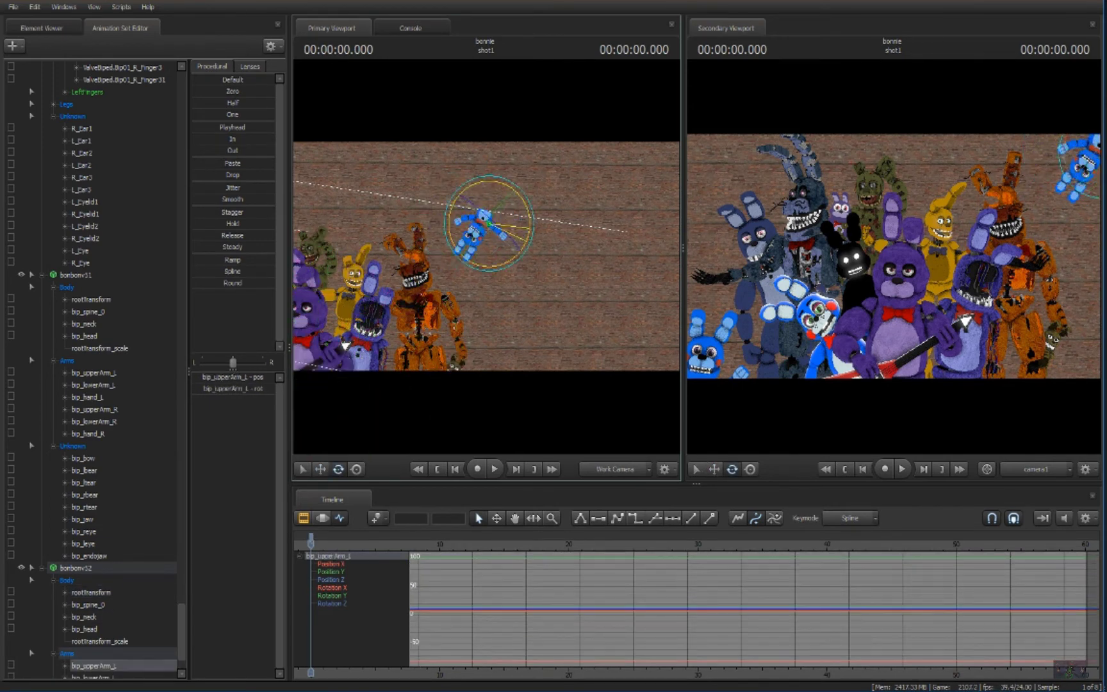
ctrl+click(488, 226)
key(f)
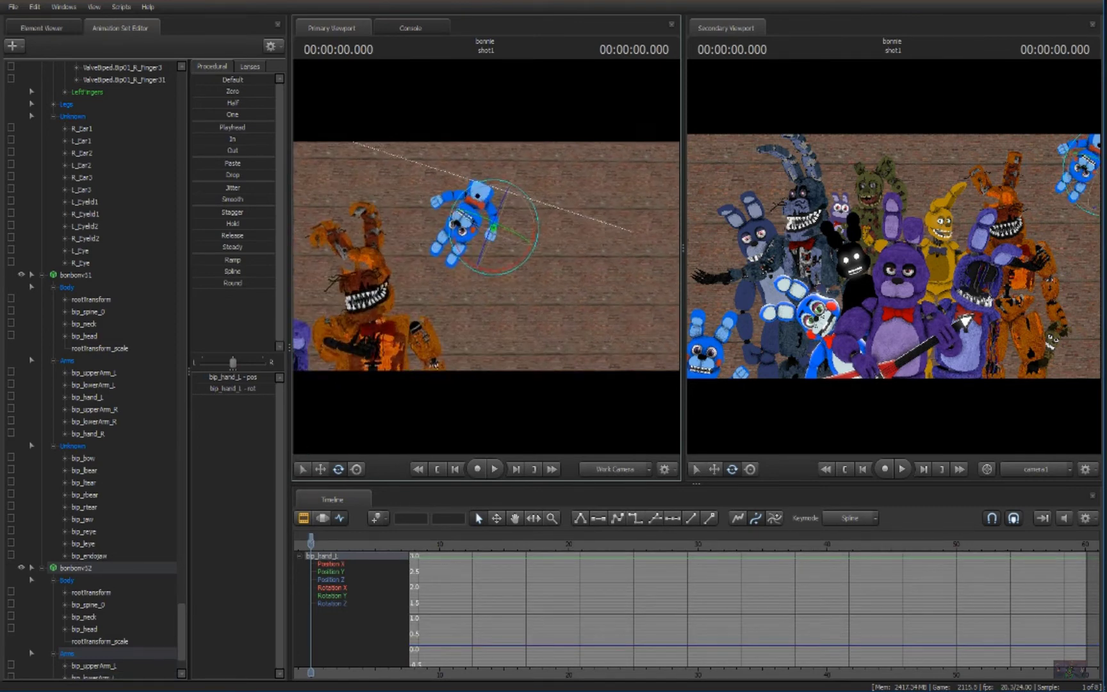
scroll(96, 519, down, 2)
Step: Show the Bonbon model in the Element Viewer and add an attribute to its blue material
click(95, 526)
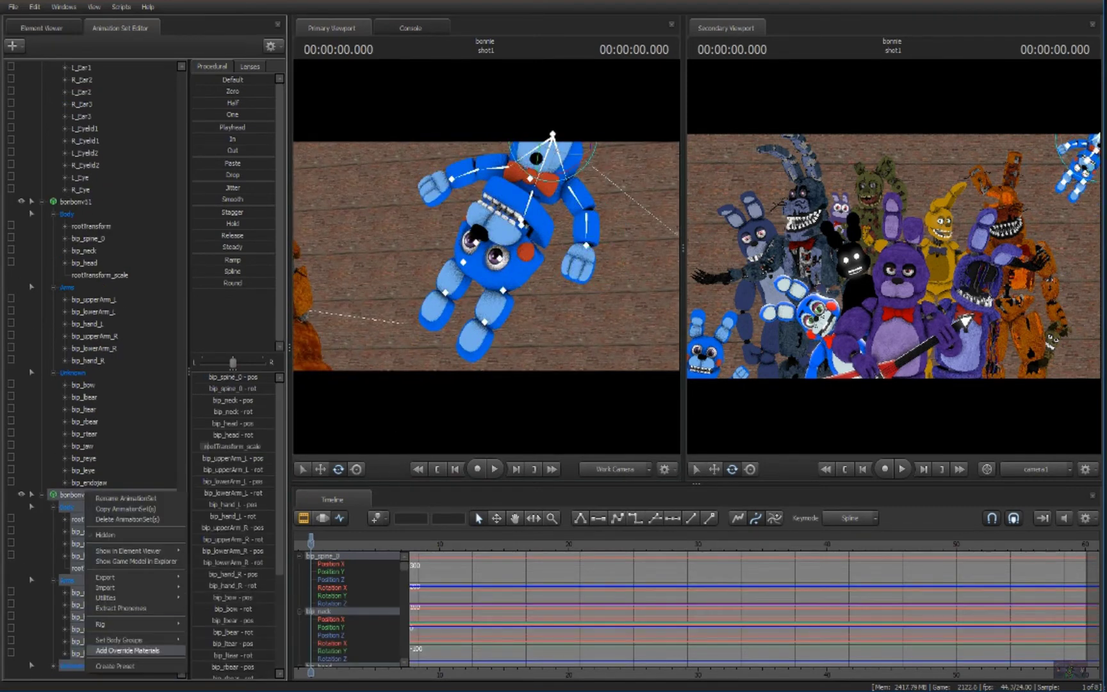
right_click(84, 491)
click(233, 563)
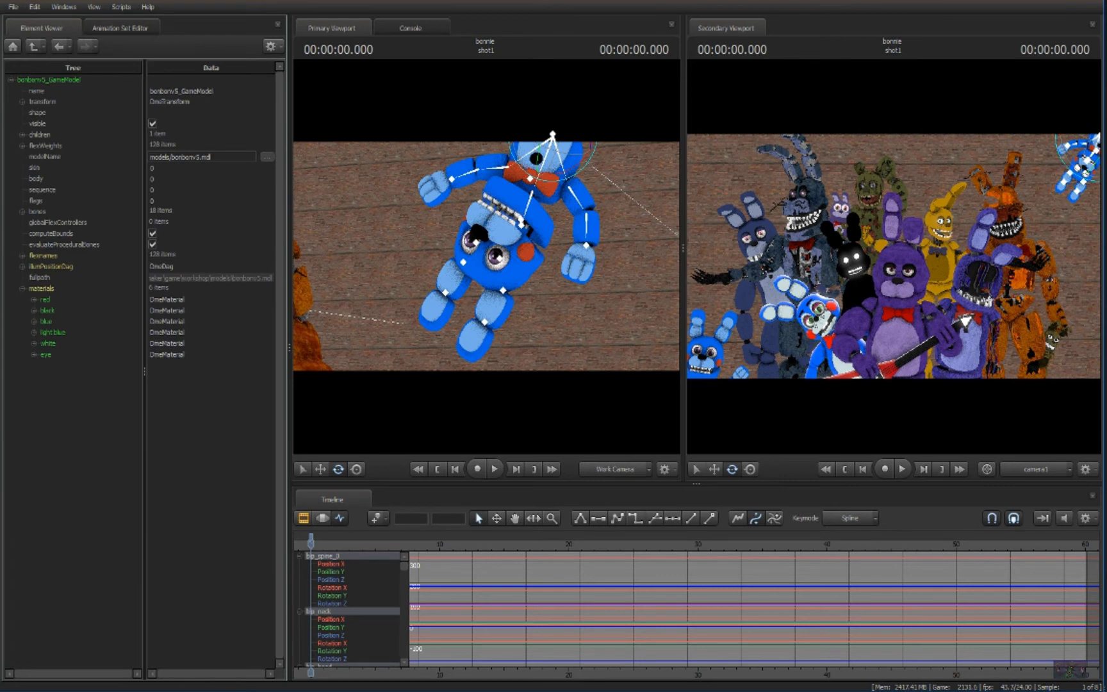
right_click(45, 320)
click(207, 458)
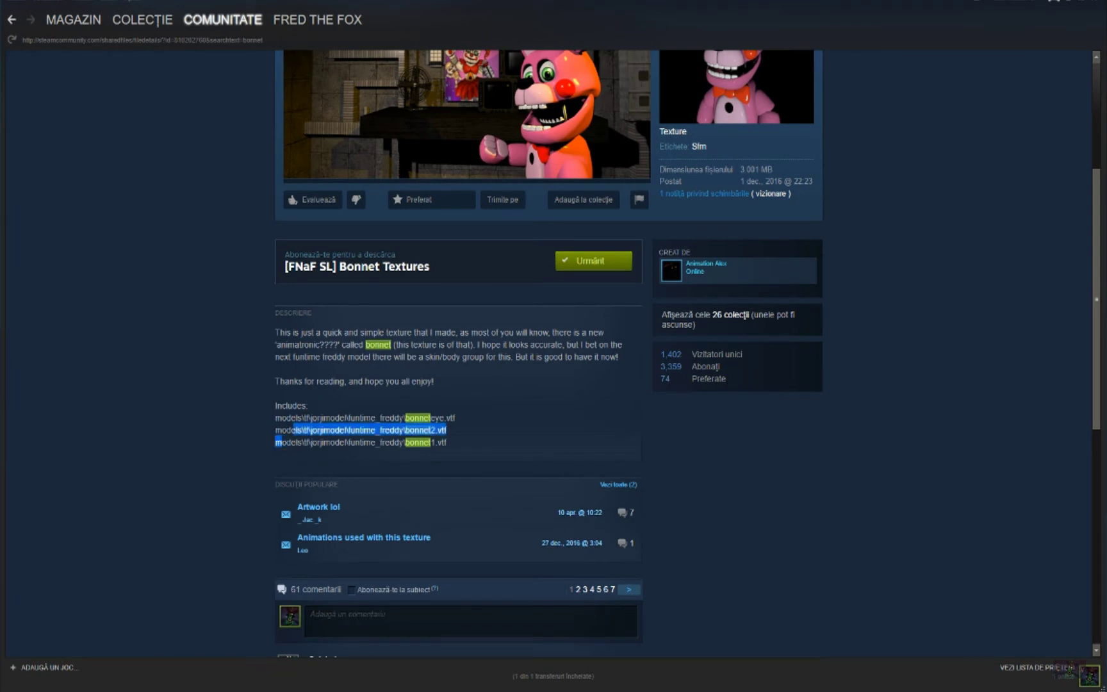
Step: Copy the Bonnet texture path from the Steam Workshop page for the new texture field
drag(294, 430, 276, 431)
right_click(407, 430)
click(441, 495)
key(alt+Tab)
right_click(173, 354)
Step: Paste the Bonnet path into the blue material and copy the next texture path
click(192, 407)
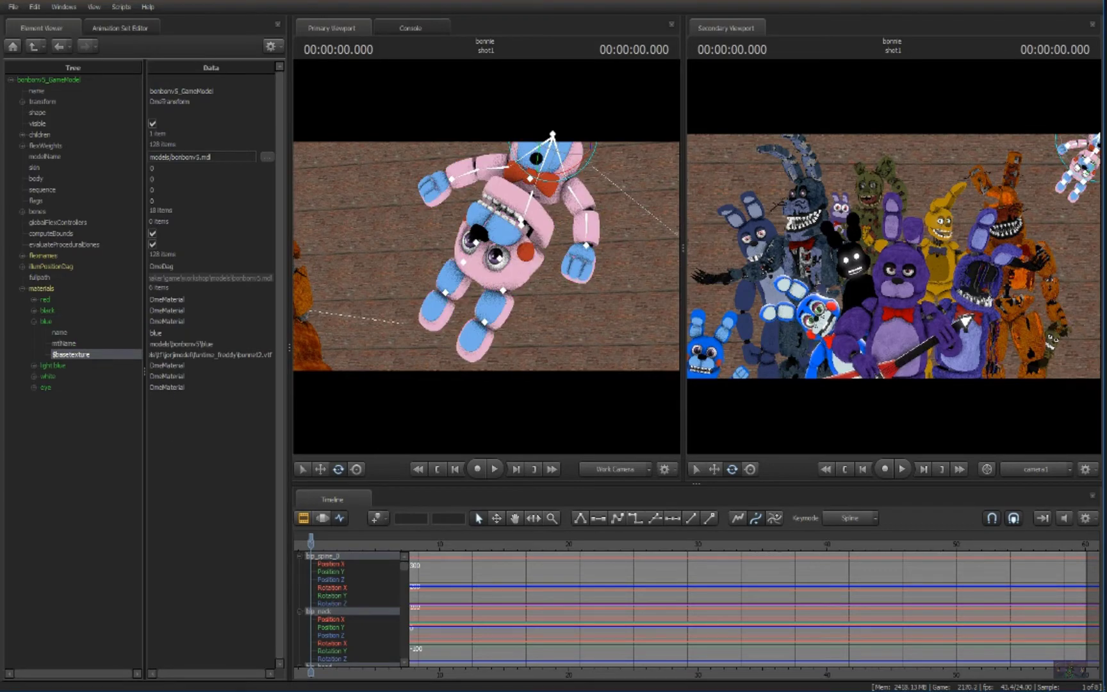
key(alt+Tab)
right_click(279, 438)
click(302, 502)
key(alt+Tab)
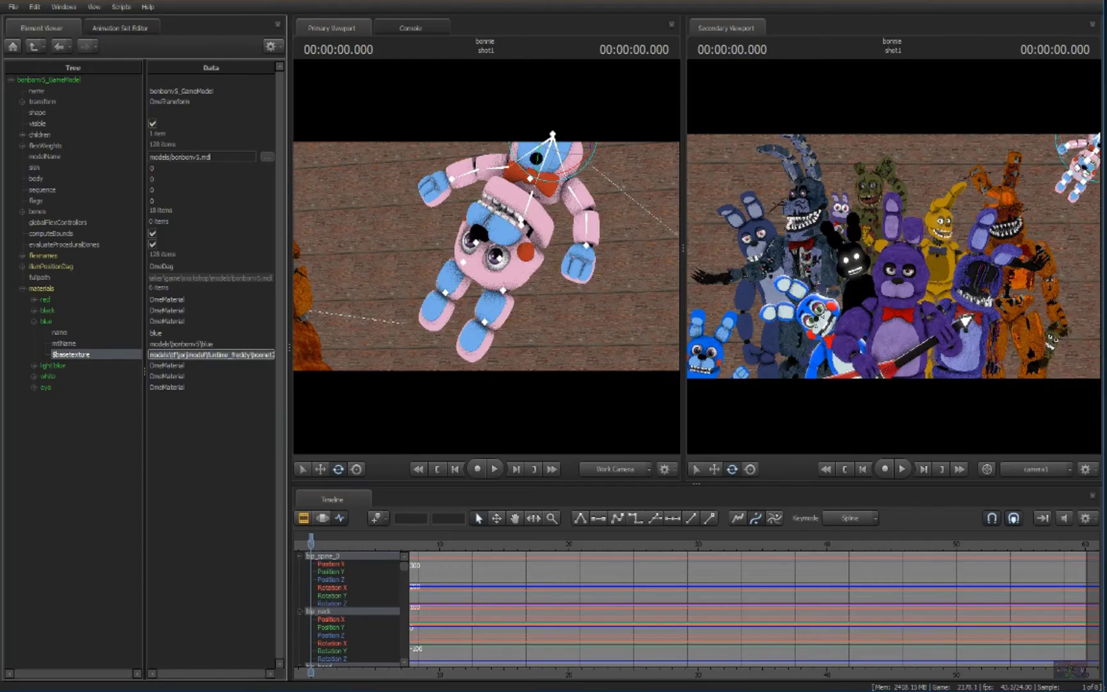
Step: Add a $basetexture to the light blue material and paste the bonnet2 path
right_click(52, 366)
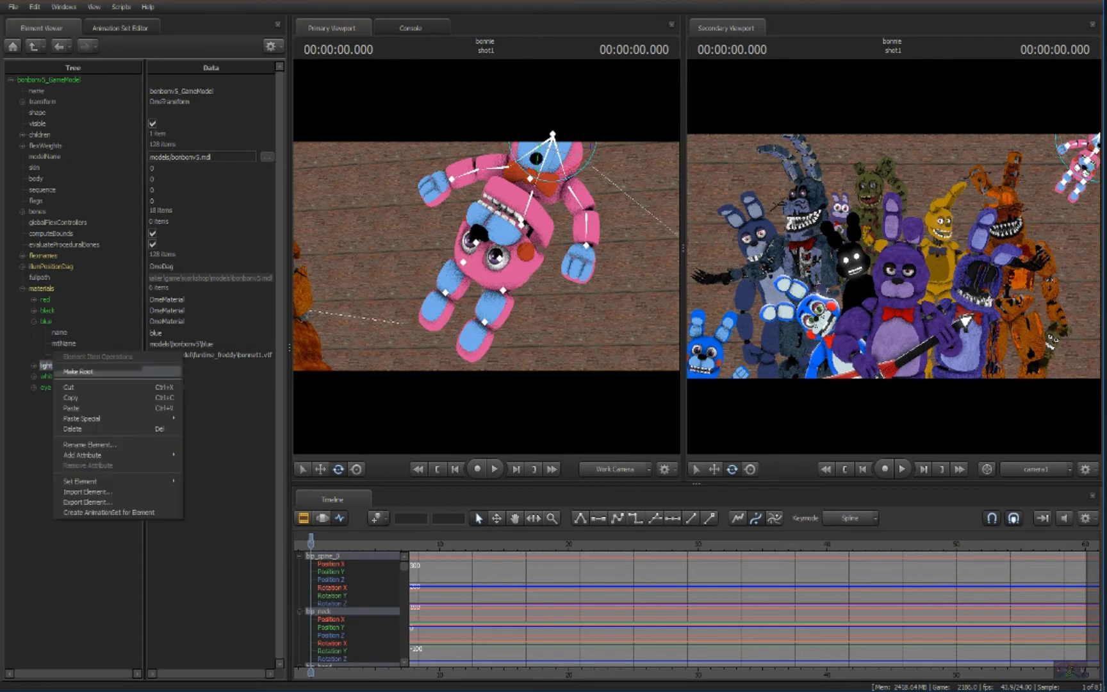
click(217, 515)
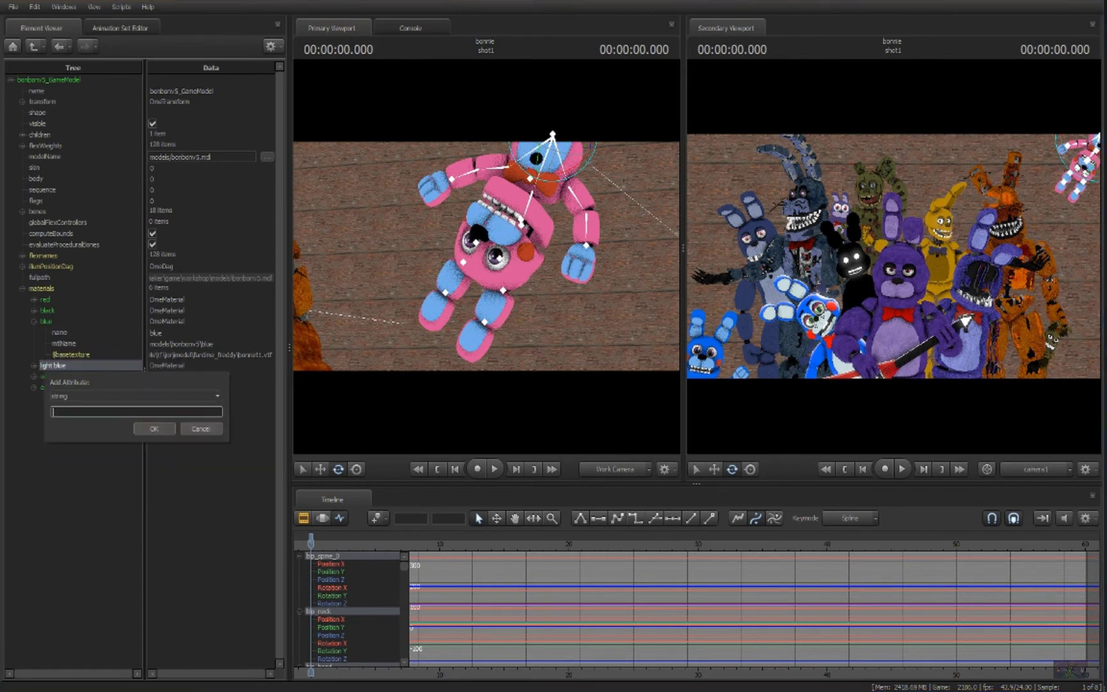
text($basetexture)
key(Return)
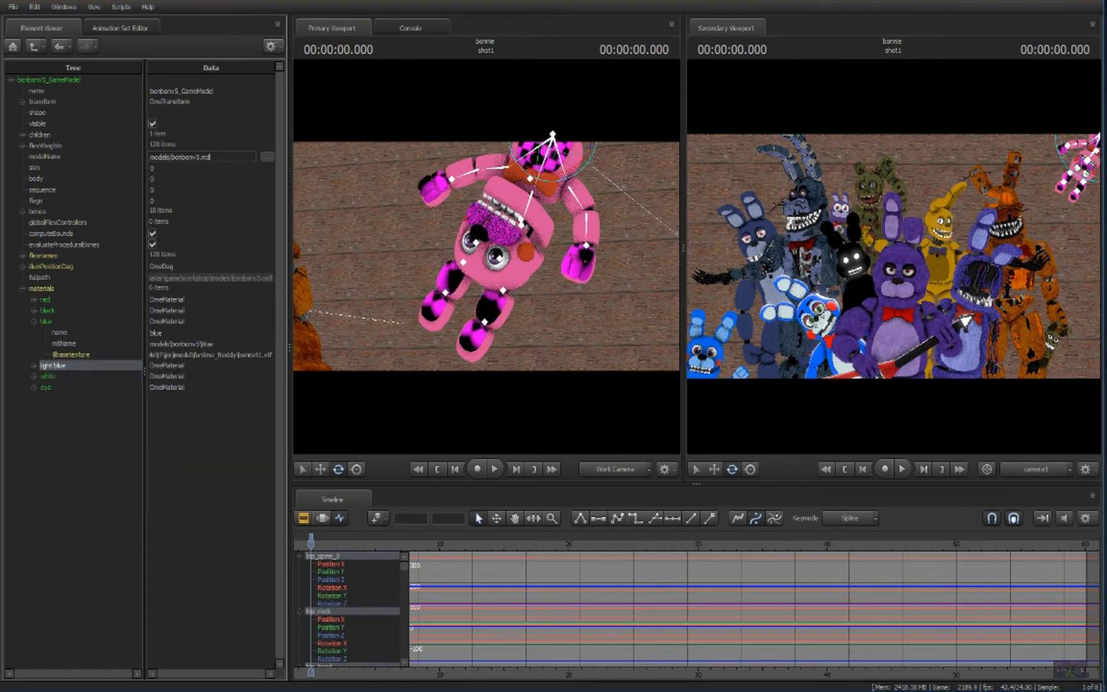
key(alt+Tab)
right_click(282, 430)
click(311, 459)
key(alt+Tab)
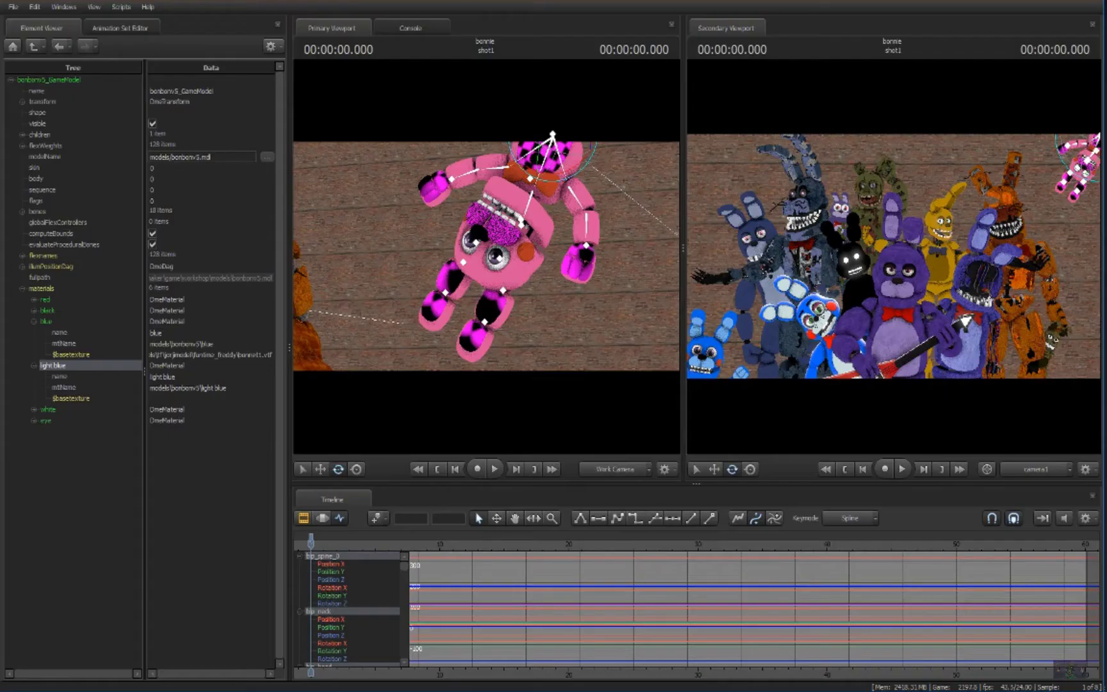
right_click(149, 398)
click(173, 415)
Step: Add a $basetexture to the eye material and paste the Bonnet eye path
right_click(51, 420)
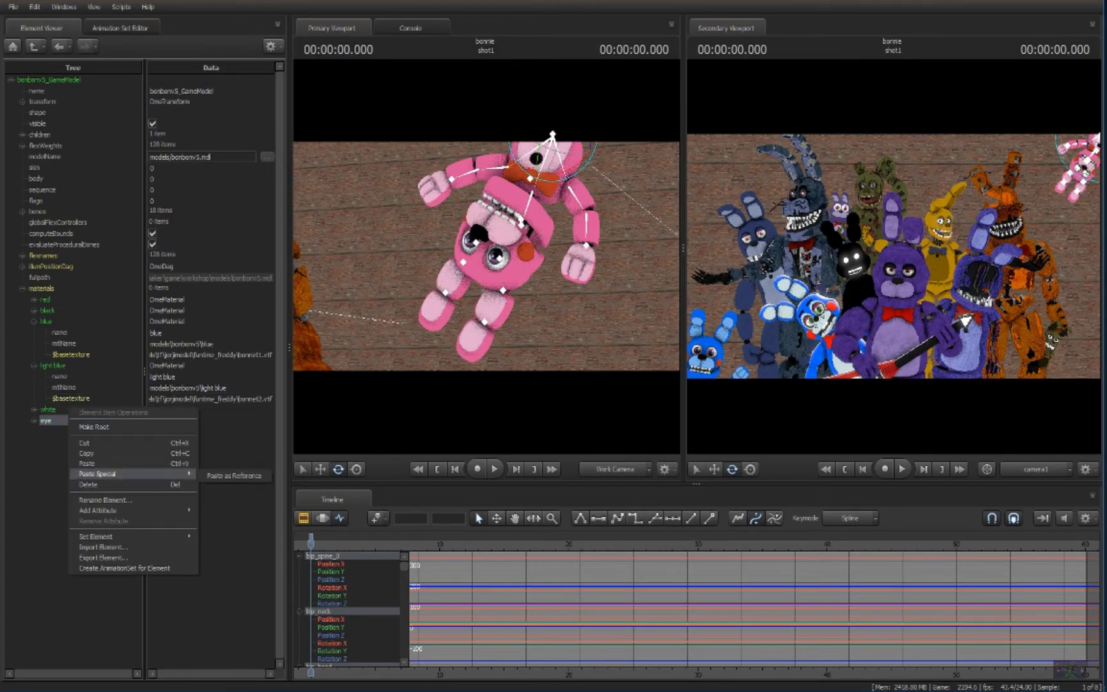
click(229, 483)
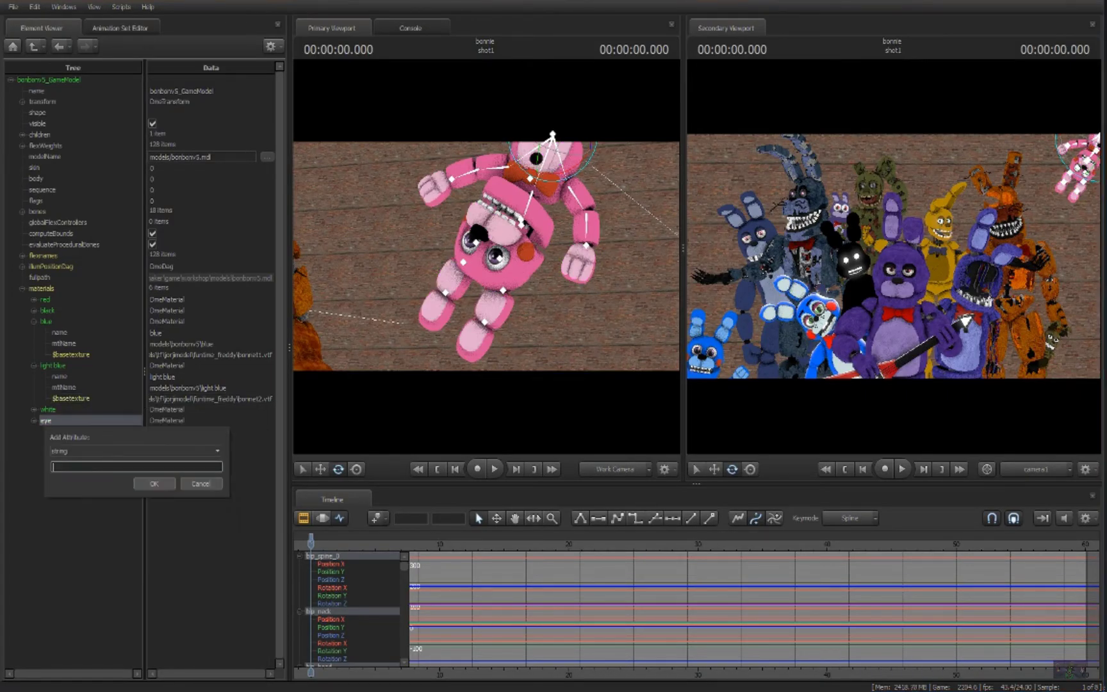
text($basetexture)
key(Return)
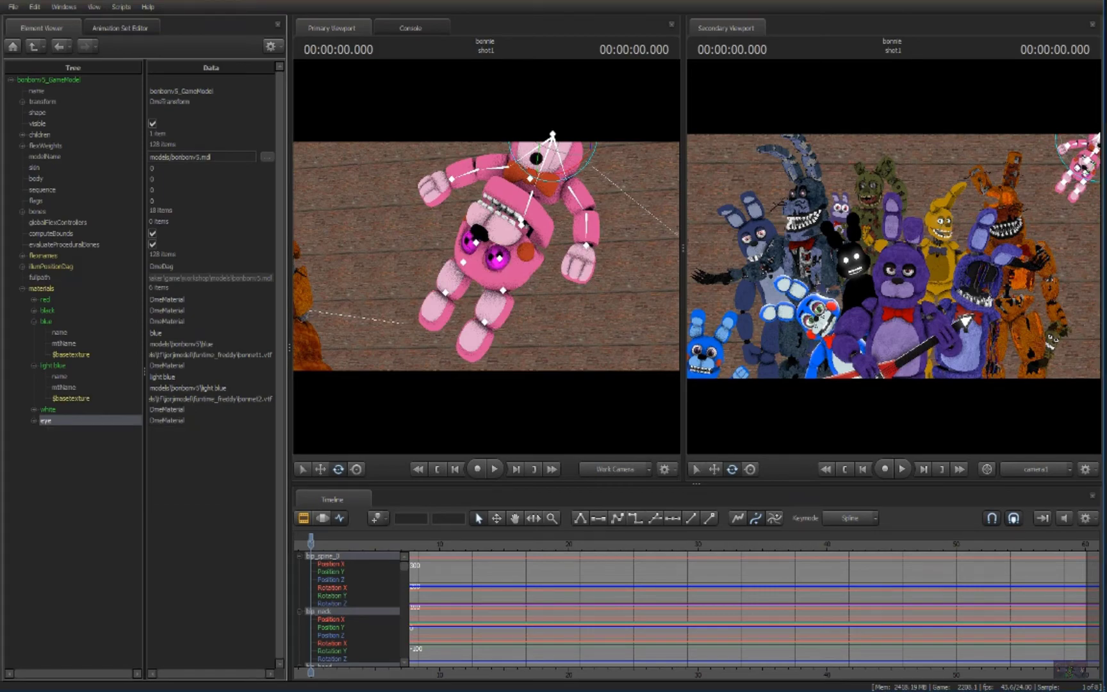
key(alt+Tab)
right_click(277, 415)
key(alt+Tab)
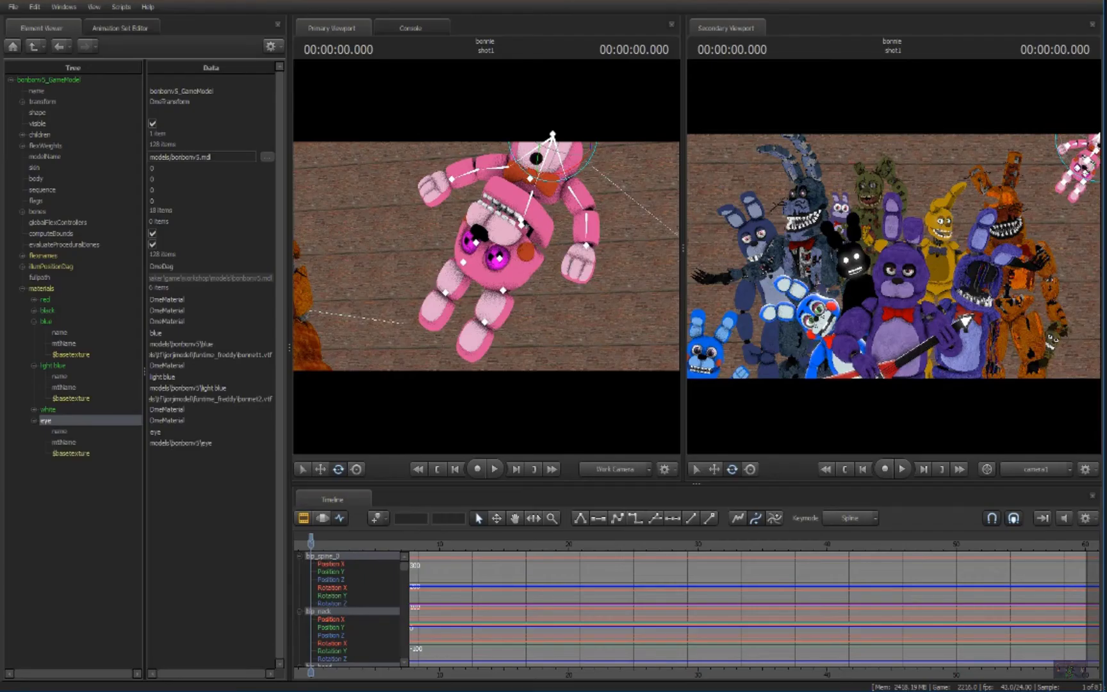
click(160, 452)
right_click(160, 455)
key(Return)
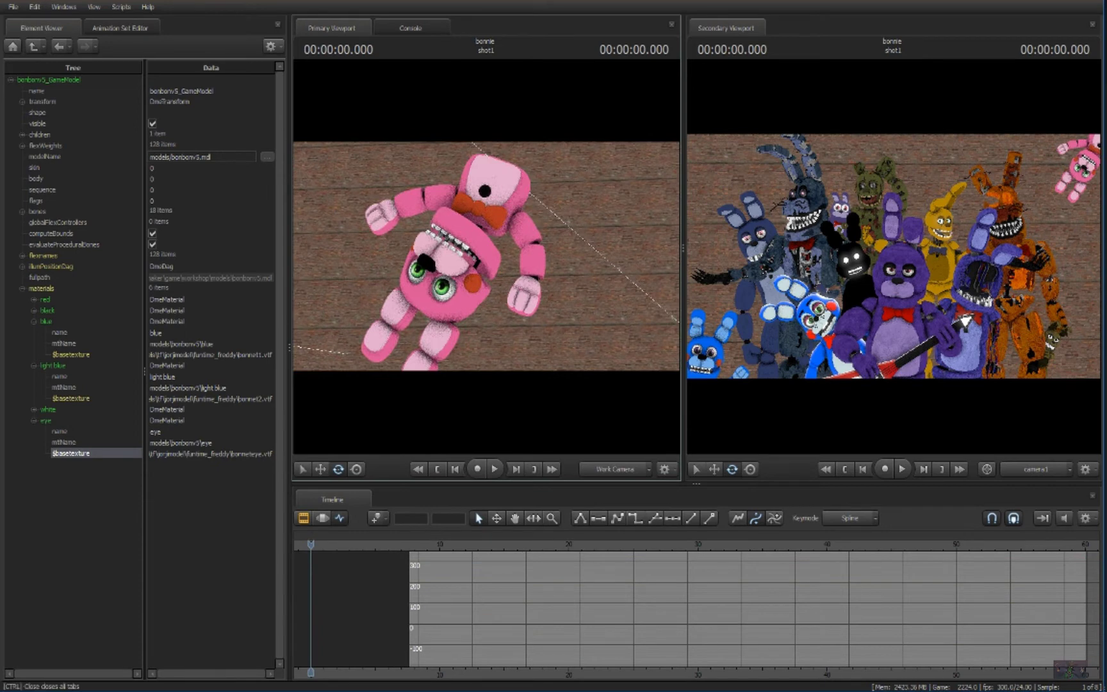
Step: Deselect the puppet's eye bones and dolly camera1 closer to the group
click(121, 28)
click(84, 641)
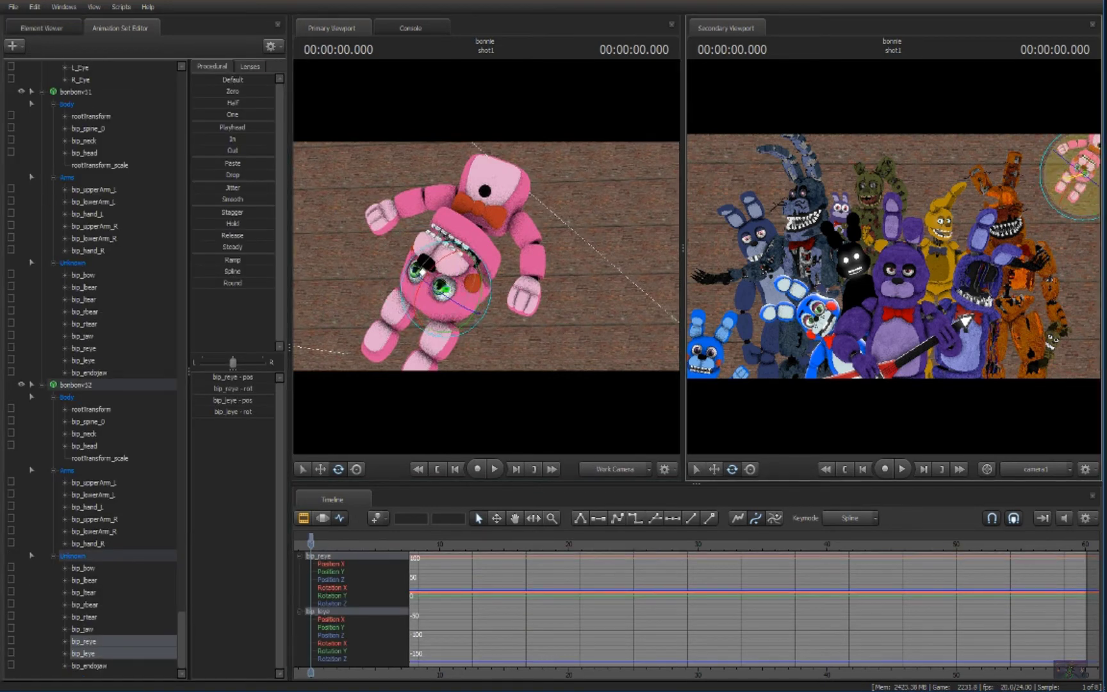
click(965, 319)
scroll(95, 346, up, 5)
scroll(95, 346, up, 5)
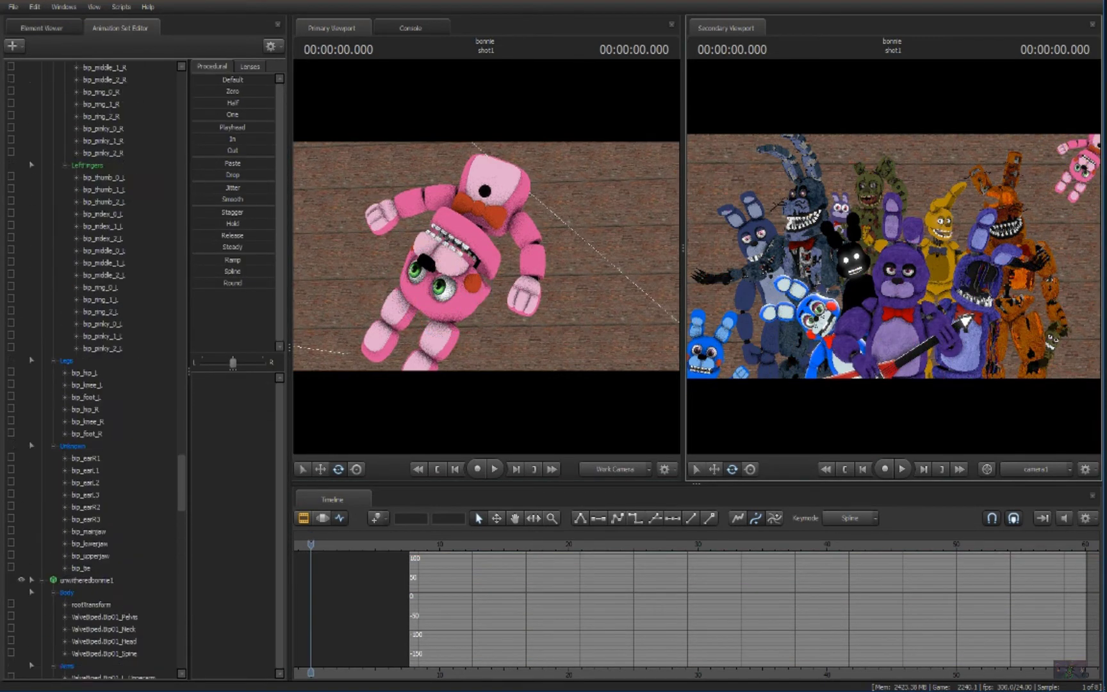
scroll(95, 346, up, 5)
scroll(96, 346, up, 5)
click(71, 67)
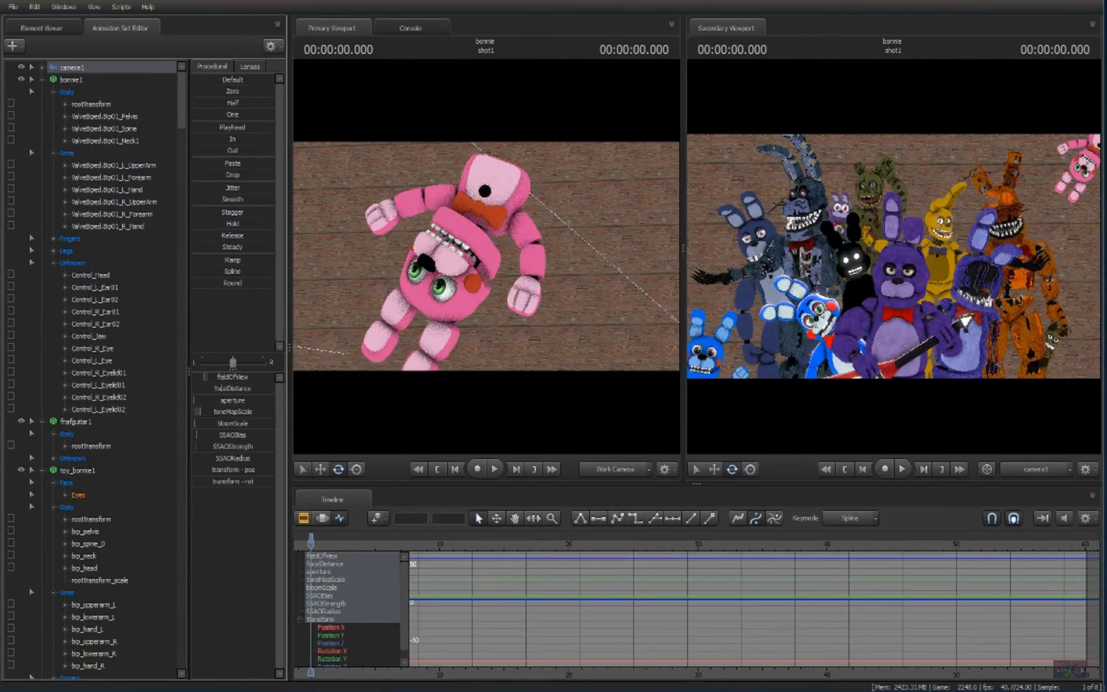
drag(962, 319, 978, 328)
click(502, 167)
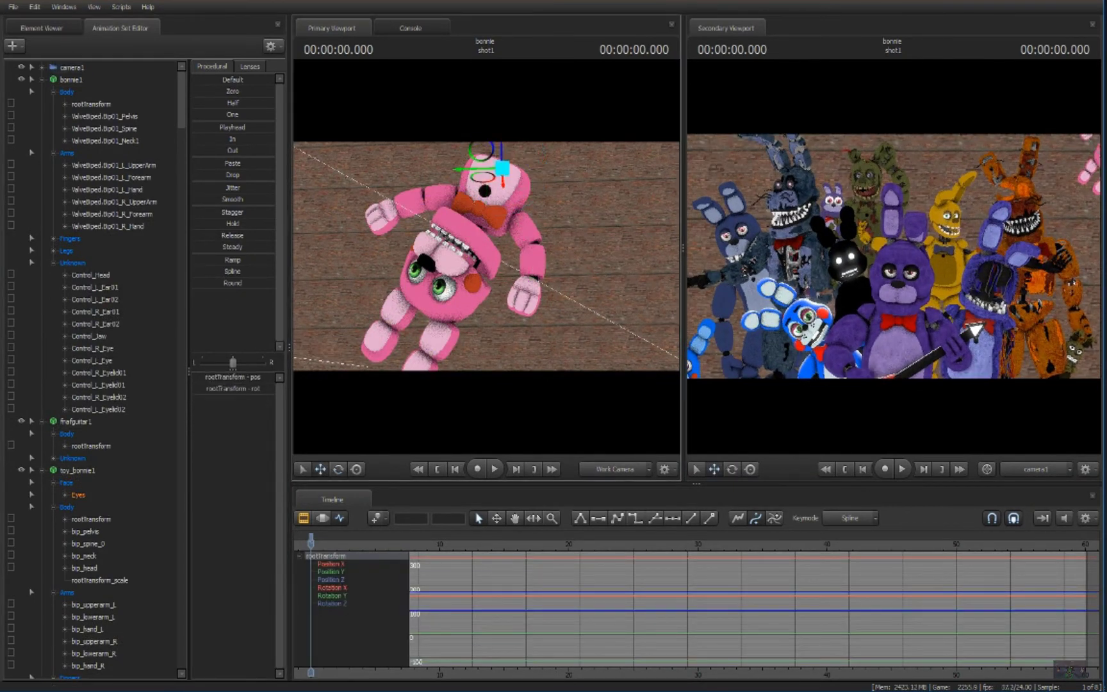
drag(485, 256, 611, 98)
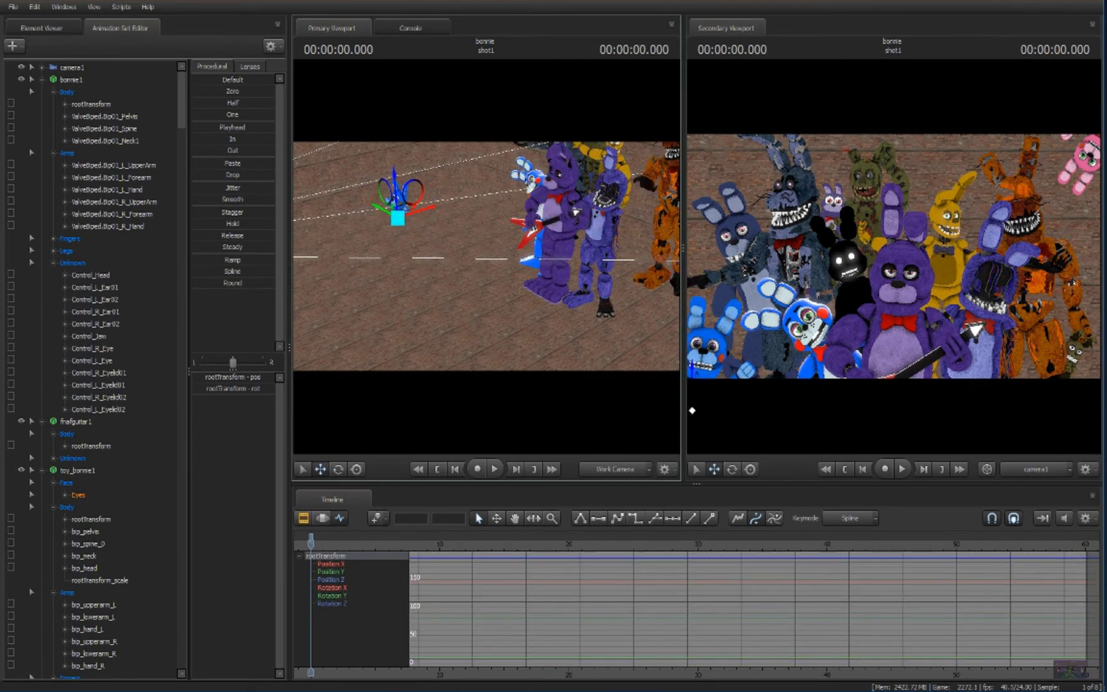
Step: Create a new light animation set and make it the scene's only light
click(13, 45)
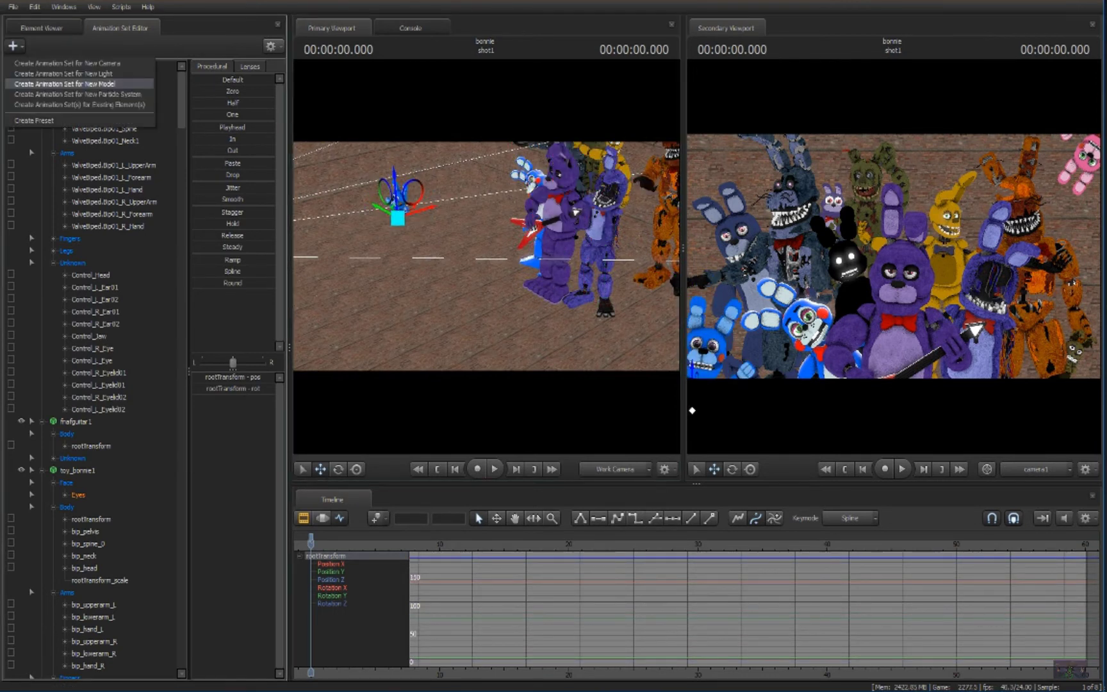
click(60, 73)
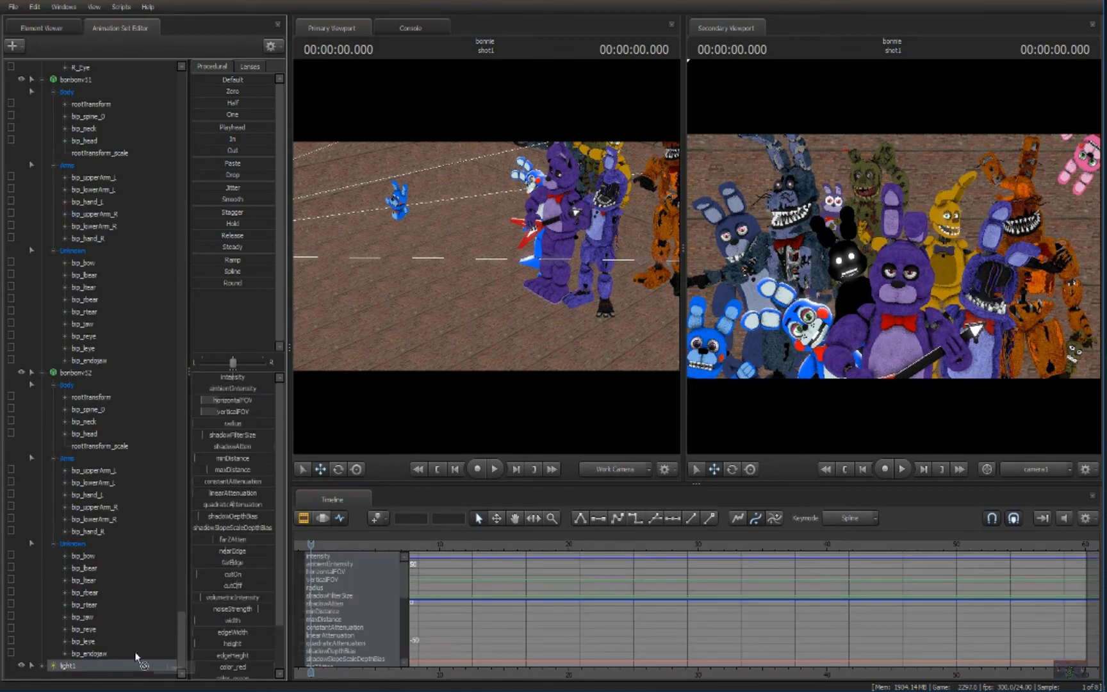
right_click(534, 263)
click(563, 294)
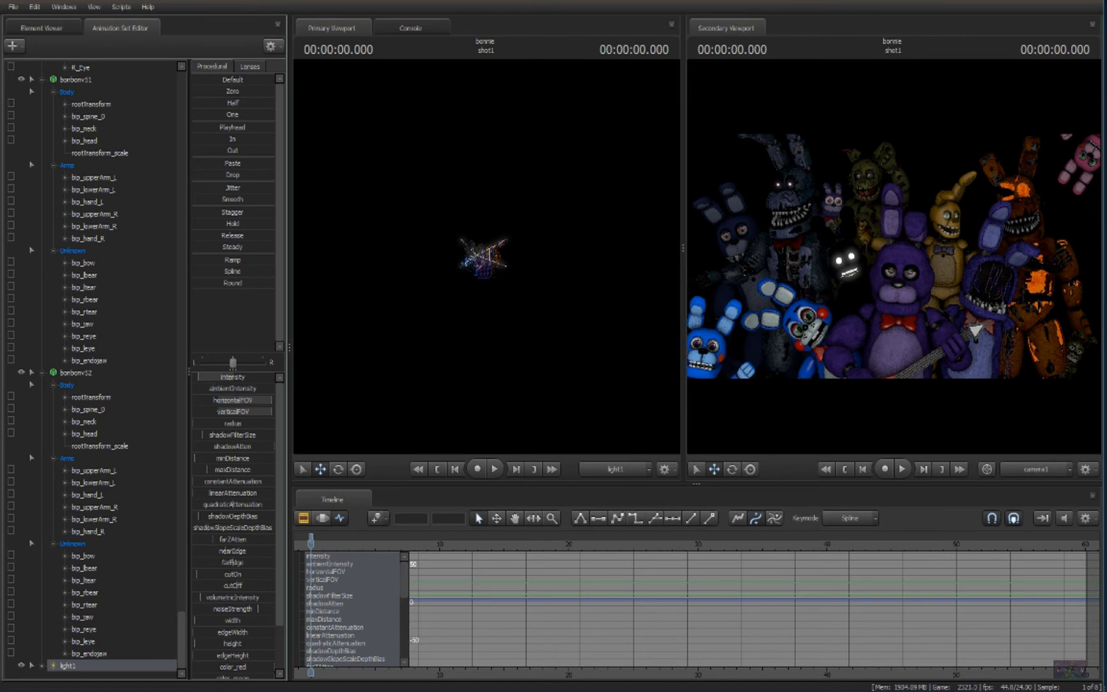
scroll(95, 345, up, 5)
scroll(96, 346, up, 5)
scroll(95, 346, up, 5)
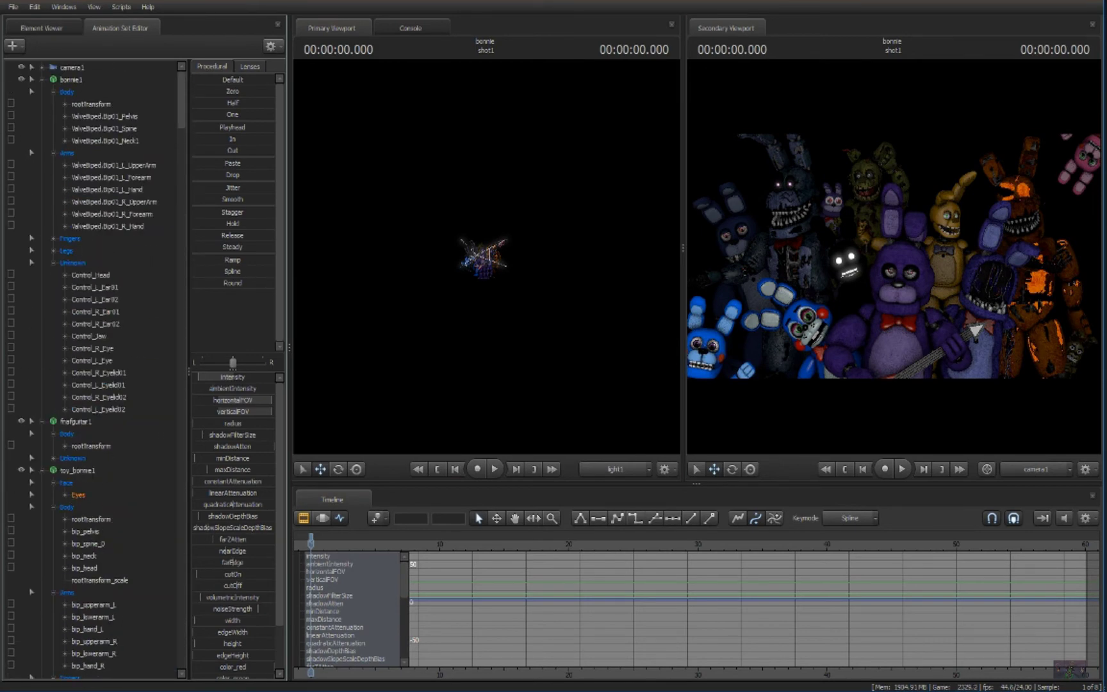
Step: In bonnie1's Element Viewer, add a vector $color attribute of 10 10 10 to eye_b
right_click(93, 80)
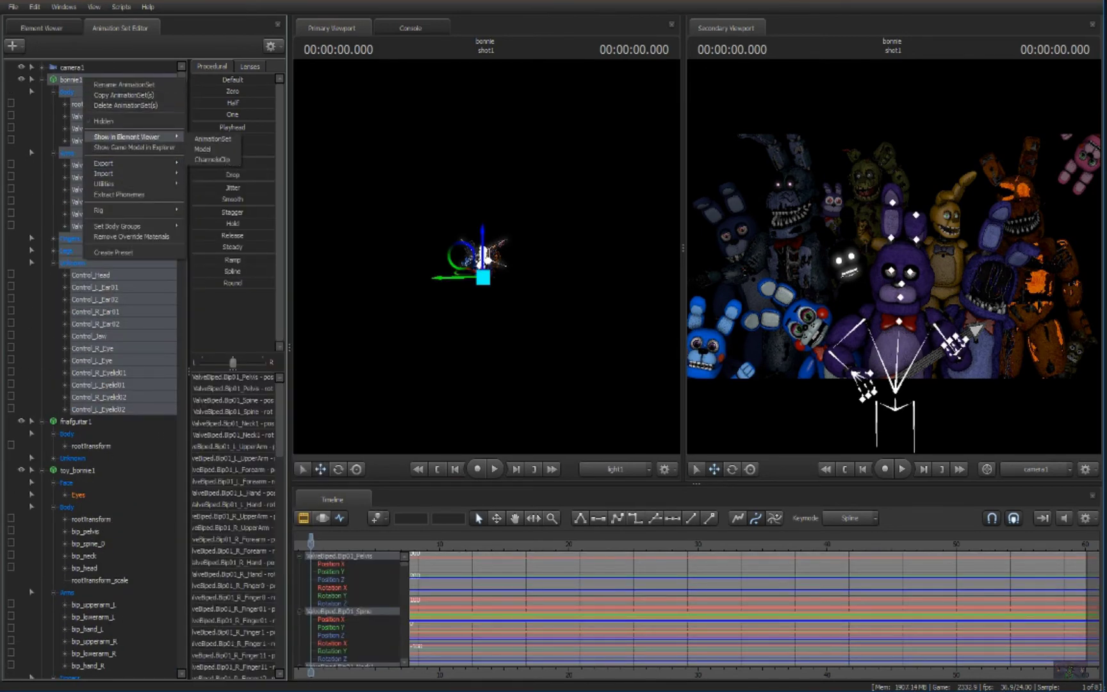
click(135, 138)
right_click(40, 320)
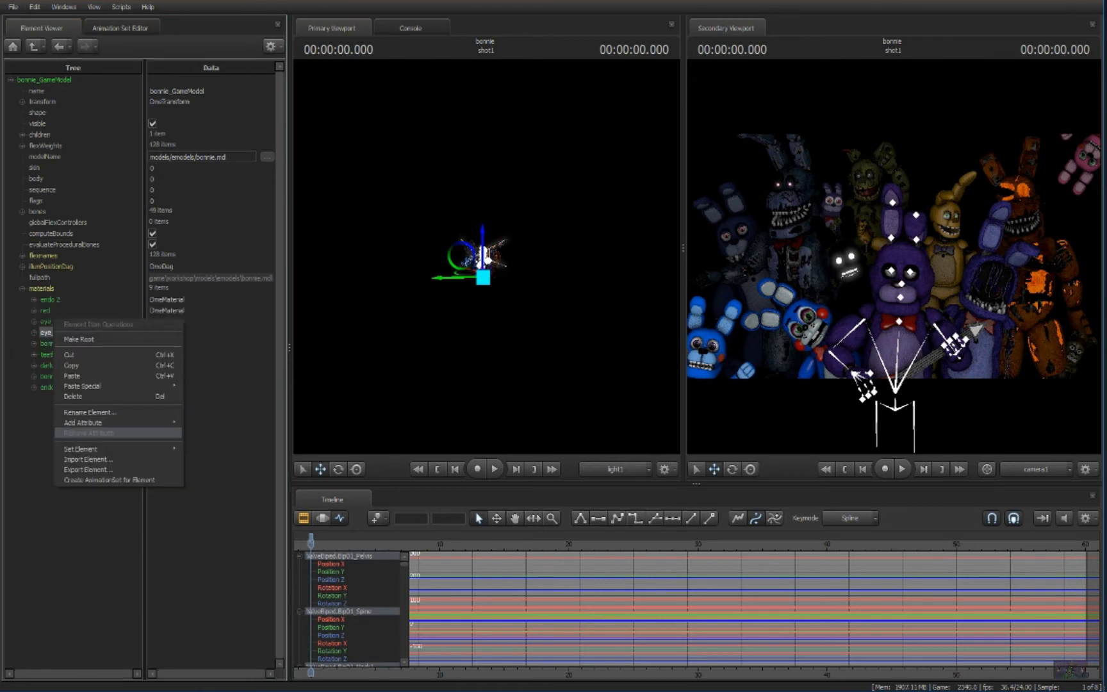
click(52, 332)
right_click(75, 320)
click(224, 529)
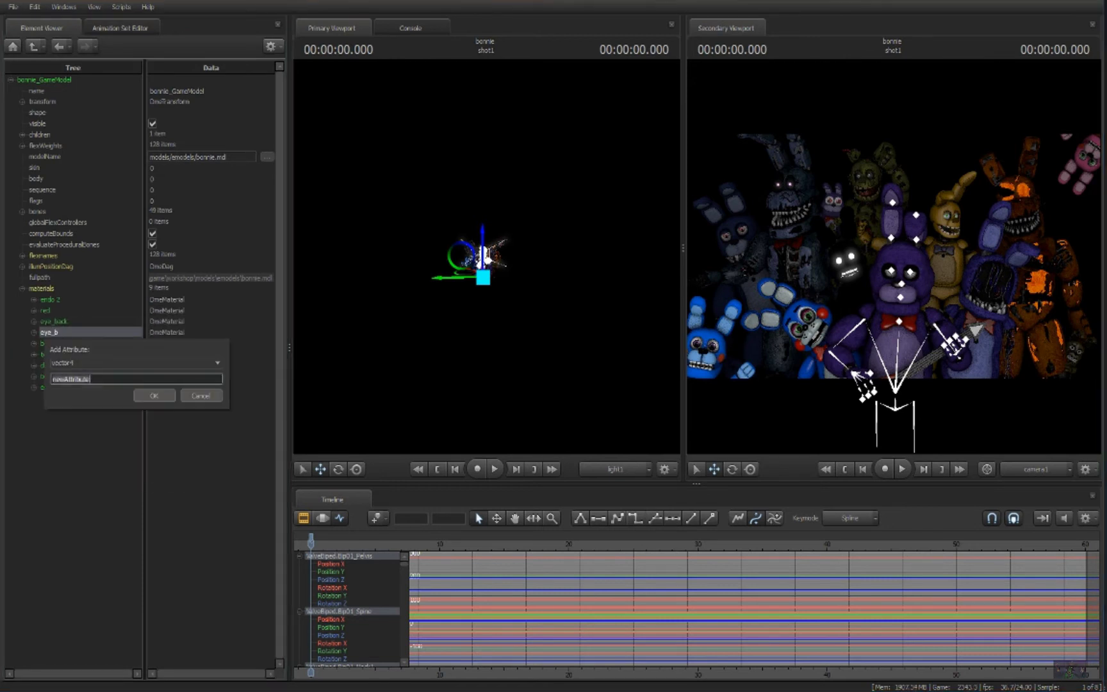
key(Return)
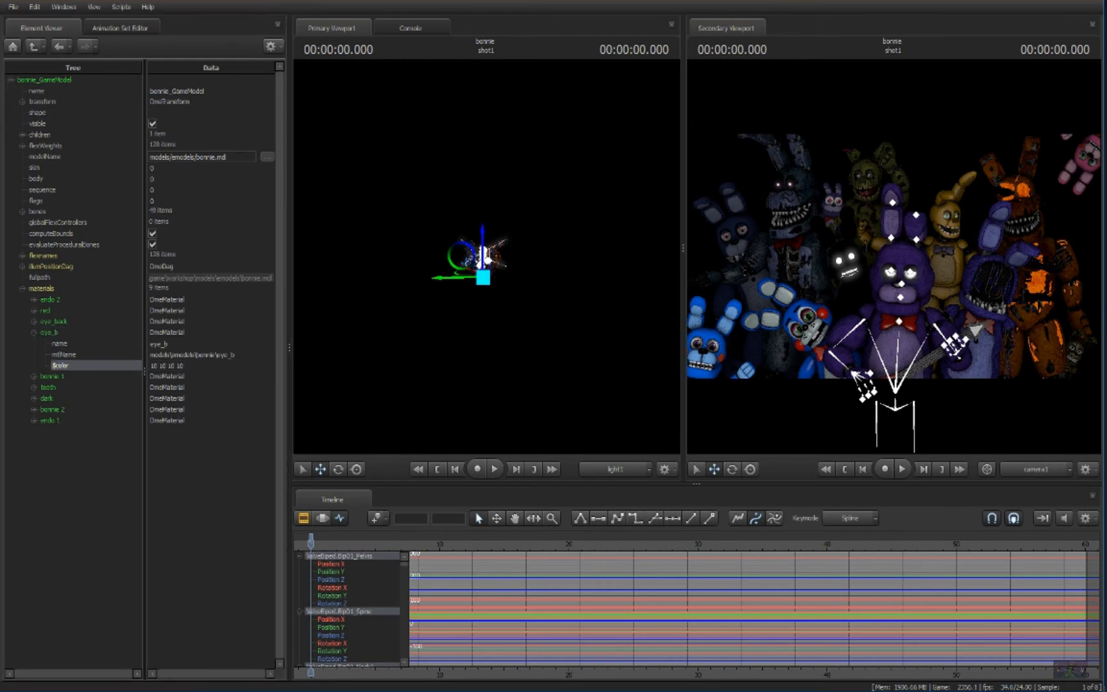
Step: Add a $color attribute of 10 10 10 10 to Toy Bonnie's eye material
click(120, 27)
right_click(99, 437)
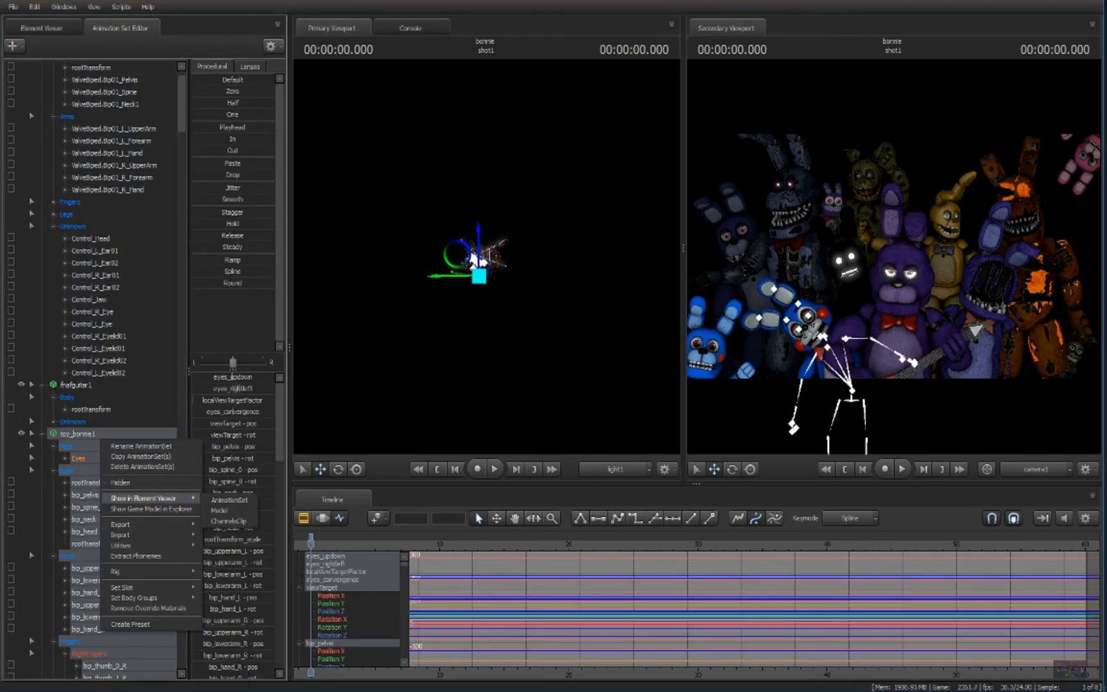
click(219, 511)
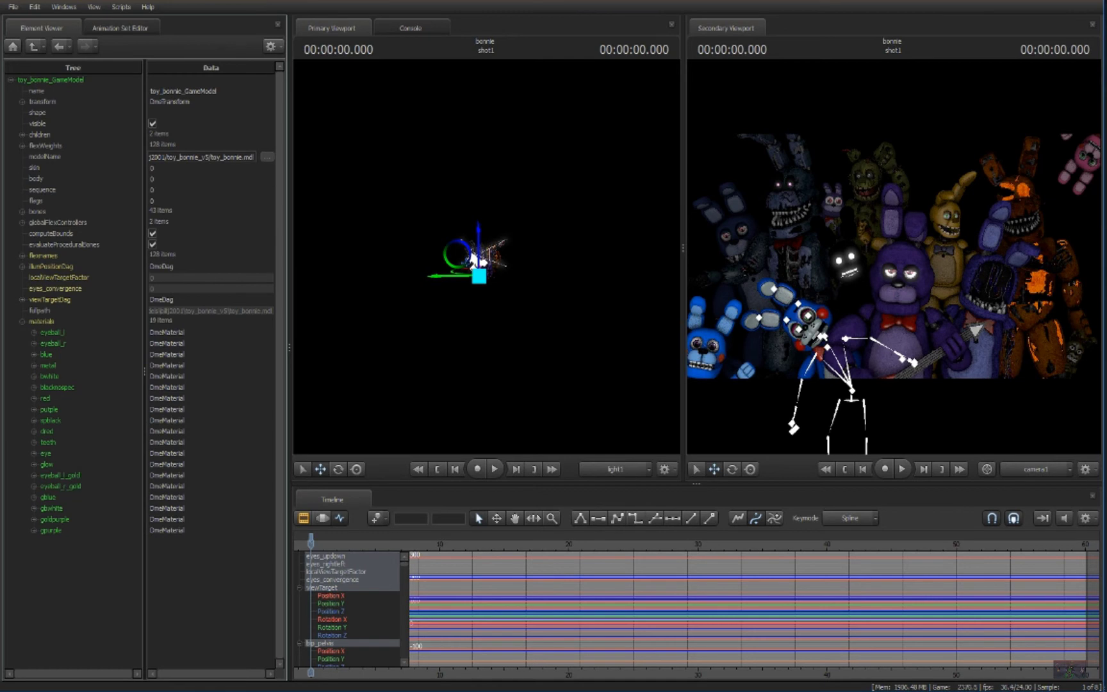
right_click(50, 451)
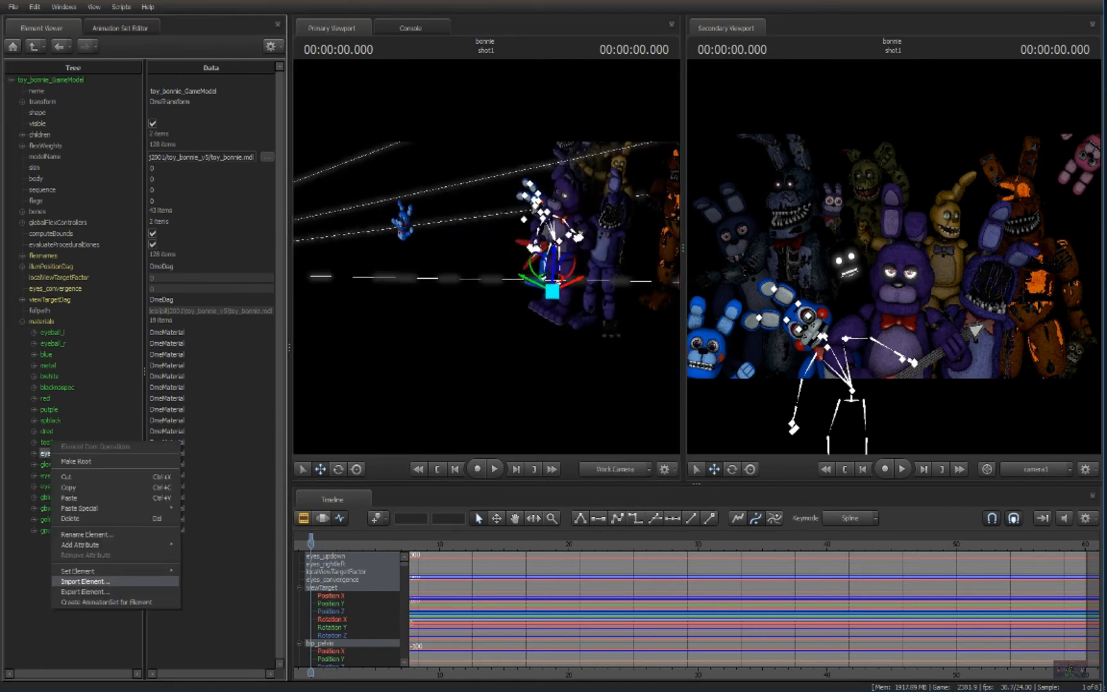
key(Escape)
right_click(45, 453)
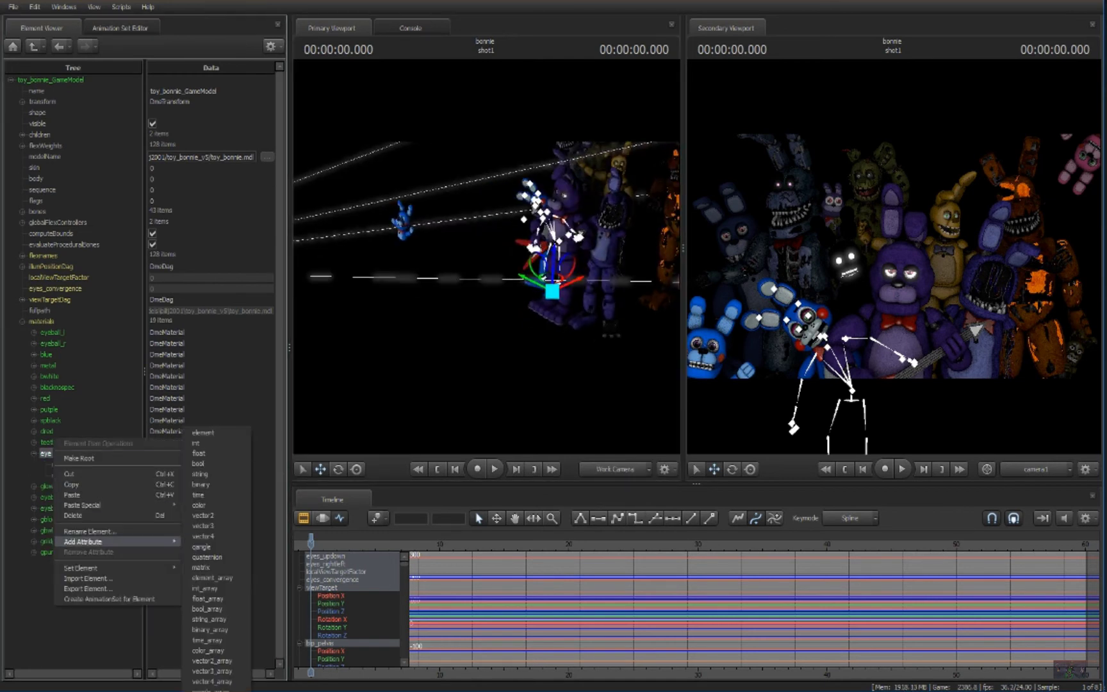
click(212, 536)
key(Return)
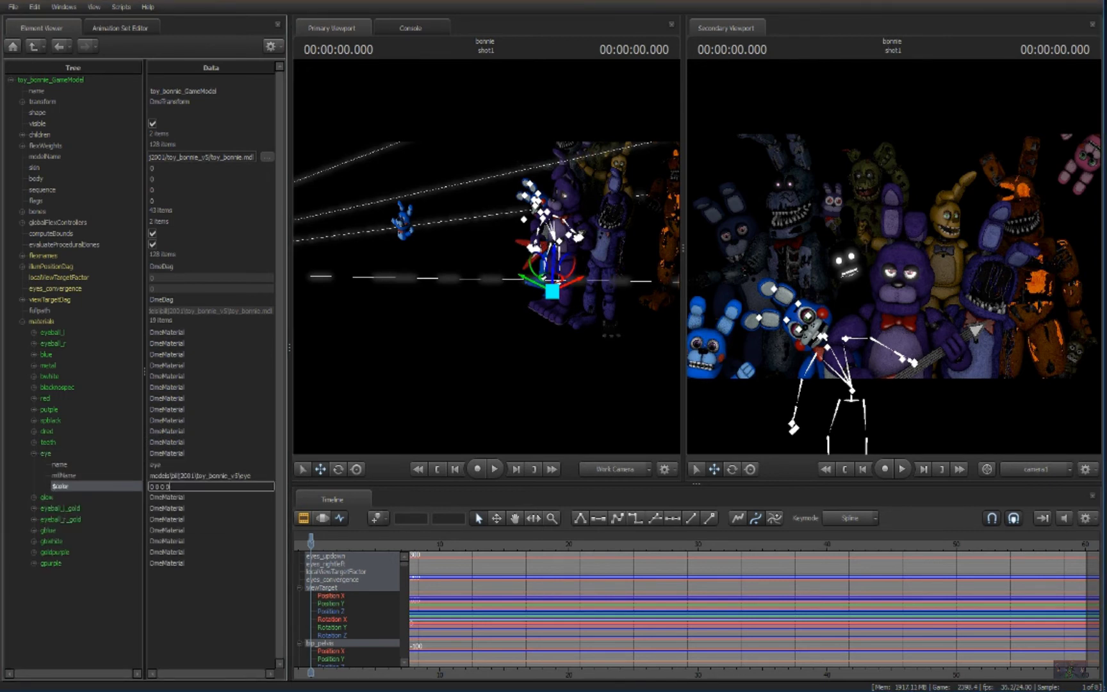
text(10)
key(Return)
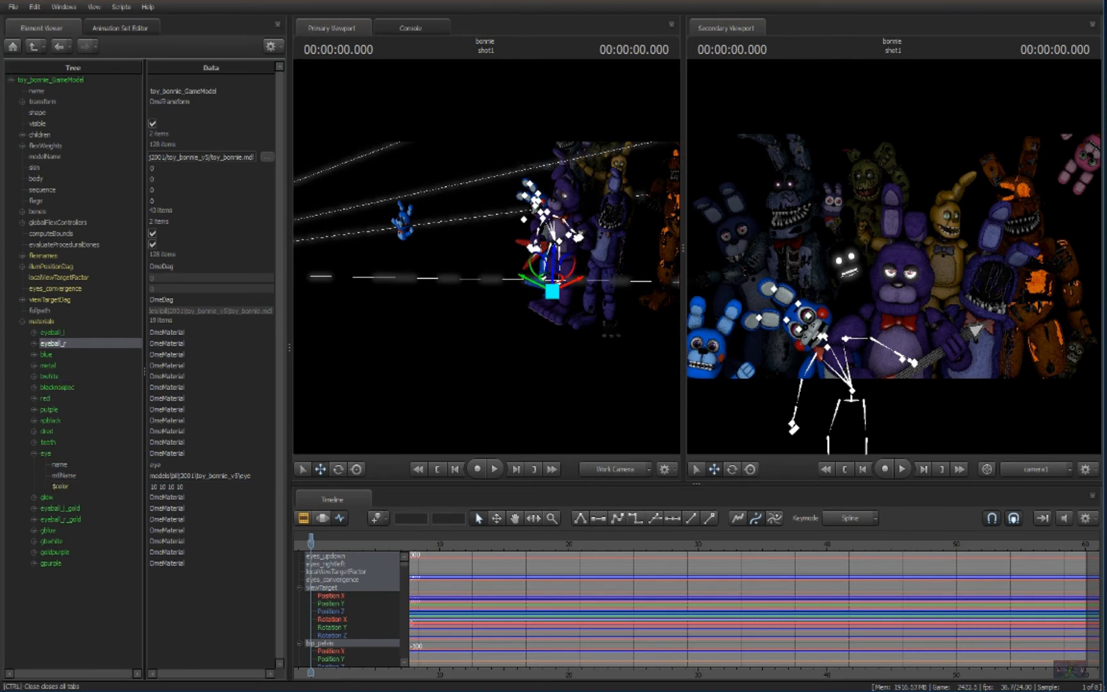
Step: Start adding an attribute to eyeball_l, cancel it, and inspect the gold eyeball materials
right_click(65, 331)
mouse_move(121, 422)
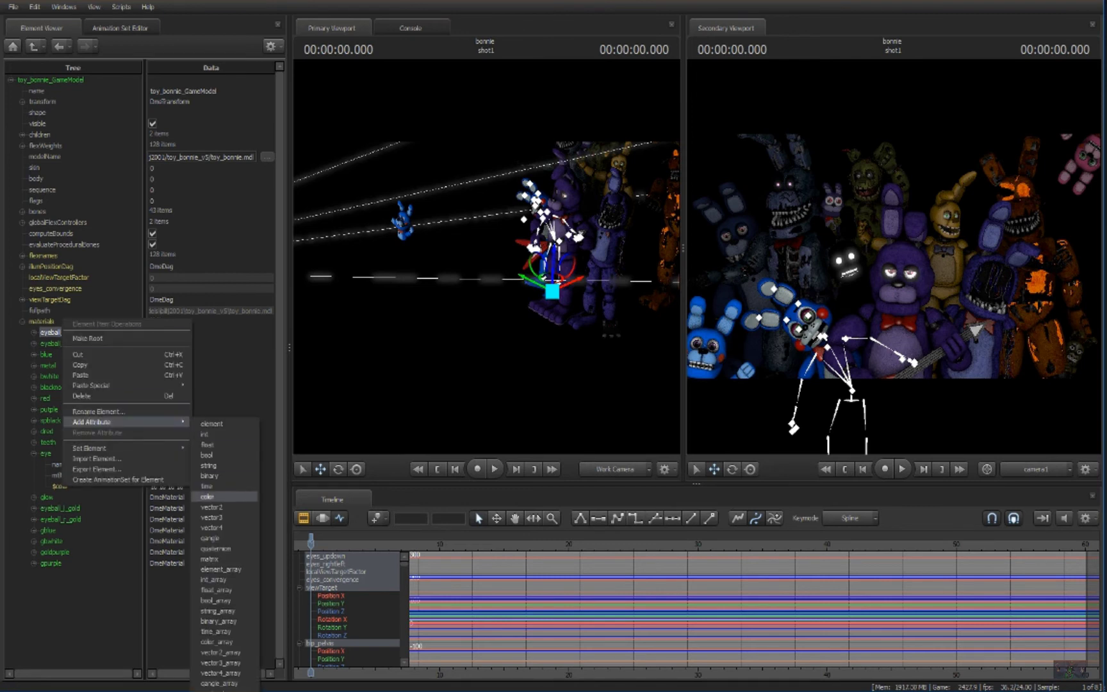
click(52, 332)
right_click(65, 331)
click(216, 528)
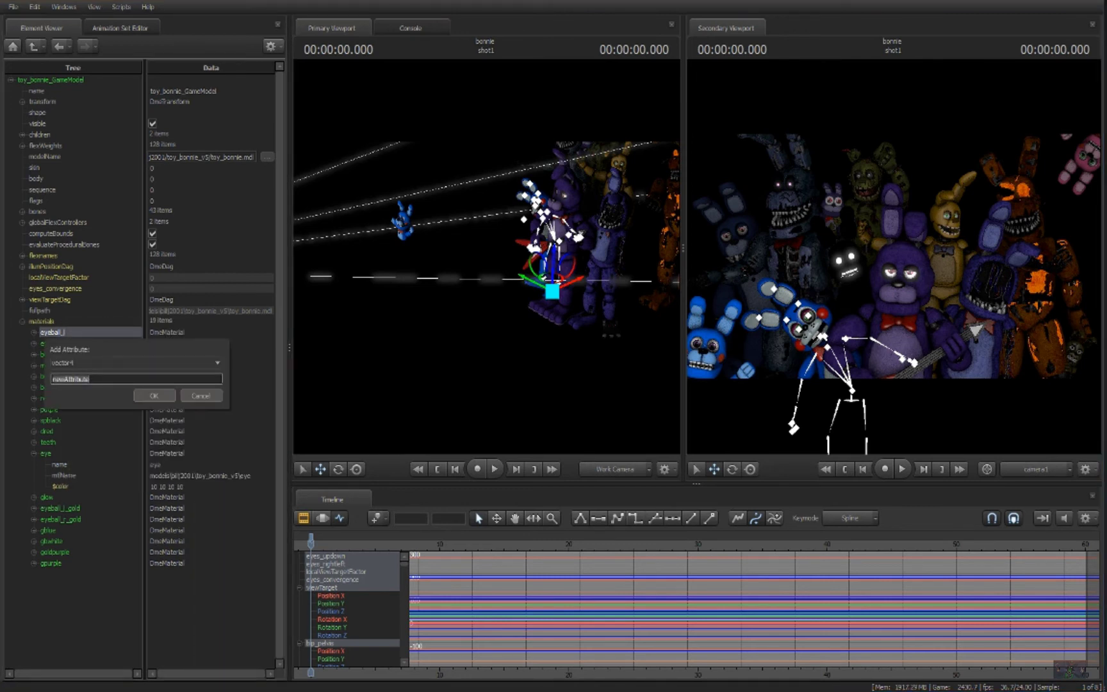
key(Return)
right_click(38, 531)
right_click(38, 499)
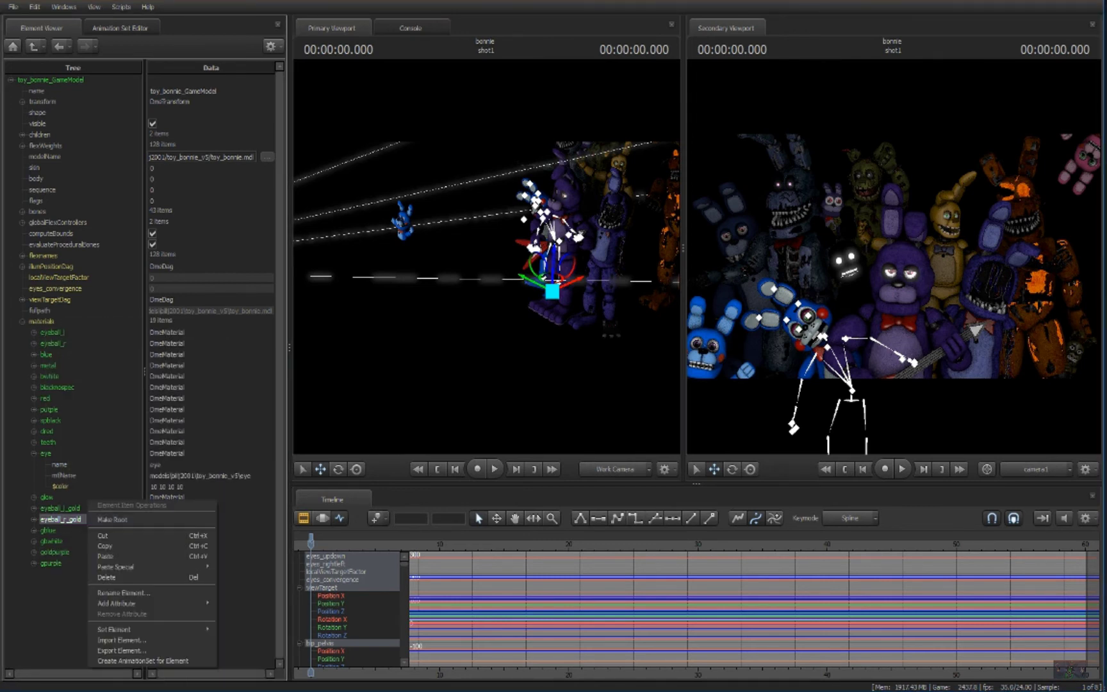
right_click(79, 507)
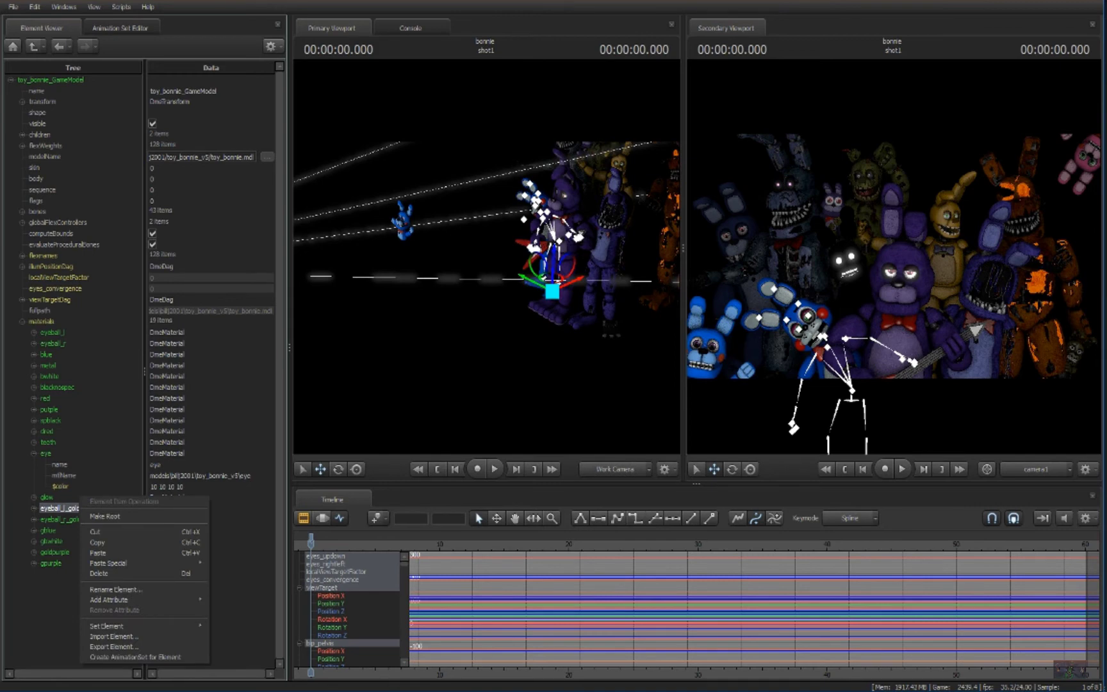
key(Escape)
Step: Give withered Bonnie's red eyes material a $color of 10 10 10 10
click(119, 29)
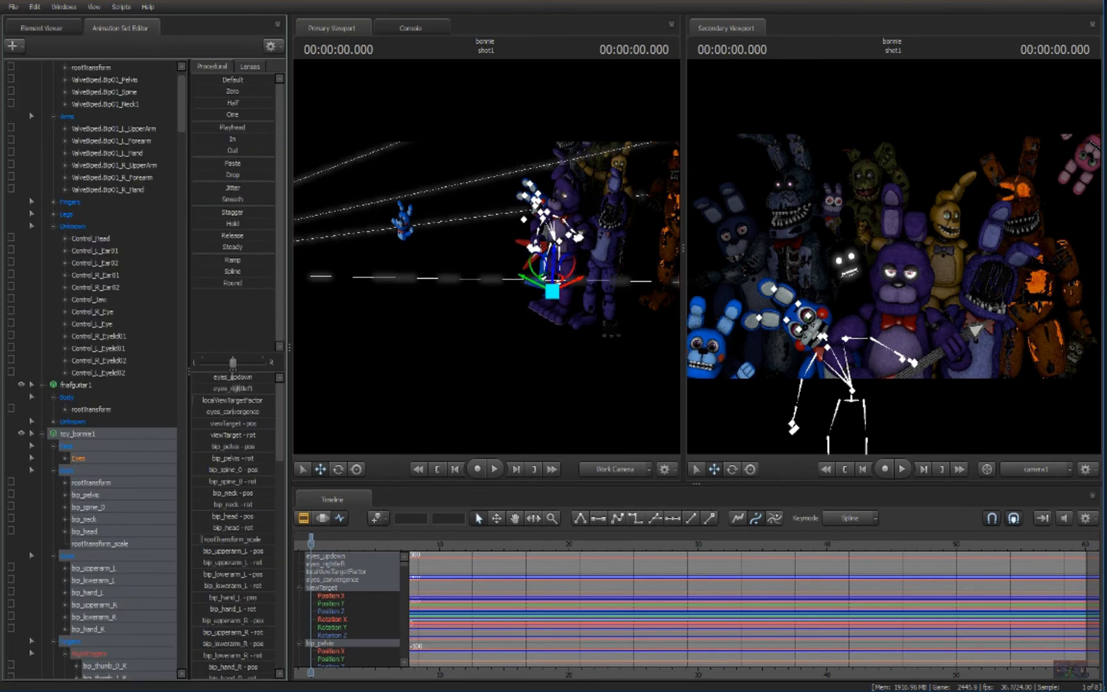
scroll(104, 389, down, 10)
right_click(117, 413)
click(156, 471)
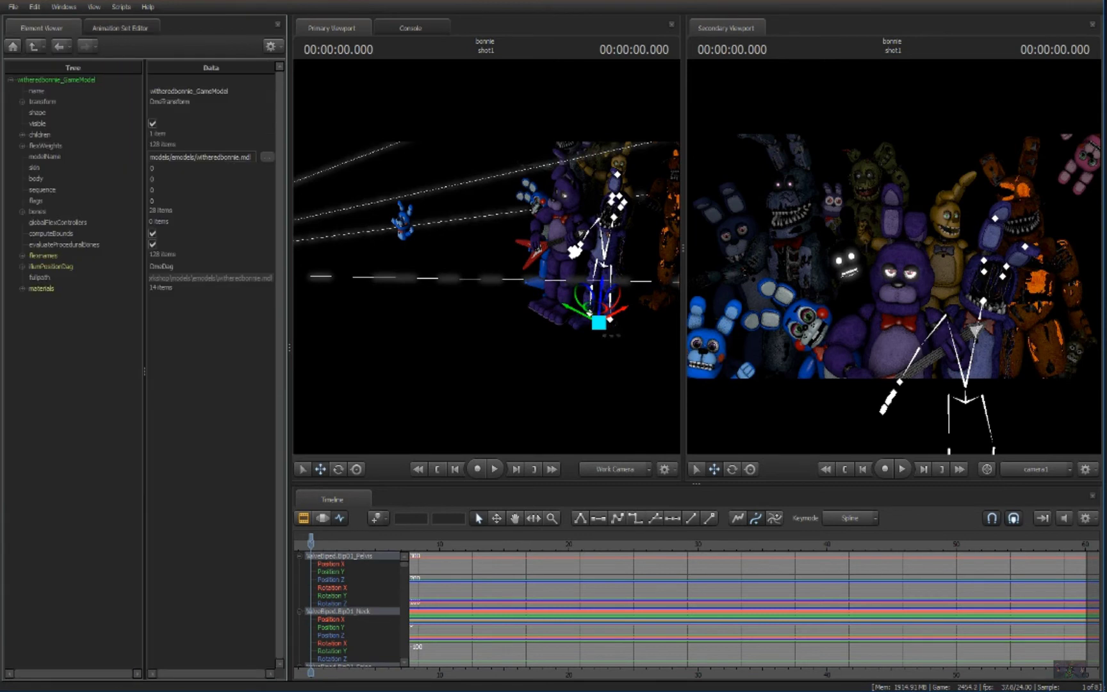
click(22, 288)
right_click(52, 431)
click(211, 519)
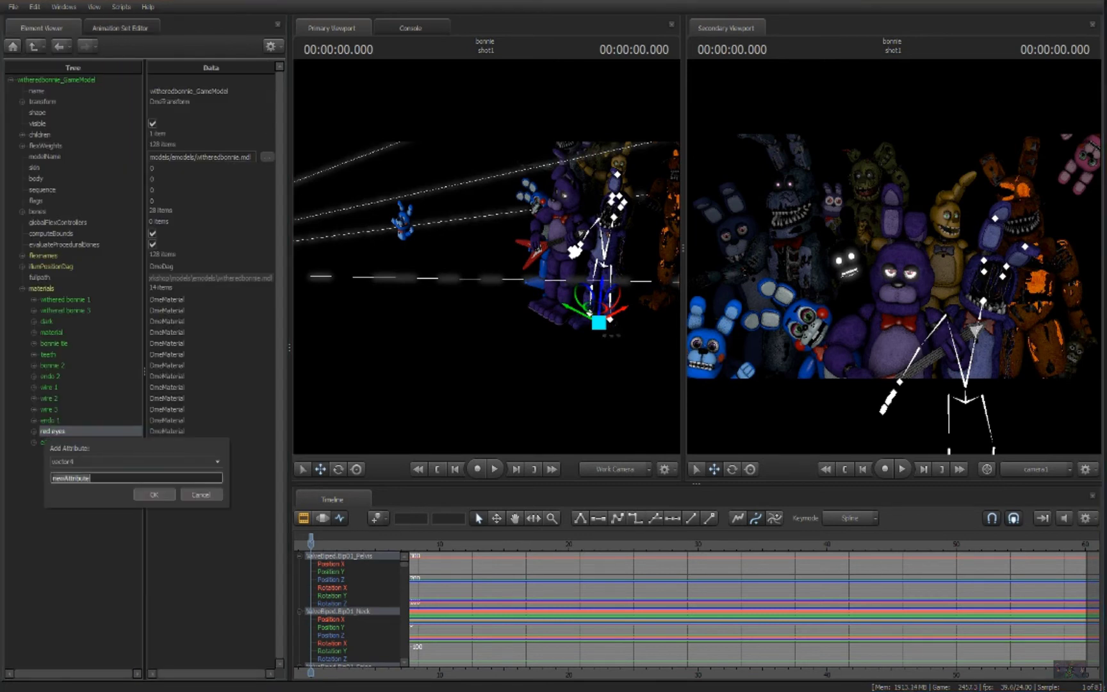
key(Return)
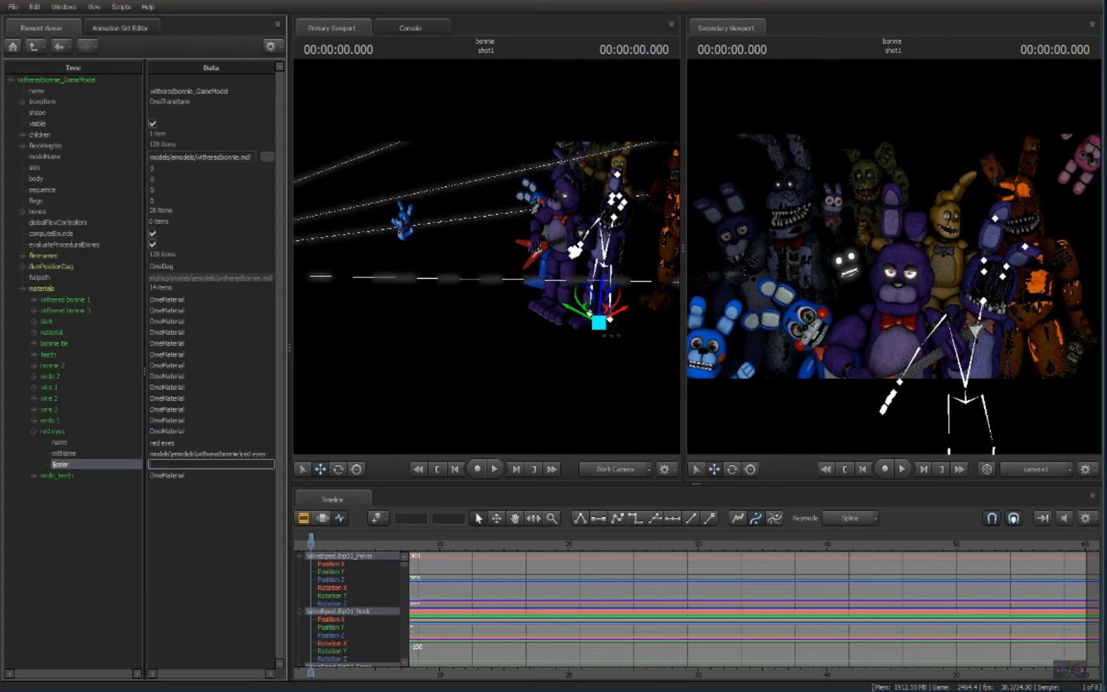
text(10 10 10)
key(Return)
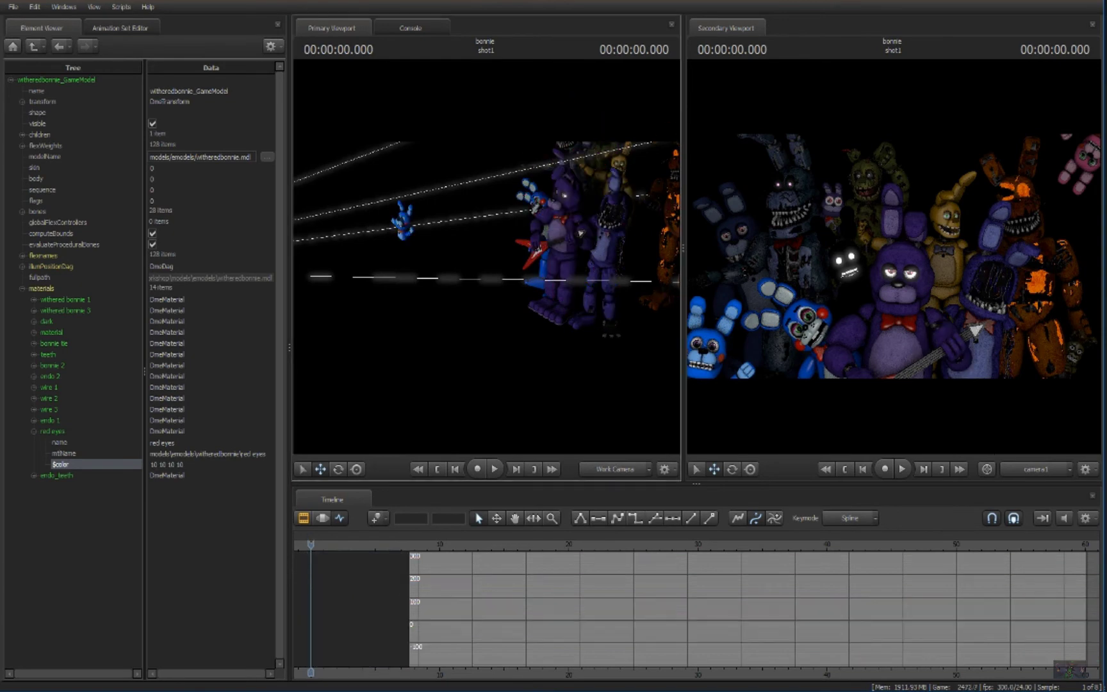
Step: Give spring Bonnie's eye material a $color of 10 10 10 10
click(120, 27)
scroll(94, 346, down, 8)
scroll(95, 346, down, 7)
right_click(104, 507)
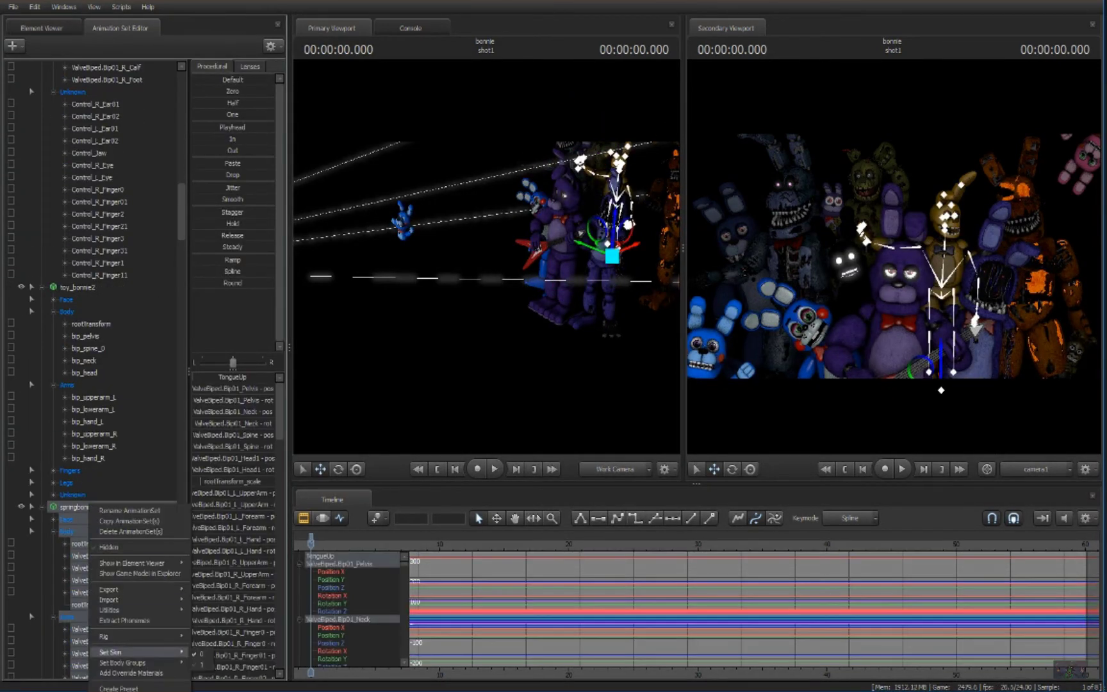
click(226, 578)
click(22, 288)
right_click(48, 430)
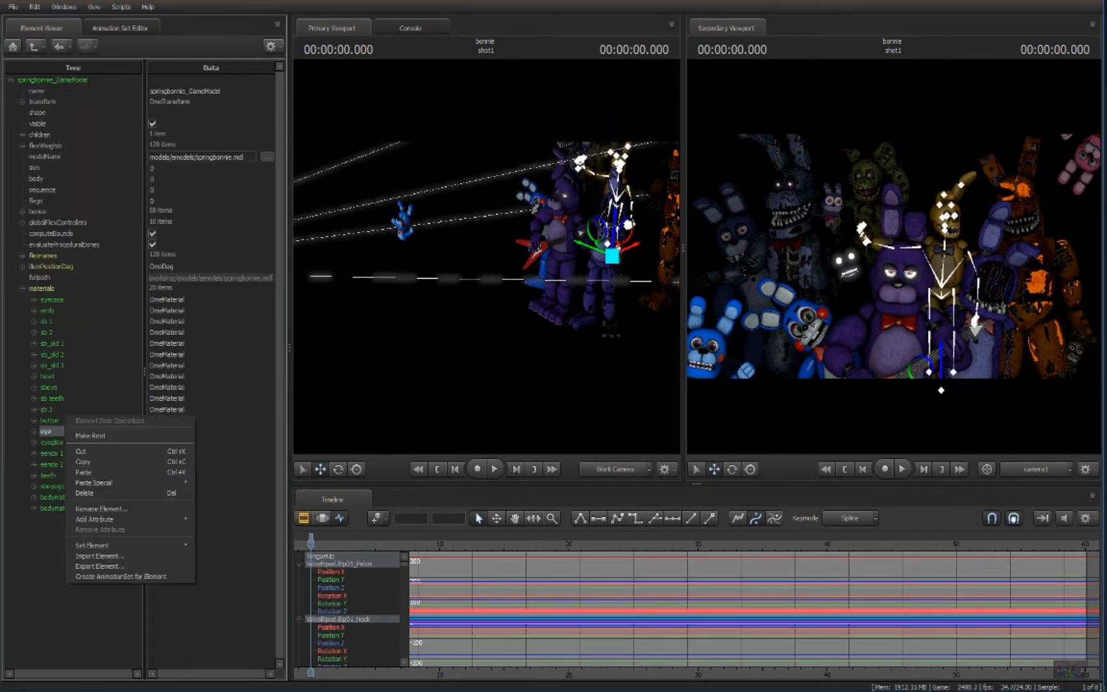
click(216, 536)
text($color)
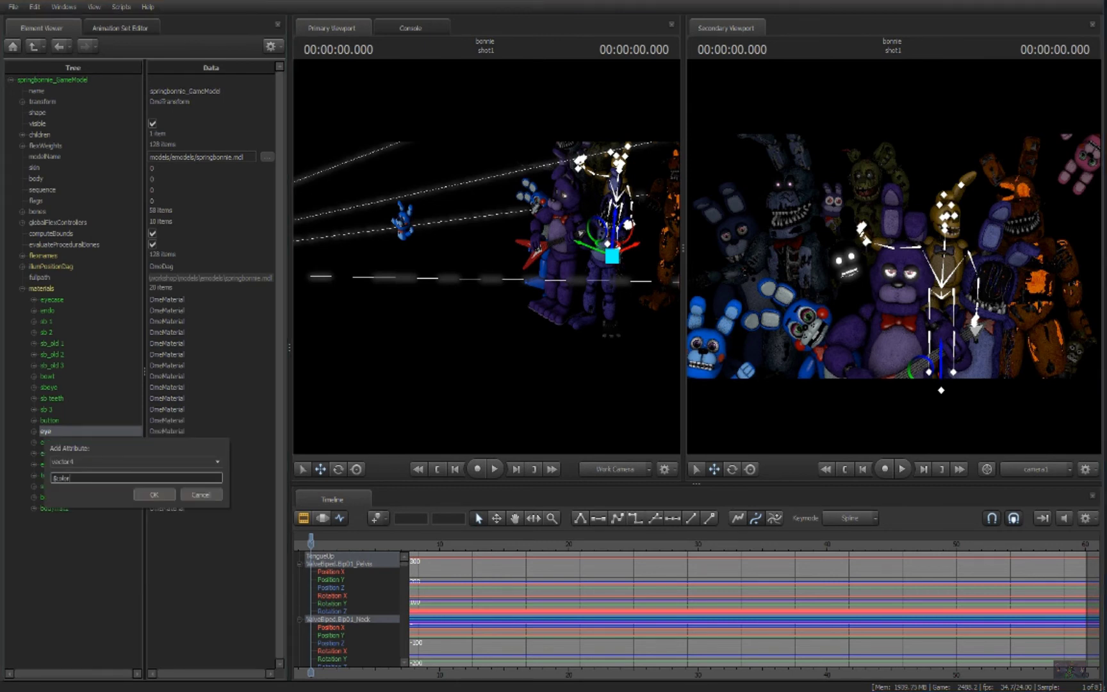
key(Return)
text(10 10 10 10)
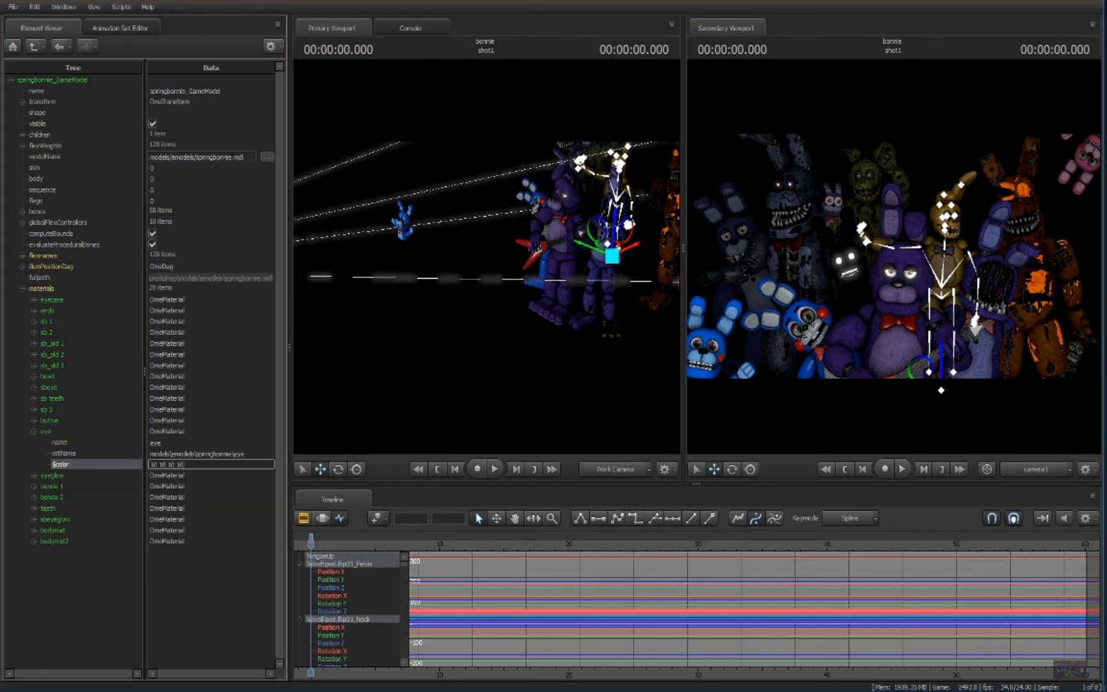
key(Return)
Step: Add a $color attribute to spring Bonnie's eyeglow material, leaving it at 0 0 0 0
right_click(54, 474)
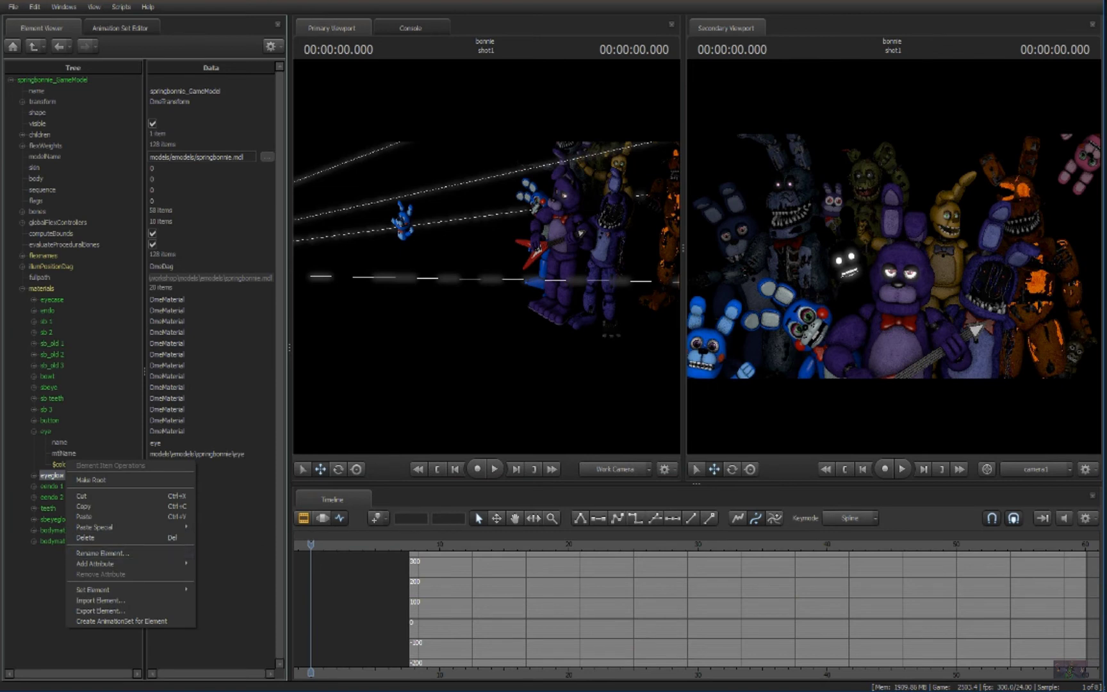
click(224, 535)
text($color)
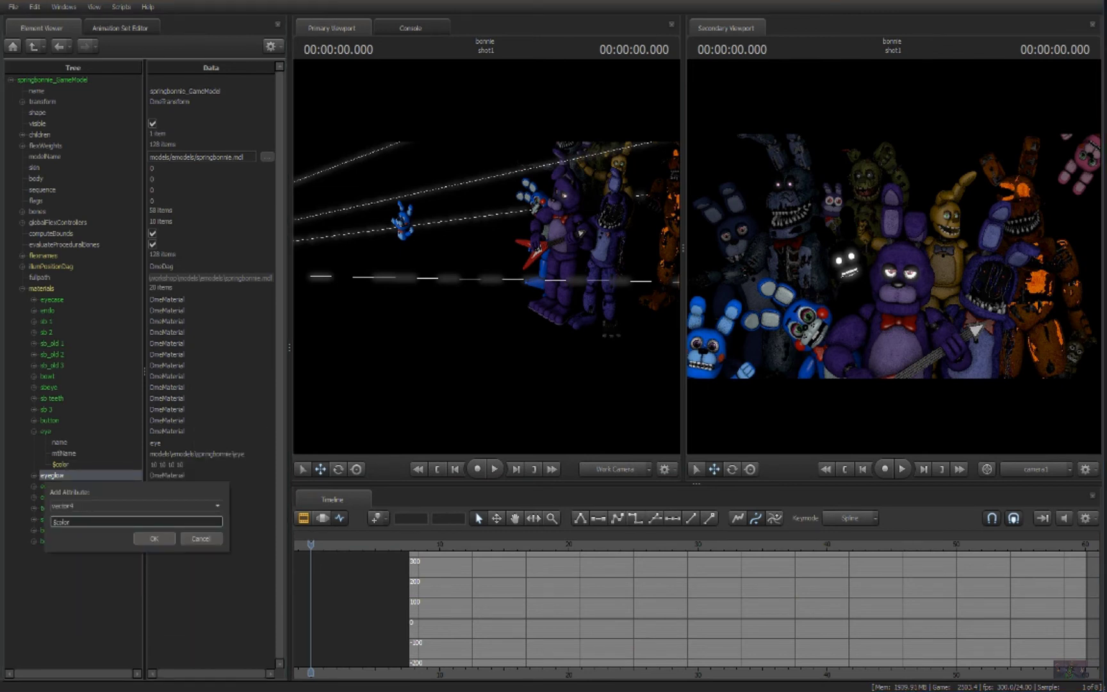
key(Return)
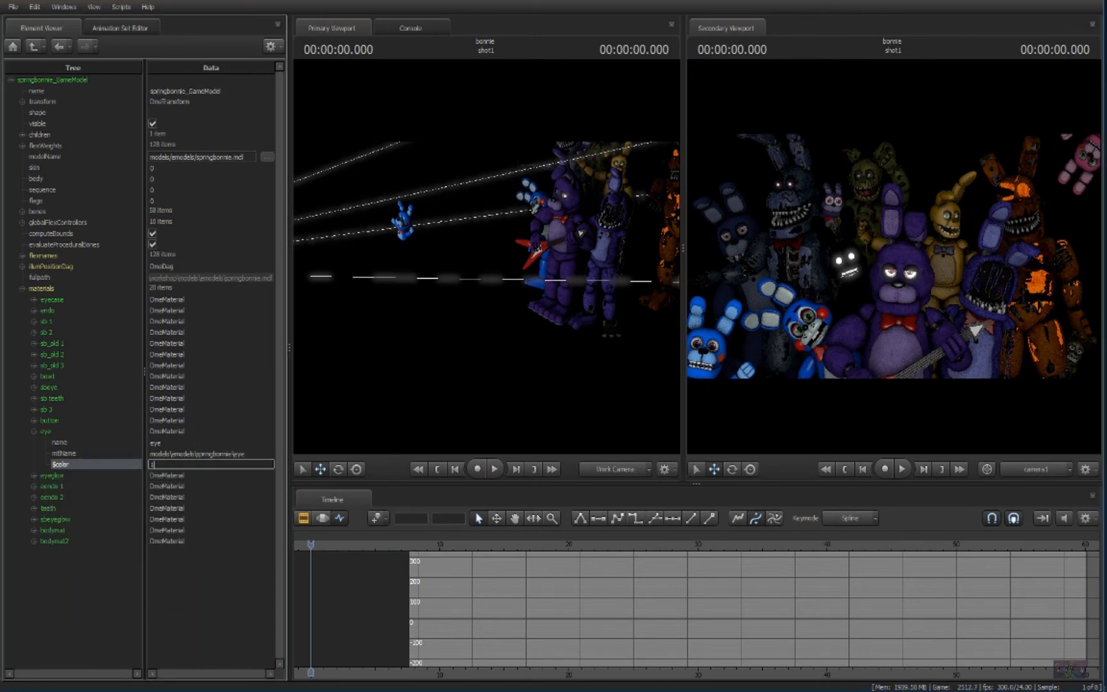
key(Return)
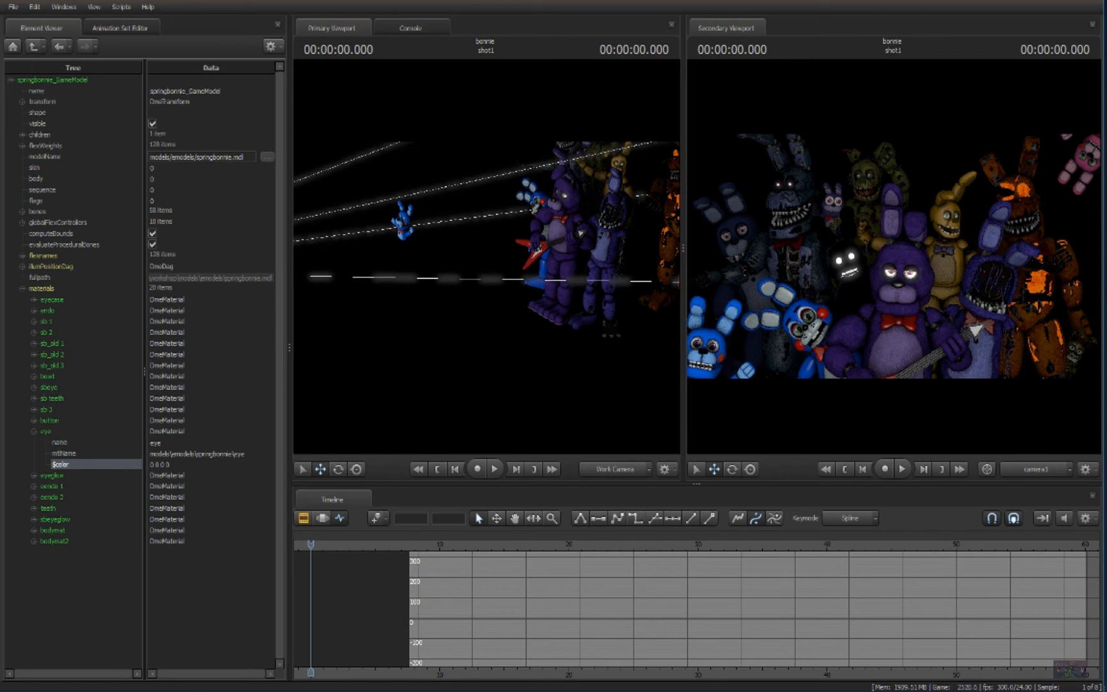
Step: Give unwithered Bonnie's eye bonnie material a $color of 10 10 10 10
click(119, 28)
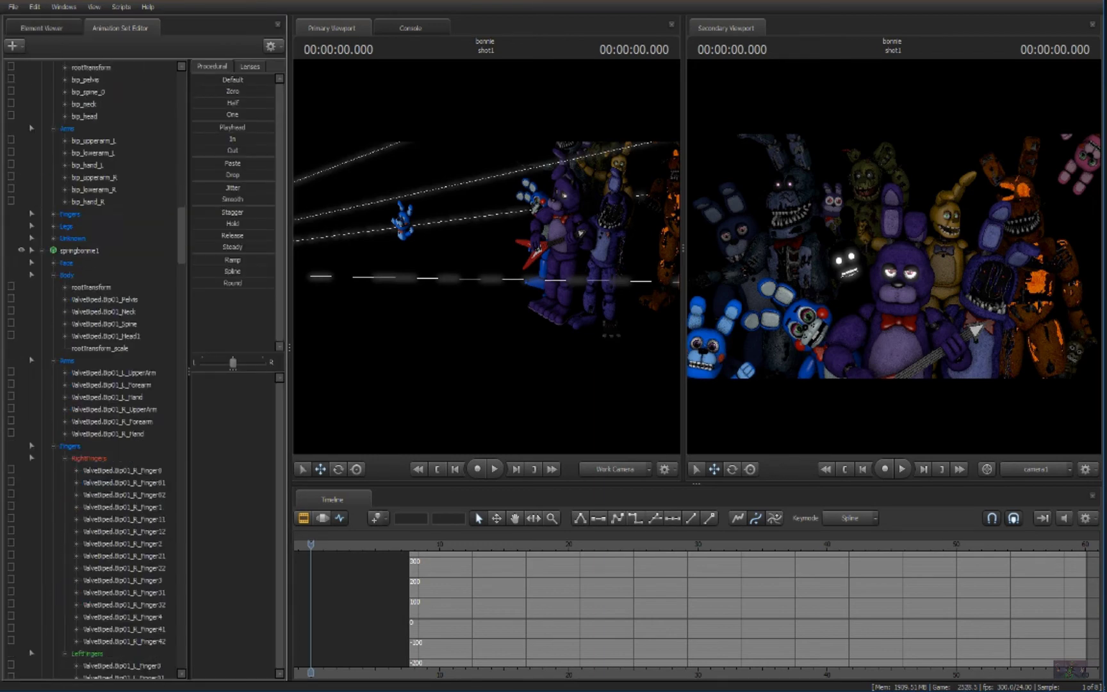
scroll(96, 363, down, 3)
scroll(95, 363, down, 3)
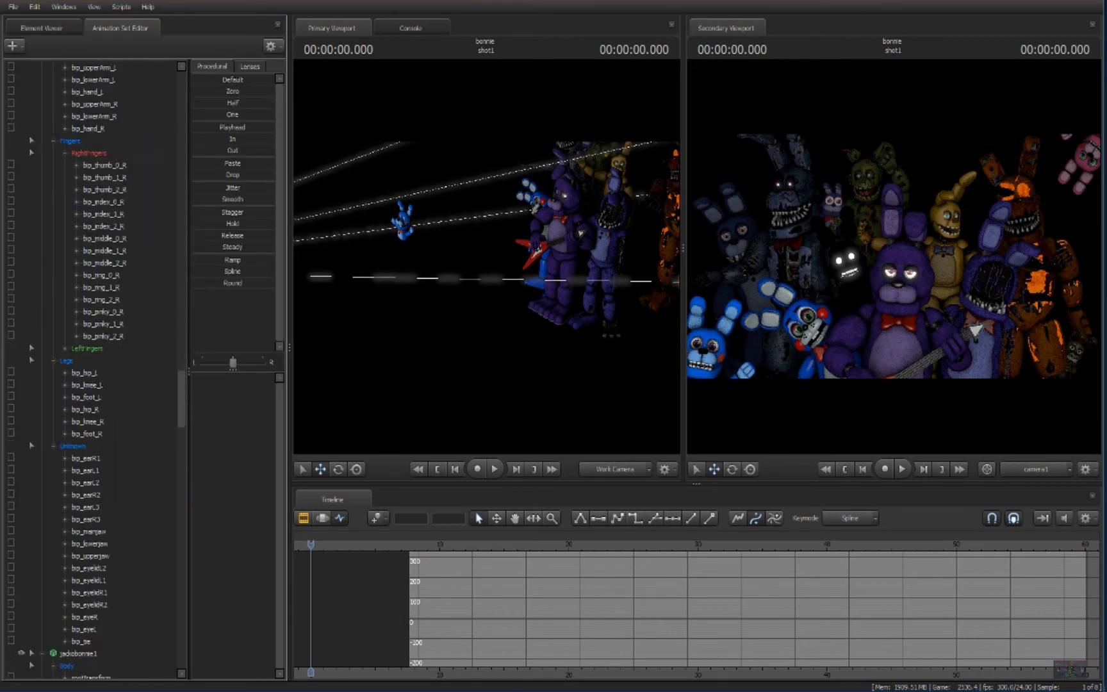
scroll(95, 363, down, 3)
scroll(95, 363, down, 3)
right_click(87, 457)
mouse_move(151, 608)
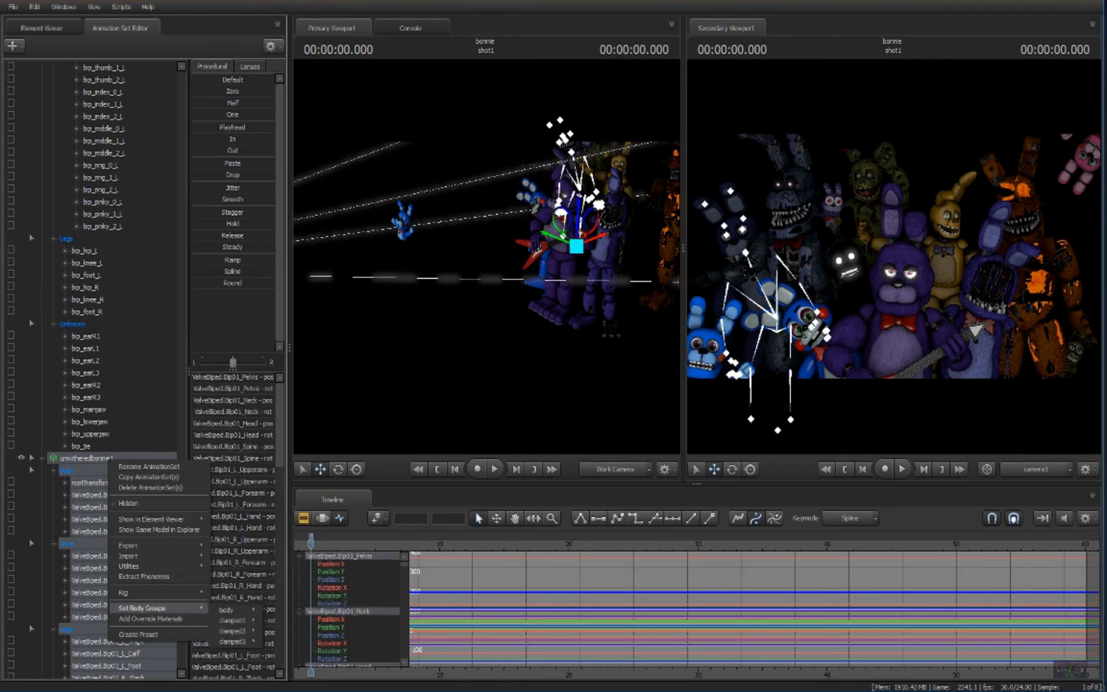
click(219, 525)
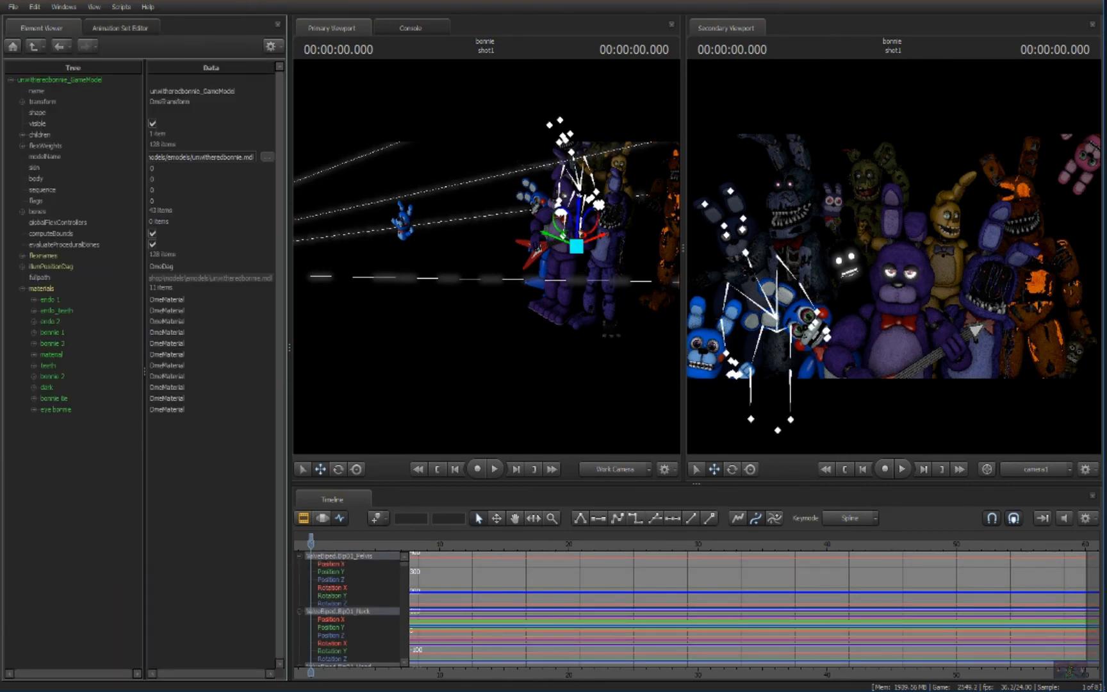
right_click(73, 406)
mouse_move(102, 500)
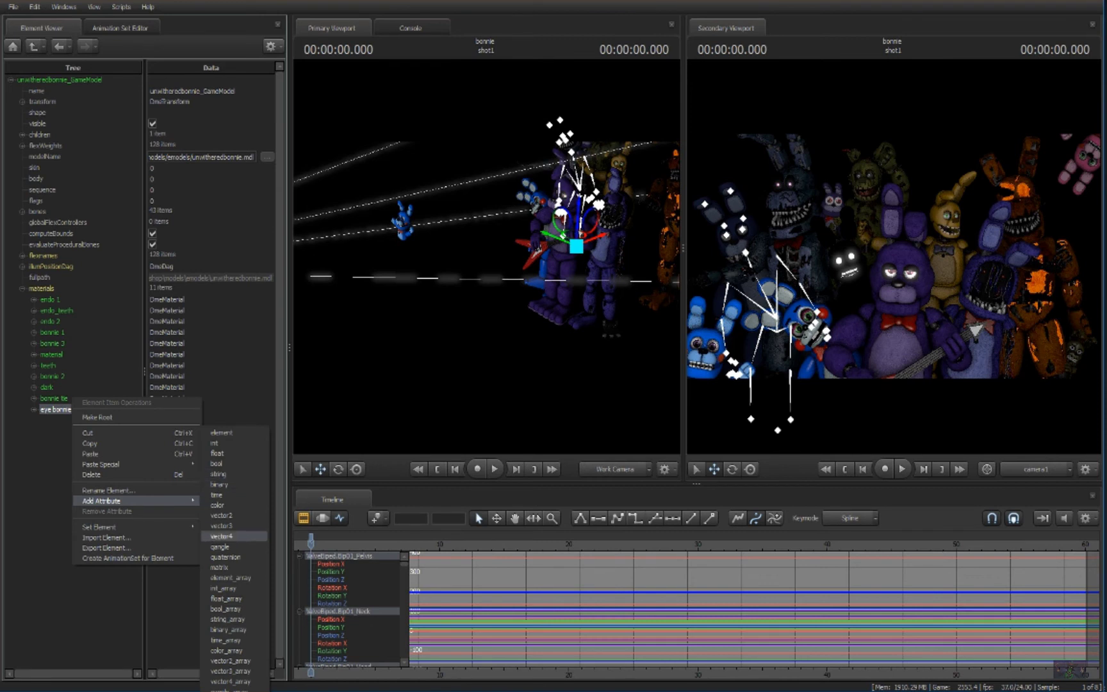
click(233, 536)
key(Return)
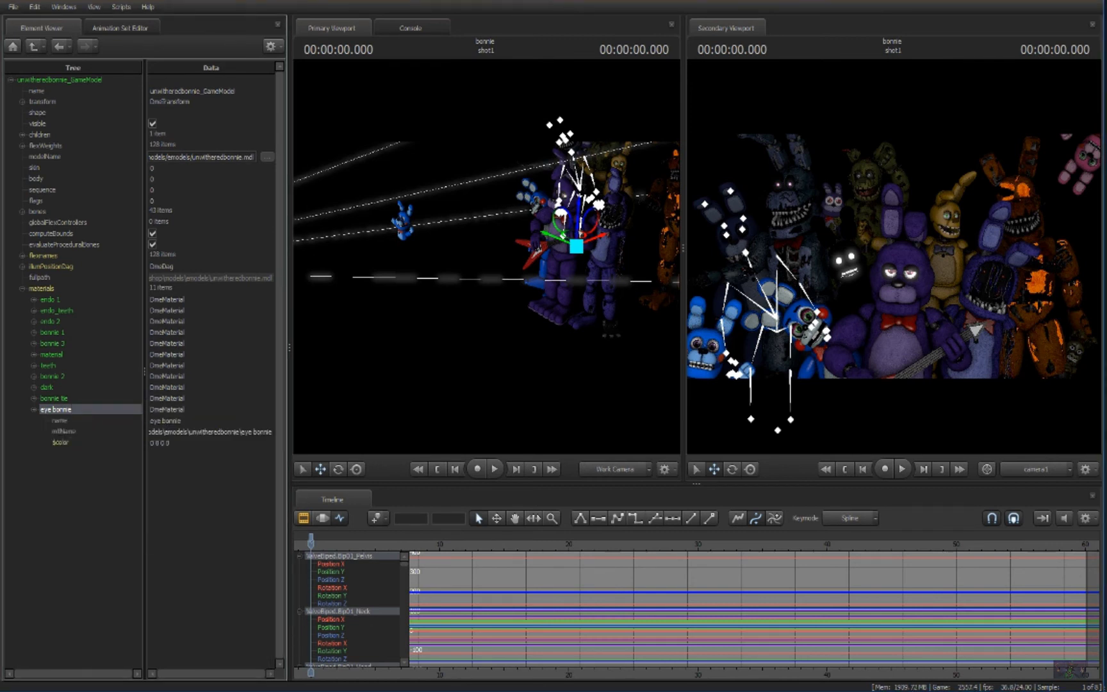
text(10 10)
key(Return)
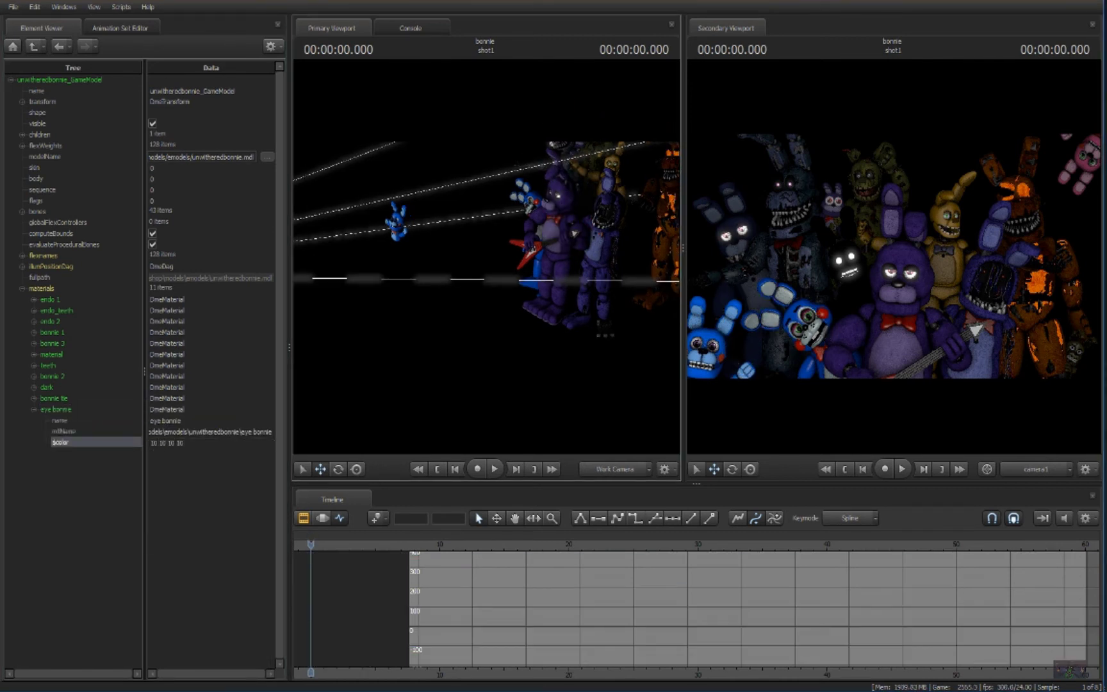
Step: Give bonbonv51's eye material a bright $color of 10 10 10
click(121, 27)
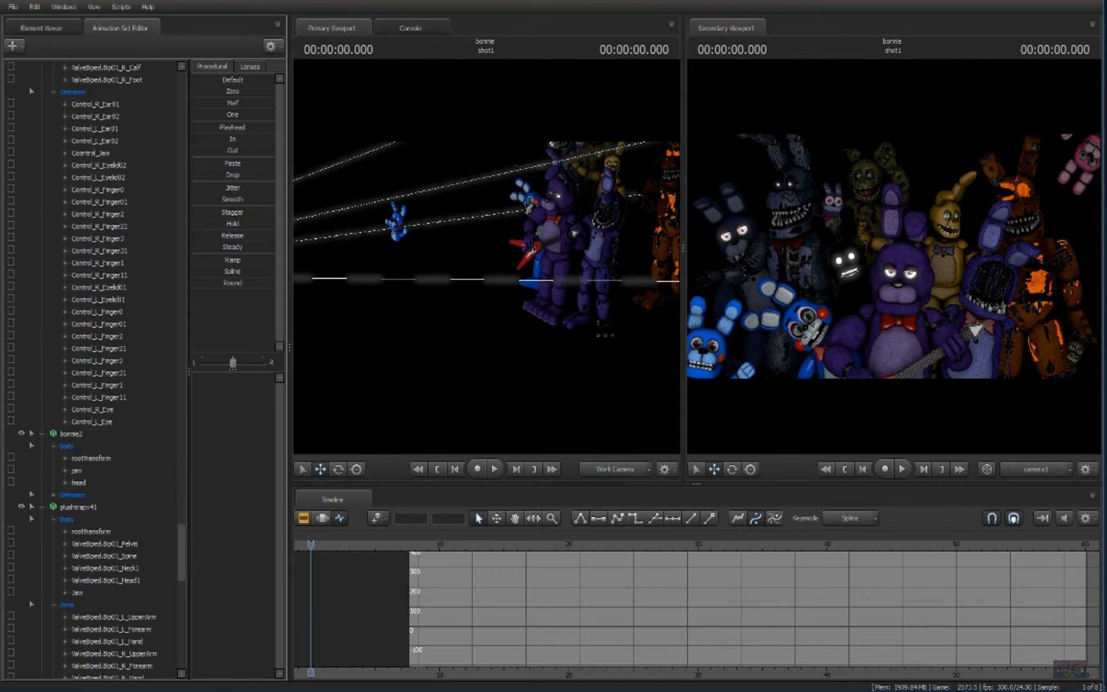
scroll(96, 346, down, 8)
scroll(95, 346, down, 4)
right_click(82, 555)
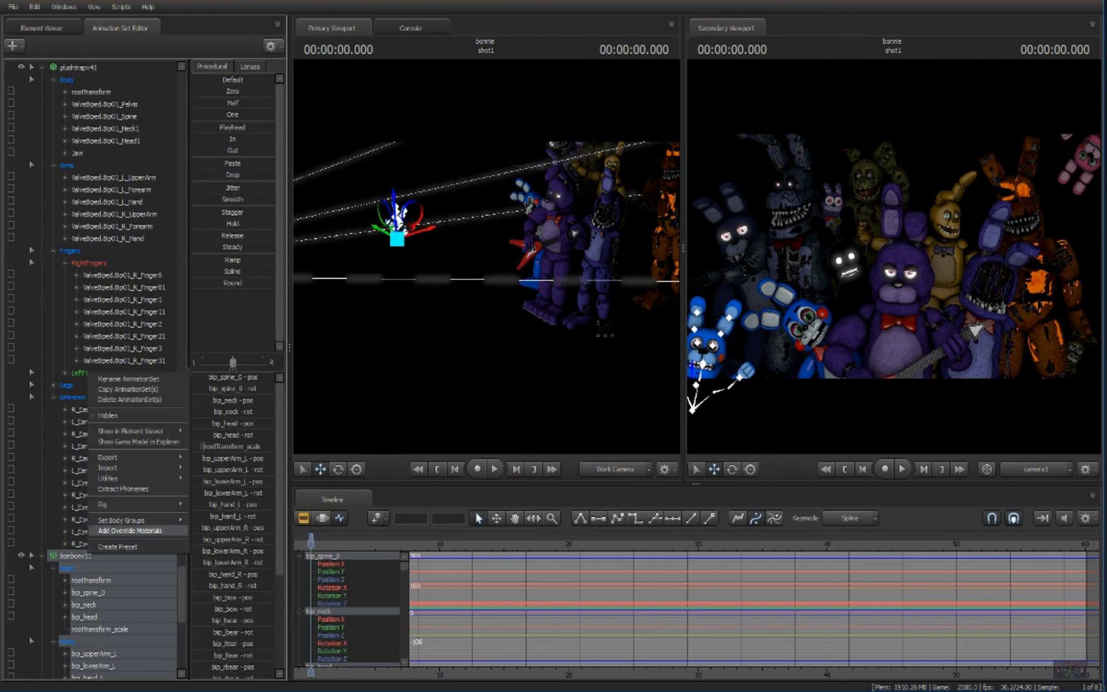
click(220, 432)
right_click(45, 353)
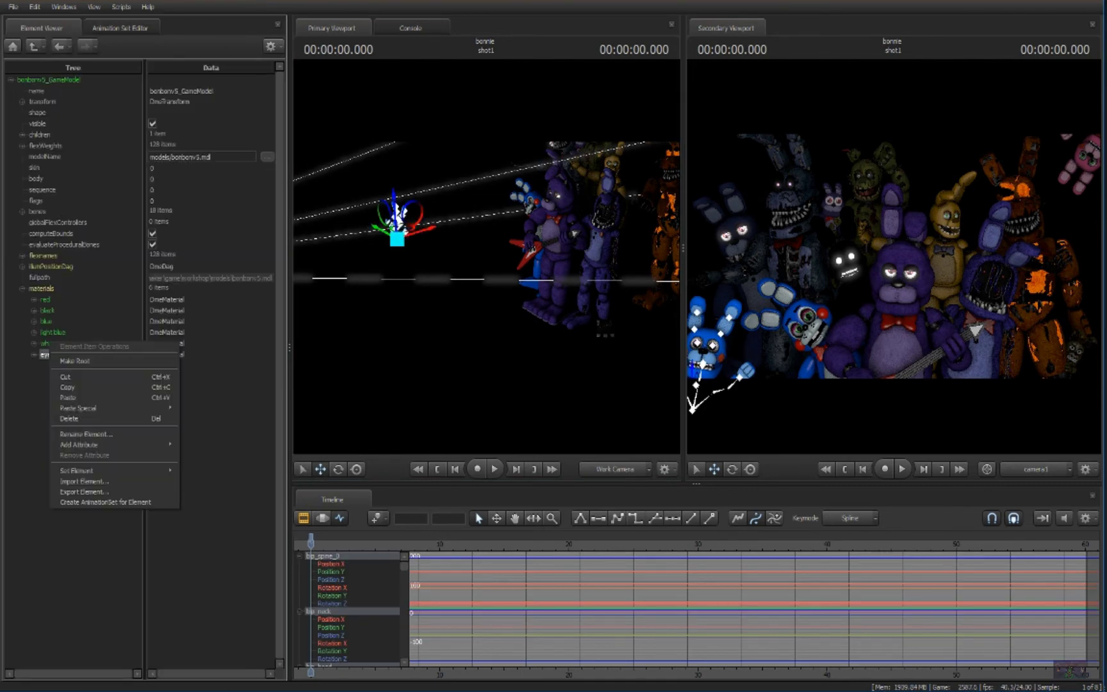
click(212, 484)
click(198, 416)
right_click(46, 353)
key(Escape)
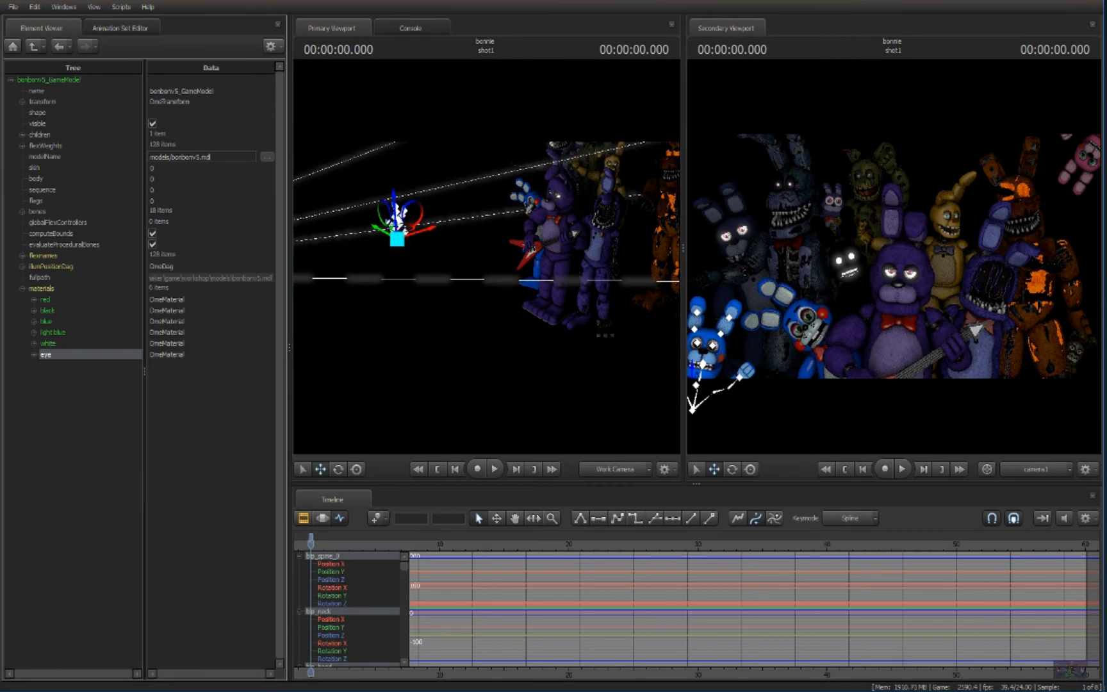
right_click(46, 353)
click(212, 483)
key(Return)
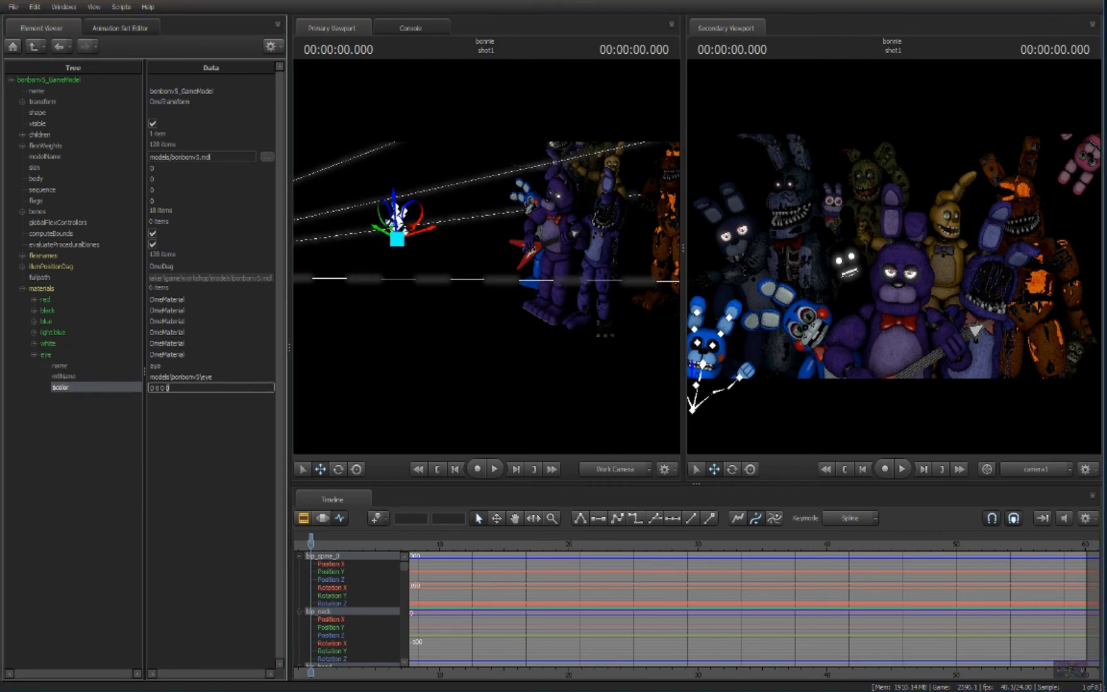
key(Return)
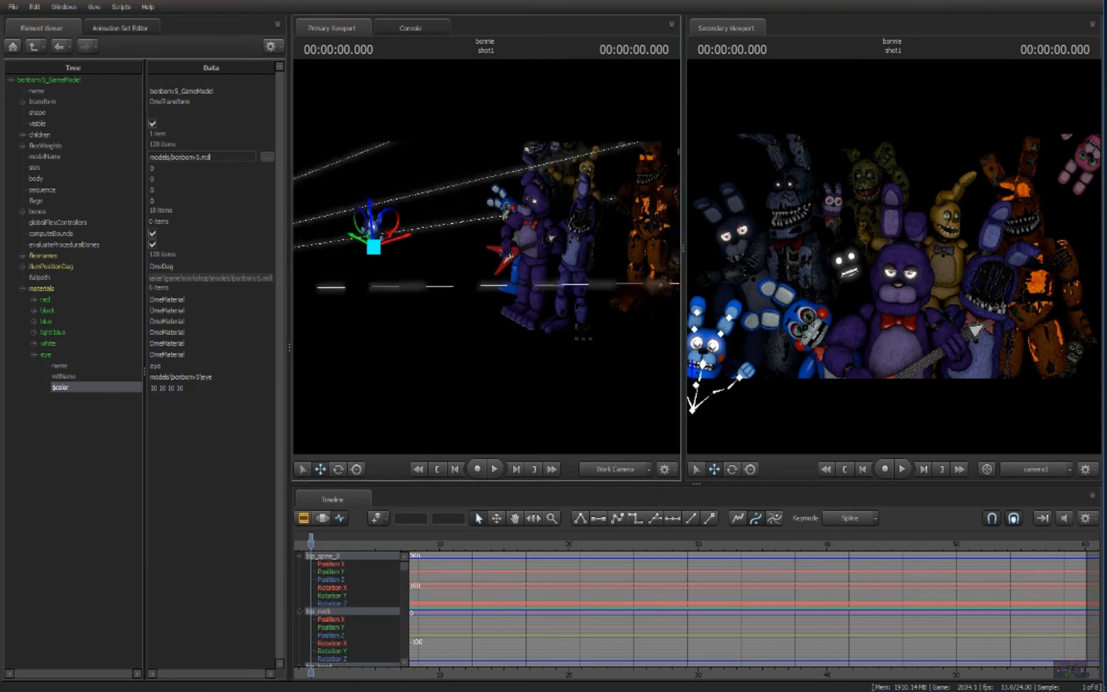
Step: Start adding a vector attribute to another Bonnie set's eye material, then cancel it
click(121, 27)
scroll(87, 346, down, 5)
right_click(90, 448)
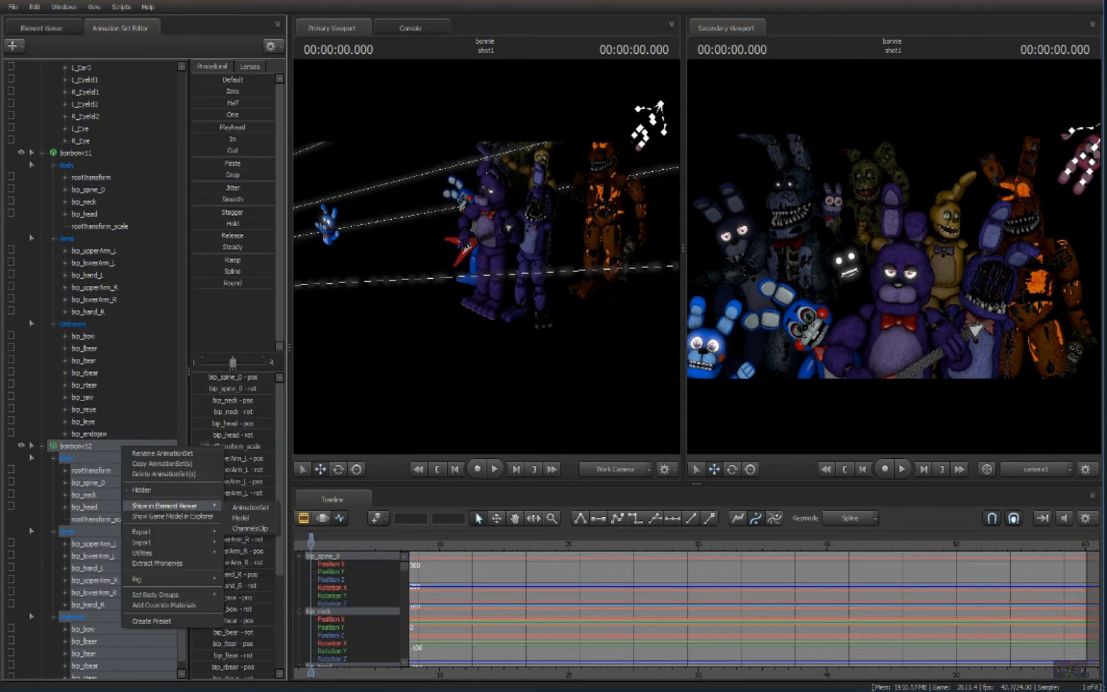
click(251, 518)
click(121, 28)
right_click(86, 446)
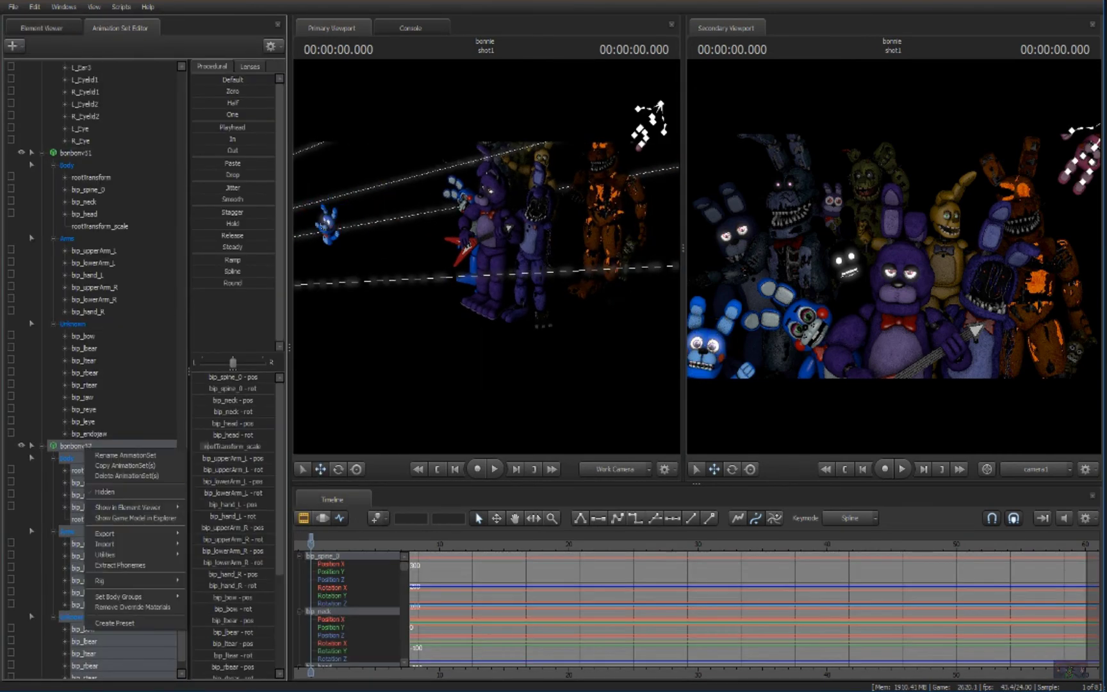
click(216, 515)
right_click(48, 355)
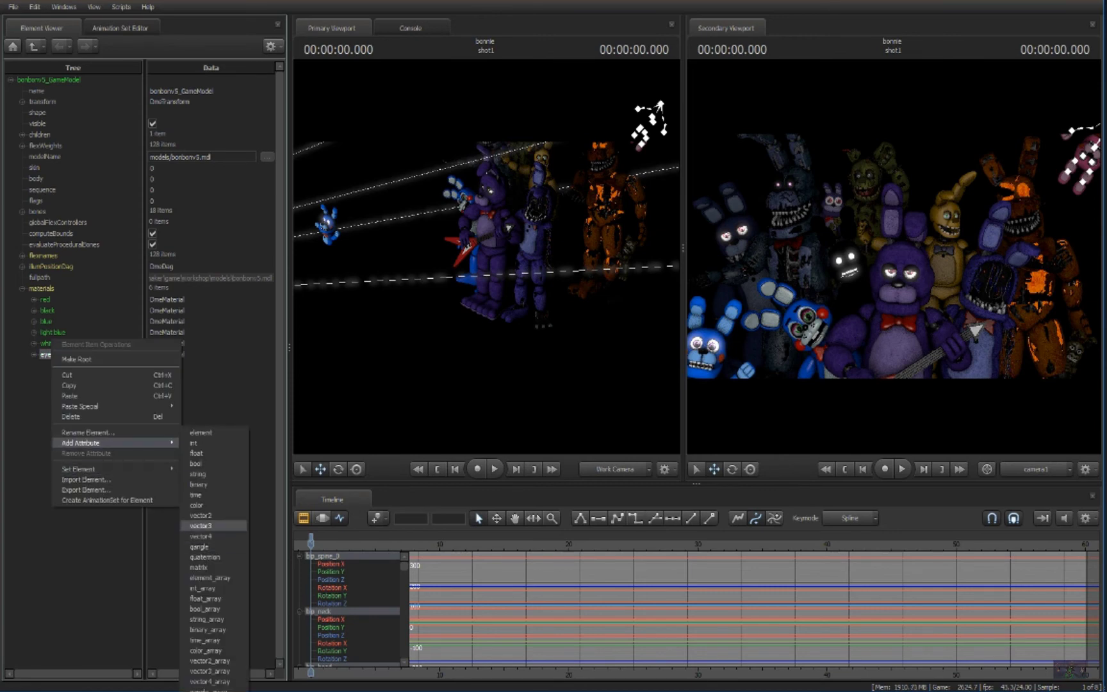
click(214, 526)
key(Return)
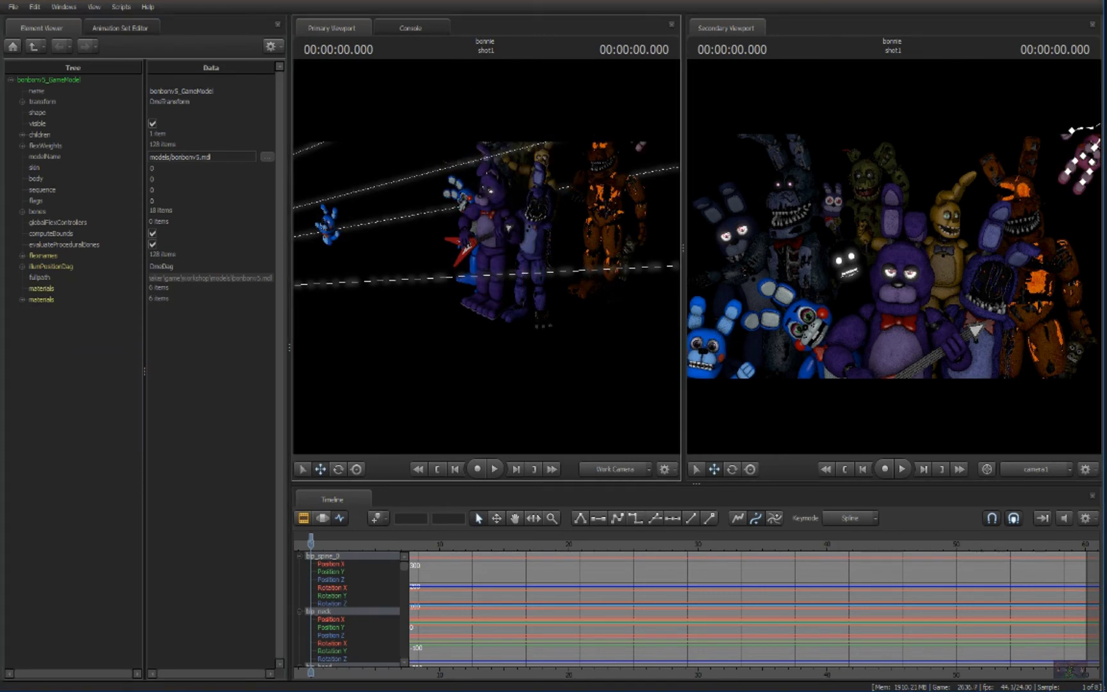
click(121, 28)
Step: Create new lights and place them near Bonnie's face and inside Bonnie's eye
click(13, 44)
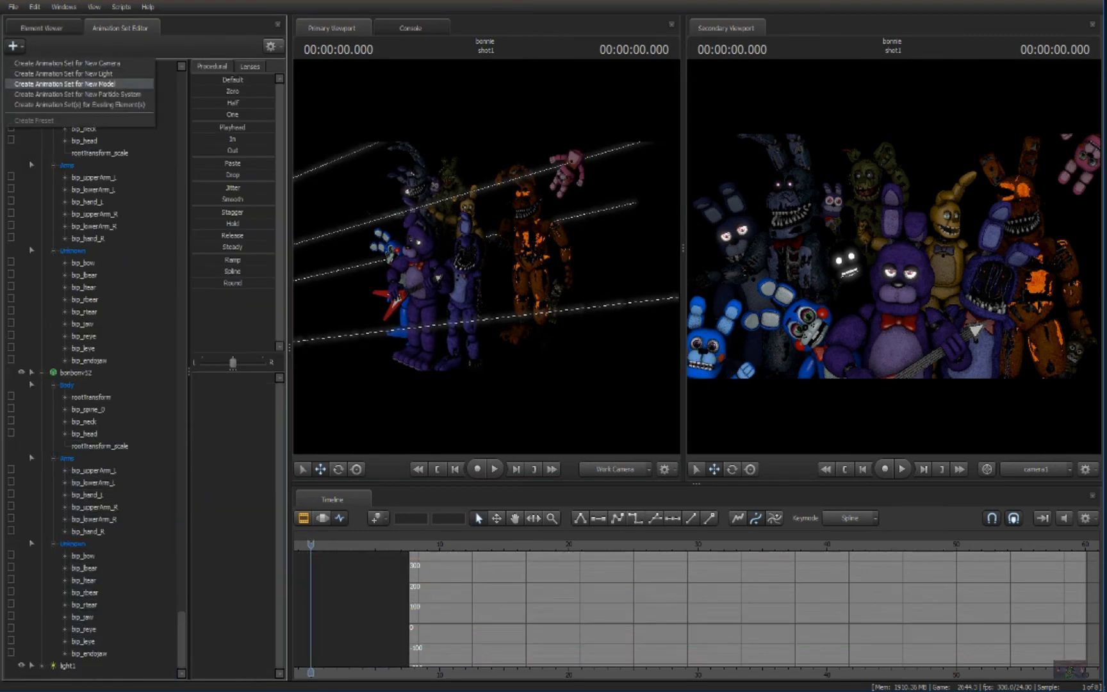
click(70, 87)
mouse_move(486, 257)
mouse_down()
mouse_move(519, 242)
mouse_move(486, 256)
mouse_move(541, 295)
mouse_move(489, 247)
mouse_up()
right_click(81, 665)
click(112, 501)
right_click(541, 295)
right_click(489, 248)
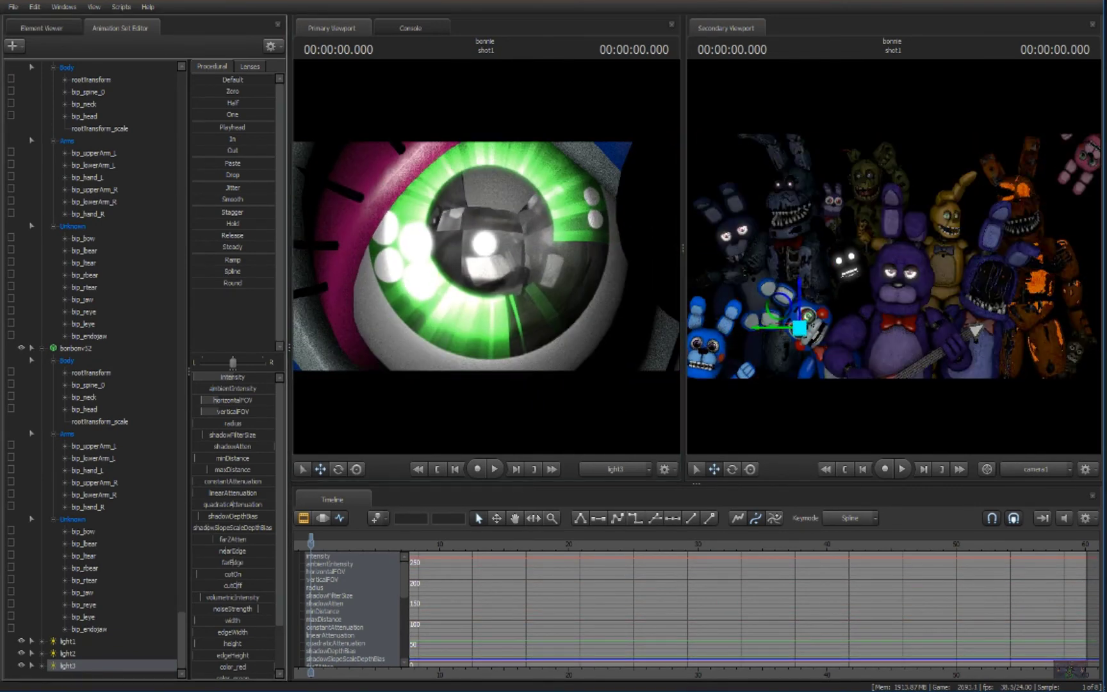
Step: Add fourth and fifth lights, moving them onto other characters' eyes
right_click(483, 280)
click(513, 310)
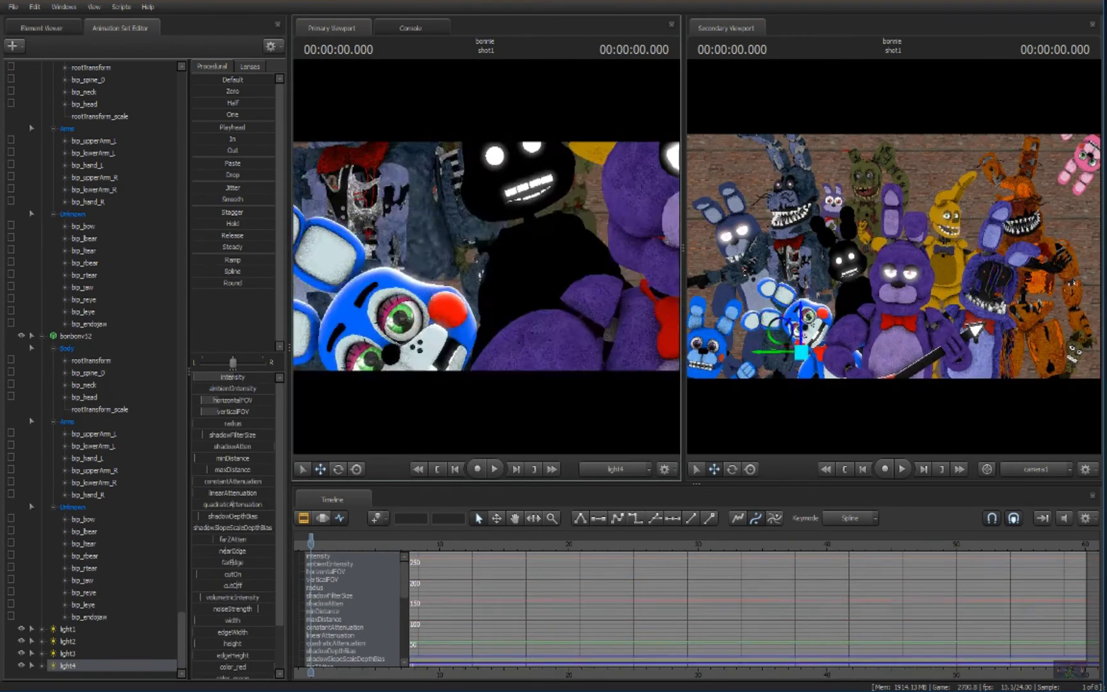
drag(514, 311, 484, 260)
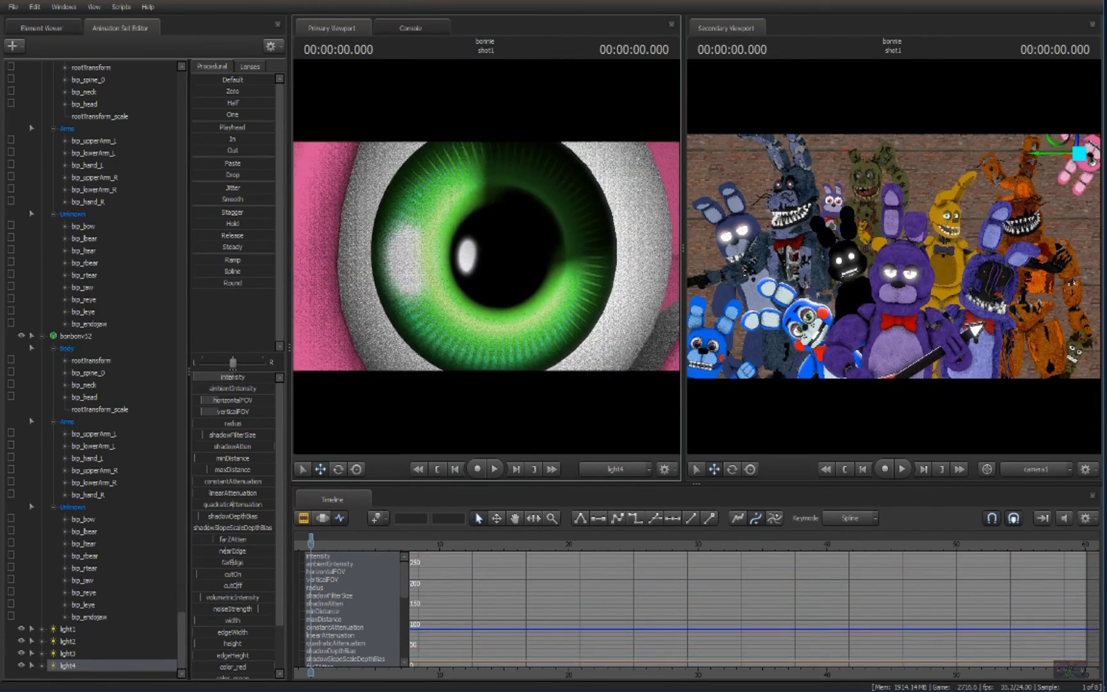
right_click(82, 518)
right_click(52, 605)
click(104, 580)
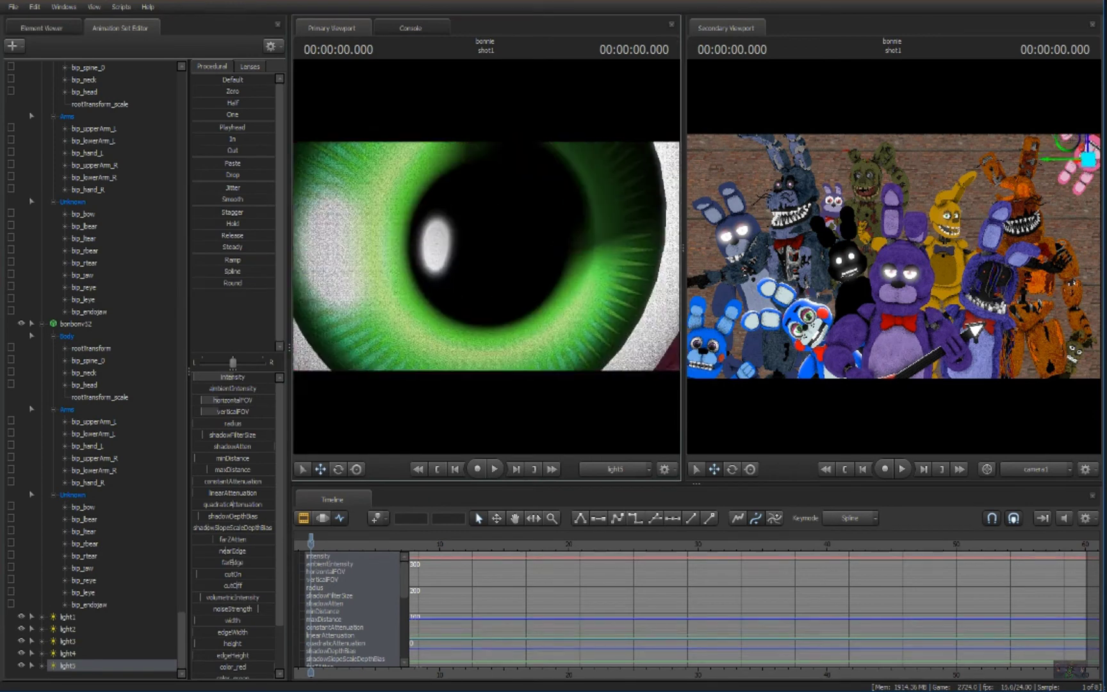
drag(485, 260, 491, 257)
right_click(491, 256)
click(519, 294)
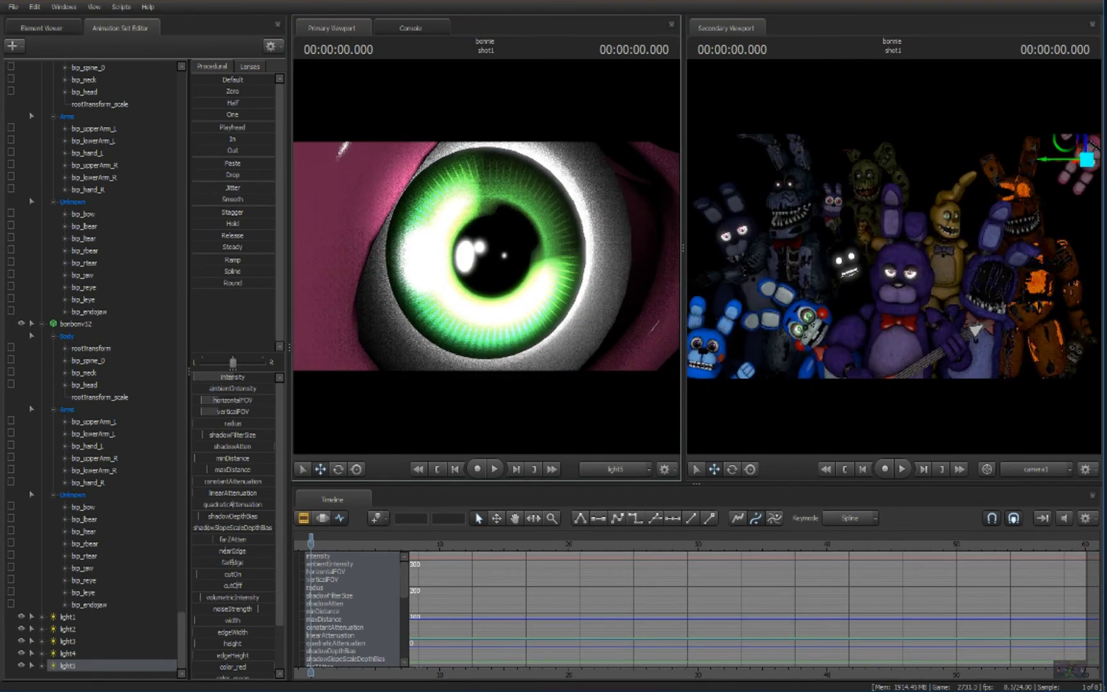
Step: Give bonbonv51's eye material a $color attribute of 10 10 10
right_click(86, 178)
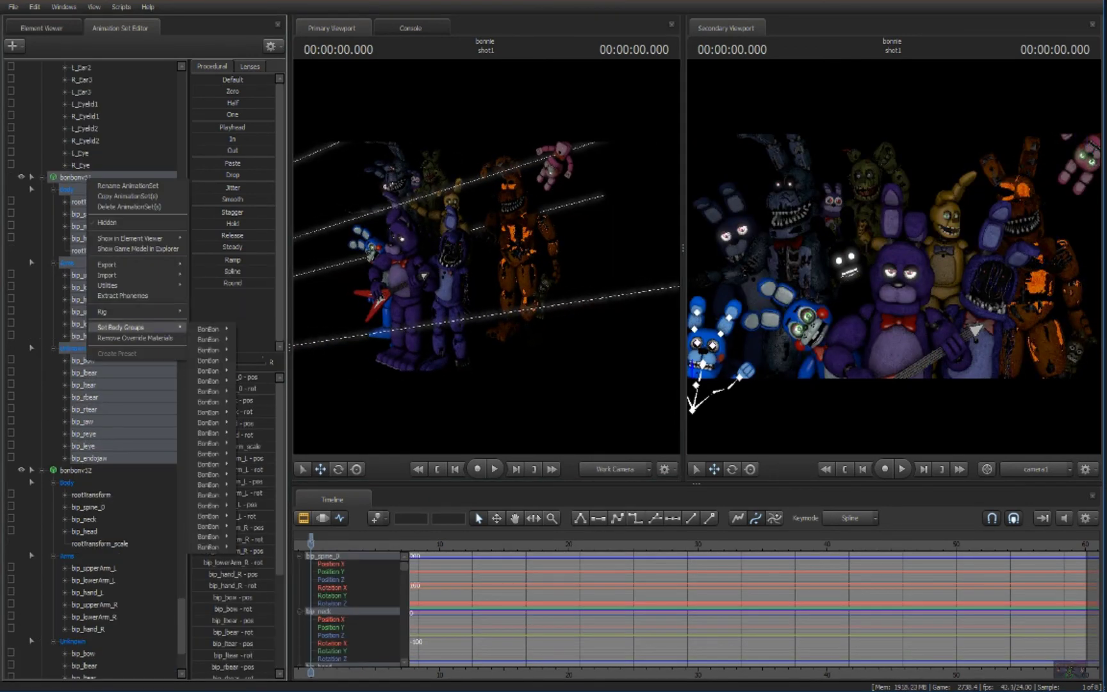
click(130, 202)
right_click(140, 178)
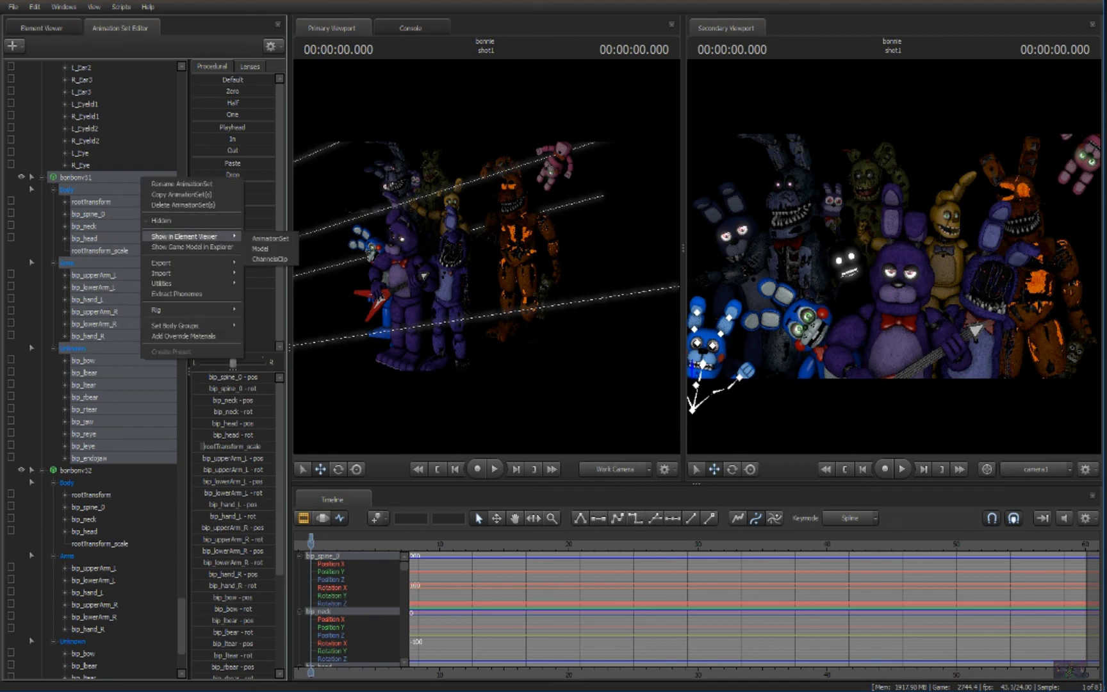
click(260, 238)
click(121, 27)
right_click(93, 176)
click(148, 237)
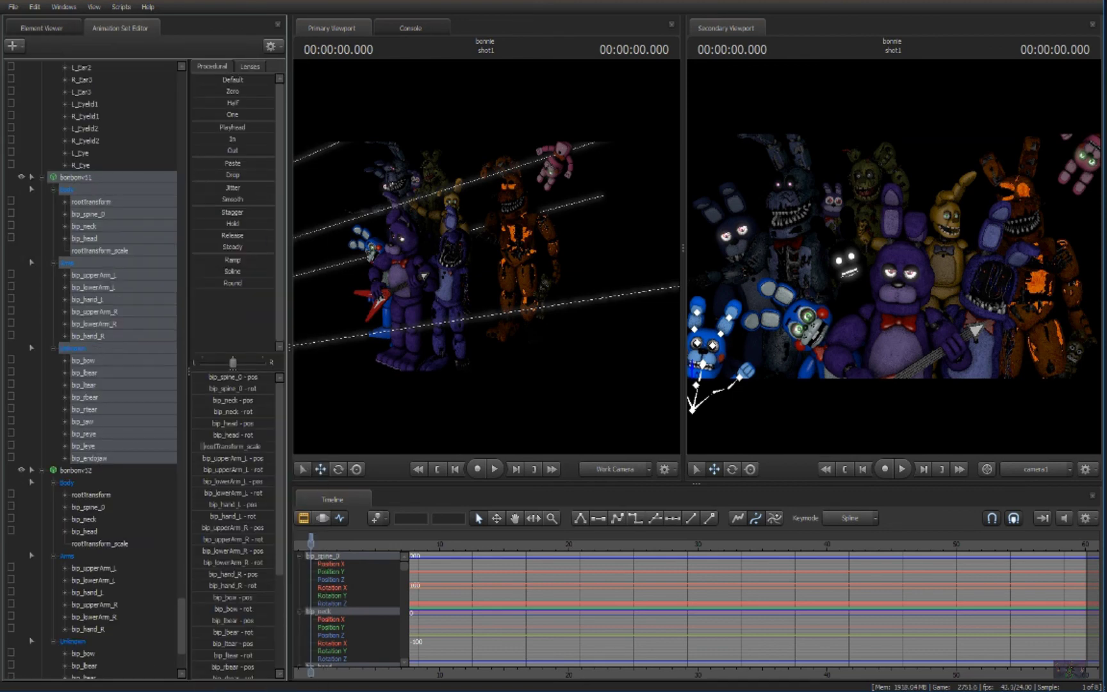
right_click(45, 353)
click(212, 536)
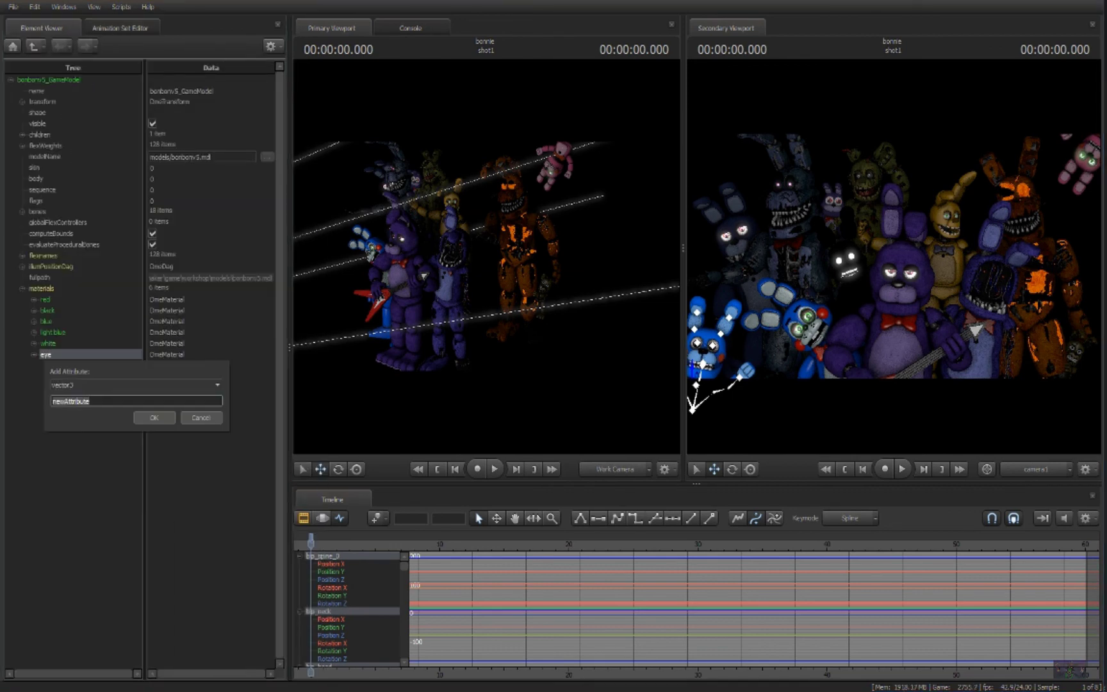
text(scale)
key(Return)
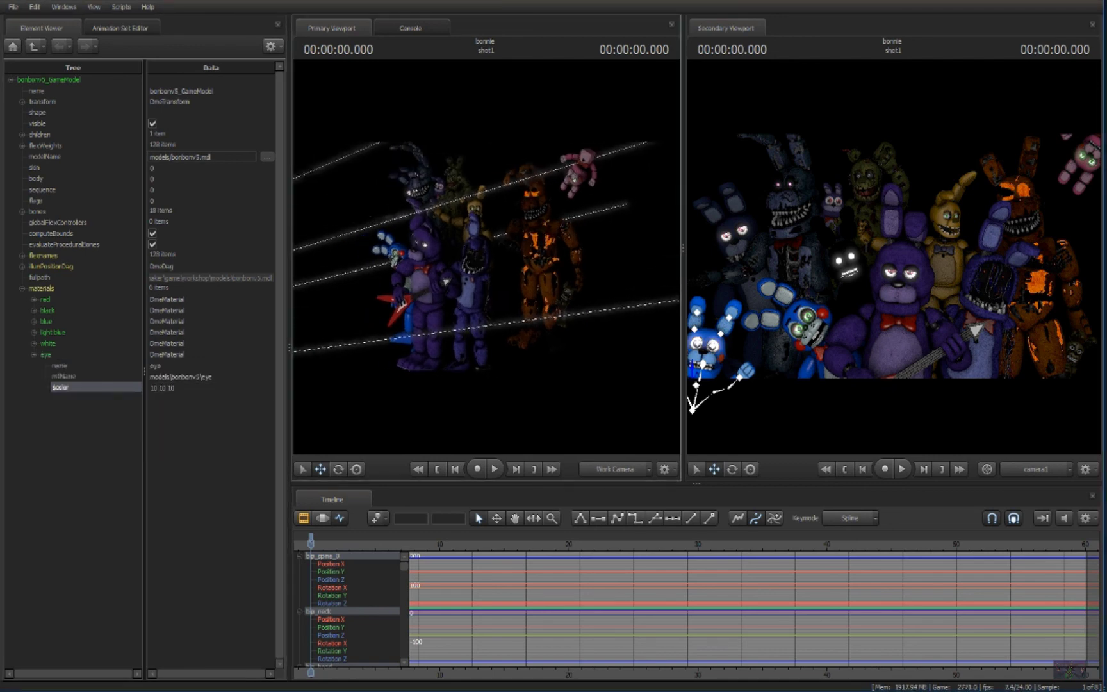
right_click(489, 394)
click(530, 425)
Step: Create a sixth light and turn it to face the characters from behind
drag(484, 259, 493, 239)
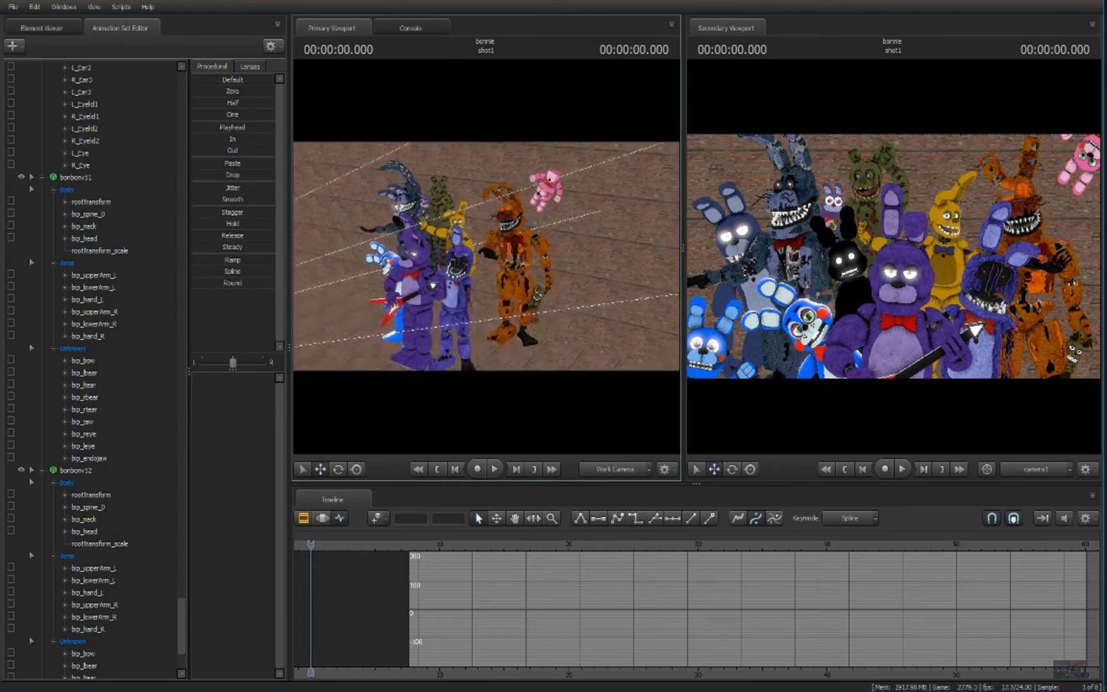
right_click(494, 240)
click(527, 312)
click(14, 45)
click(78, 84)
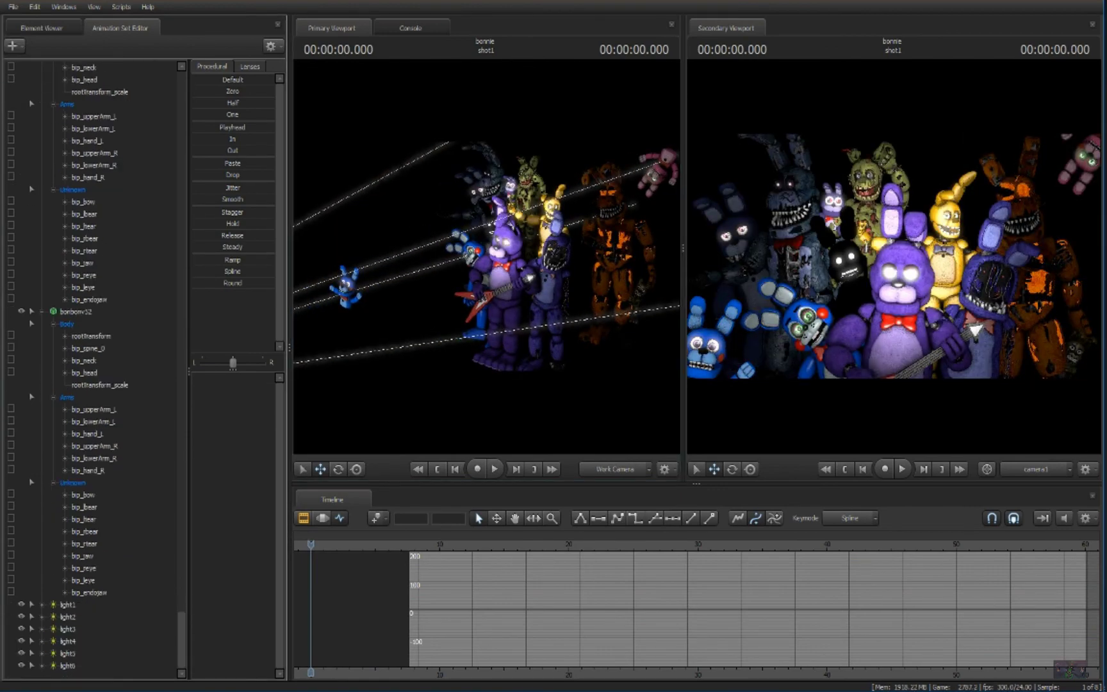
right_click(441, 249)
click(467, 286)
drag(467, 285, 484, 260)
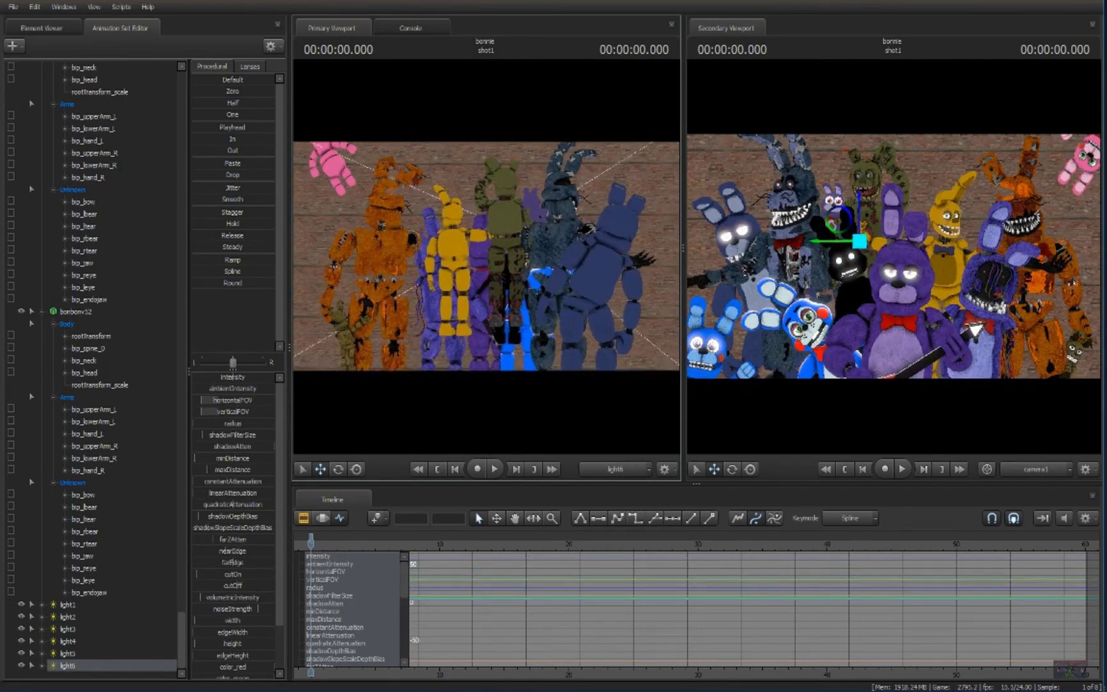
Step: Disable the sixth light's shadows and view the scene through the work camera
right_click(85, 664)
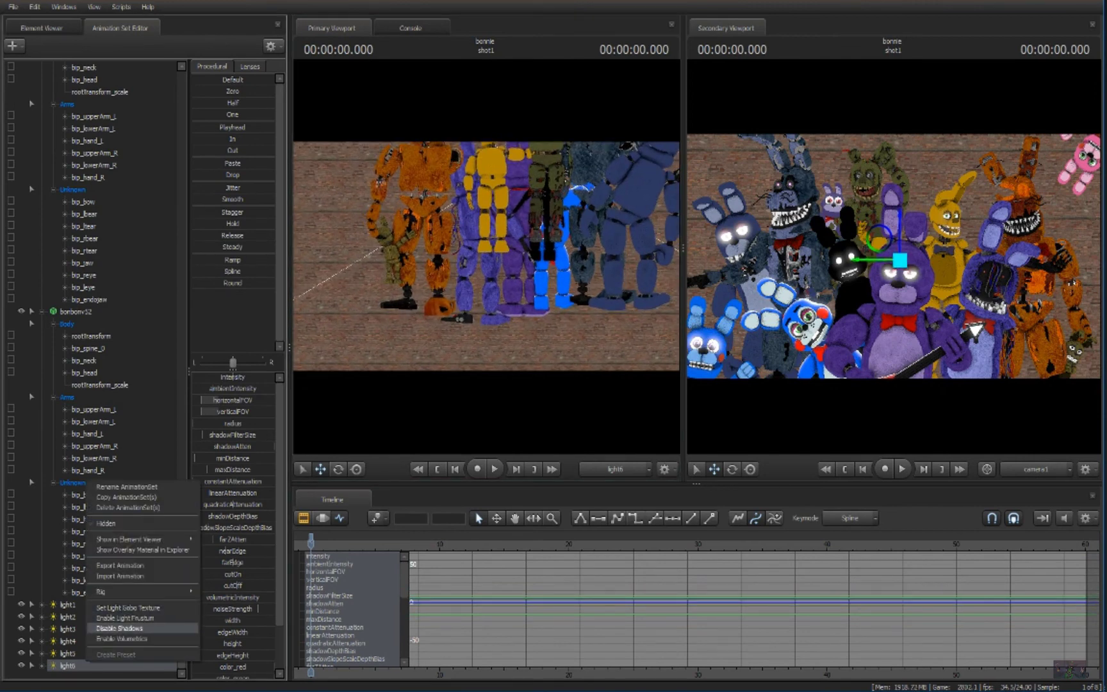
right_click(339, 309)
click(371, 328)
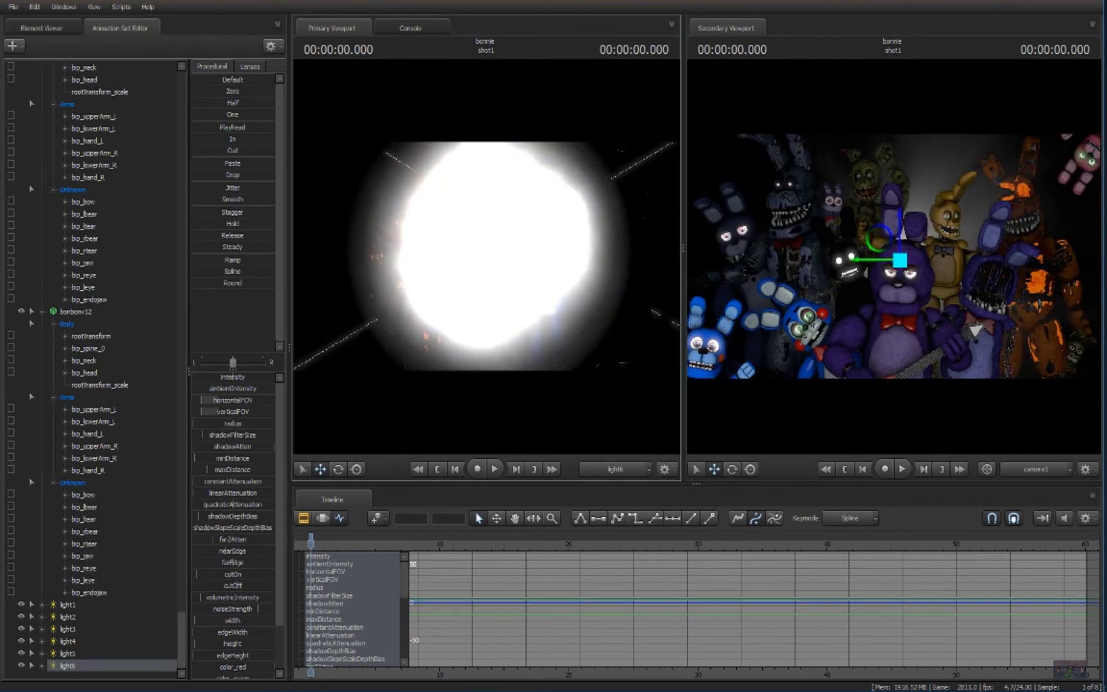
scroll(233, 519, down, 2)
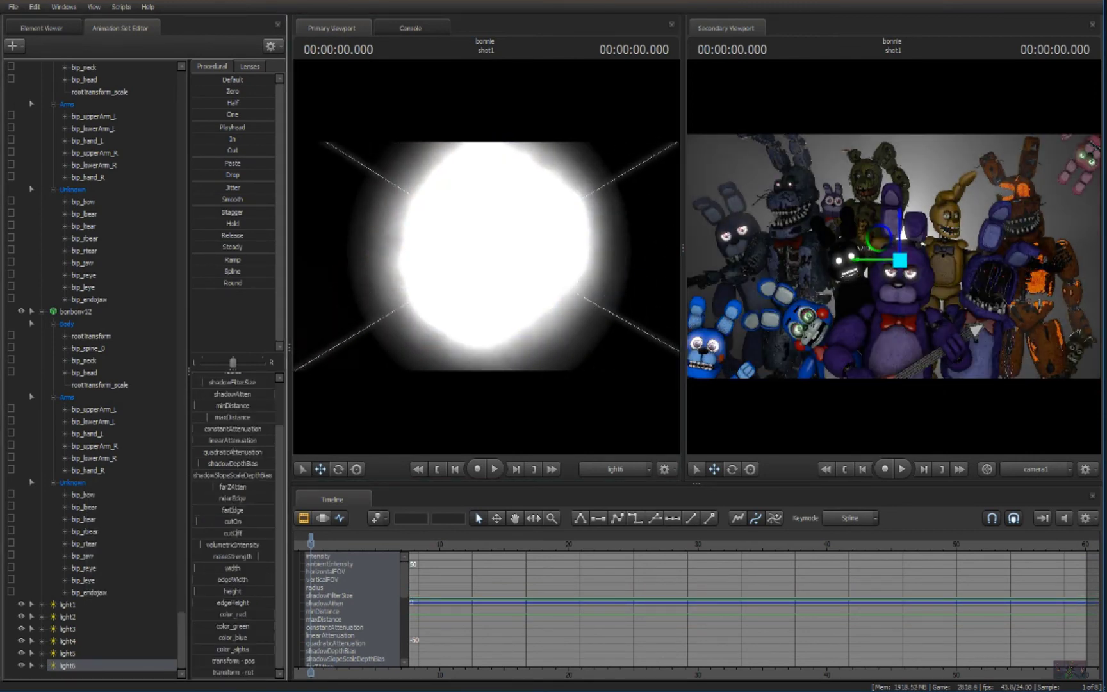
mouse_move(233, 626)
mouse_down()
mouse_move(203, 626)
mouse_move(203, 615)
mouse_up()
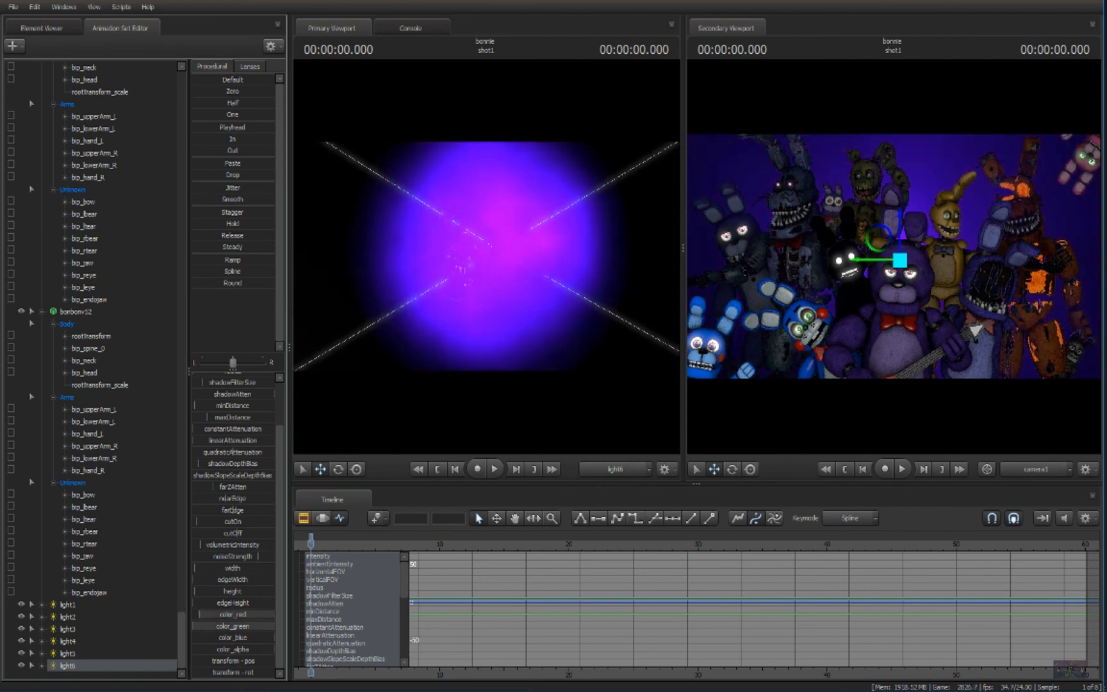
click(614, 469)
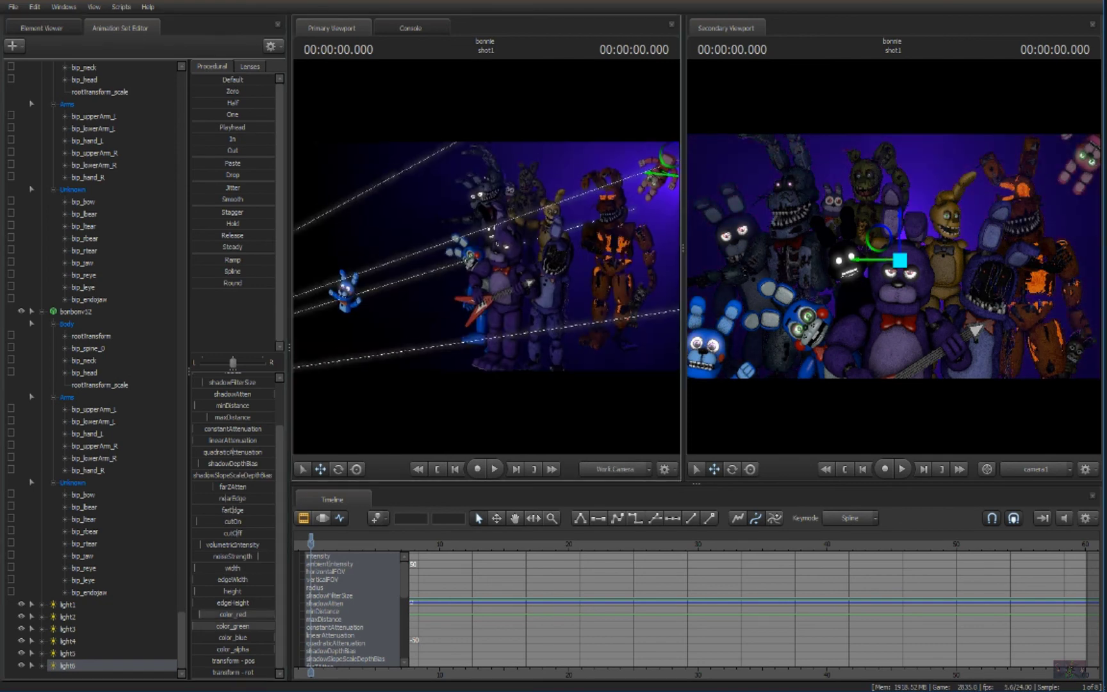
click(13, 6)
Step: Export the scene as an image named bonnie without saving, and render the poster
click(134, 153)
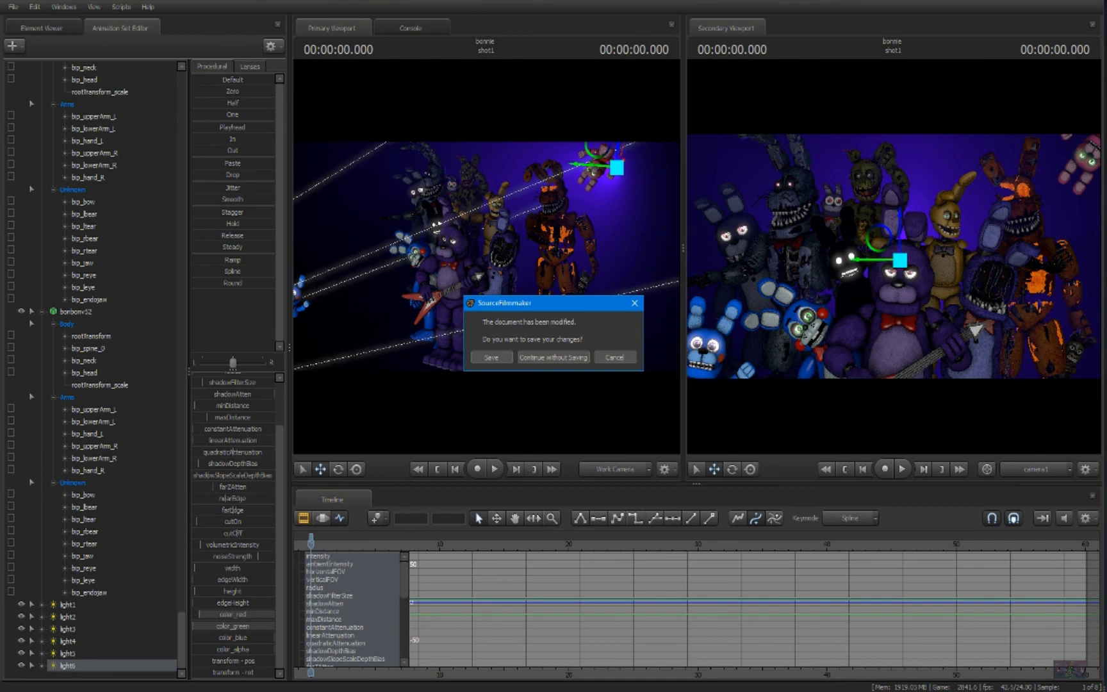
click(634, 303)
click(13, 6)
click(134, 153)
click(554, 357)
click(715, 279)
text(bonnie)
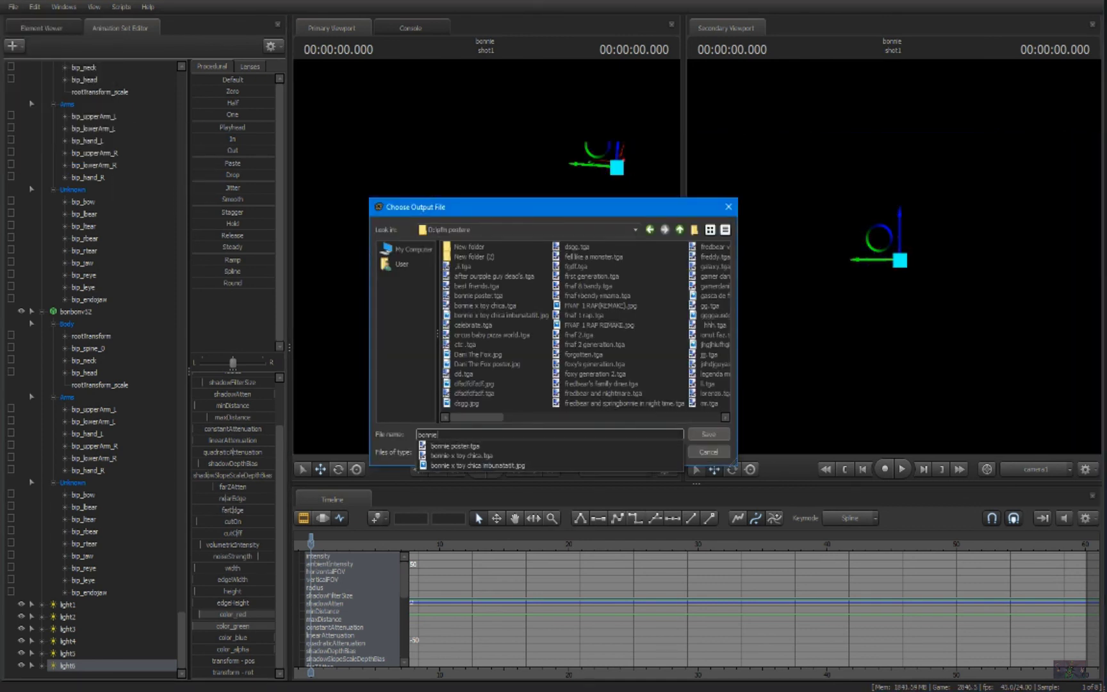
key(Return)
key(Return)
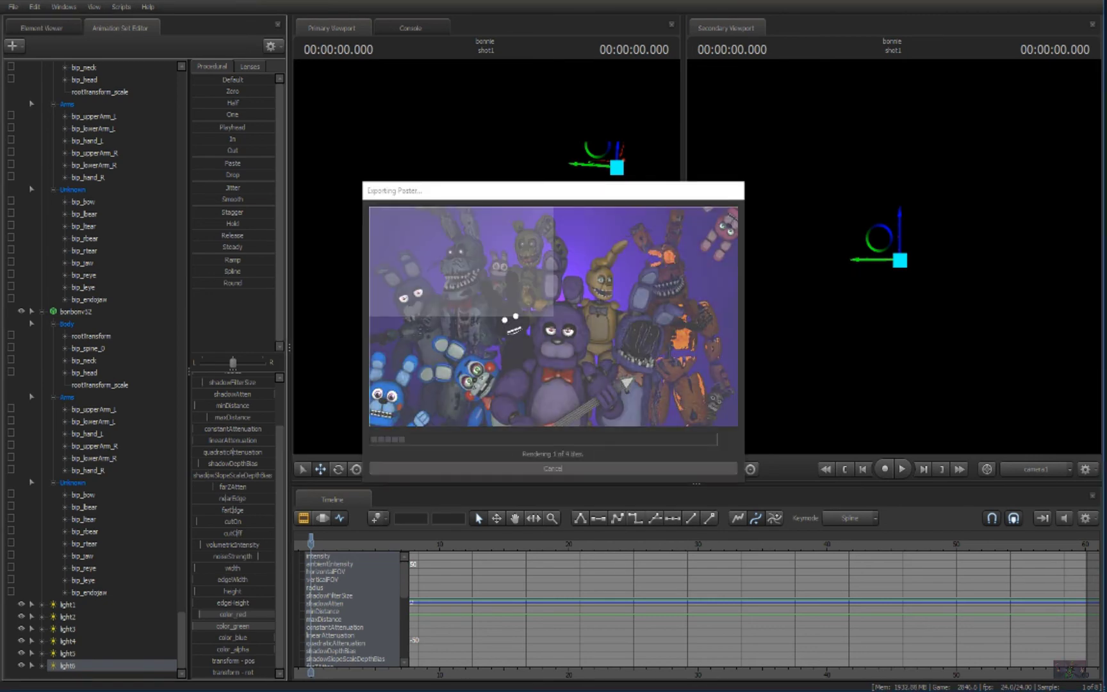